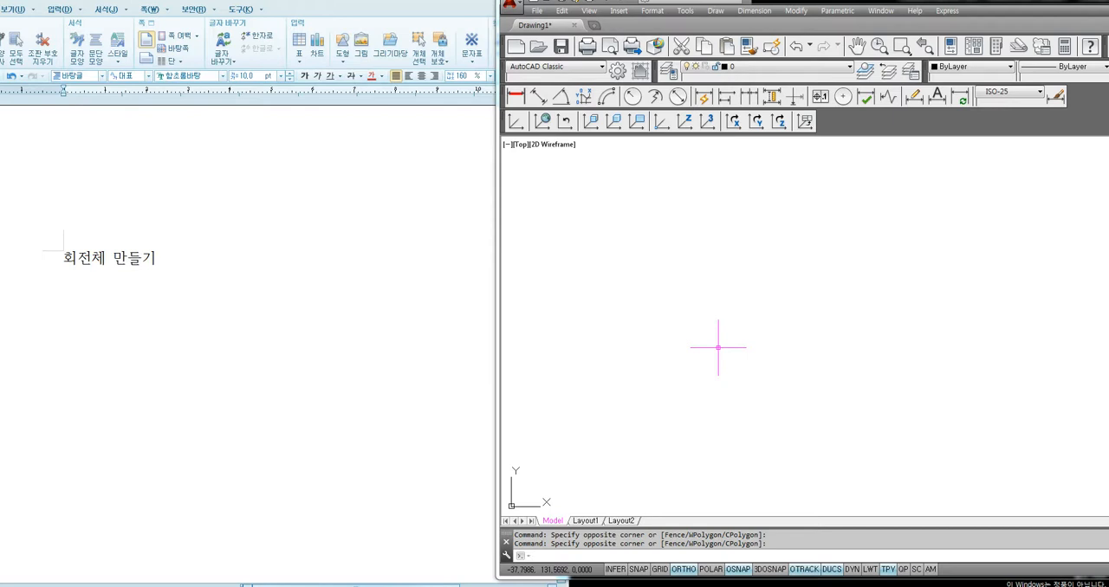
Enter the line "볼펜,공,컵,PET병" beneath the heading "회전체 만들기"
left_click(179, 273)
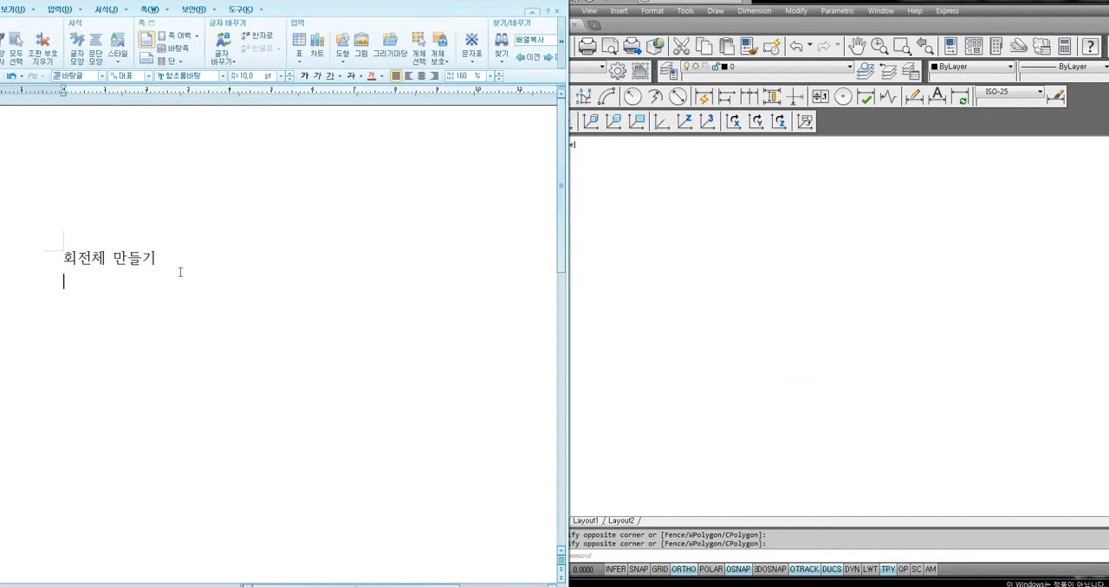
type("보ㄹ페")
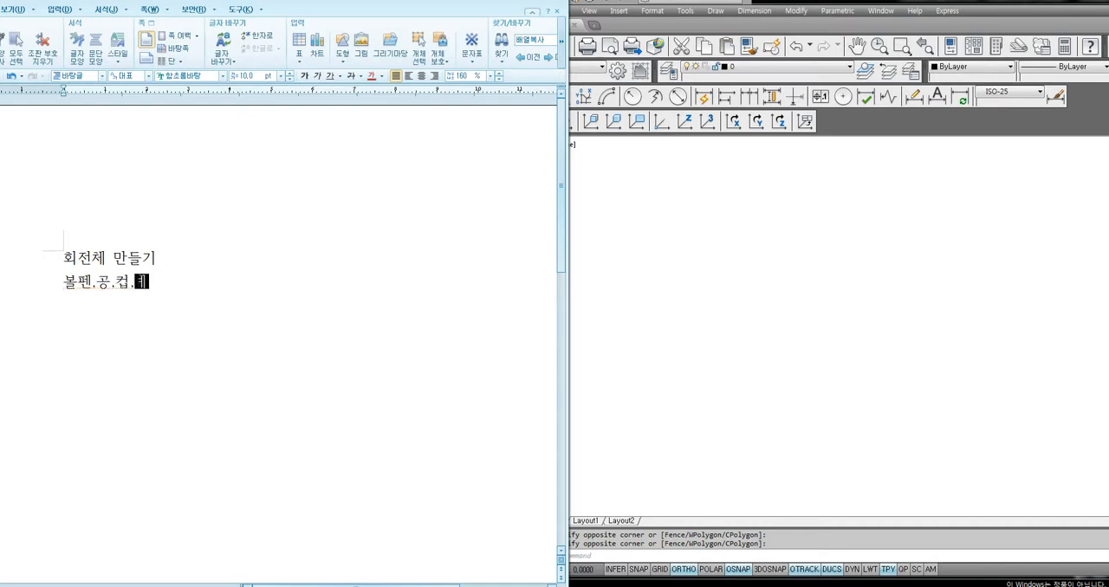
type("ㄸㅆ병")
Switch to AutoCAD and draw an upright rectangle in the empty drawing
left_click(668, 349)
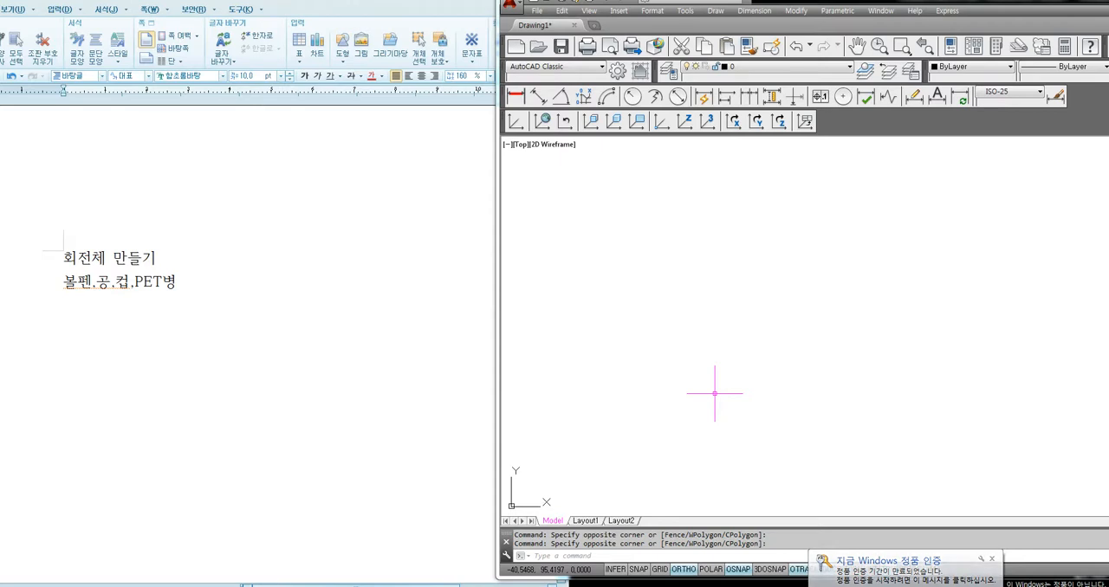
type("rec")
key("Return")
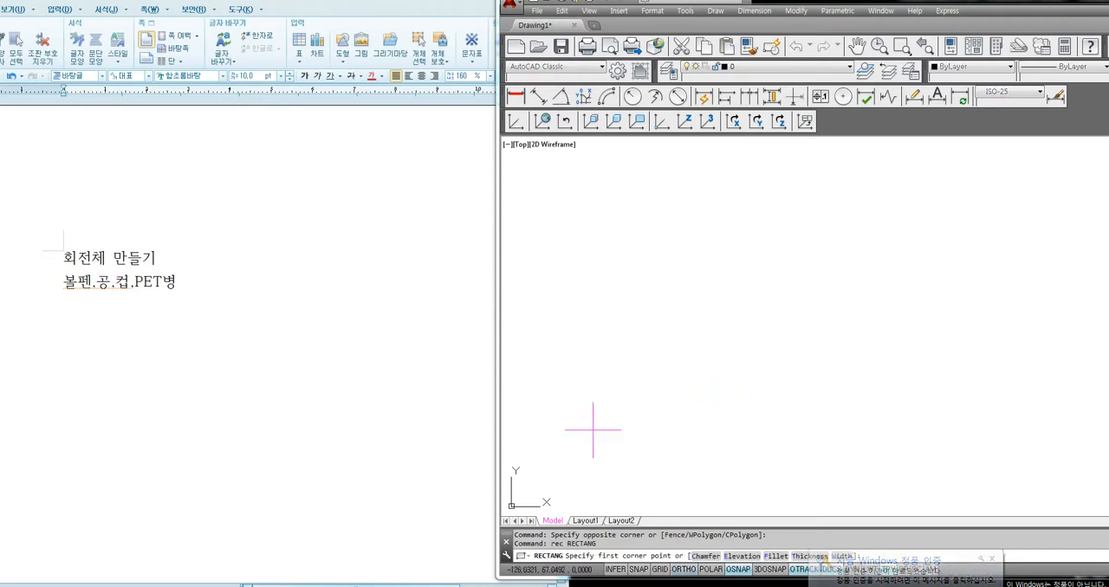
left_click(605, 427)
left_click(653, 350)
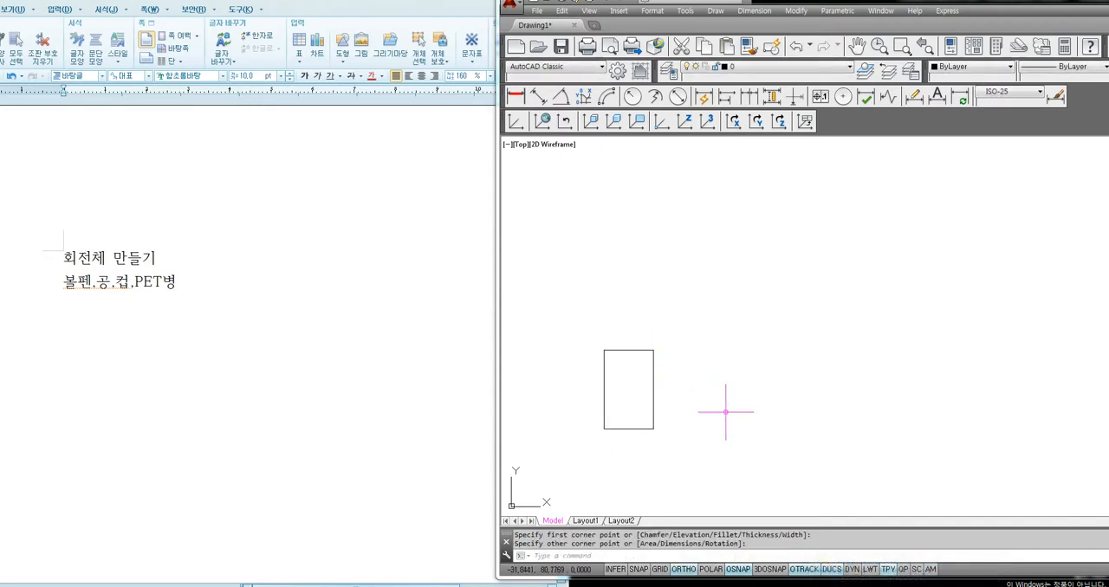
Draw a long vertical line some distance to the right of the rectangle
type("l")
key("Return")
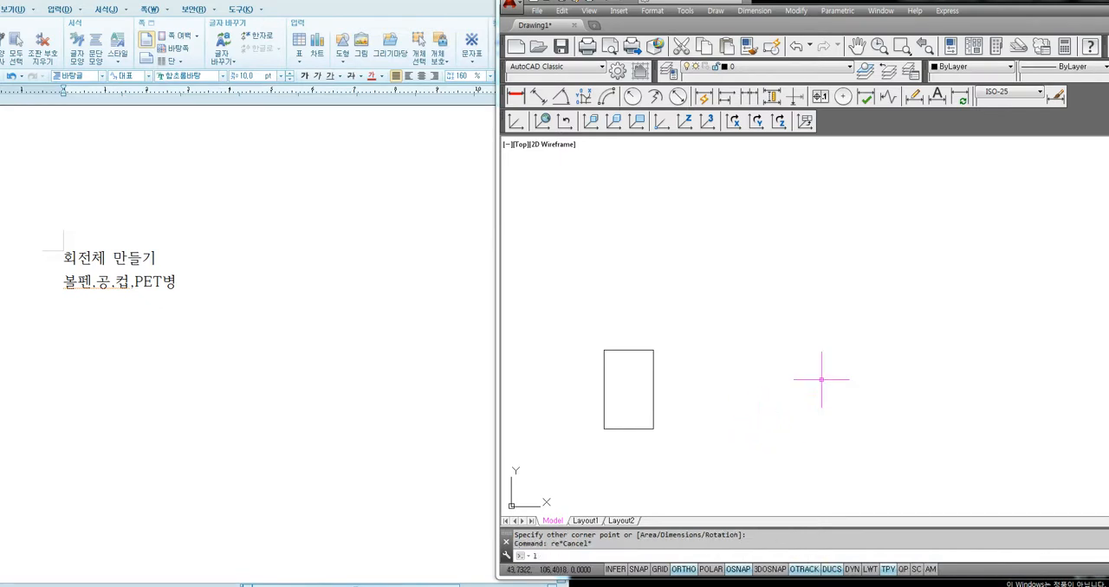
left_click(832, 294)
left_click(833, 491)
key("Return")
Draw a second upright rectangle just left of the vertical line, leaving a small gap between them
type("rec")
key("Return")
left_click(766, 423)
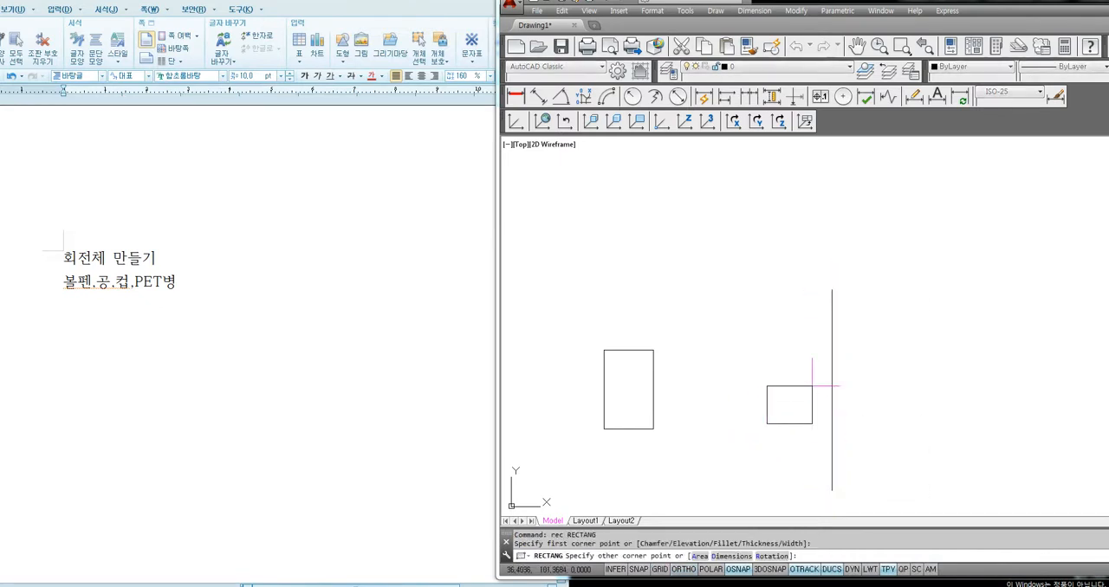
left_click(811, 345)
Cut both rectangles and the vertical line to the clipboard
left_click(653, 379)
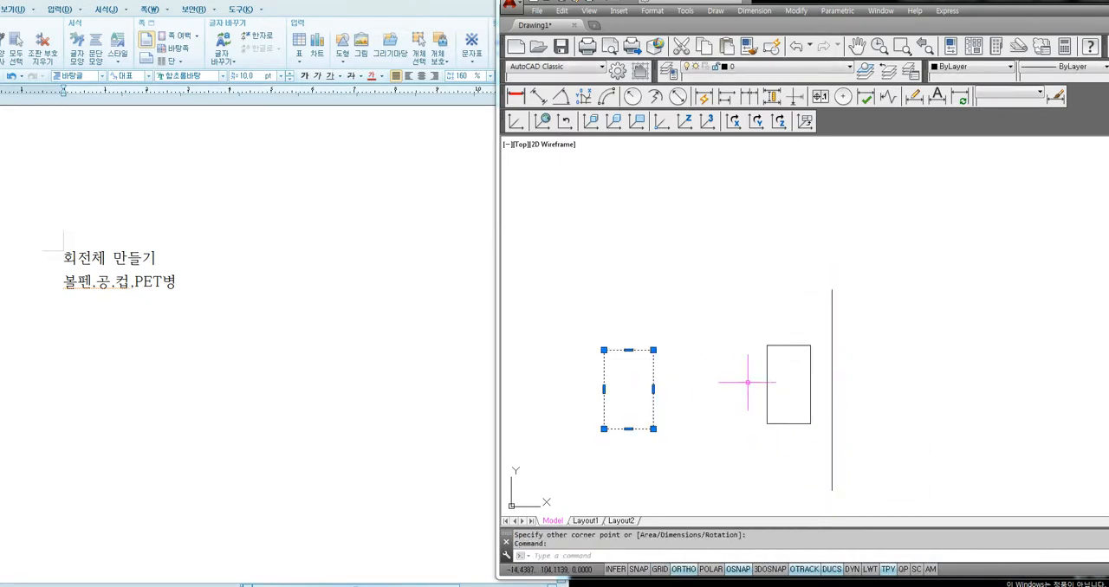
left_click(765, 379)
left_click(832, 376)
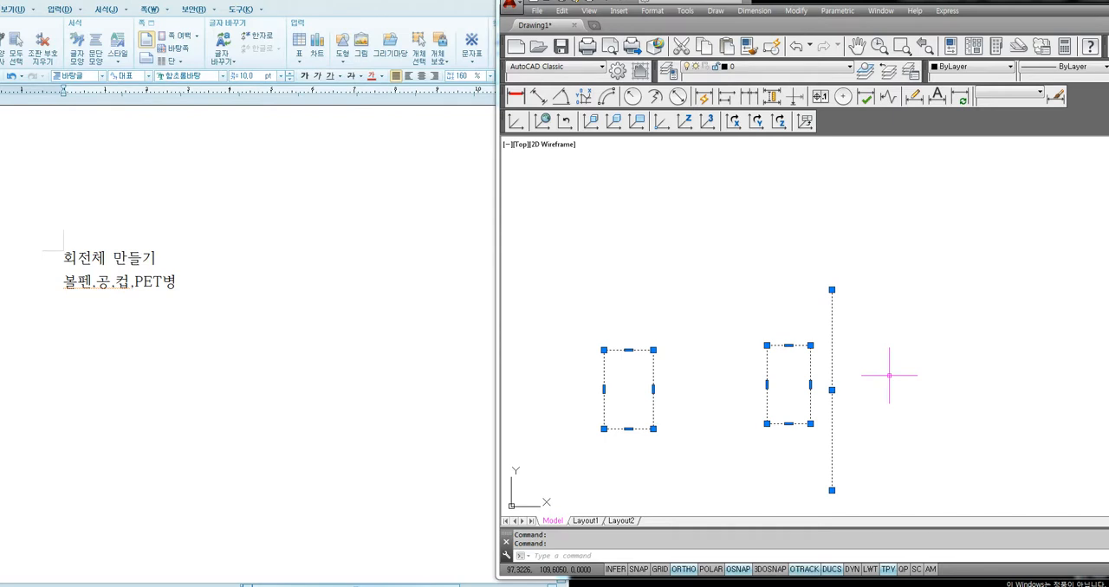
key("ctrl+x")
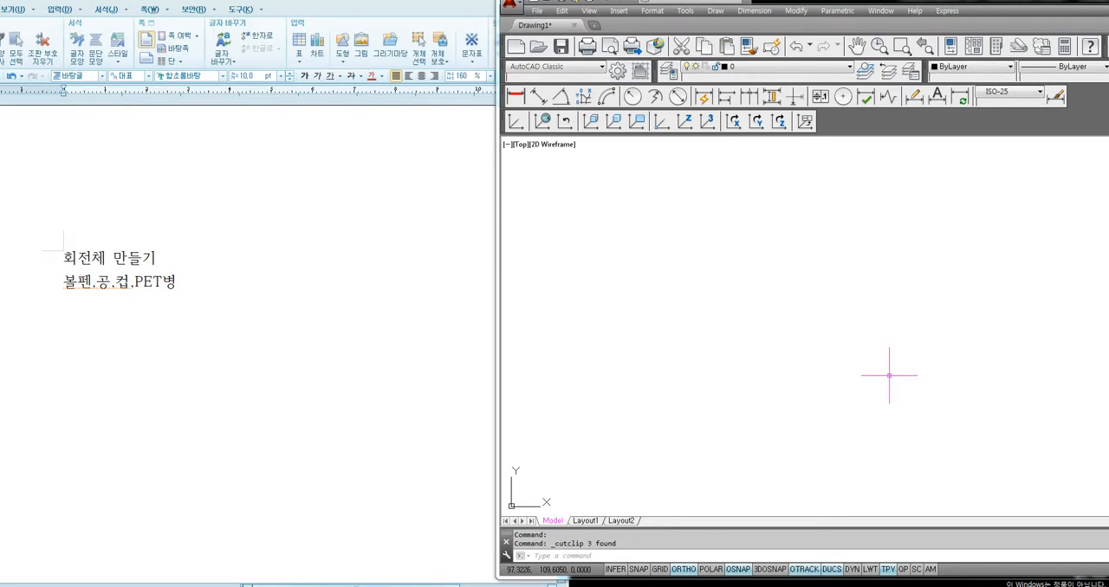
Set the viewpoint to 1,-1,1 for a southeast isometric view
type("vpoint")
key("Return")
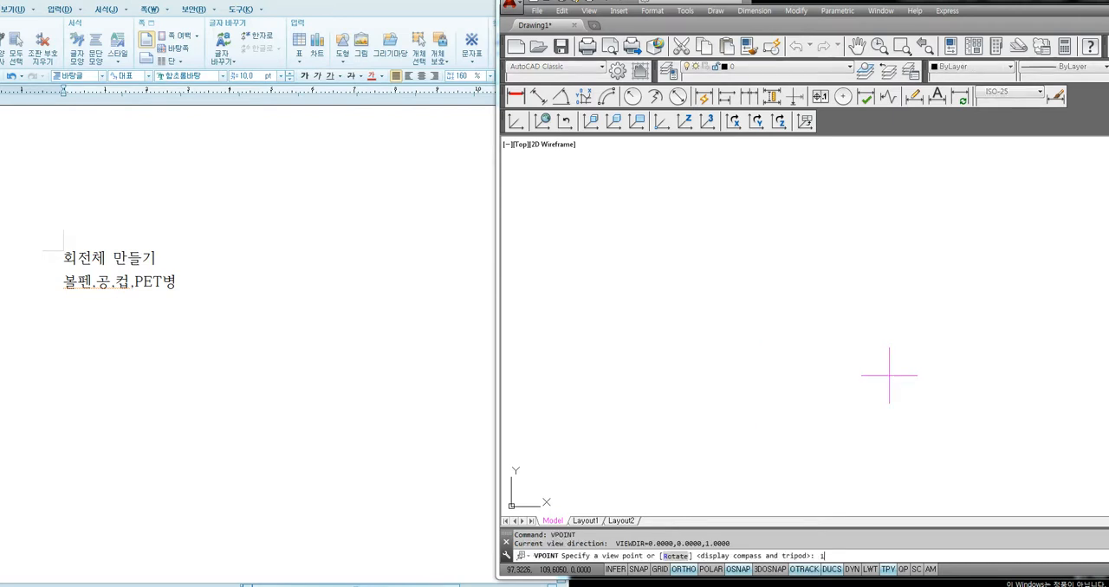
type("1,-1,1")
key("Return")
Rotate the UCS about its X axis by the default angle
type("ucs")
key("Return")
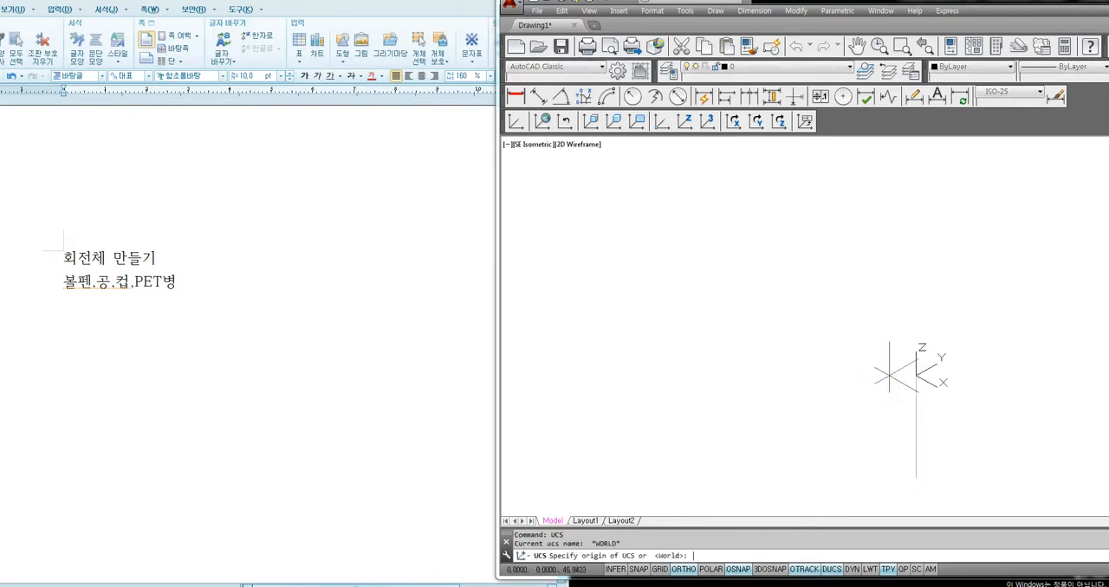
type("x")
key("Return")
key("Return")
Paste the cut shapes onto the rotated plane and move the second rectangle with its line farther along the X axis
key("ctrl+v")
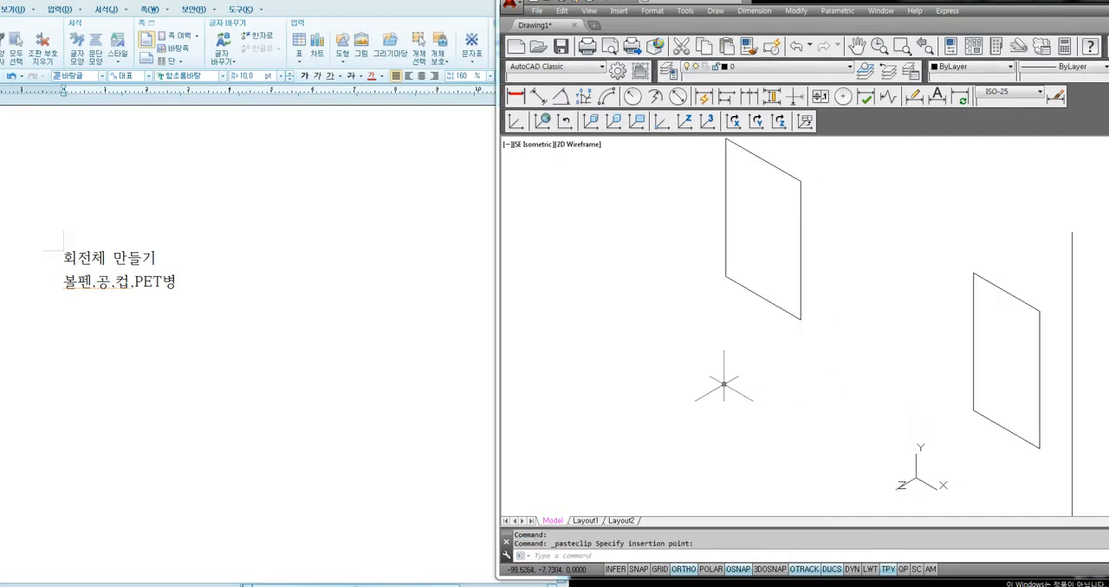
scroll(697, 373, "down", 3)
left_click(698, 376)
key("Return")
left_click(867, 356)
left_click(814, 379)
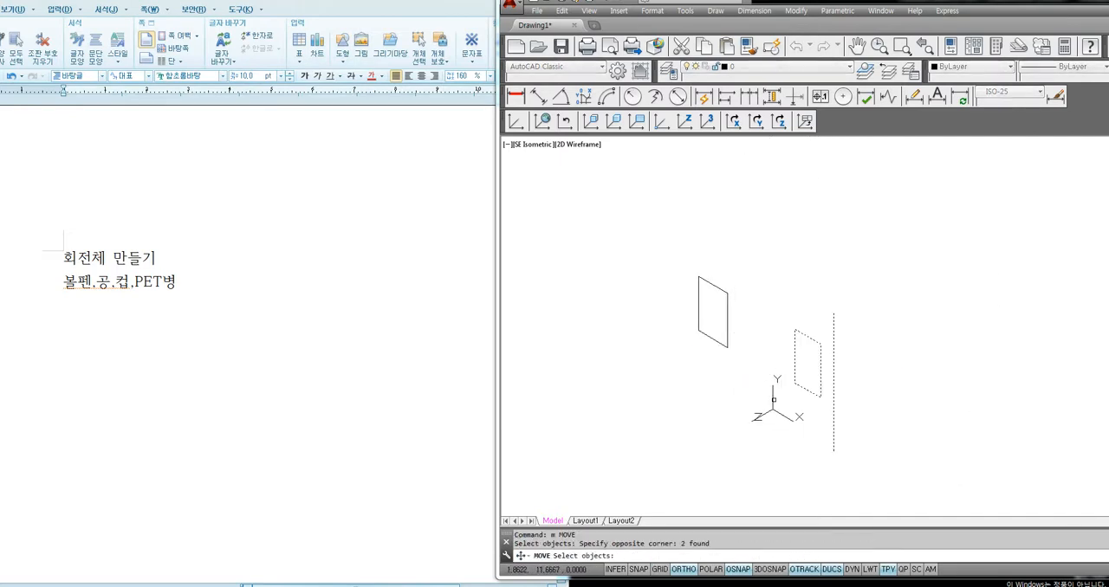
key("Return")
left_click(817, 379)
left_click(899, 425)
Revolve the first rectangle 360 degrees about its own right vertical edge
scroll(724, 323, "up", 2)
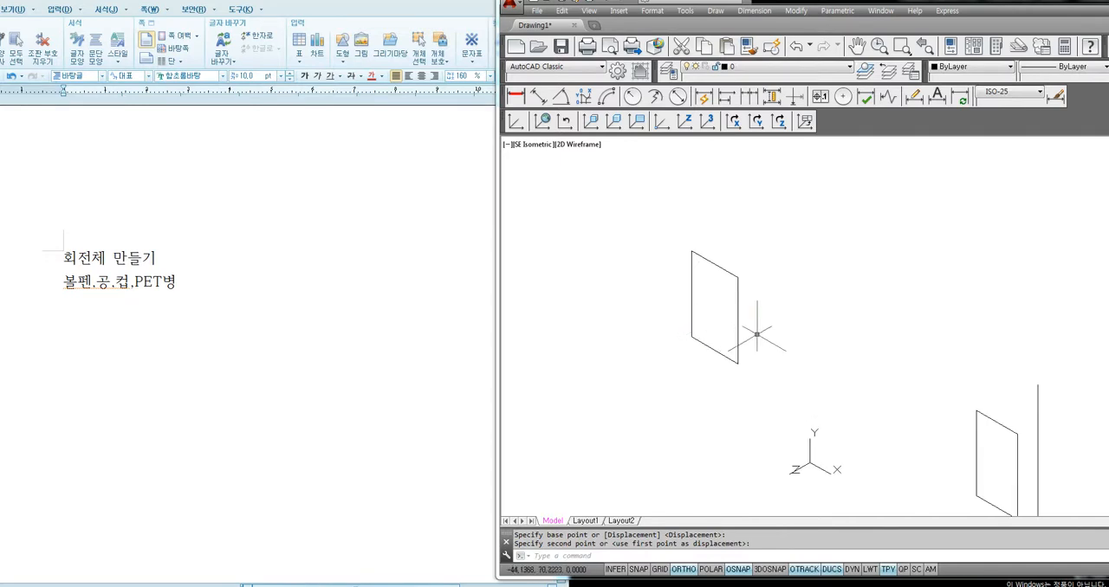
type("rev")
key("Return")
left_click(738, 326)
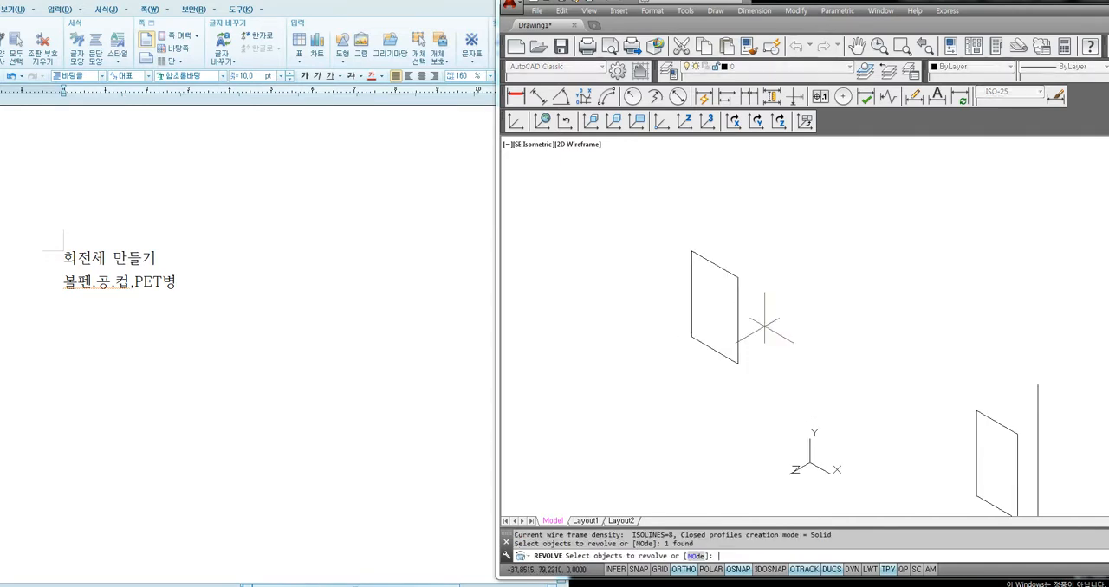
key("Return")
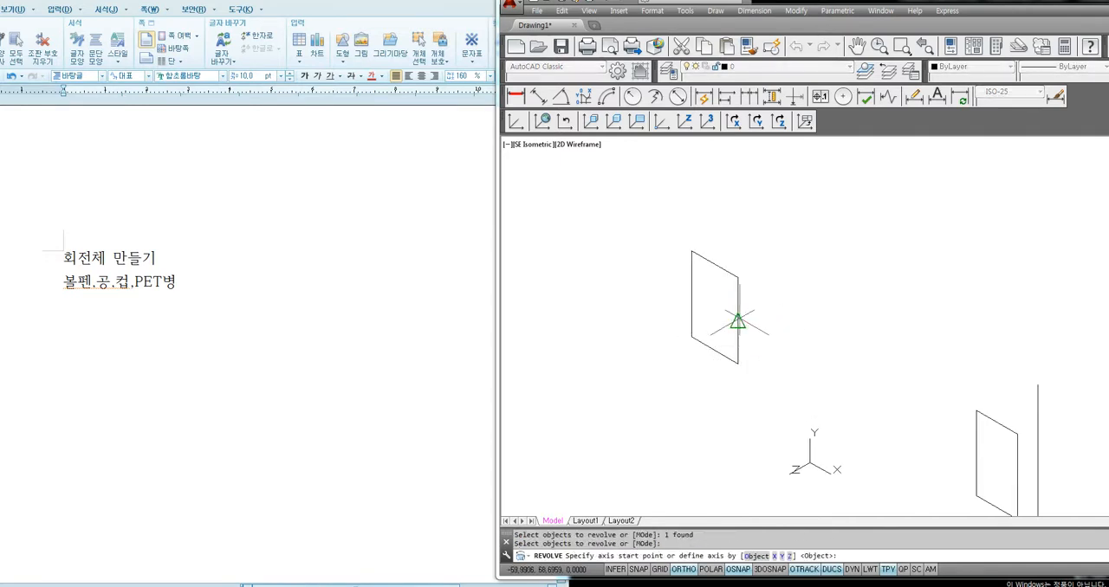
left_click(738, 294)
left_click(736, 321)
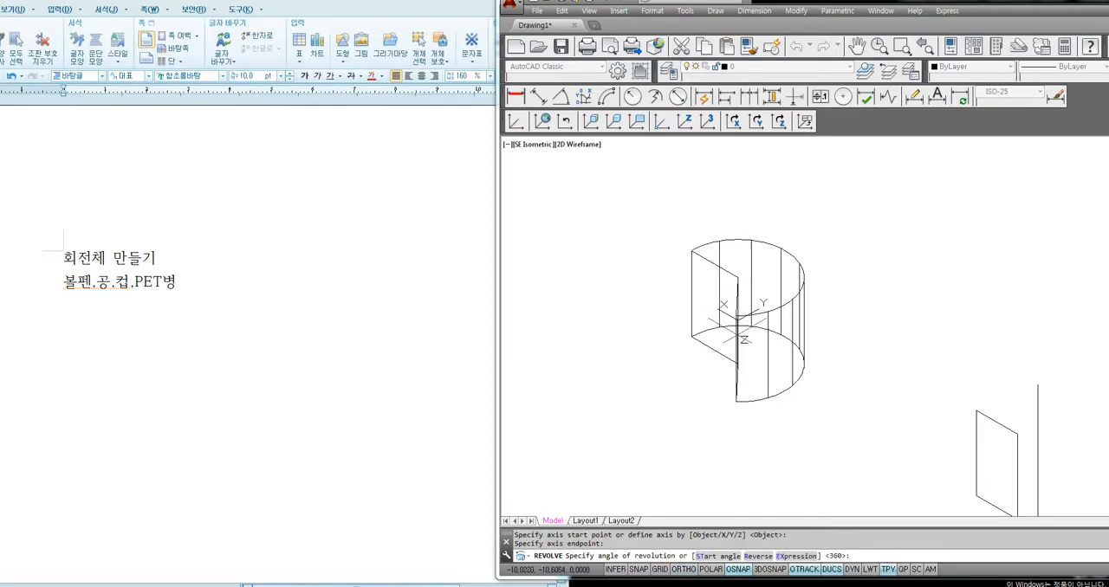
type("360")
key("Return")
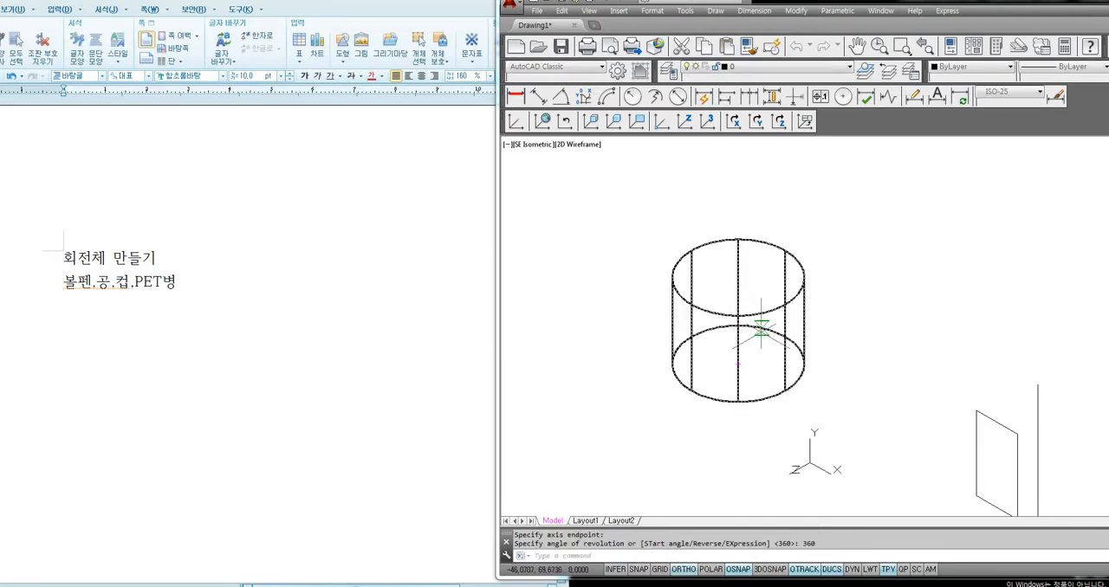
Paste the shapes again and move the pasted first rectangle into the cylinder as its half section
key("ctrl+v")
type("m")
key("Return")
left_click(980, 257)
left_click(938, 228)
key("Return")
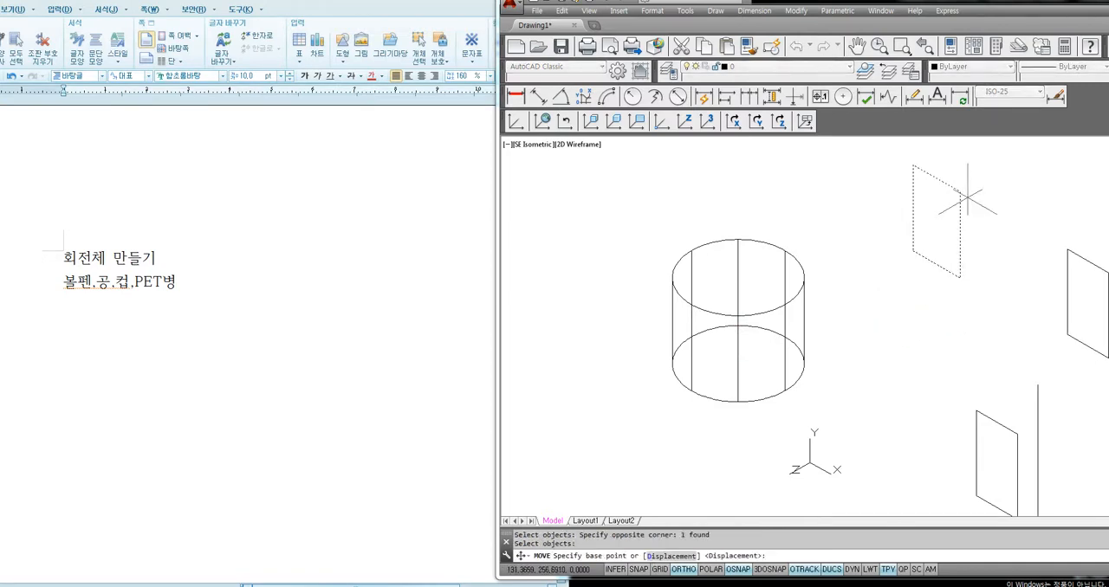
left_click(960, 192)
left_click(693, 294)
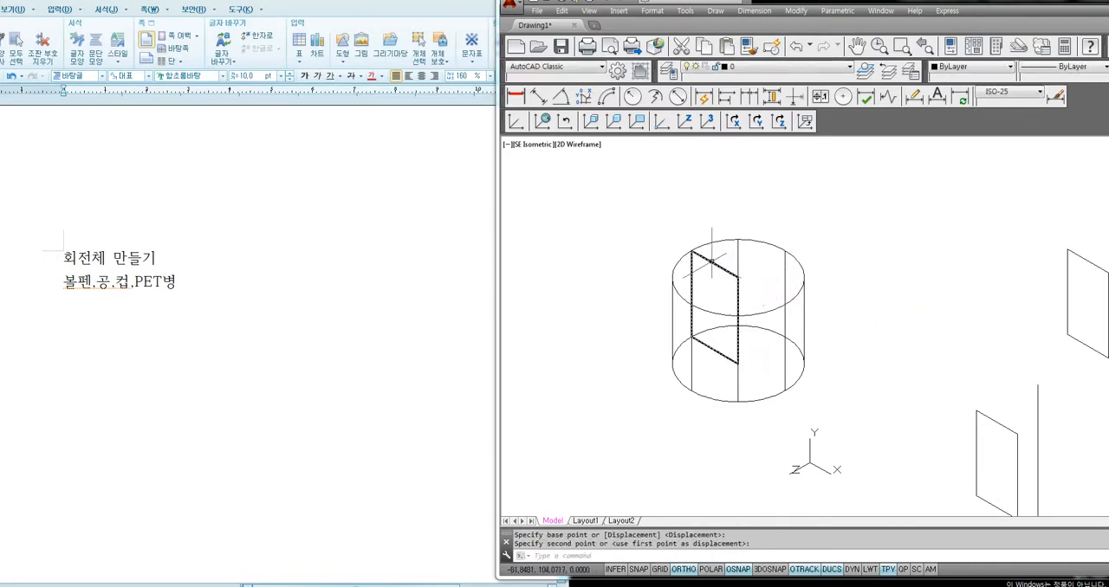
middle_click_drag(764, 351, 755, 380, "shift")
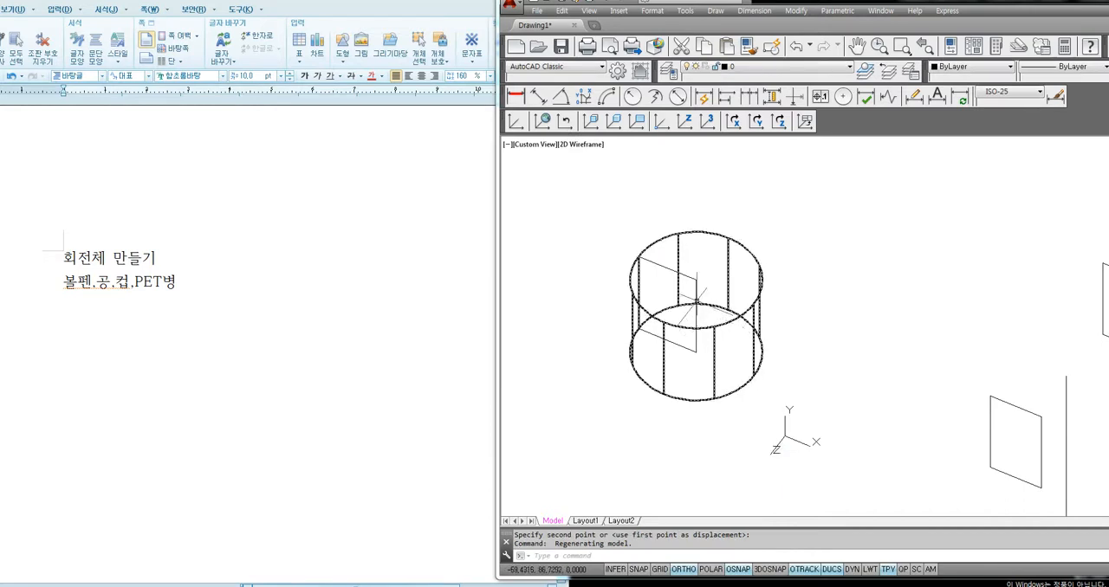
left_click(695, 300)
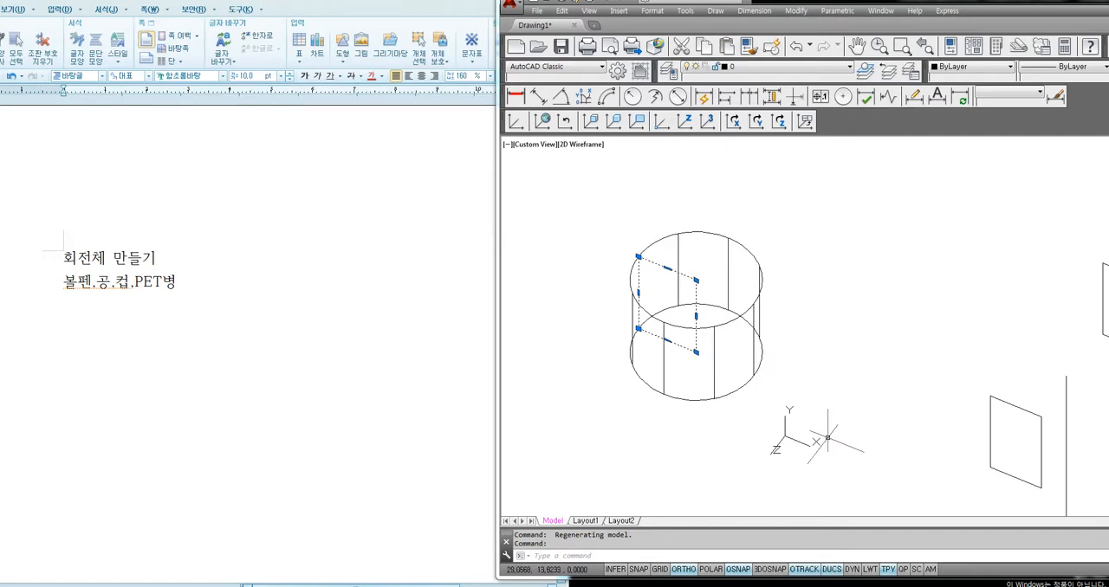
middle_click_drag(892, 440, 755, 346)
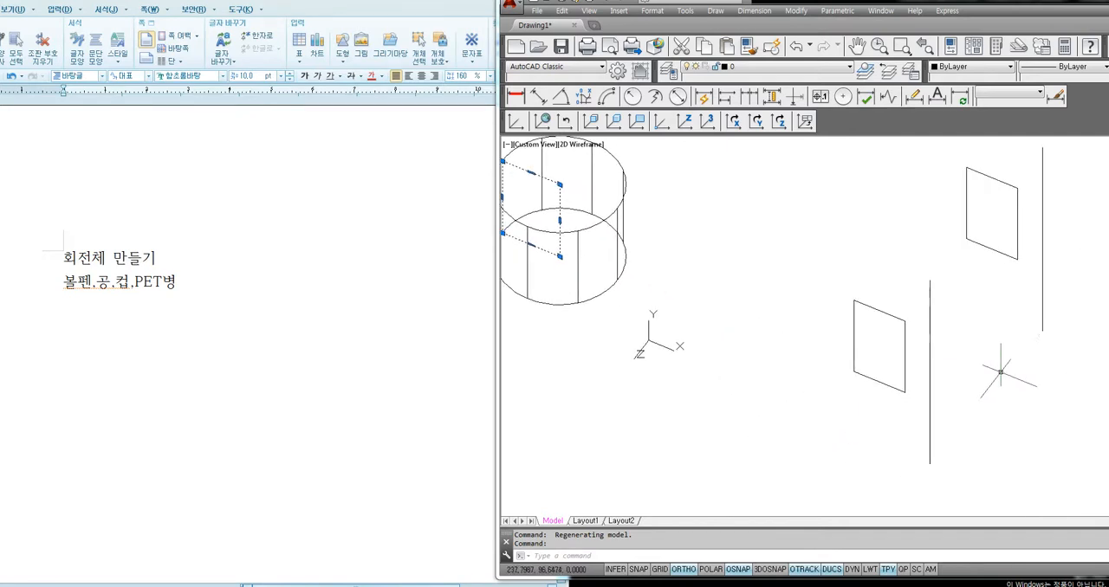
middle_click_drag(996, 372, 923, 374)
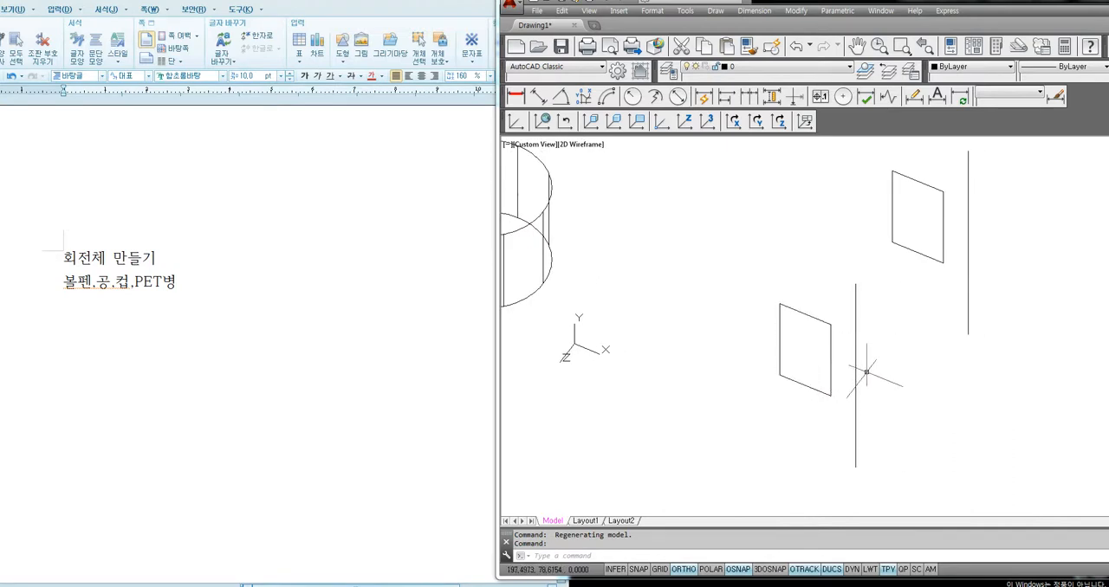
type("rev")
key("space")
left_click(831, 361)
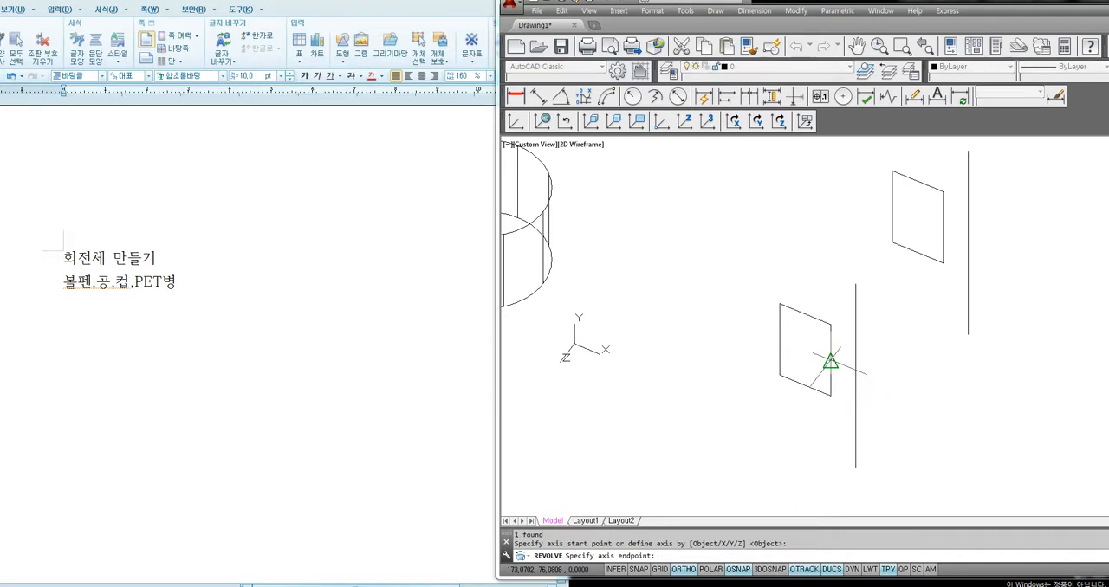
key("Escape")
Revolve the second rectangle 360 degrees about the separate vertical line beside it
type("rev")
key("space")
left_click(831, 362)
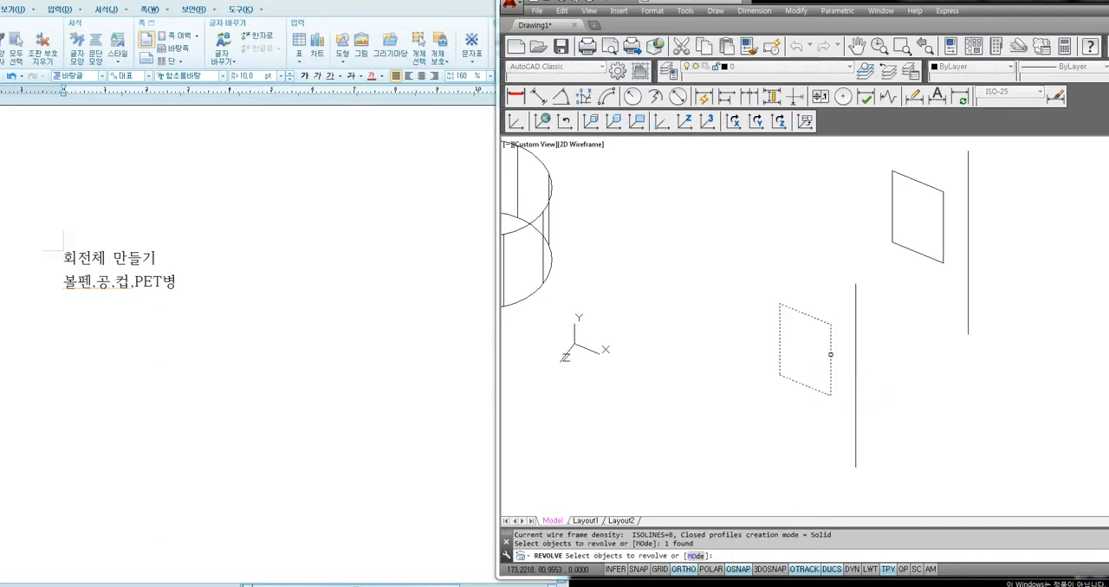
key("space")
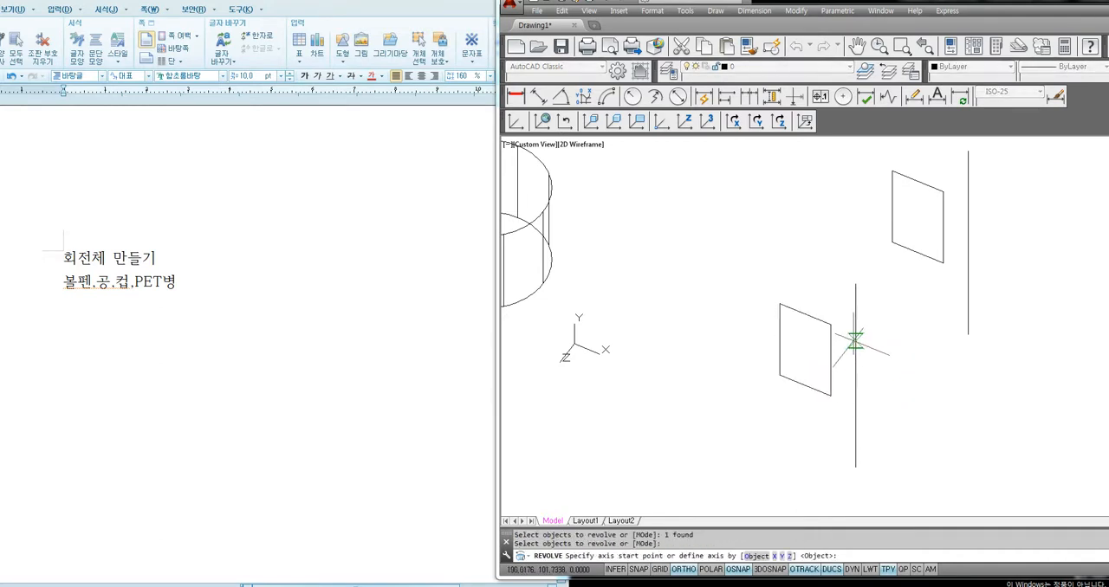
left_click(855, 342)
left_click(855, 376)
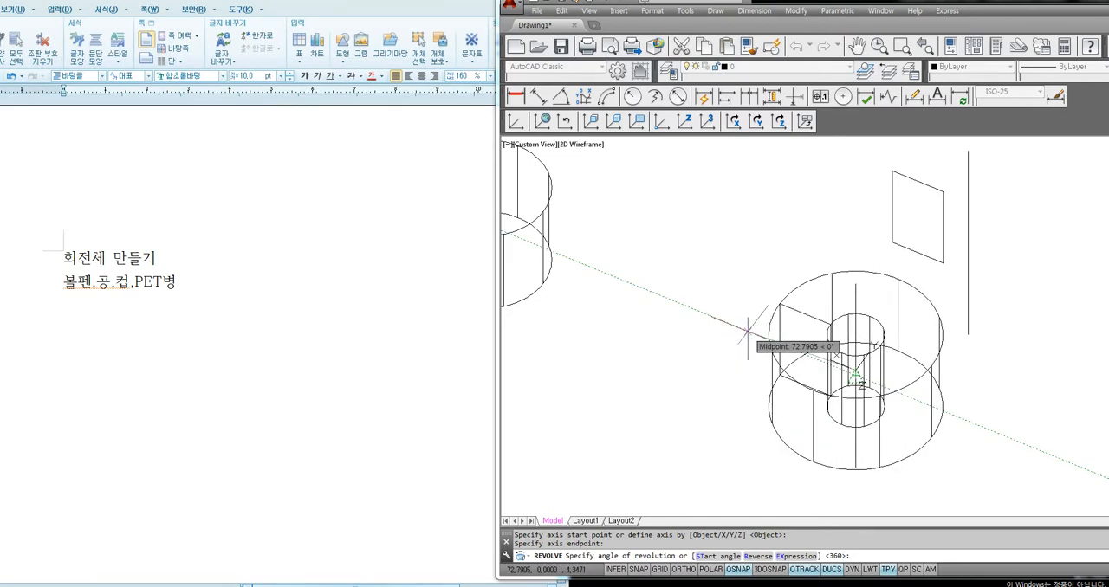
type("0")
key("Return")
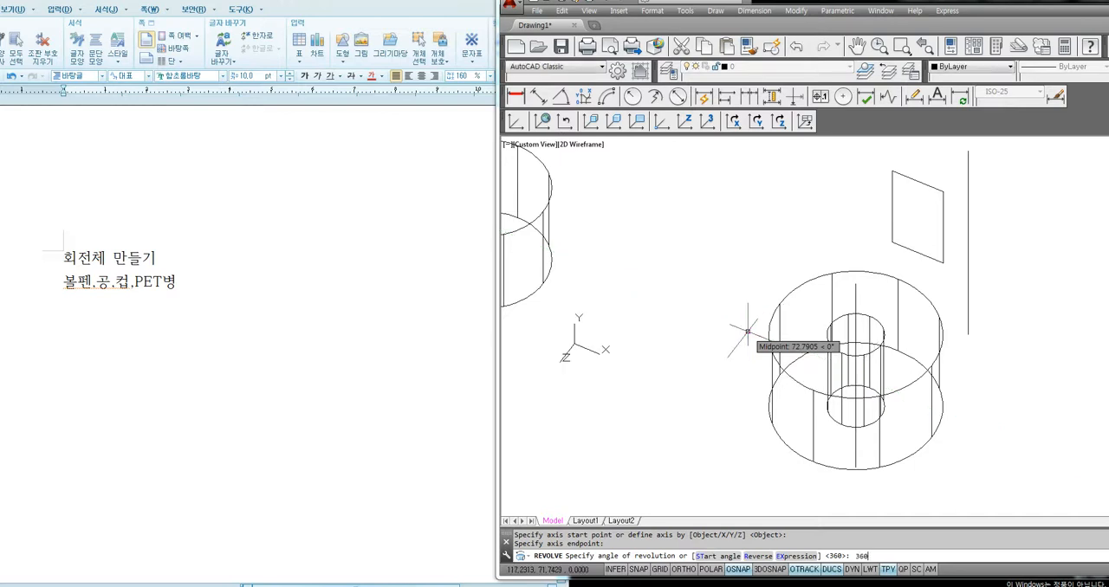
Move the hollow cylinder together with its axis line to a different place in the drawing
scroll(816, 396, "down", 2)
type("m")
key("Return")
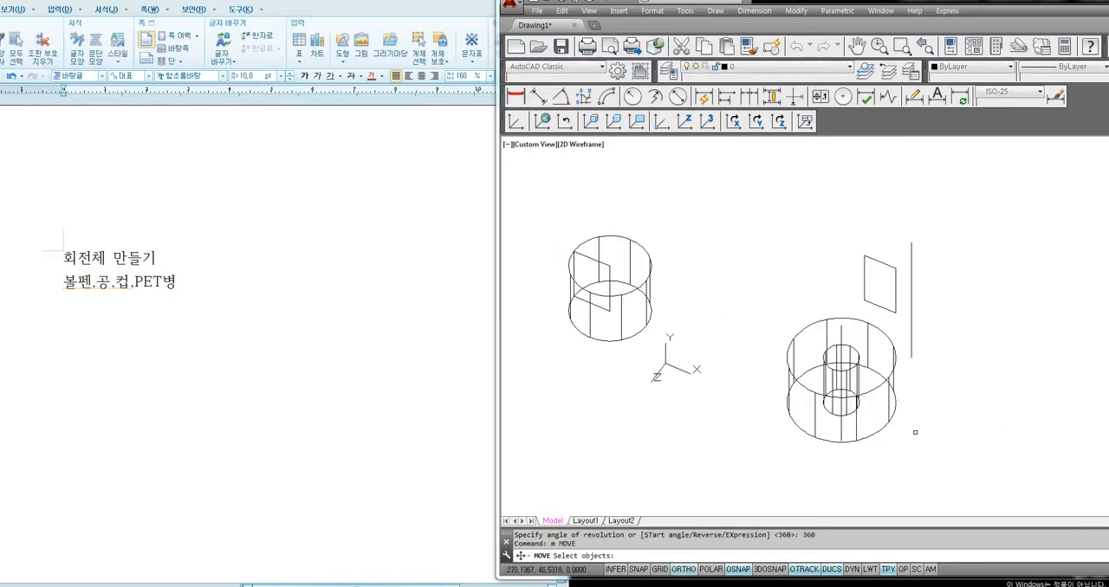
left_click(913, 432)
left_click(843, 389)
key("Return")
left_click(813, 392)
scroll(822, 392, "down", 5)
middle_click_drag(812, 350, 820, 447)
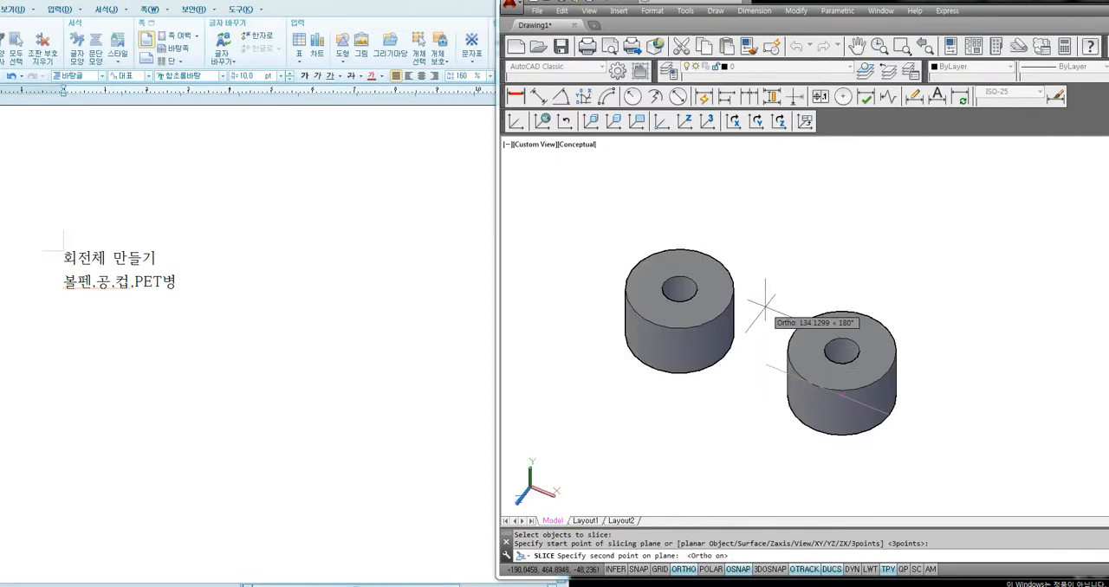
Slice the lower hollow cylinder vertically through its axis with a three-point plane, keeping only the rear half
left_click(785, 309)
key("Return")
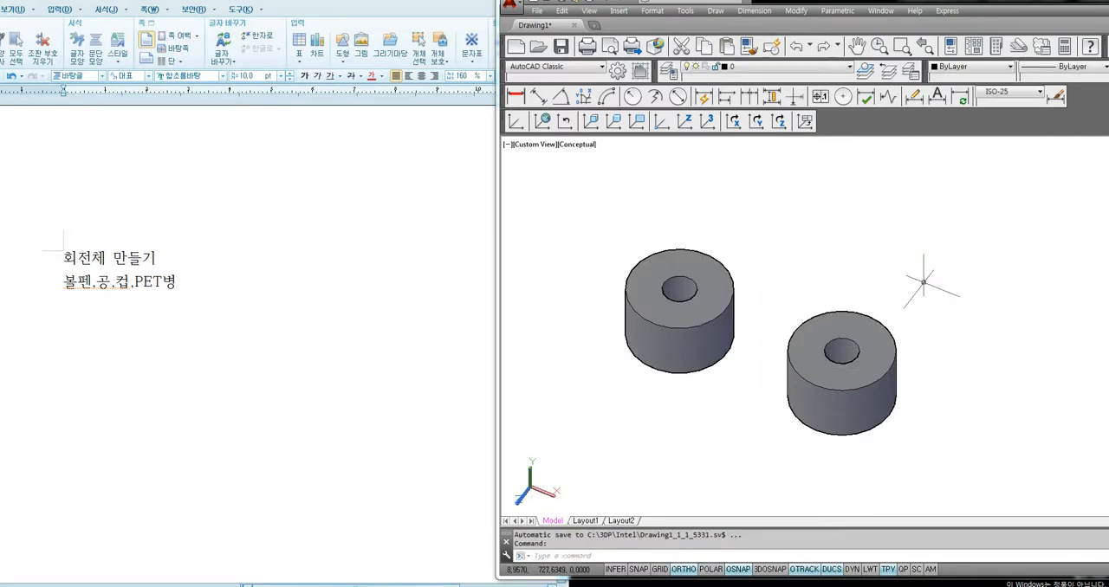
type("sl")
key("Return")
left_click(880, 384)
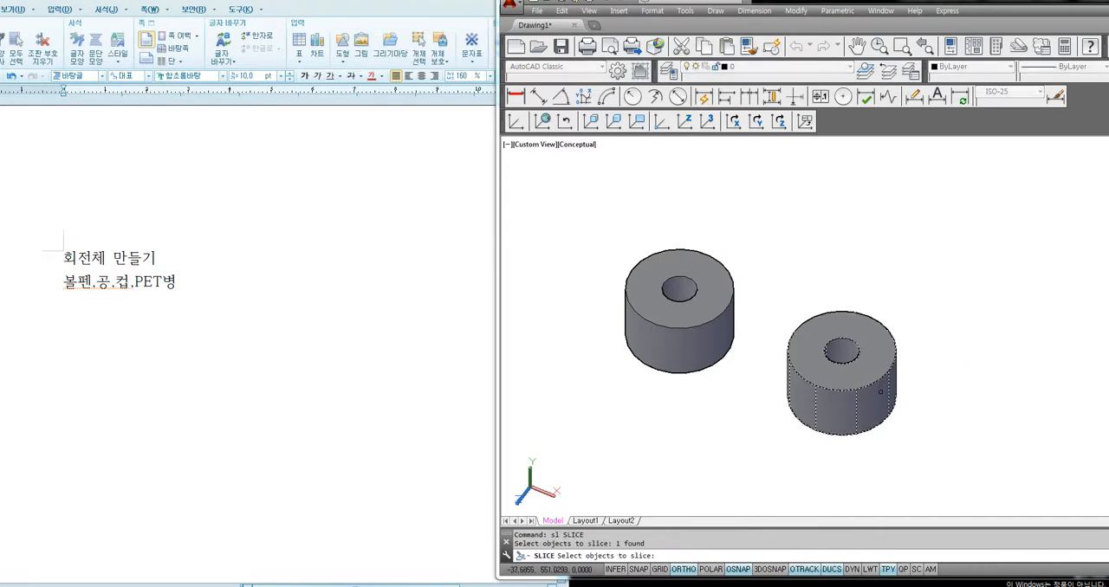
key("Return")
type("3")
key("Return")
left_click(873, 414)
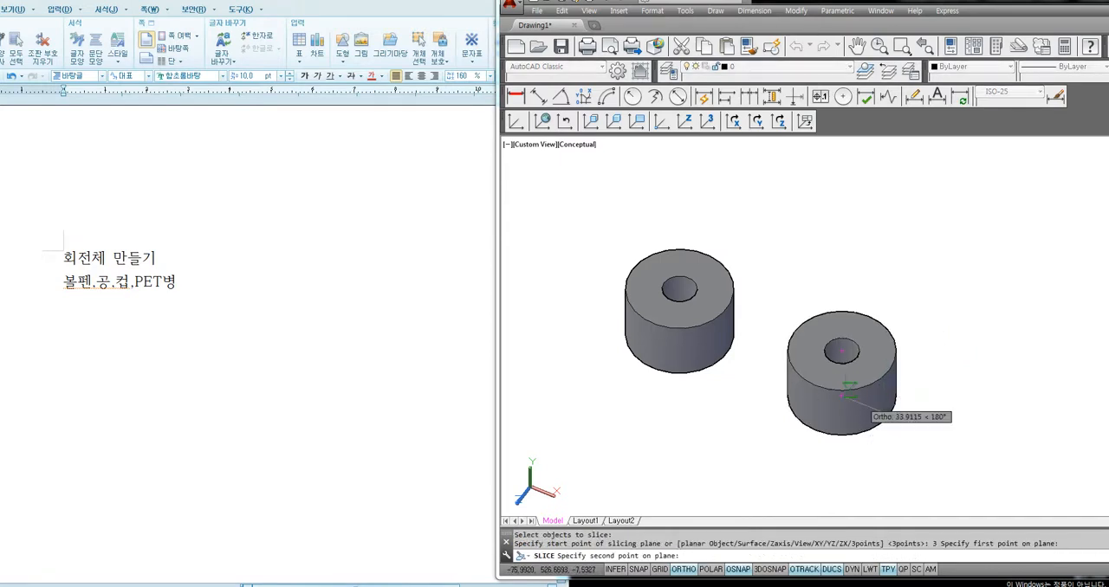
left_click(778, 371)
left_click(914, 264)
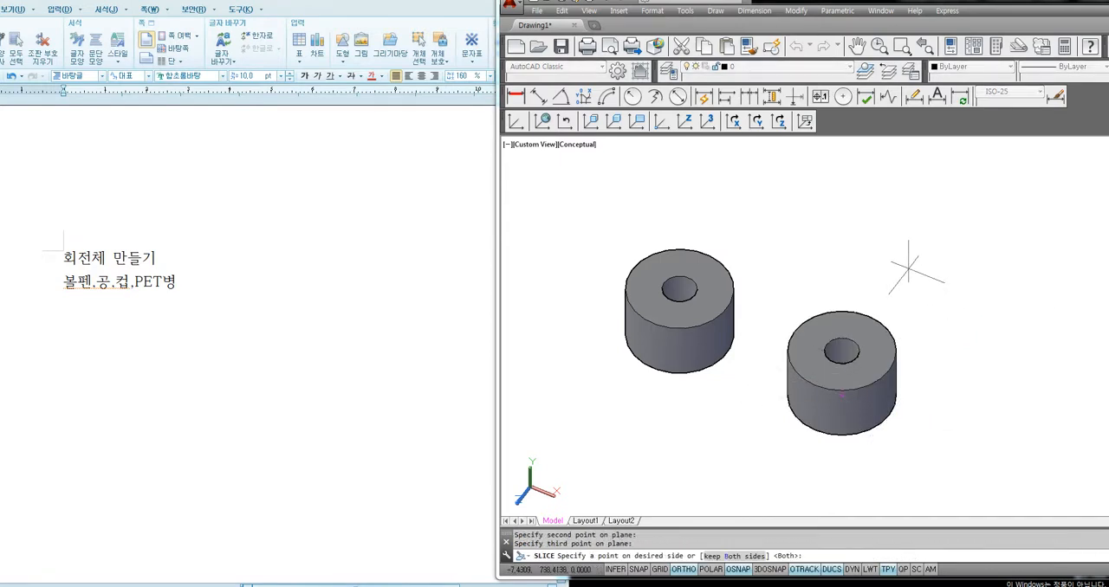
left_click(910, 329)
key("Escape")
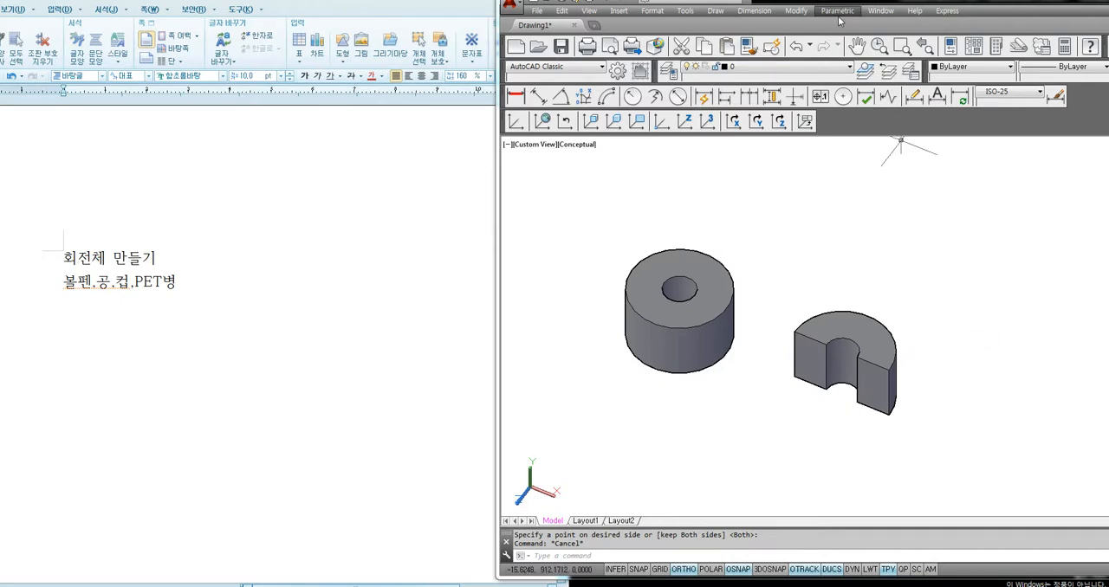
Try to color the two flat cut faces of the half cylinder magenta, and undo the face coloring
left_click(799, 11)
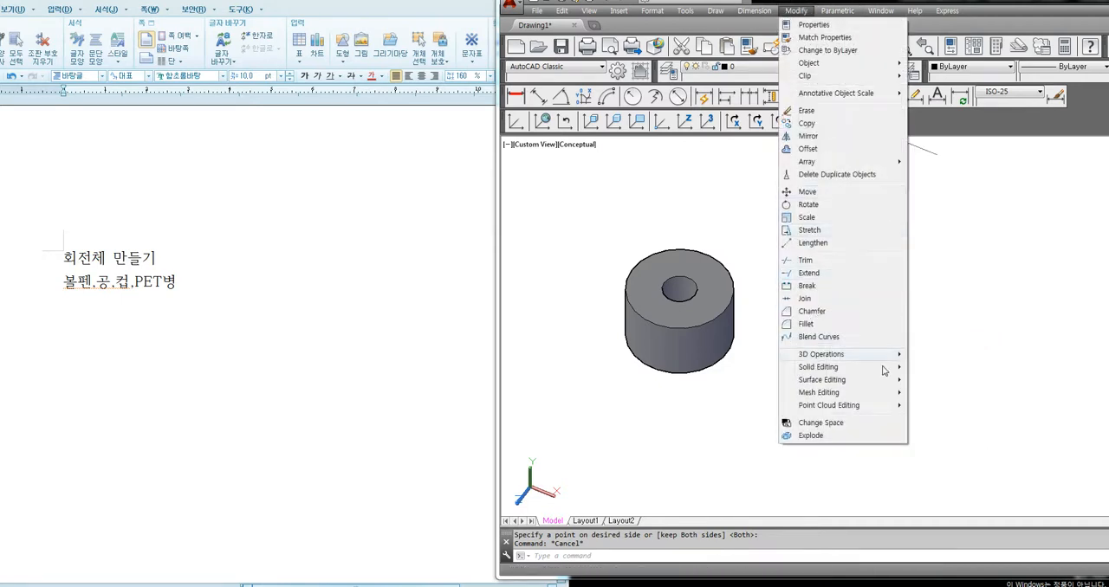
mouse_move(864, 367)
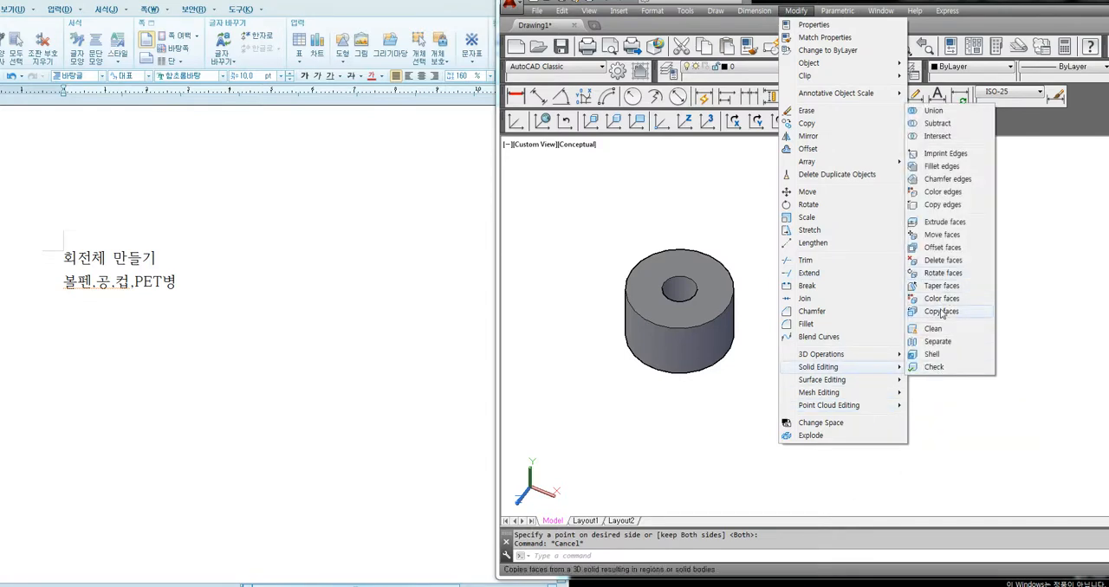
left_click(941, 298)
left_click(806, 364)
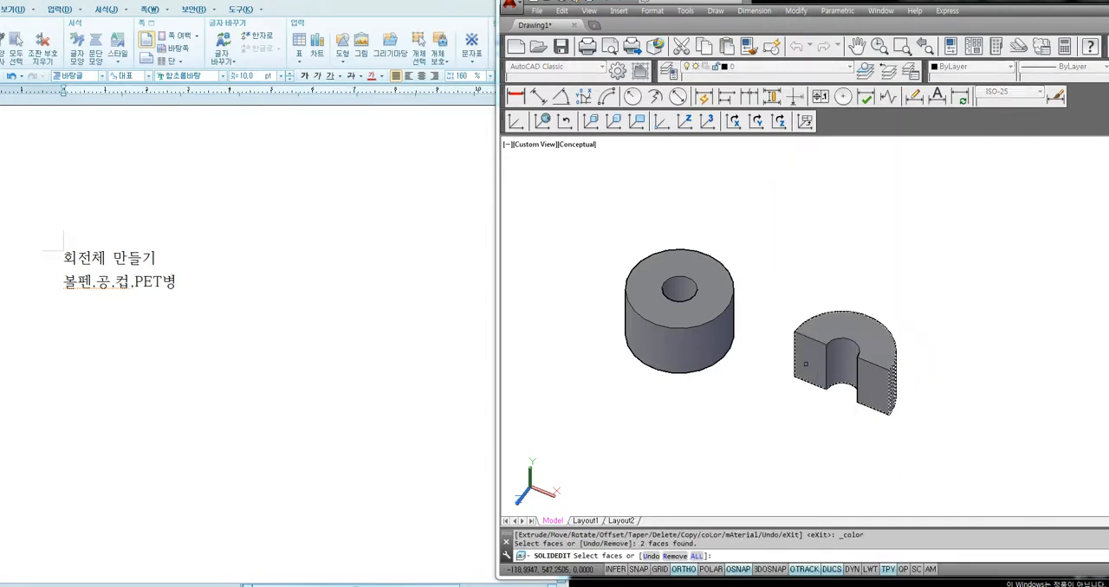
left_click(876, 394)
key("Return")
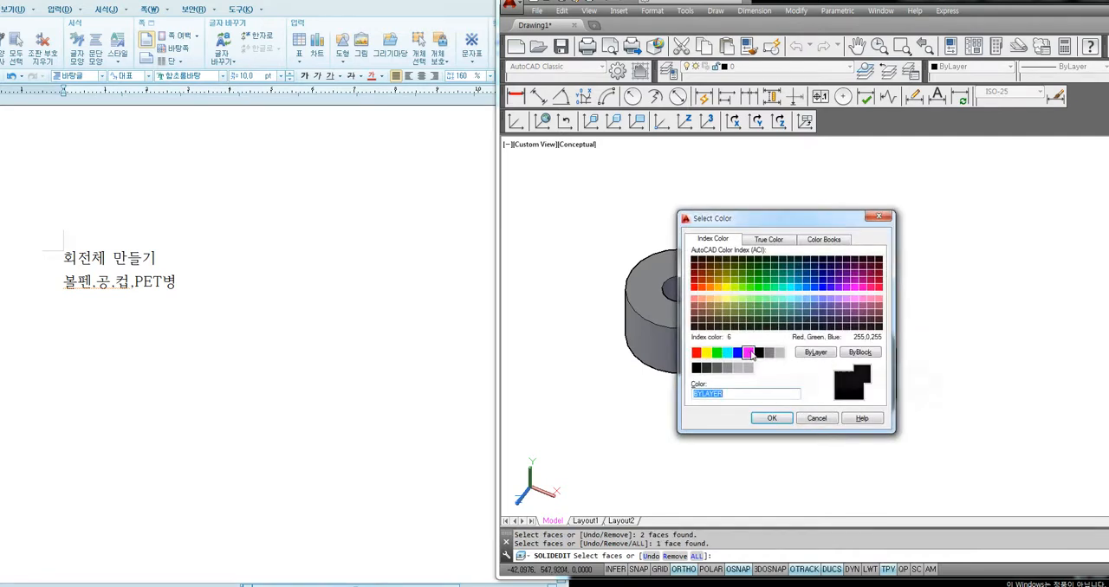
left_click(748, 352)
left_click(771, 418)
key("Escape")
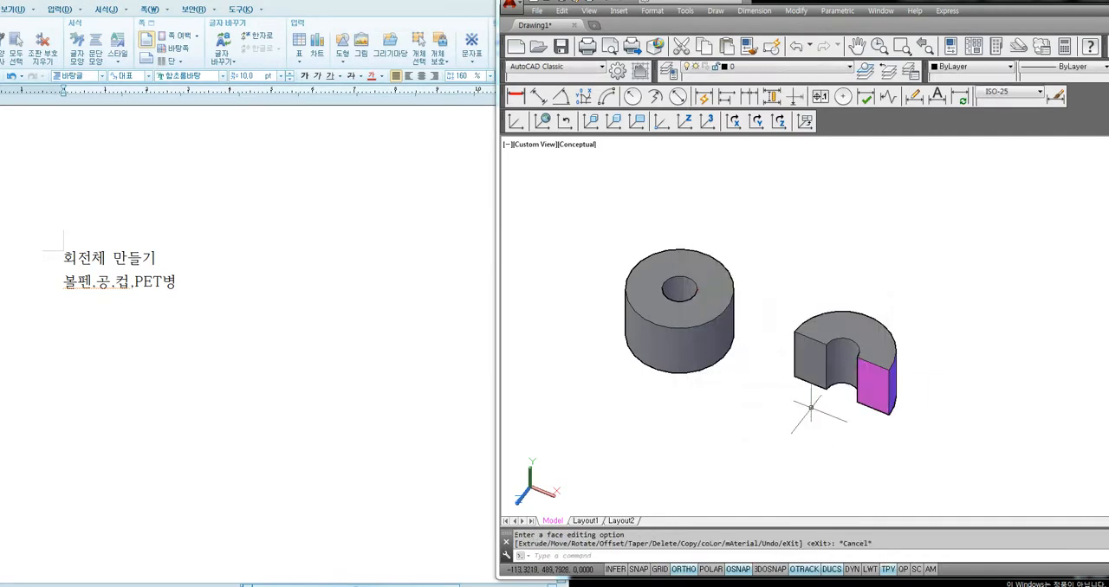
key("ctrl+z")
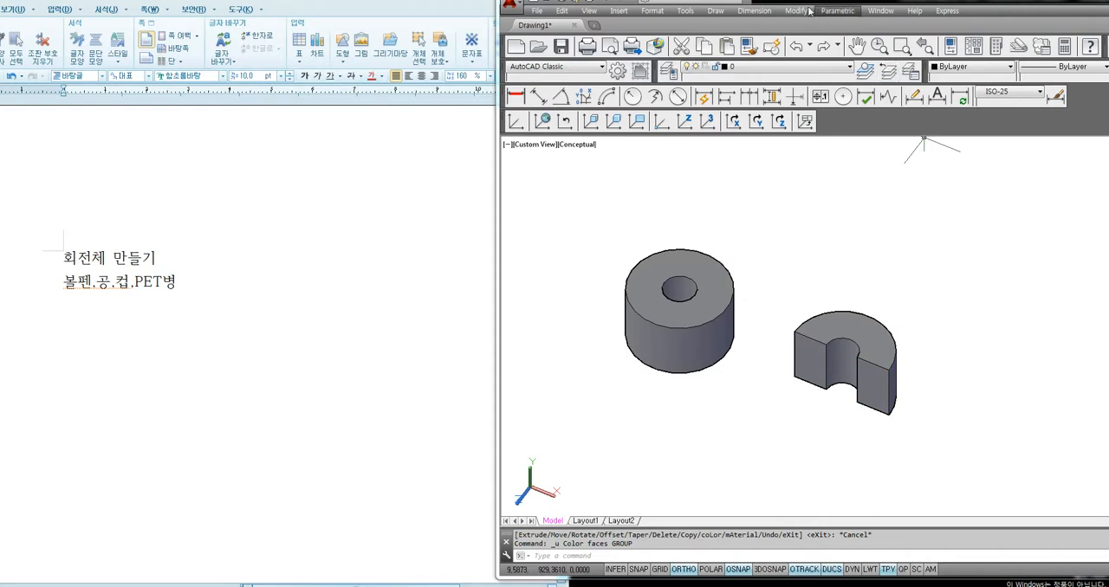
Color only the two flat cut faces of the half cylinder magenta (index color 6)
left_click(761, 11)
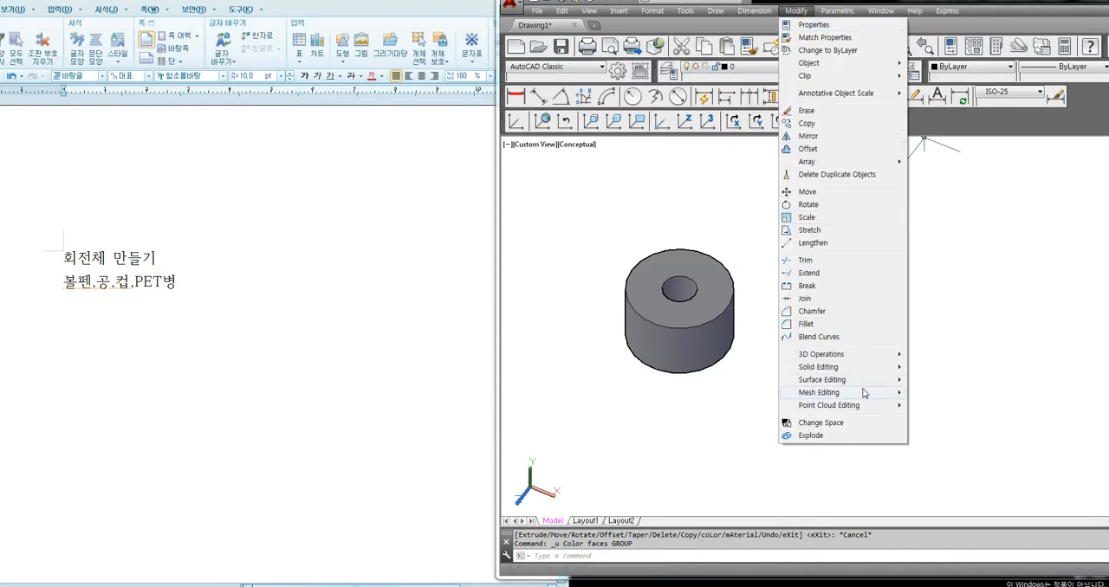
mouse_move(871, 374)
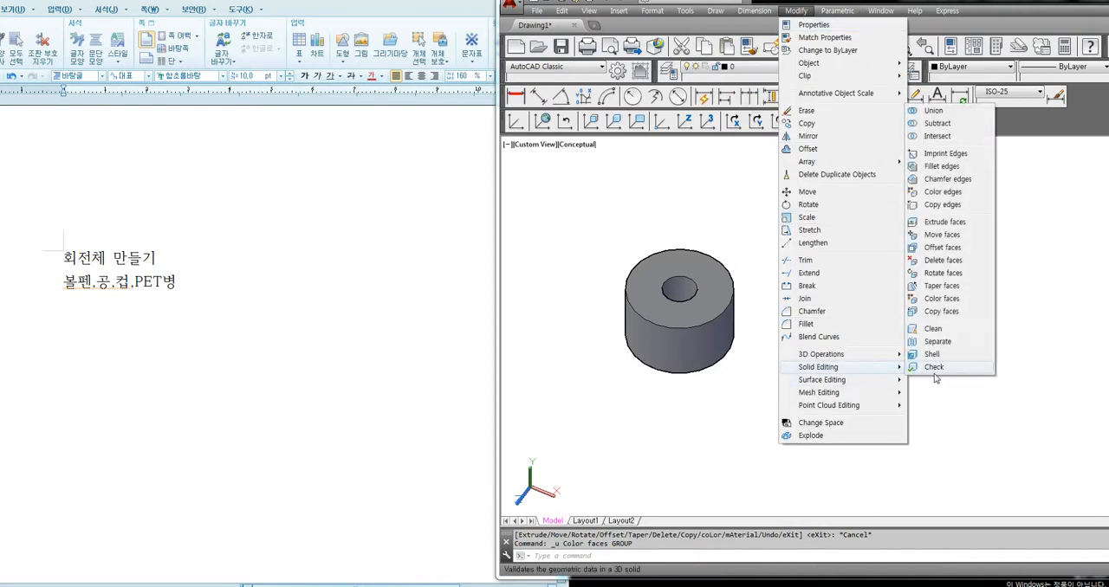
left_click(940, 310)
scroll(877, 411, "up", 3)
left_click(872, 380)
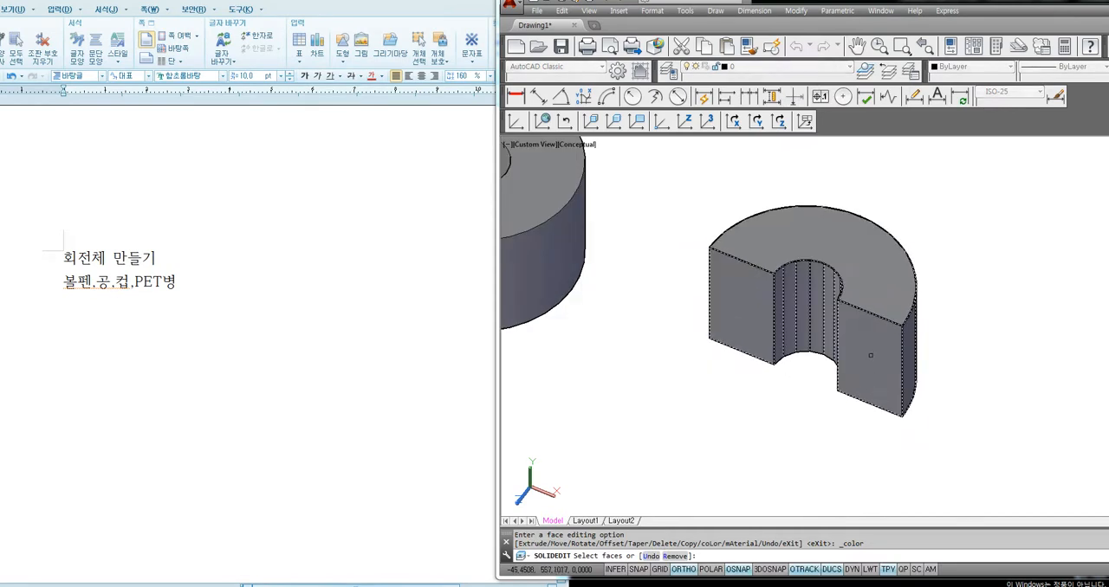
left_click(871, 355)
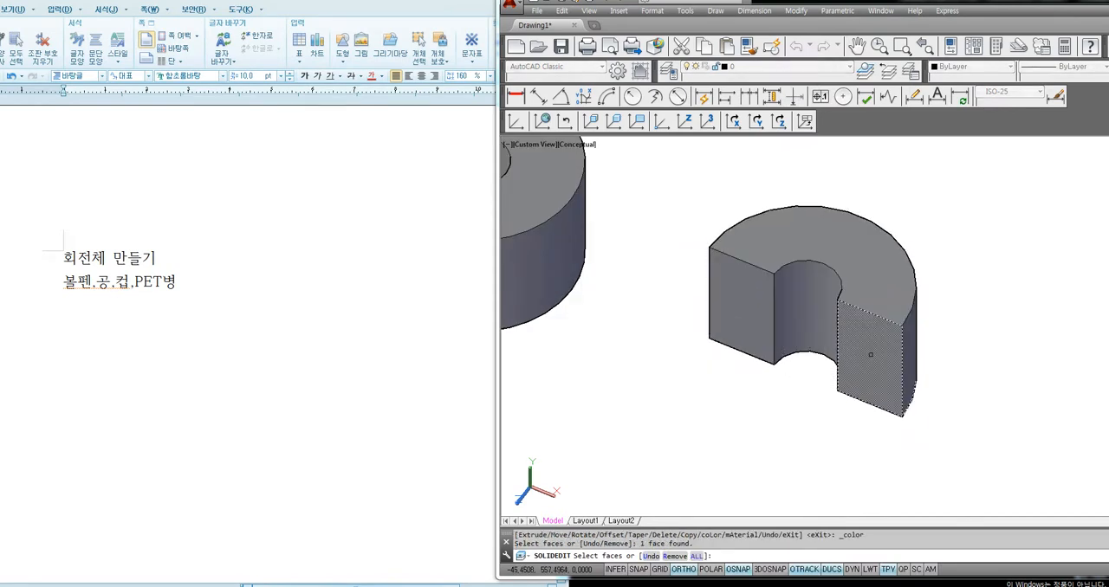
left_click(732, 314)
left_click(734, 313)
left_click(742, 312)
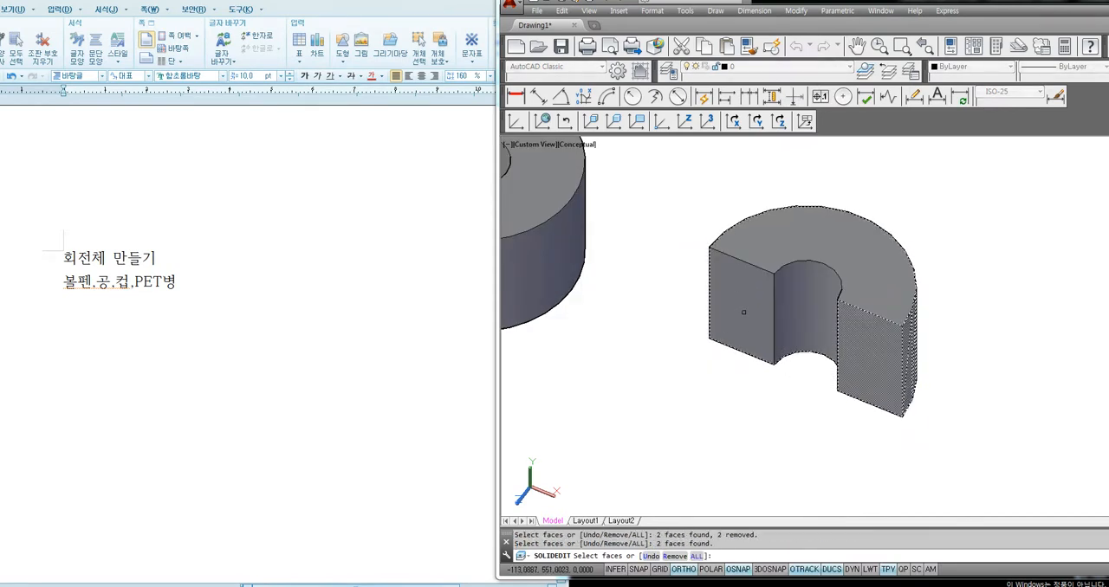
left_click(744, 313, "shift")
left_click(754, 320)
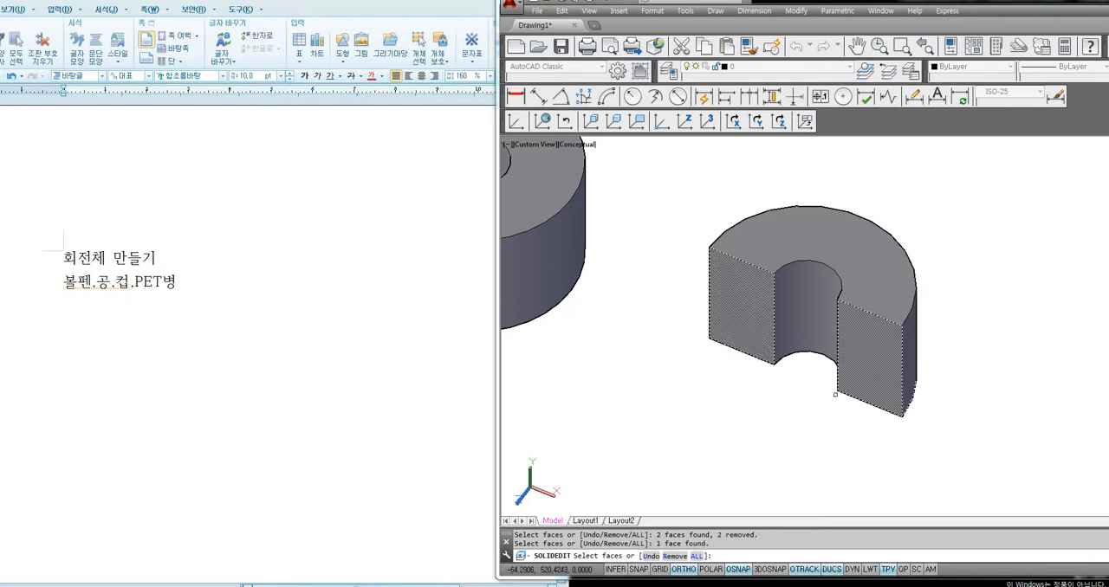
key("Return")
left_click(749, 352)
left_click(771, 417)
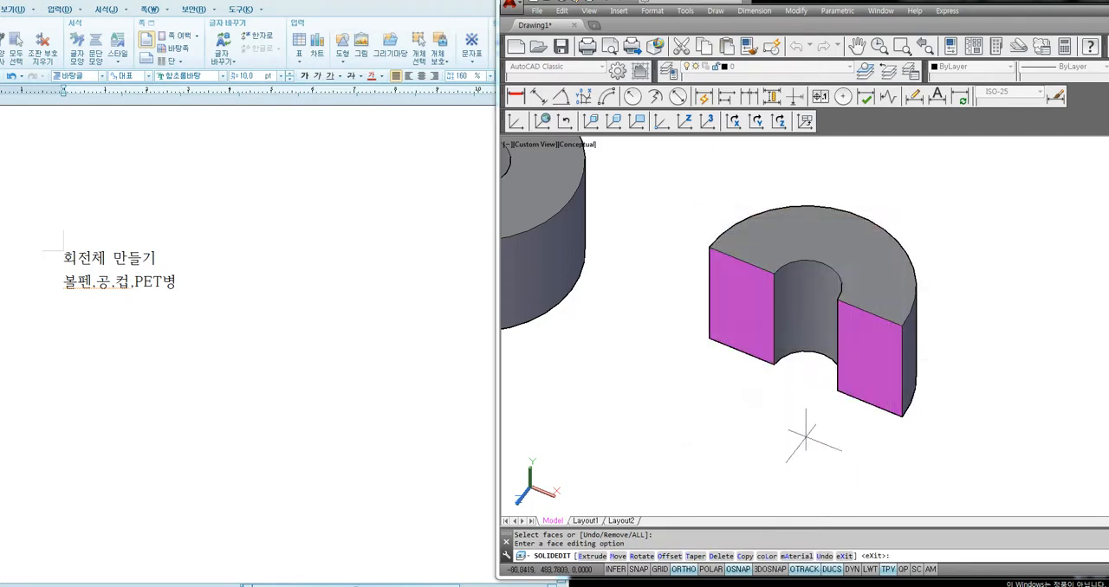
key("Escape")
Turn the half cylinder so its magenta cut faces are seen head-on and align the UCS to that view
middle_click_drag(1002, 384, 945, 372)
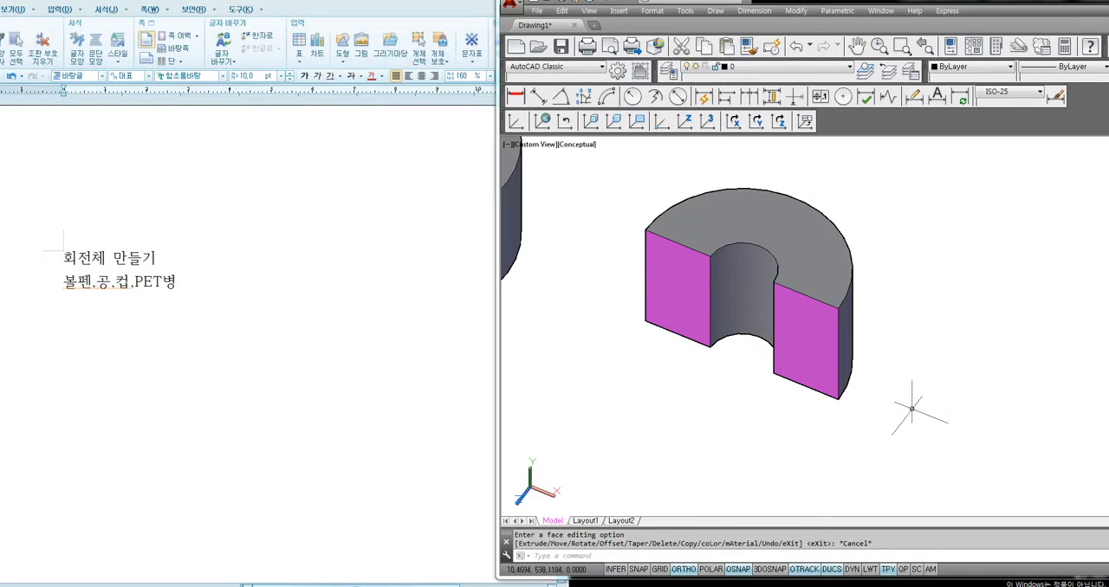
middle_click_drag(903, 396, 941, 318, "shift")
middle_click_drag(941, 317, 826, 356, "shift")
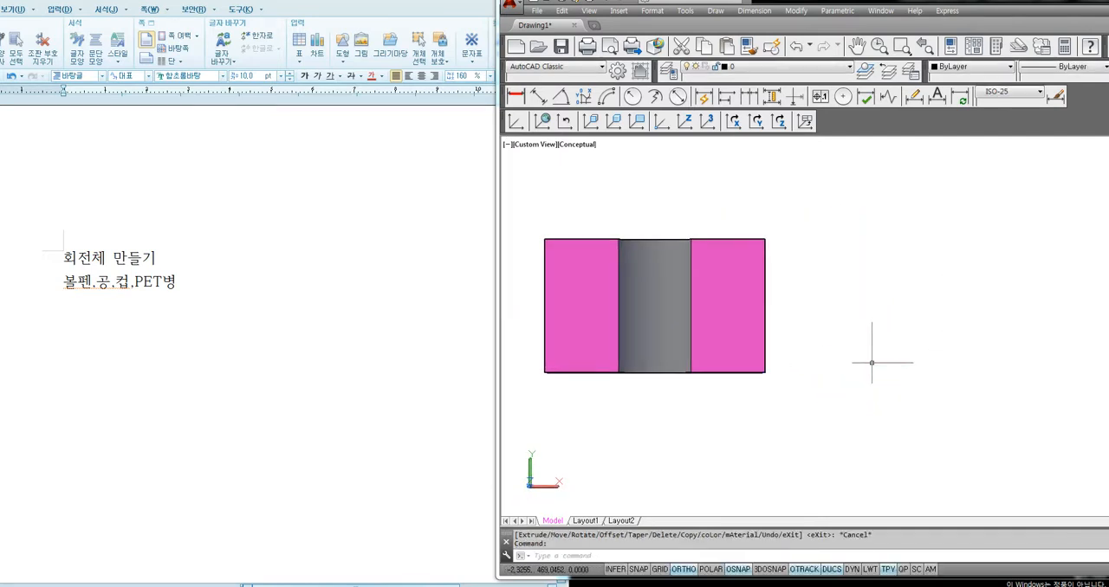
key("Return")
type("v")
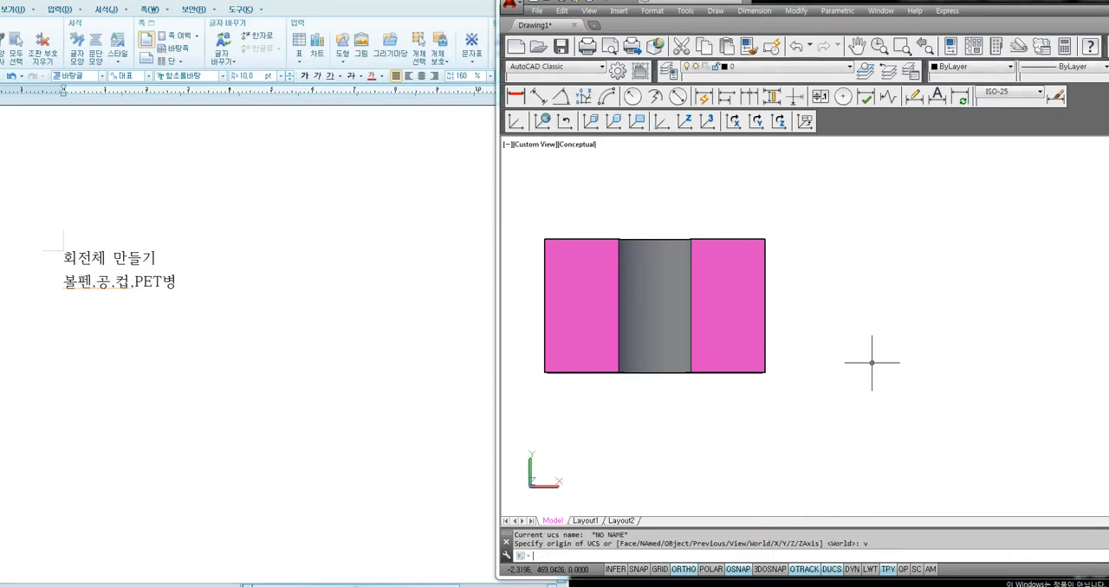
key("Return")
Draw a rectangle beside the sectioned solid as the outline of its 2D section drawing
type("rec")
key("Return")
left_click(847, 378)
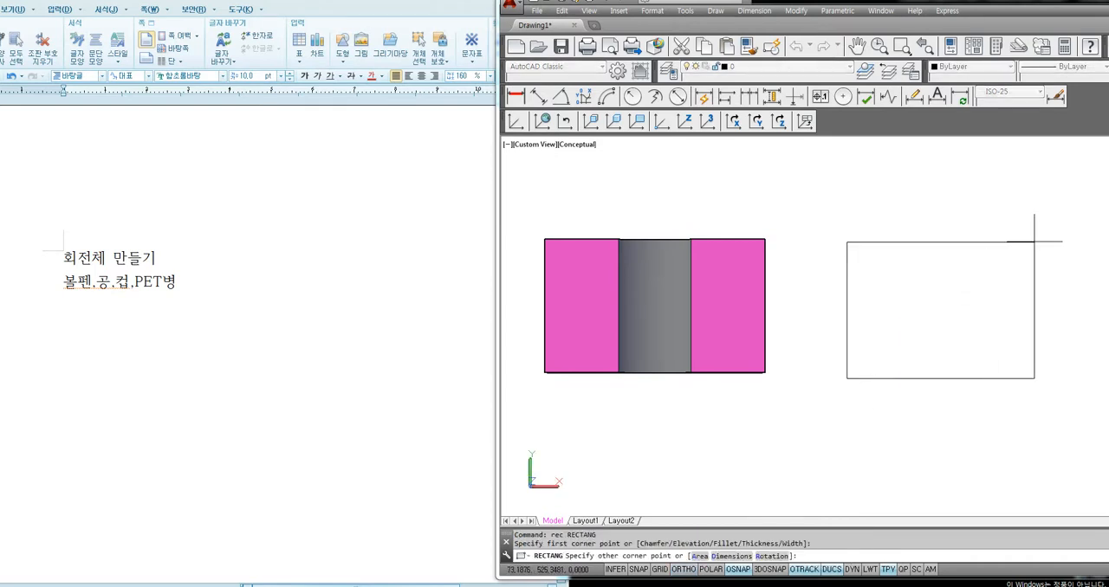
left_click(1053, 244)
Draw a vertical line joining the midpoints of the rectangle's upper and lower edges as the axis
type("l")
key("Return")
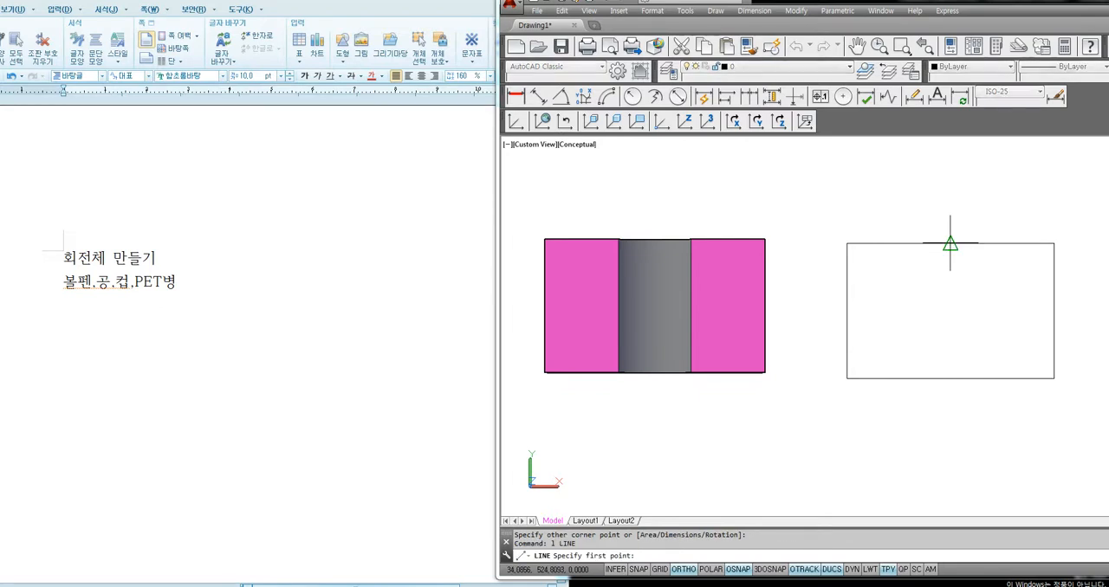
left_click(950, 243)
left_click(951, 378)
key("Return")
key("Return")
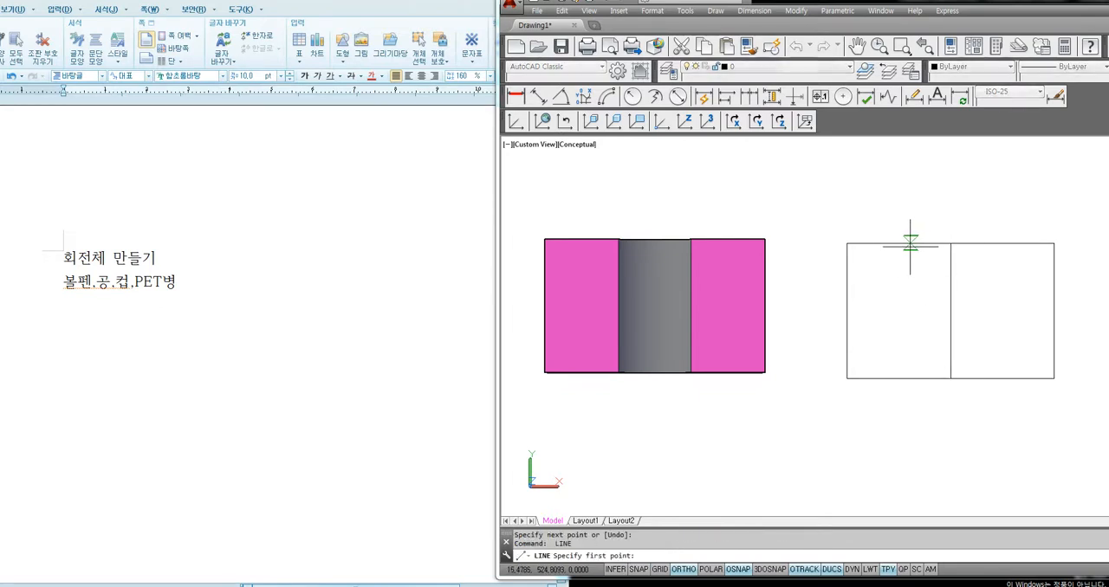
Draw a full-height vertical line on each side of the rectangle's center line for the hole edges
left_click(910, 244)
left_click(910, 379)
key("Return")
key("Return")
left_click(989, 243)
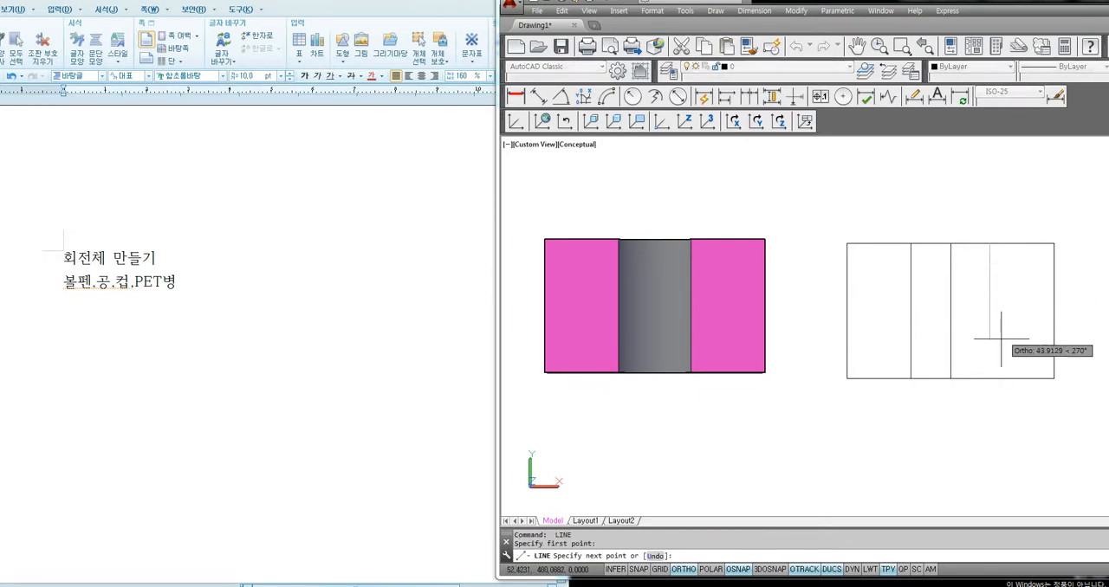
left_click(989, 378)
key("Return")
Hatch the two outer regions of the section drawing with the ANSI31 pattern
type("h")
key("Return")
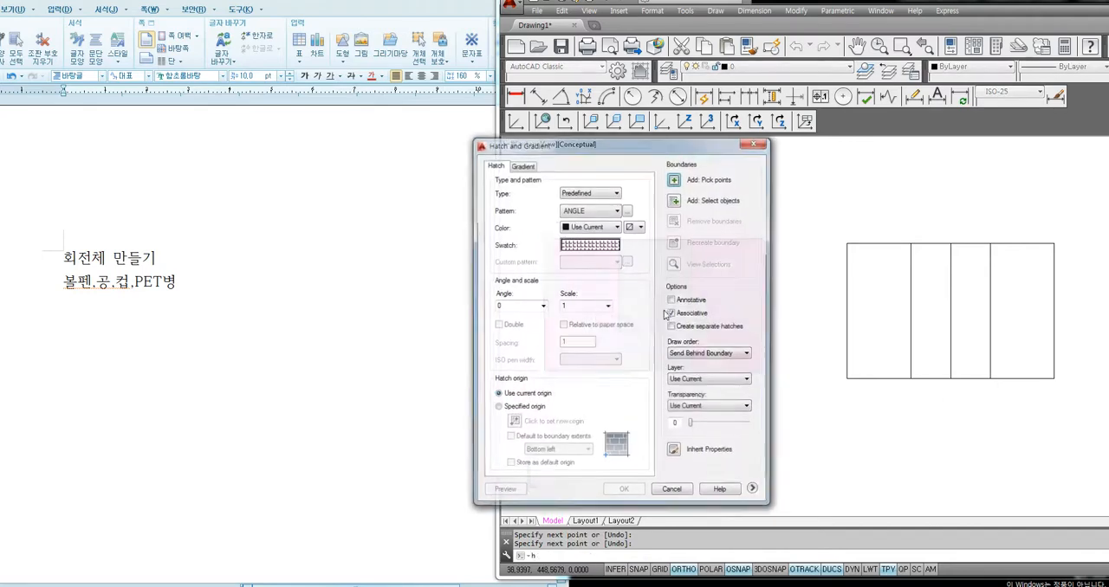
left_click(579, 244)
left_click(520, 161)
left_click(539, 189)
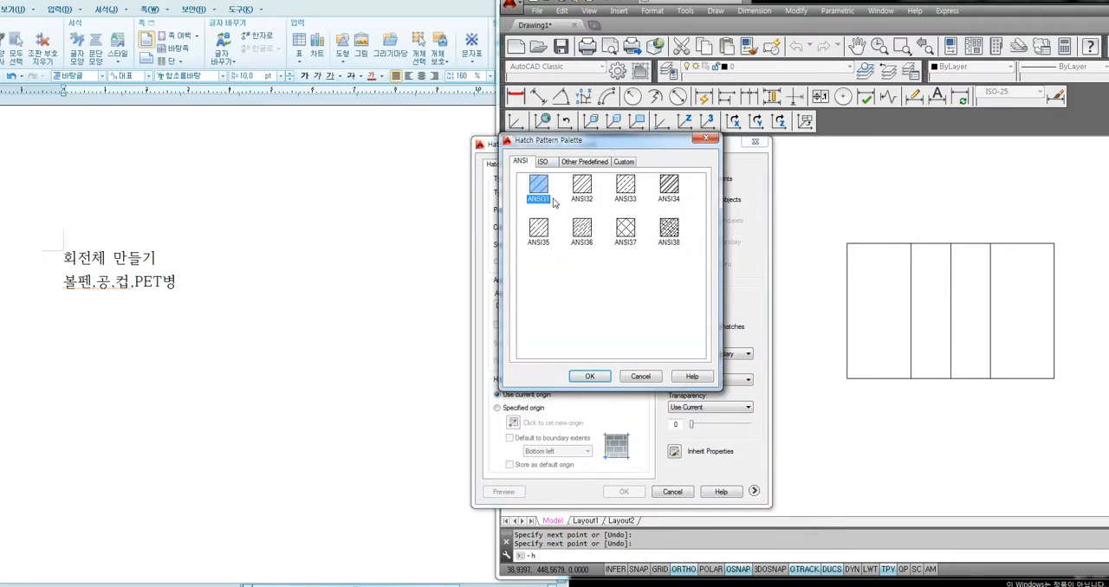
left_click(589, 376)
left_click(675, 179)
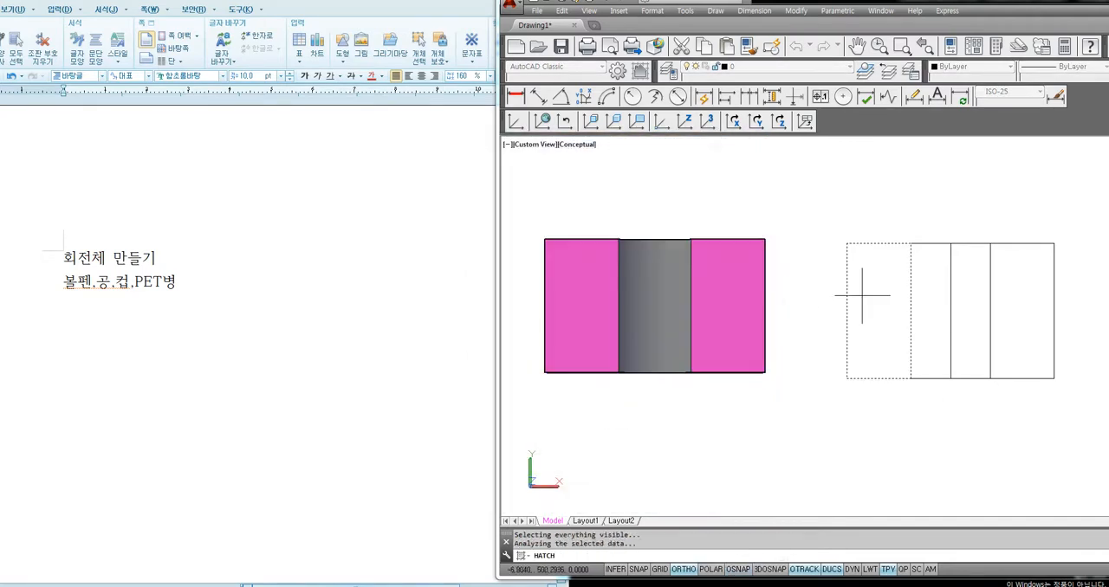
left_click(1021, 309)
key("Return")
left_click(640, 493)
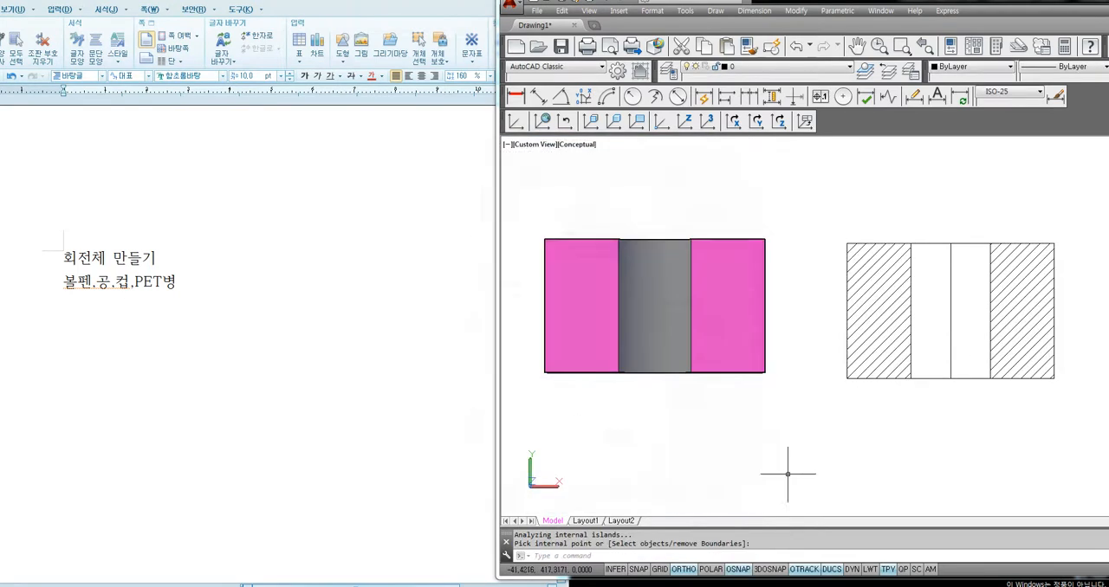
type("sc")
key("space")
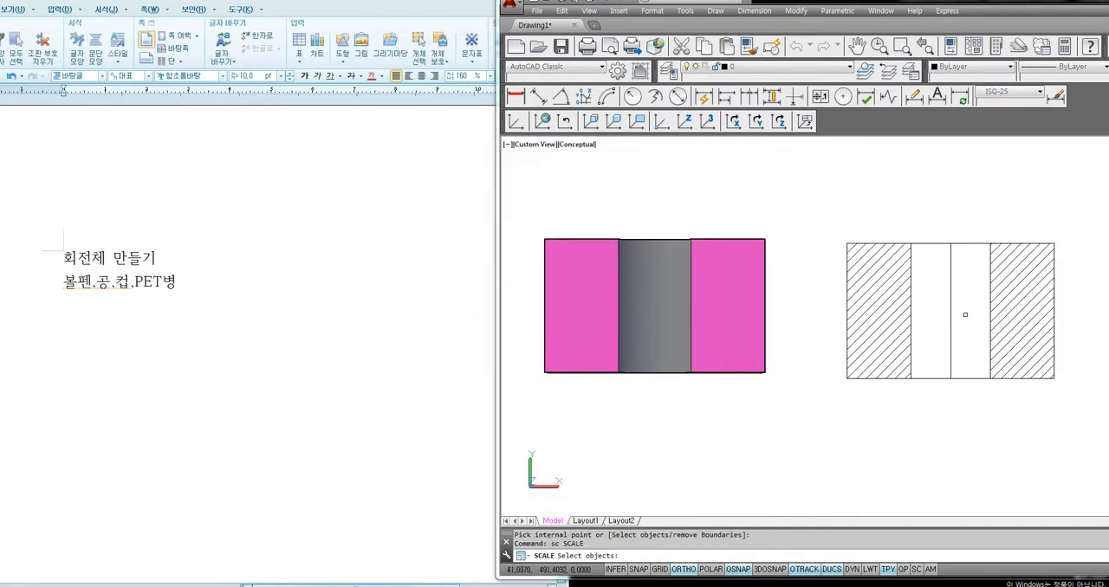
left_click(966, 315)
left_click(936, 315)
key("space")
double_click(950, 312)
Scale the section drawing's center line by 1.2 about its midpoint so it extends past the outline
key("space")
left_click(961, 319)
left_click(941, 326)
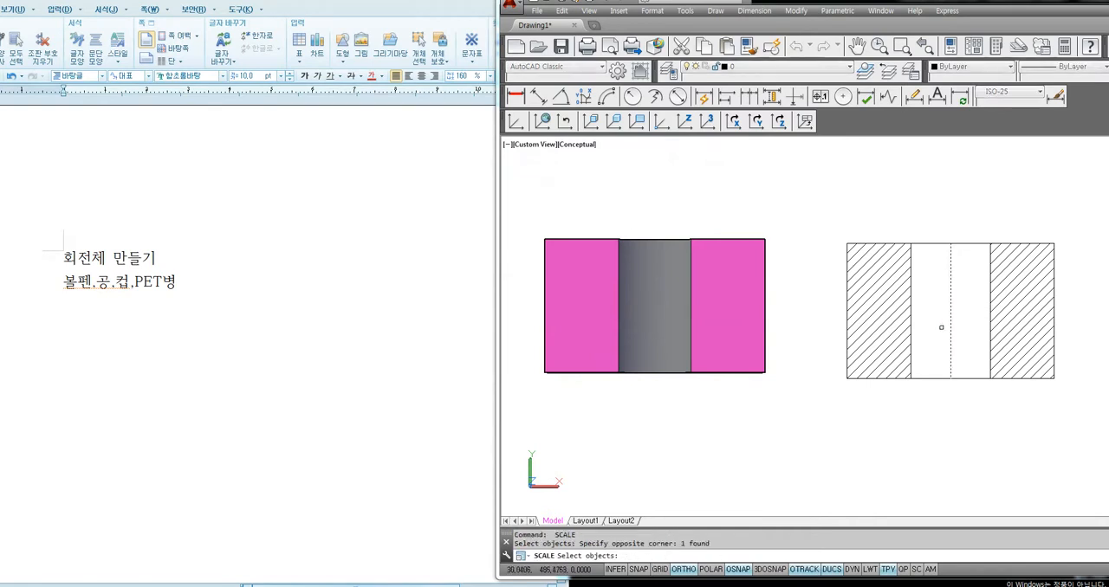
key("space")
triple_click(950, 311)
type("1.")
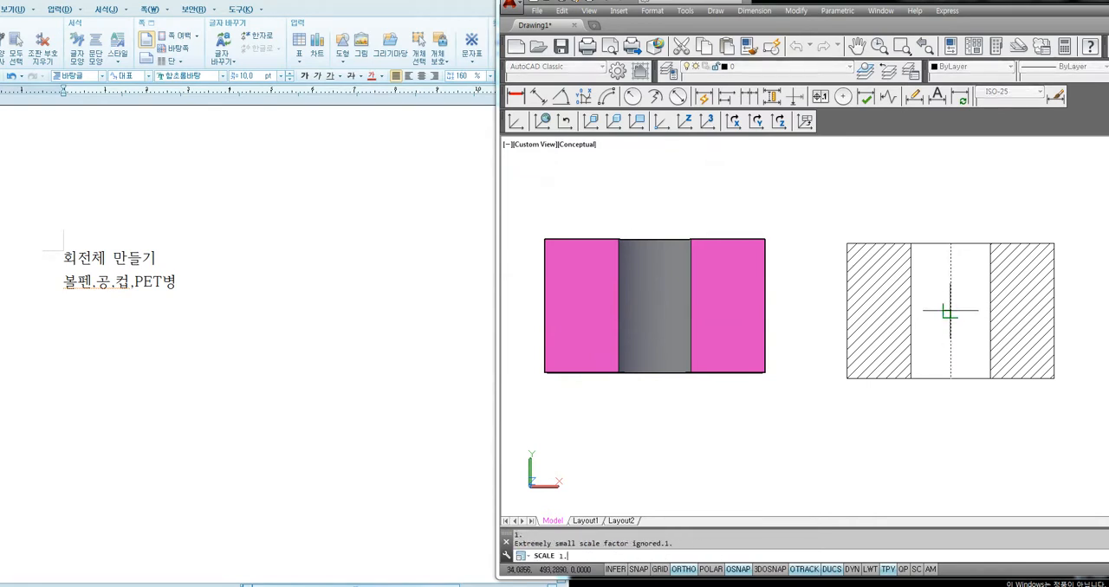
type("2")
key("Return")
left_click(745, 353)
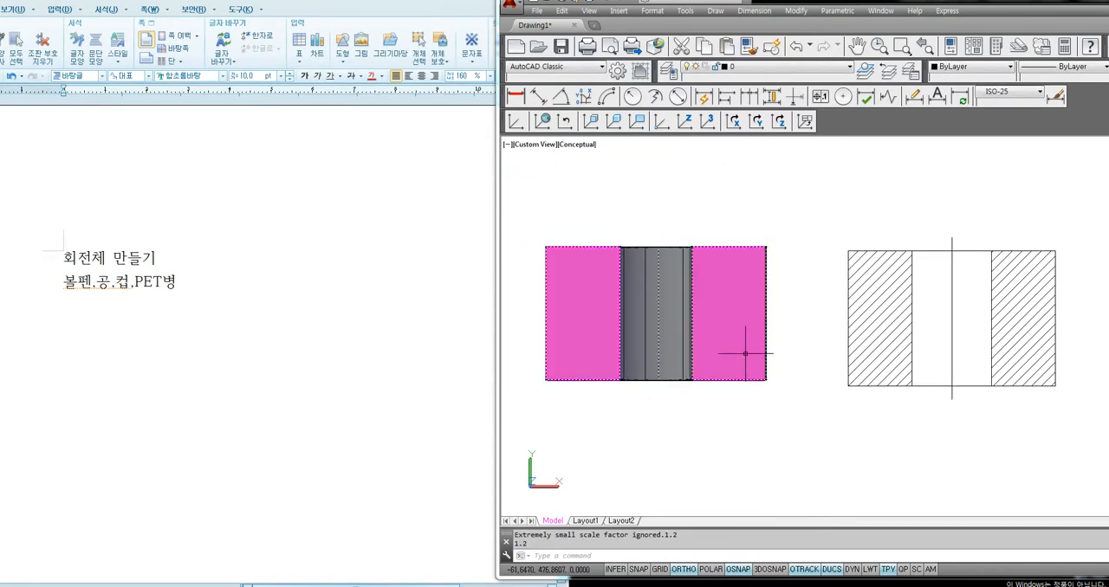
key("Escape")
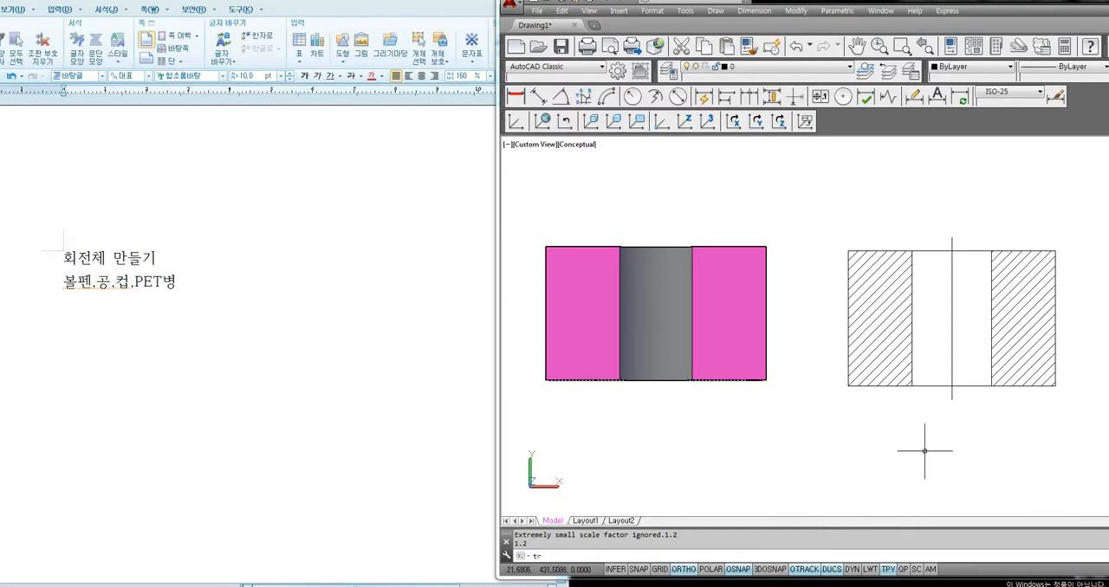
Trim away the section drawing's upper and lower edges between the two hole lines, on both sides of the center line
type("tr")
key("Return")
key("Return")
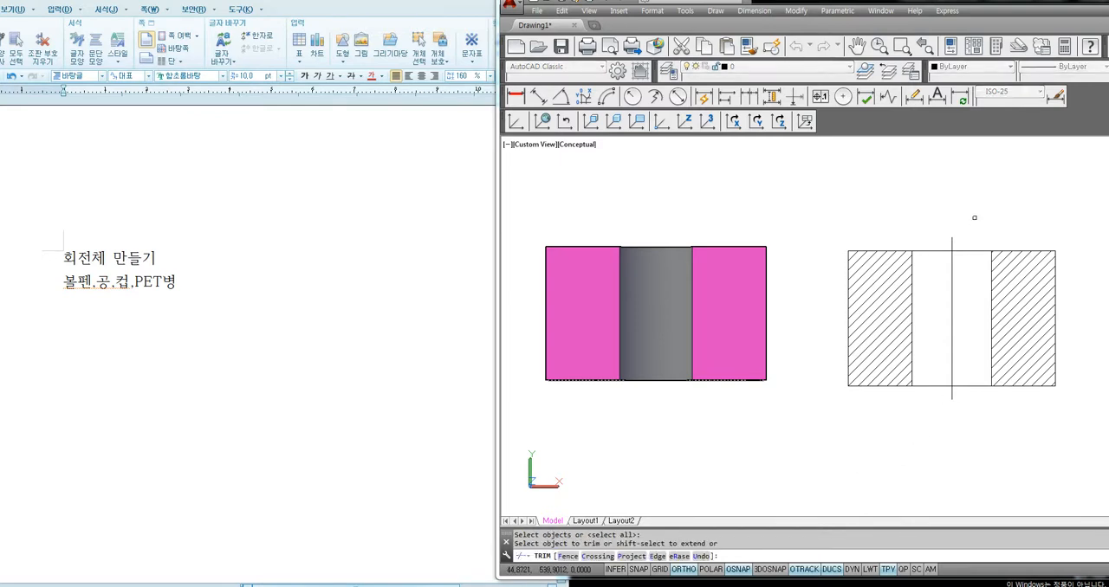
left_click(973, 218)
left_click(951, 419)
left_click(948, 420)
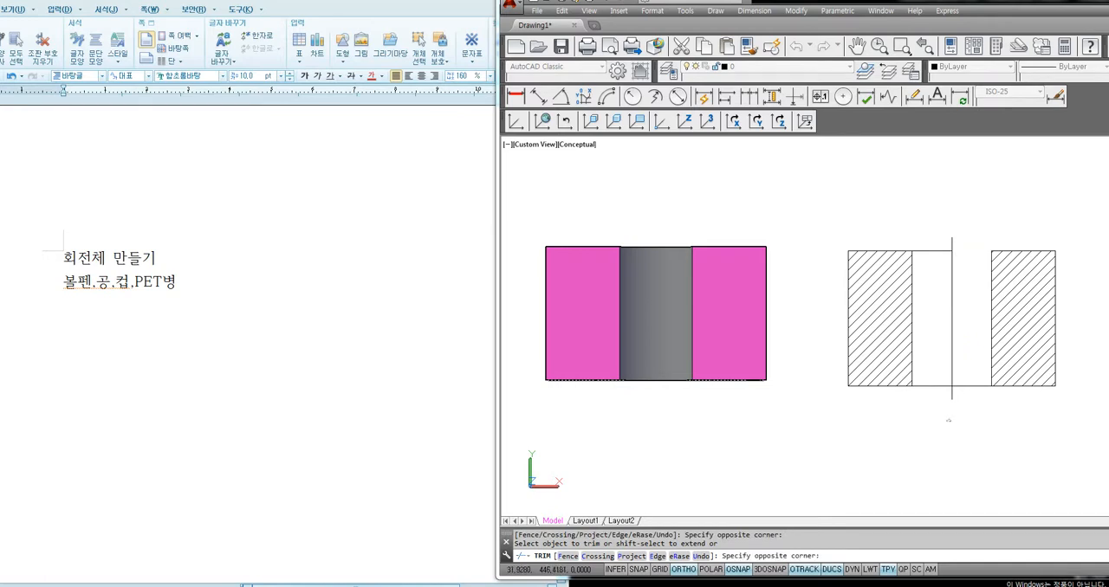
left_click(929, 372)
left_click(935, 263)
left_click(936, 242)
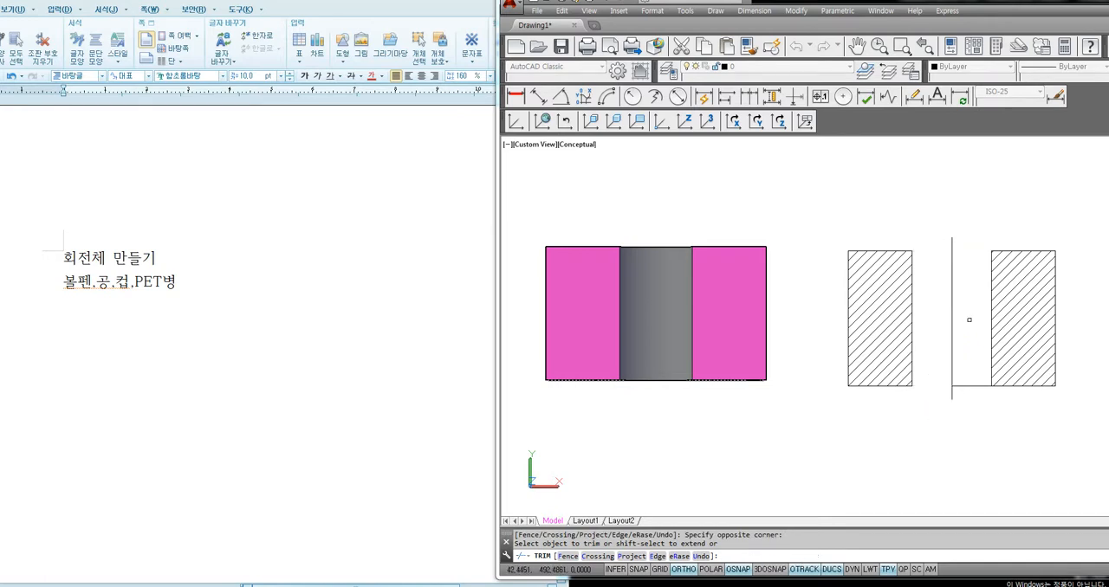
left_click(979, 355)
left_click(963, 415)
key("Return")
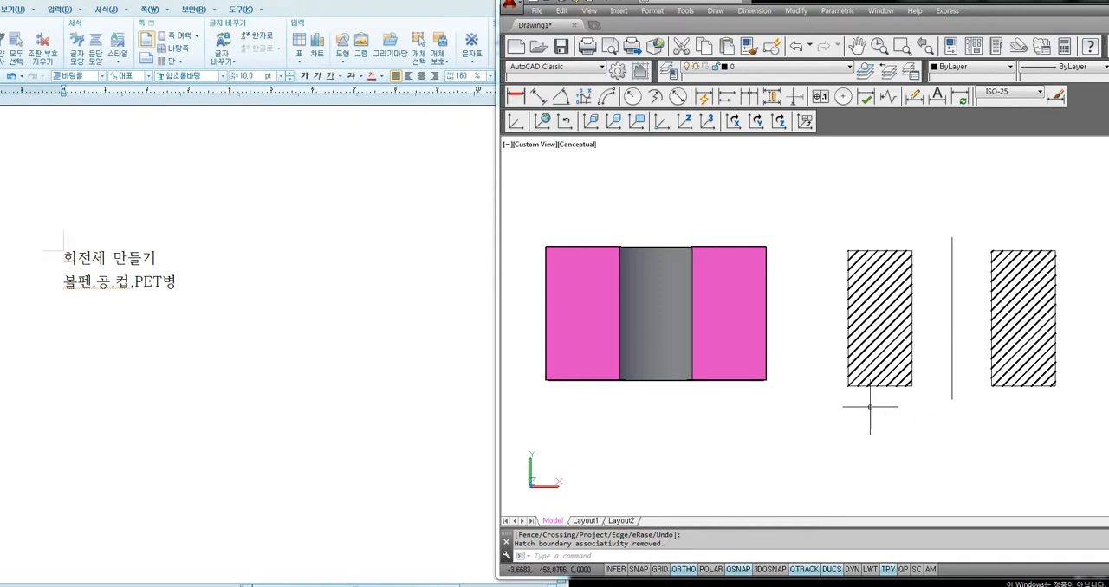
Erase the section drawing's hatching and right-hand rectangle, keeping the left outline and the center line
left_click(1077, 205)
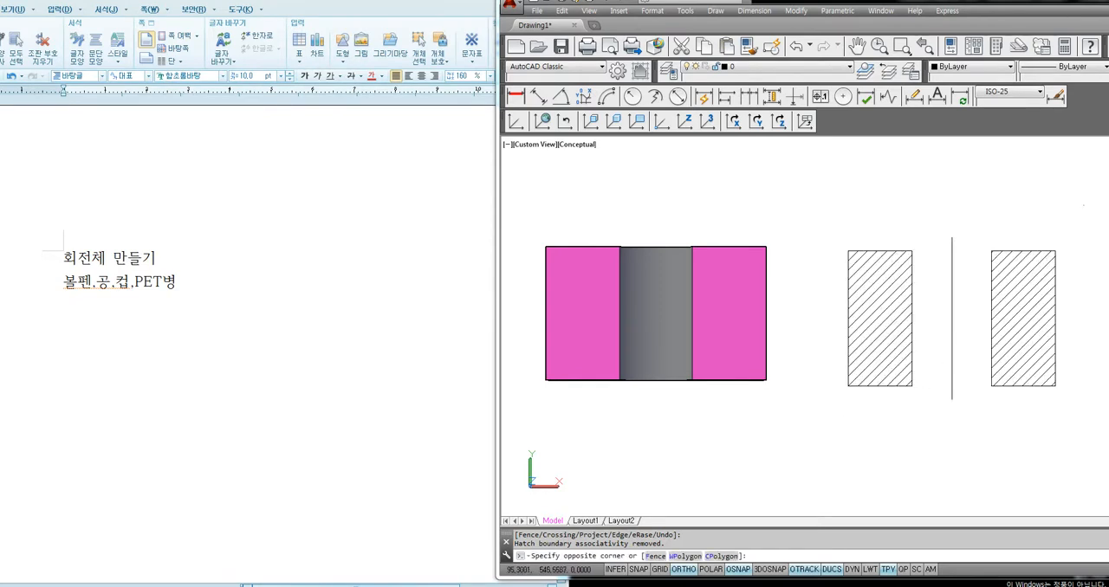
left_click(967, 444)
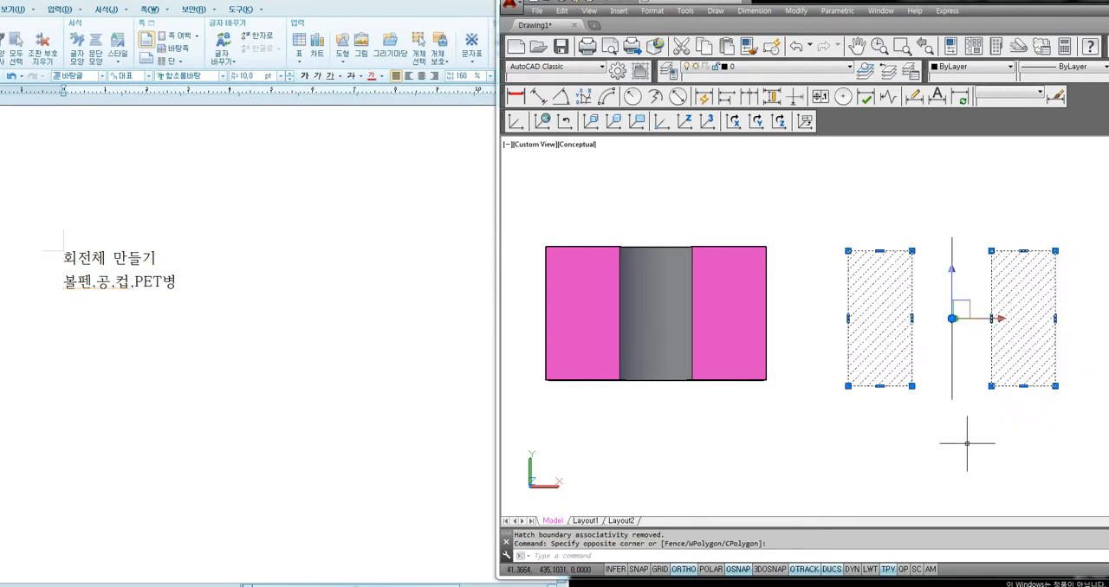
key("Delete")
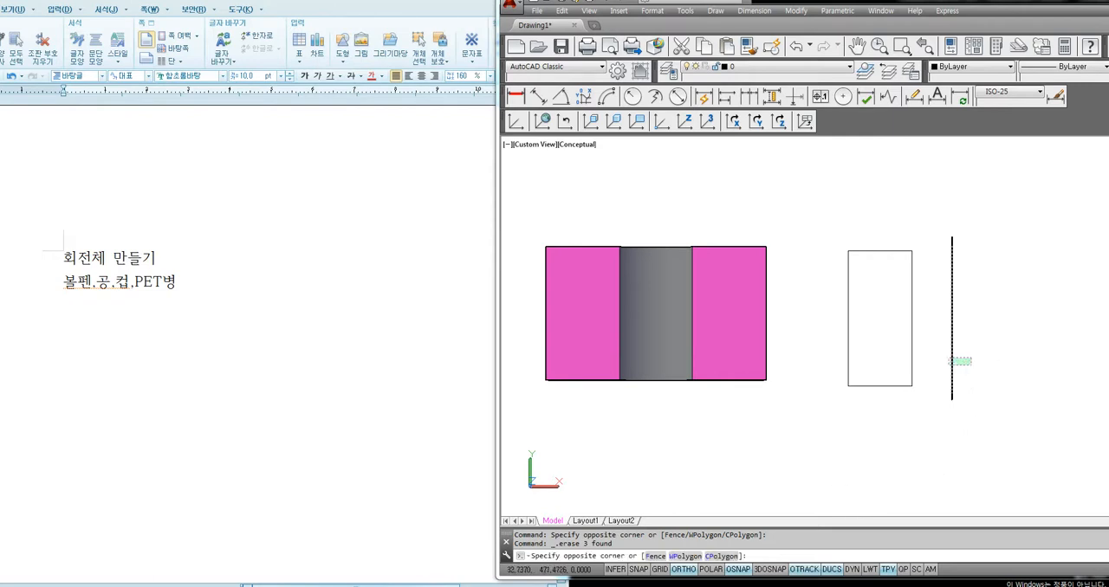
left_click(952, 368)
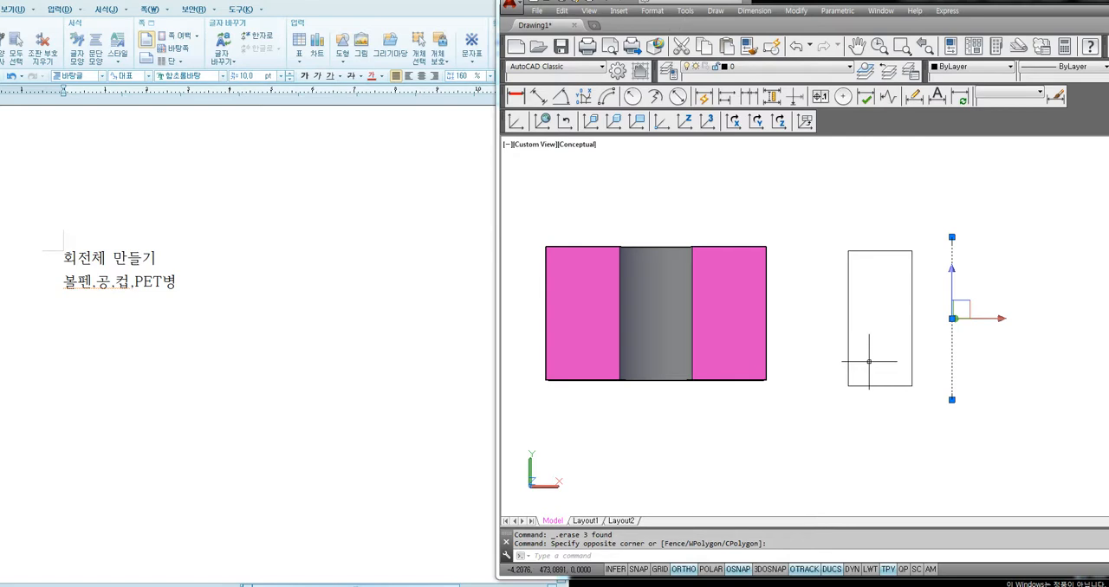
left_click(1015, 211)
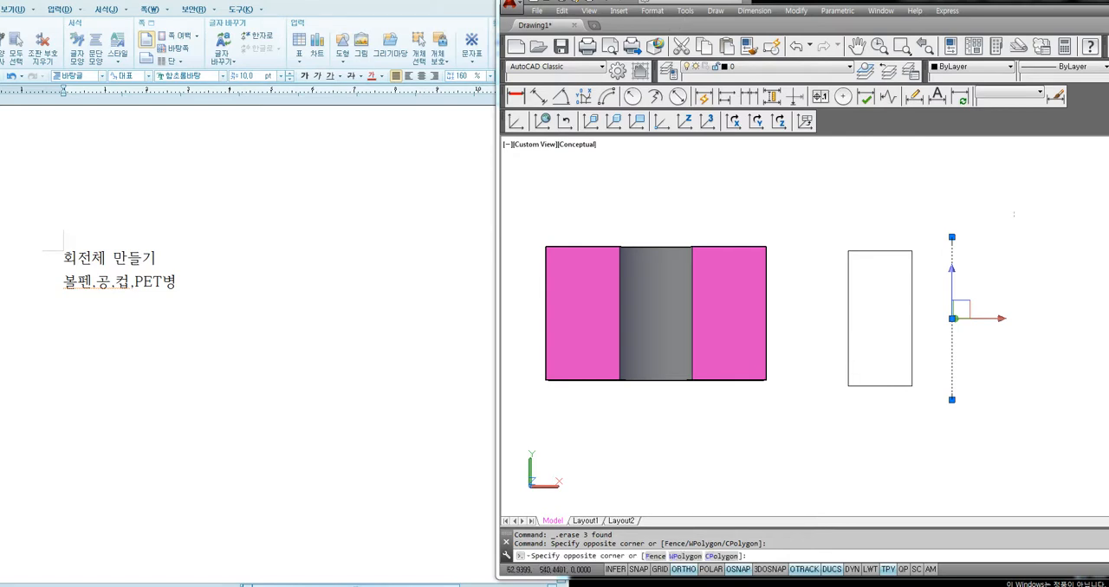
left_click(1021, 284)
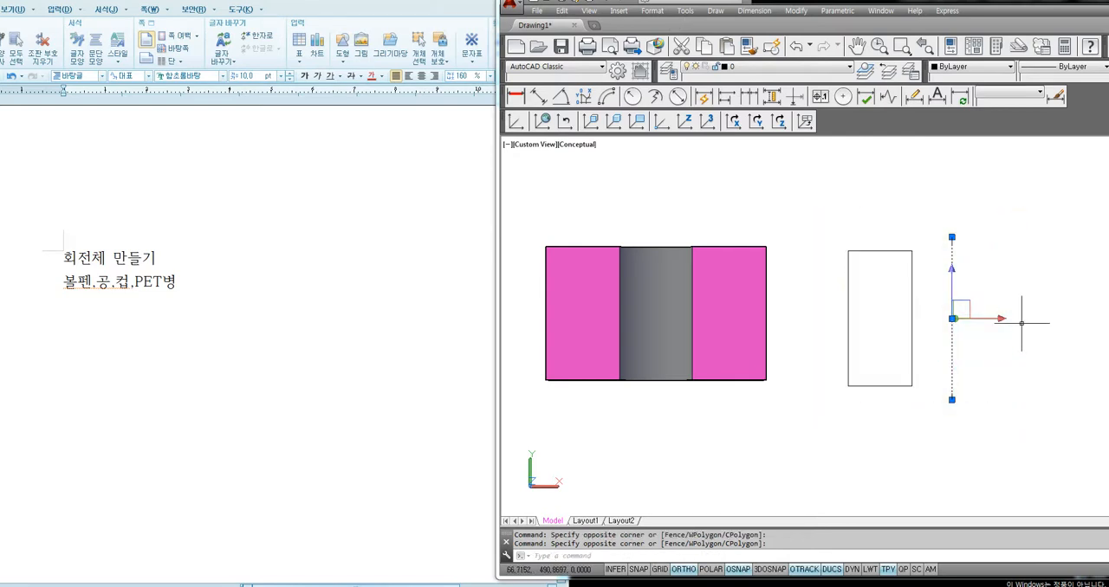
key("Escape")
Erase the remaining rectangle and axis line together with the whole and sliced cylinder solids
scroll(975, 303, "down", 3)
left_click(994, 238)
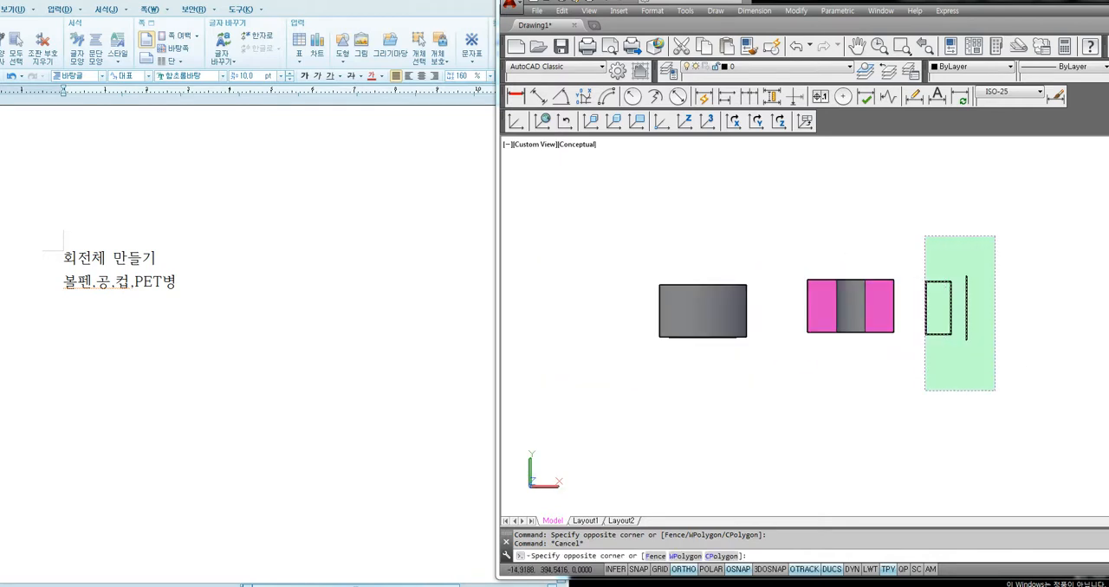
left_click(921, 387)
key("Delete")
left_click(947, 232)
left_click(616, 372)
key("Delete")
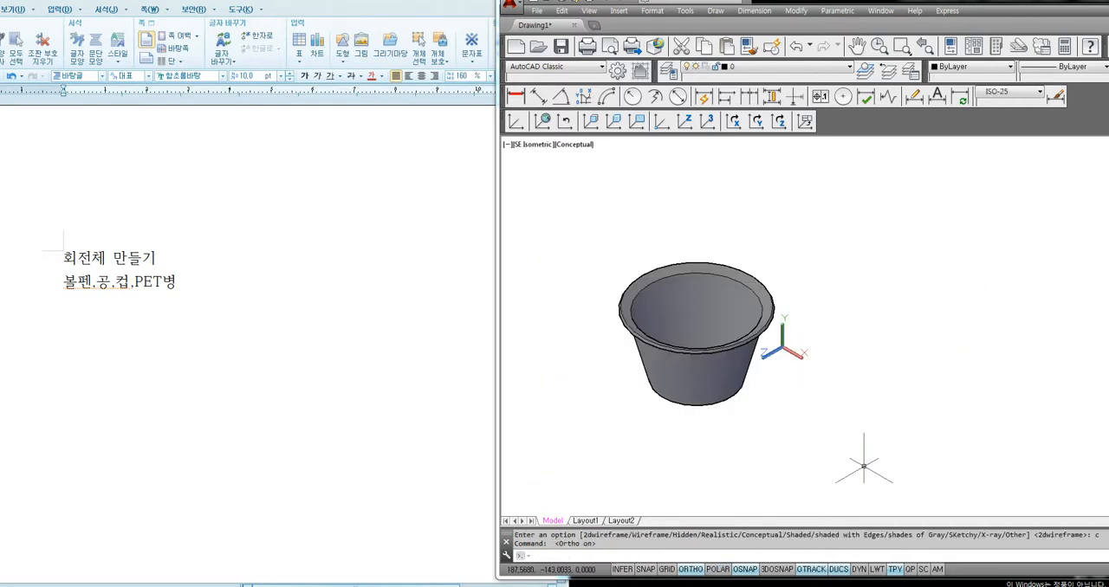
Slice the cup solid vertically through its center using a three-point plane and keep only the rear half
scroll(723, 445, "up", 3)
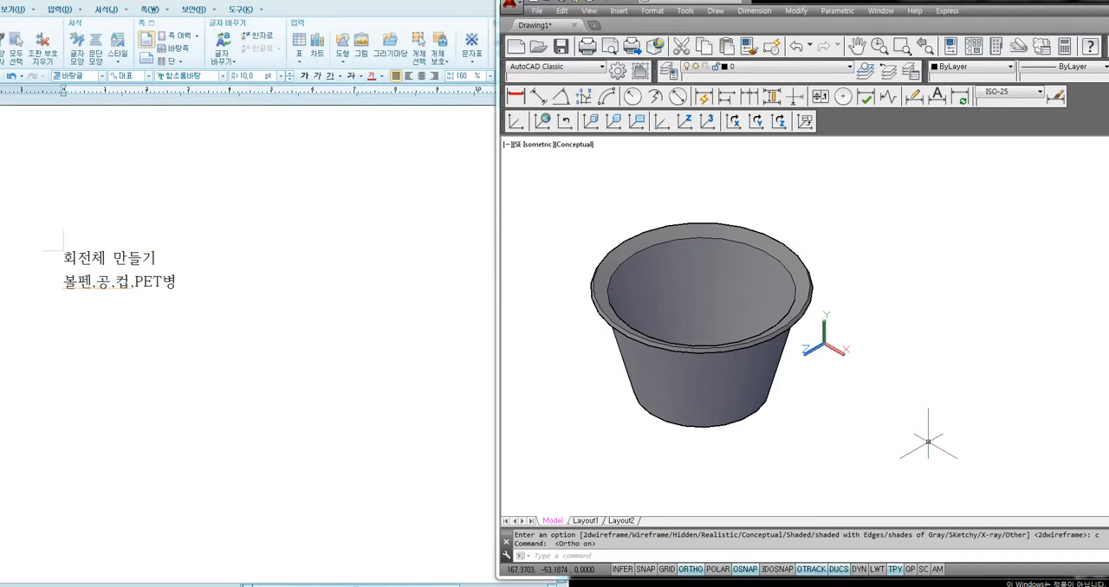
type("sl")
key("Return")
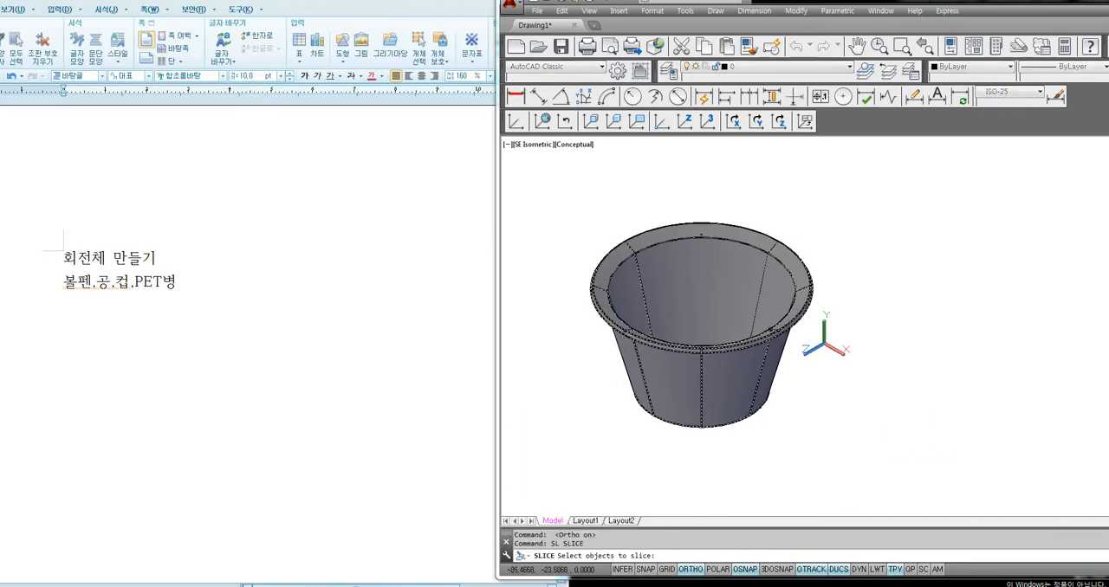
left_click(777, 371)
key("Return")
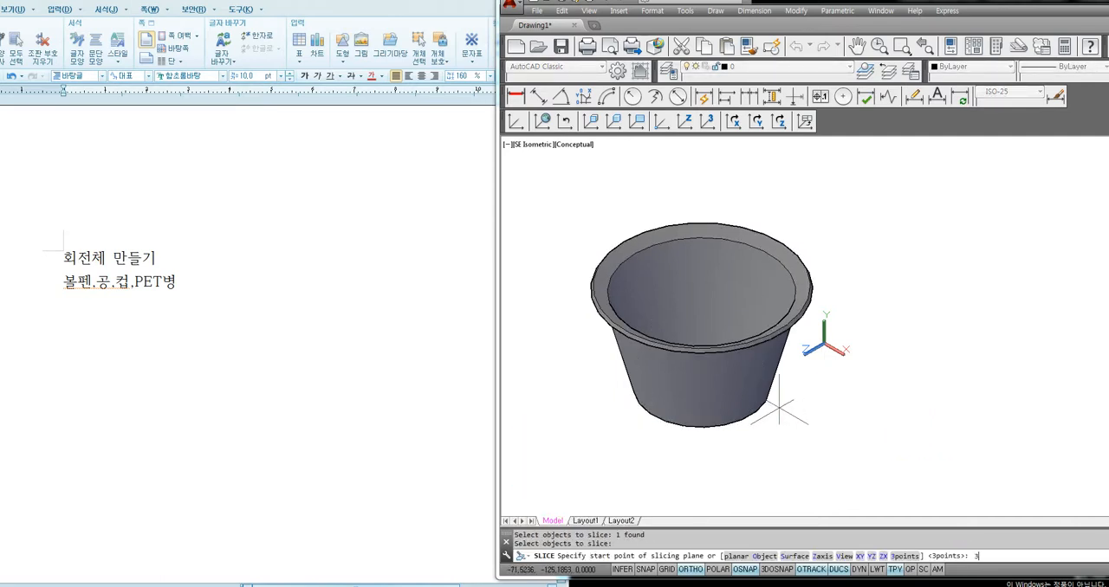
type("3")
key("Return")
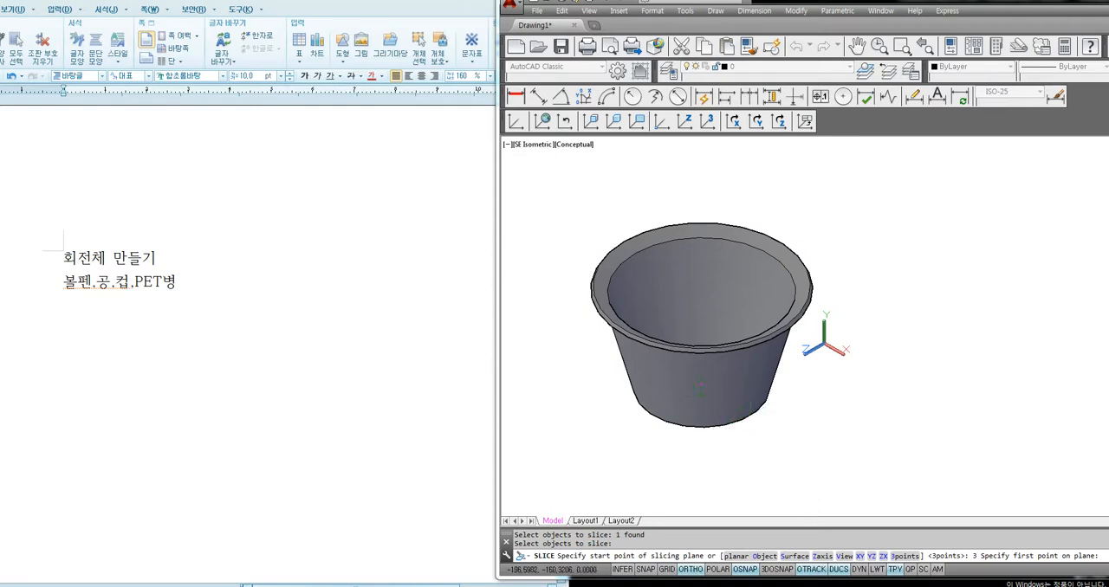
left_click(700, 390)
left_click(895, 476)
left_click(747, 173)
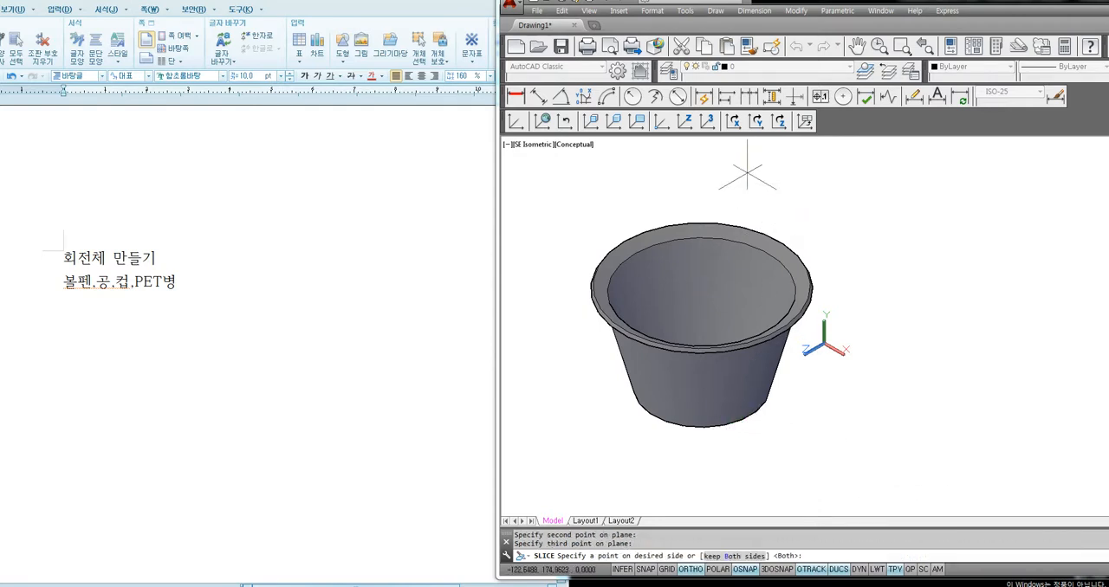
left_click(771, 244)
middle_click_drag(938, 439, 871, 447)
key("Escape")
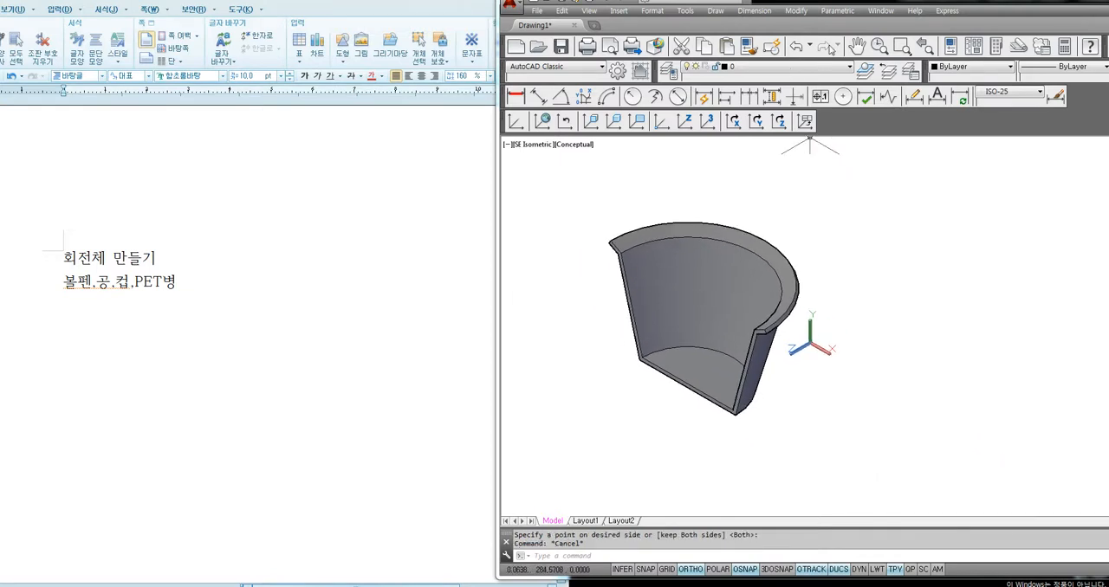
Color the cut face of the sliced cup magenta
left_click(796, 11)
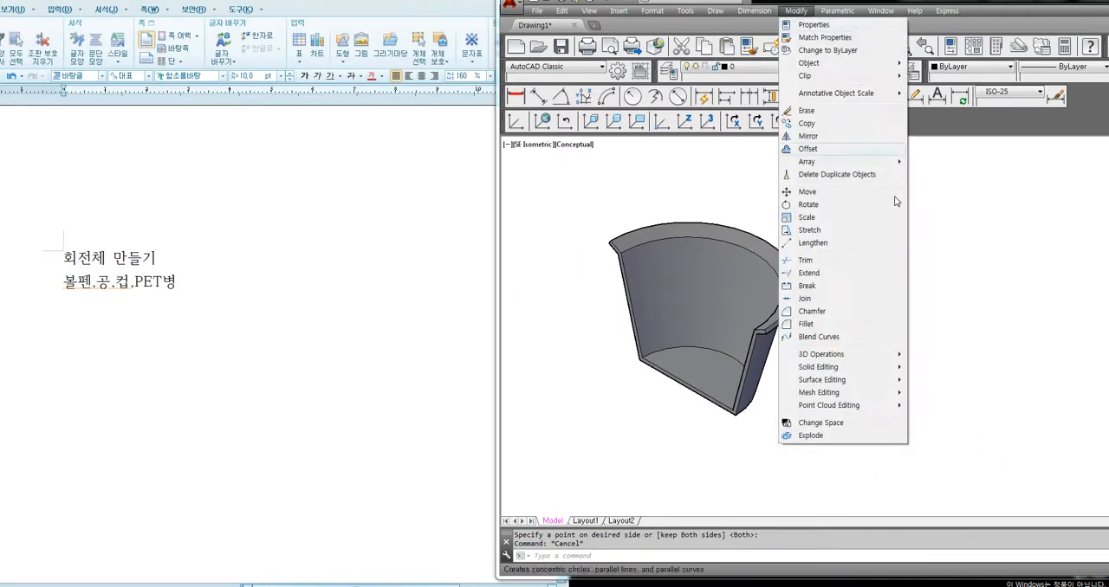
mouse_move(856, 368)
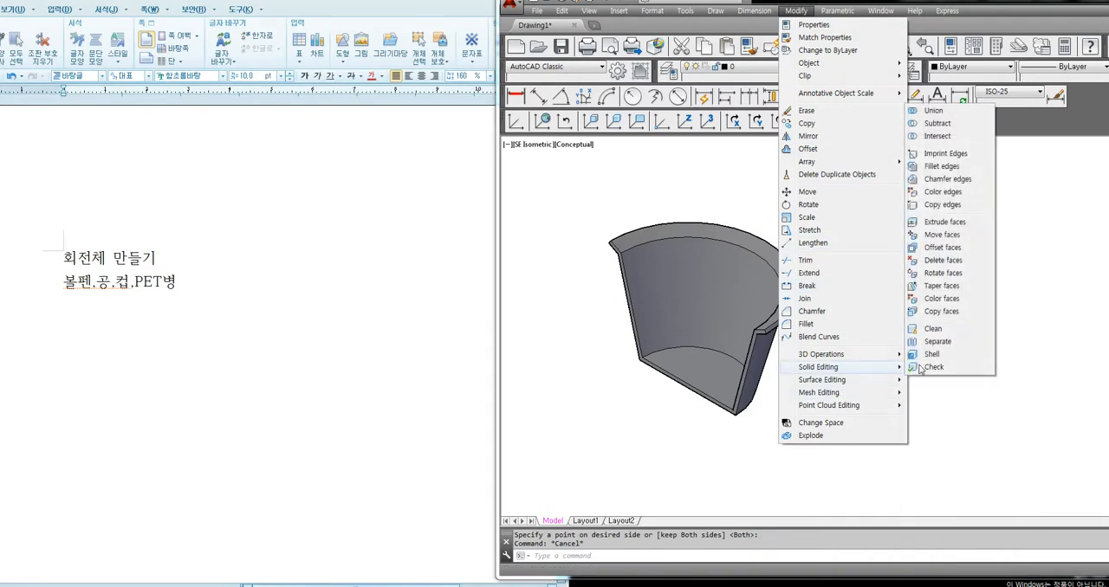
left_click(941, 298)
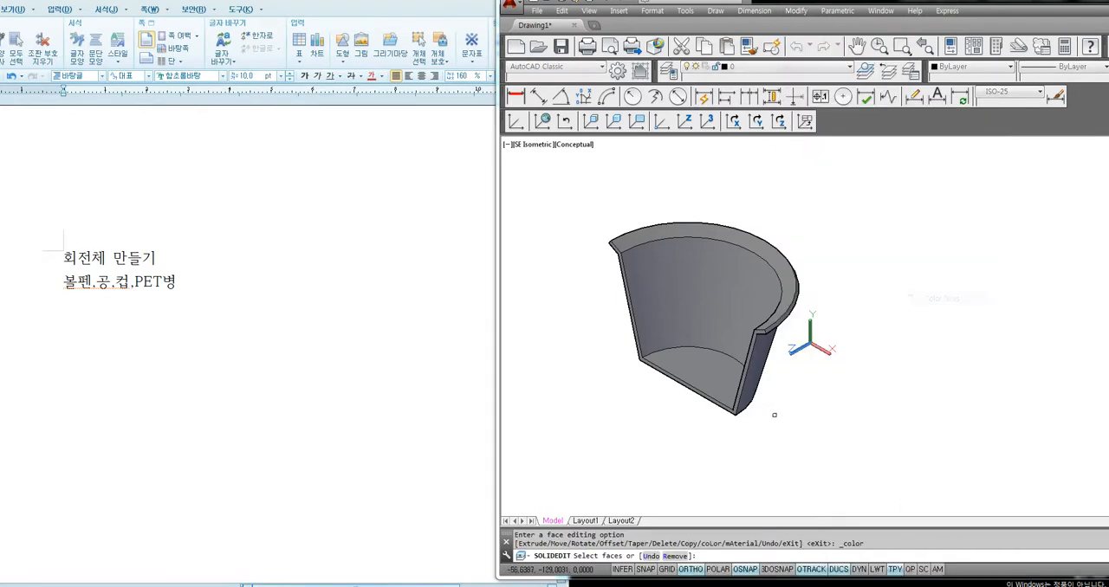
scroll(780, 413, "up", 3)
scroll(771, 411, "up", 2)
left_click(771, 409)
scroll(770, 411, "down", 8)
key("Return")
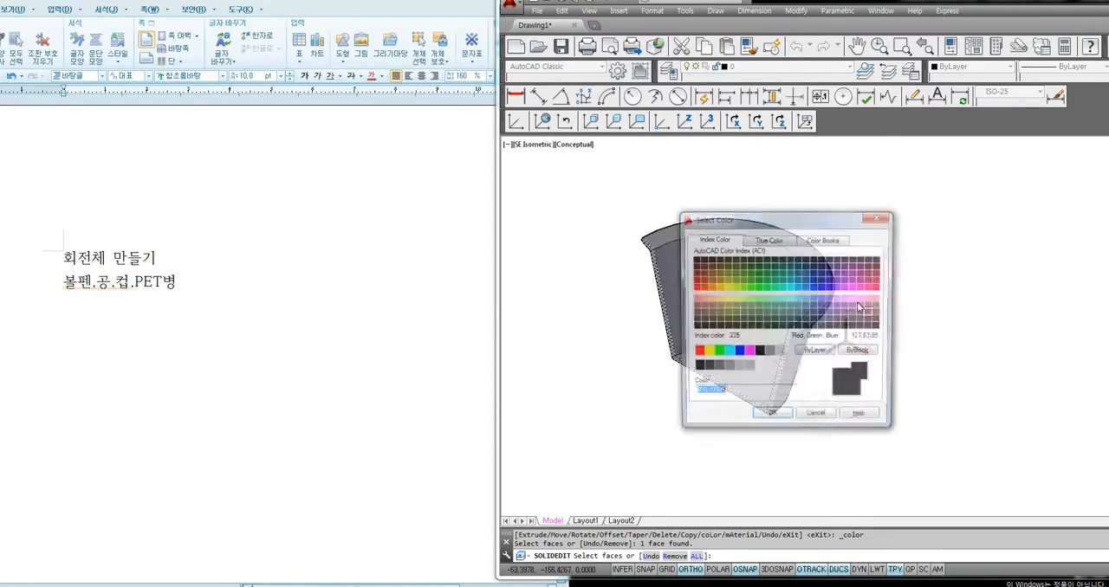
left_click(750, 352)
left_click(773, 419)
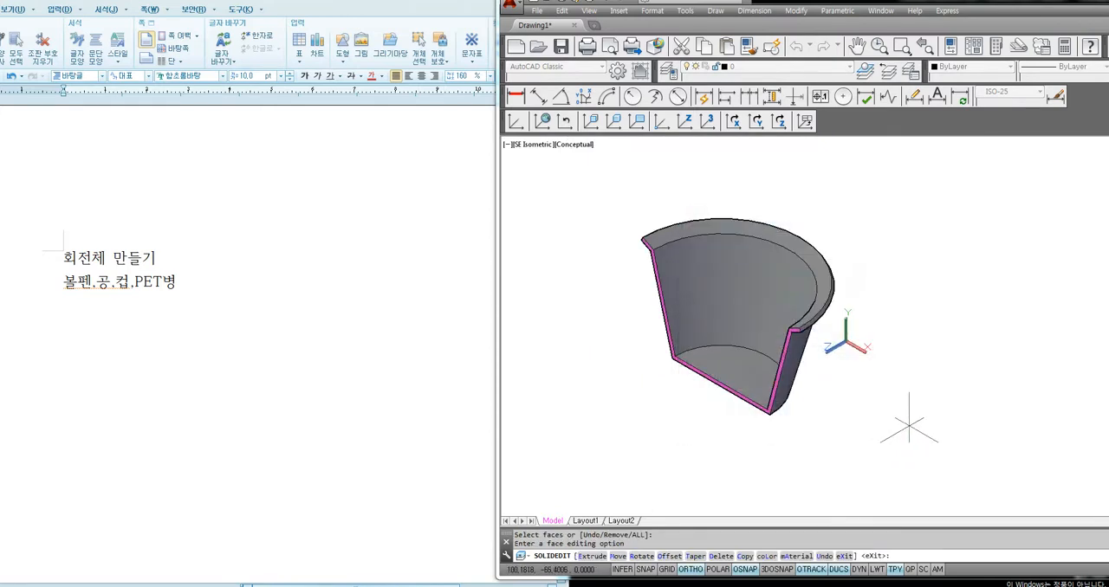
key("Escape")
mouse_move(846, 412)
middle_mouse_down()
mouse_move(796, 425)
mouse_move(794, 411)
mouse_move(840, 389)
mouse_move(864, 356)
middle_mouse_up()
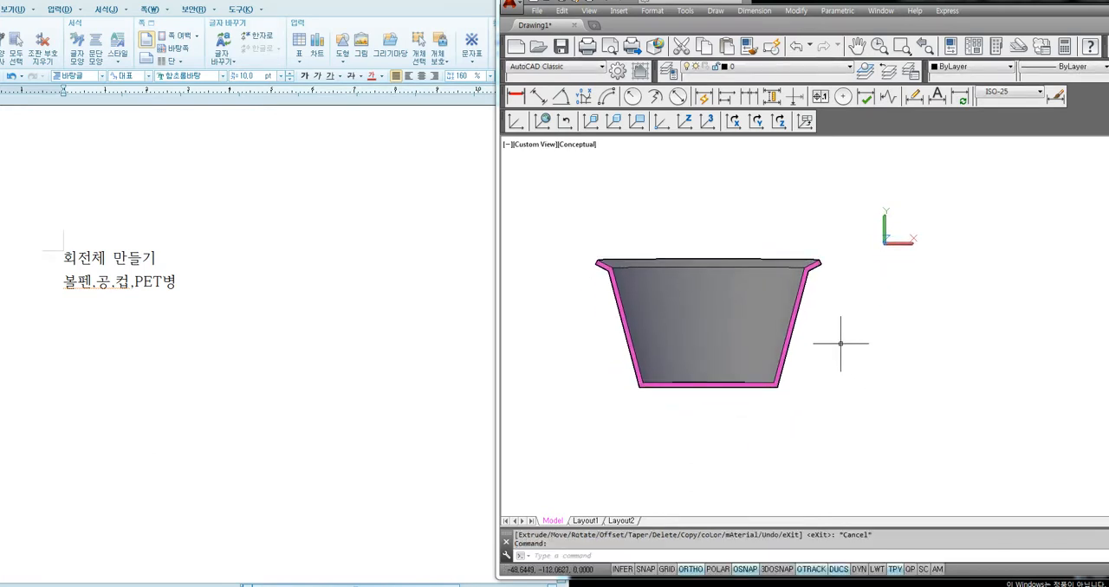
key("ctrl+v")
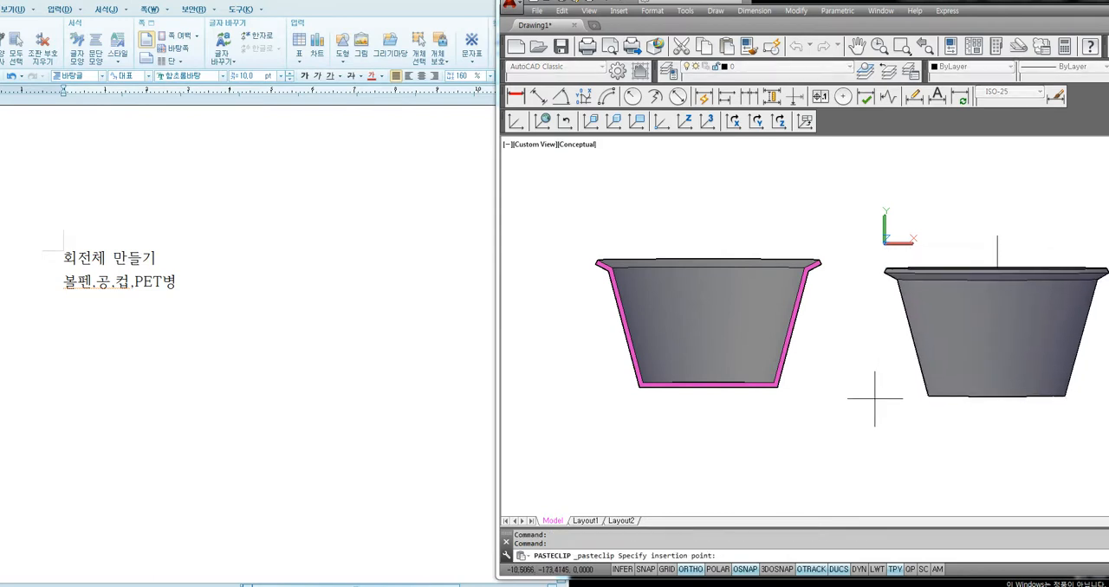
key("Escape")
key("ctrl+v")
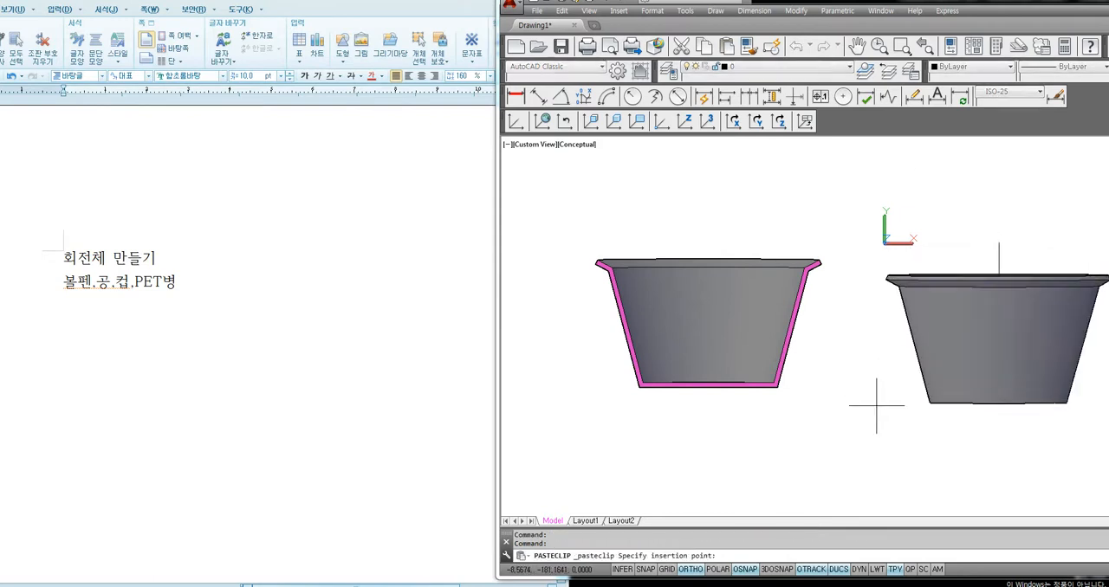
key("Escape")
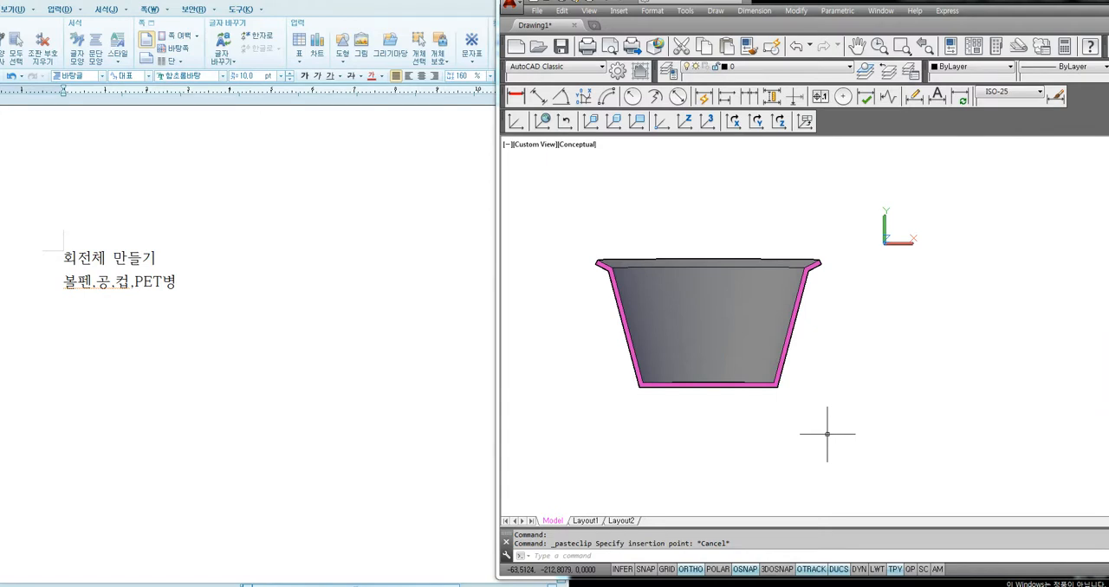
left_click(767, 388)
key("Escape")
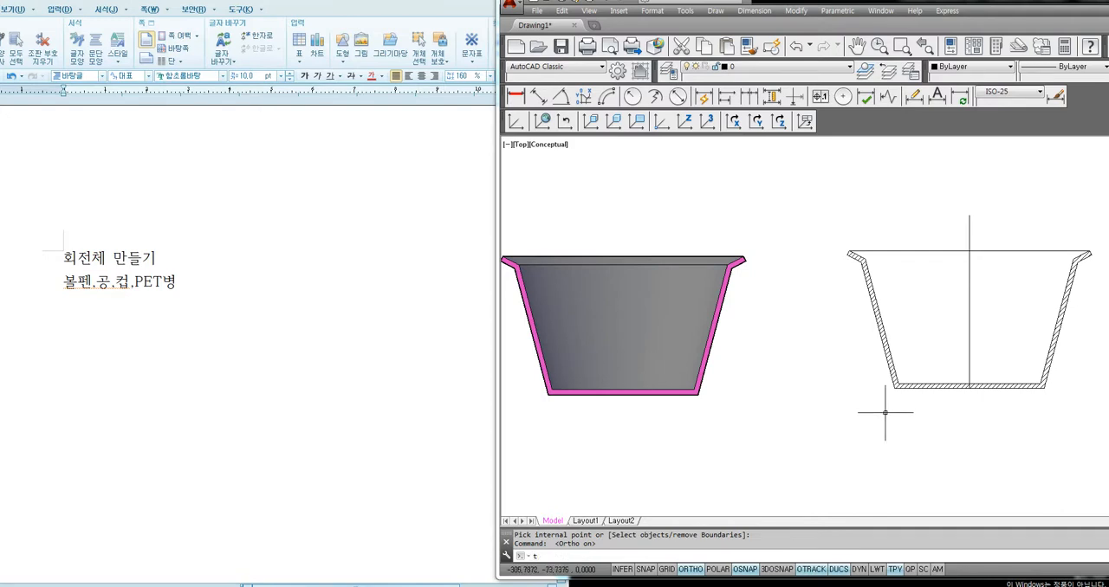
Remove the horizontal rim line of the hatched cup section on both sides of the center line
type("tr")
key("Return")
key("Return")
left_click(942, 223)
left_click(914, 278)
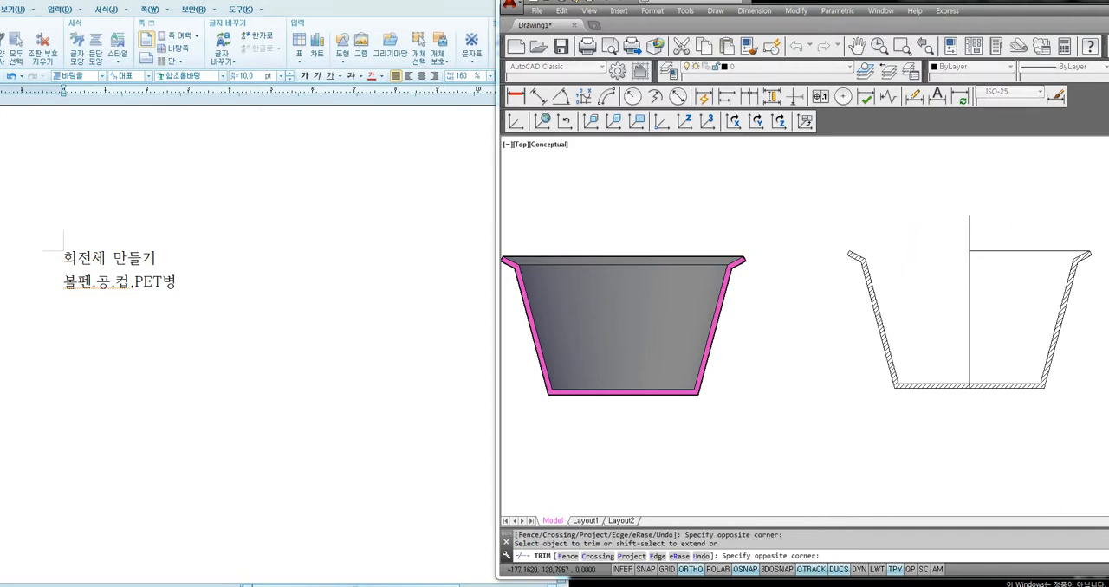
left_click(1035, 212)
key("Delete")
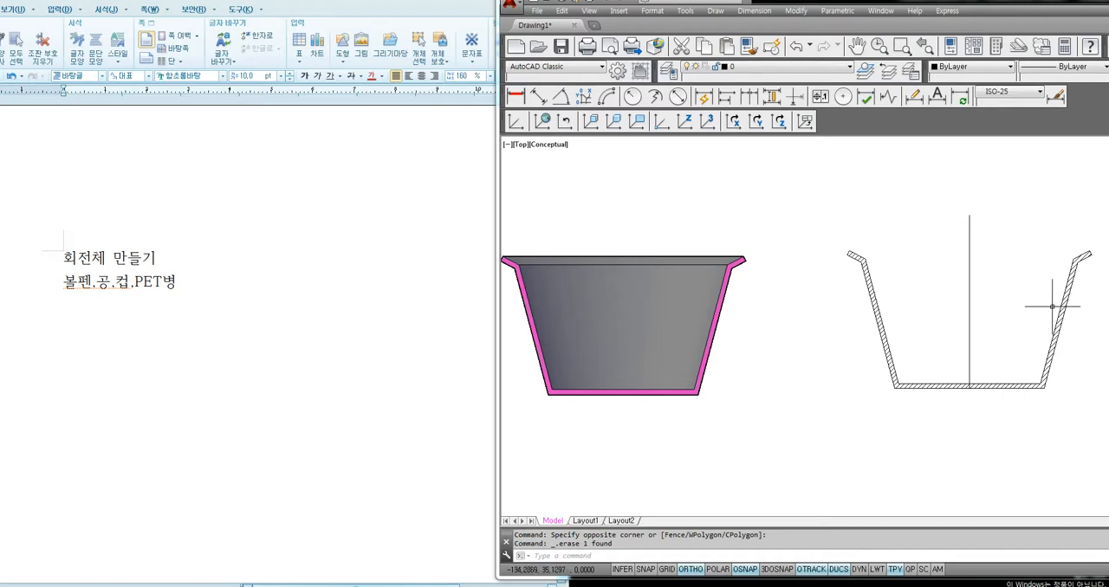
type("tr")
key("Return")
key("Return")
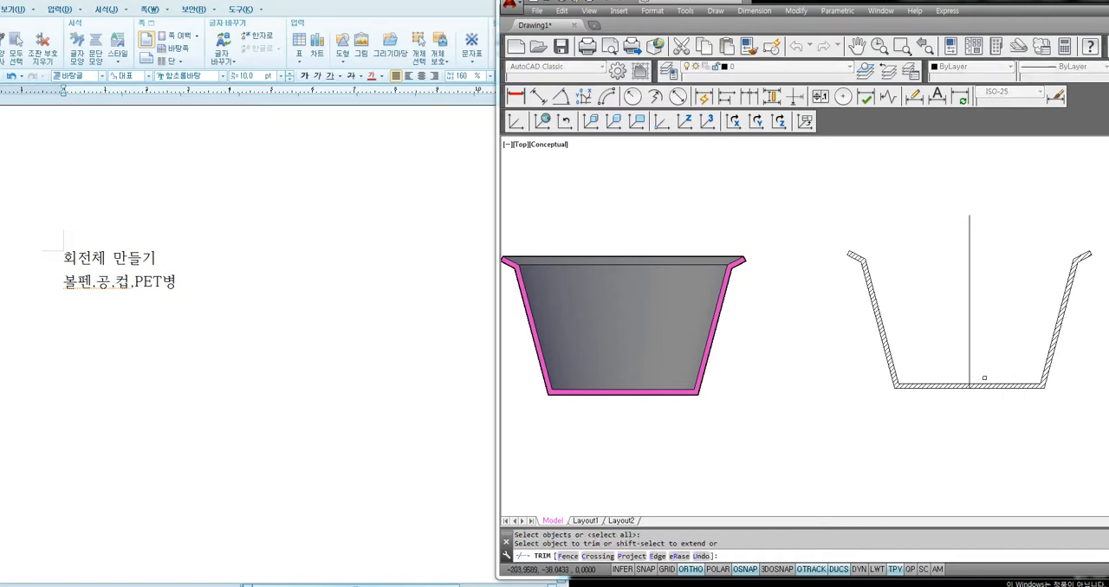
key("Escape")
Erase the right half of the hatched cup section, keeping the left half and the center line
left_click(1096, 216)
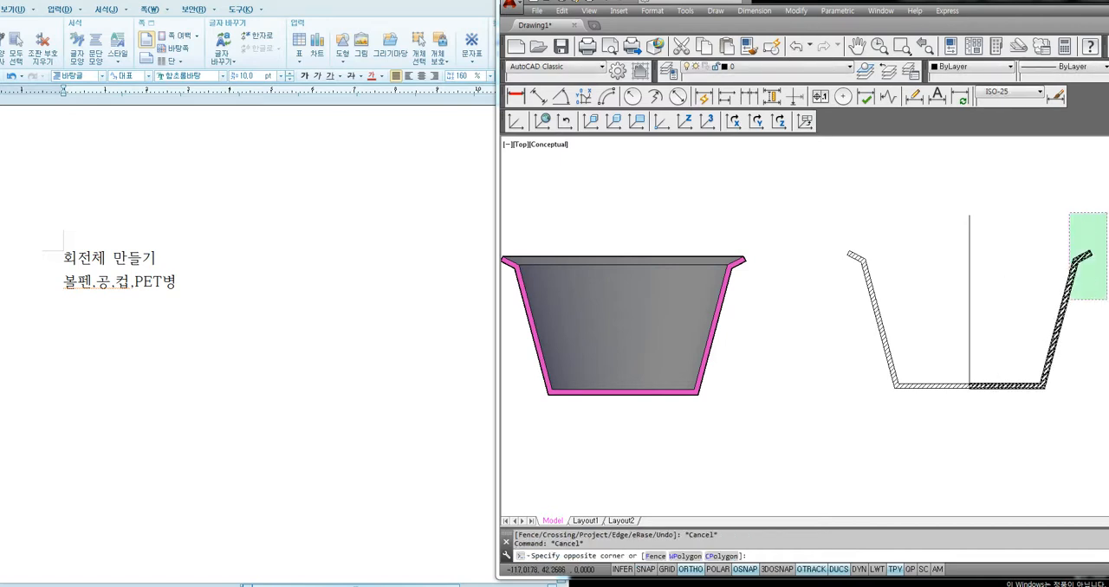
left_click(985, 442)
key("Delete")
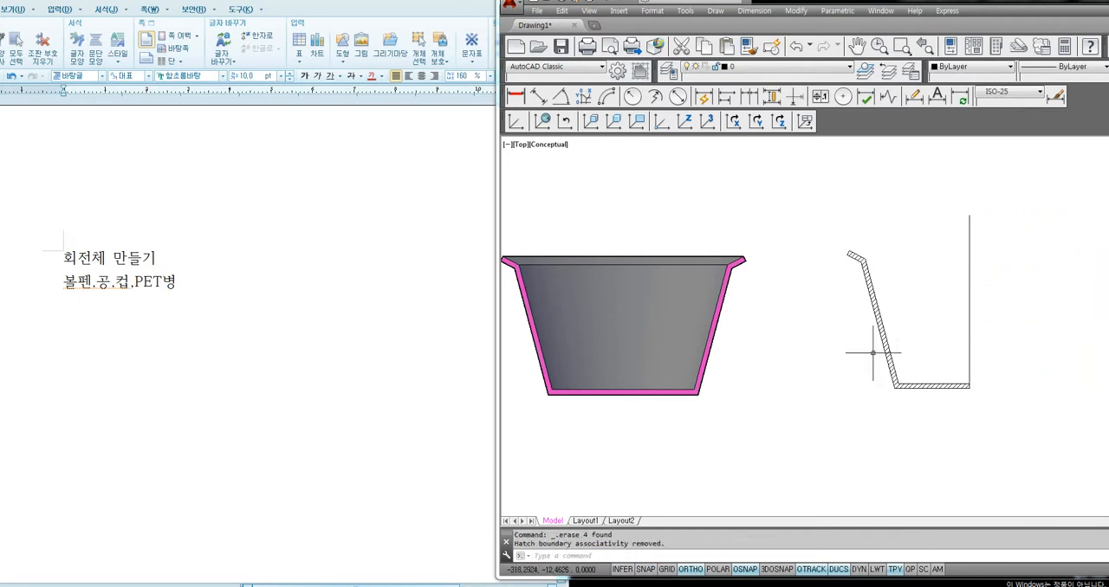
scroll(929, 370, "up", 5)
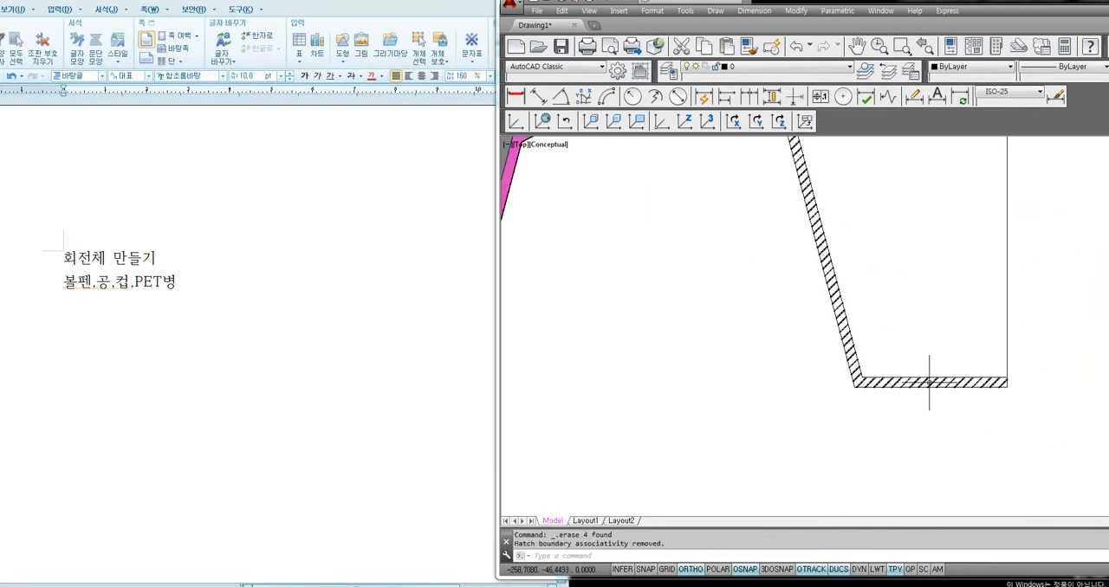
scroll(918, 389, "down", 2)
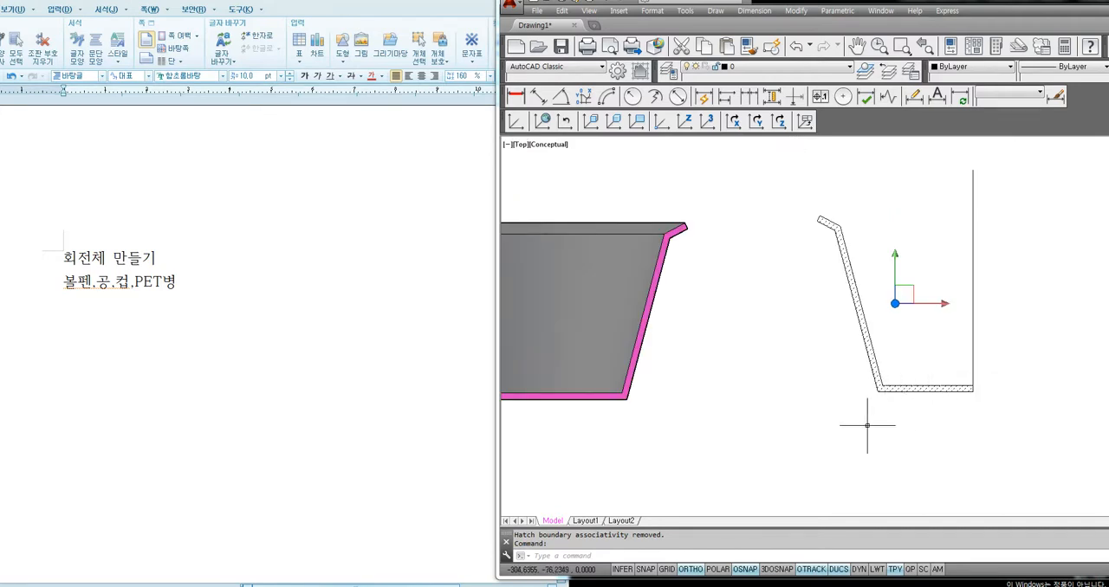
Erase the hatch from the half cup section and create a closed boundary polyline from the outline of its wall
key("Delete")
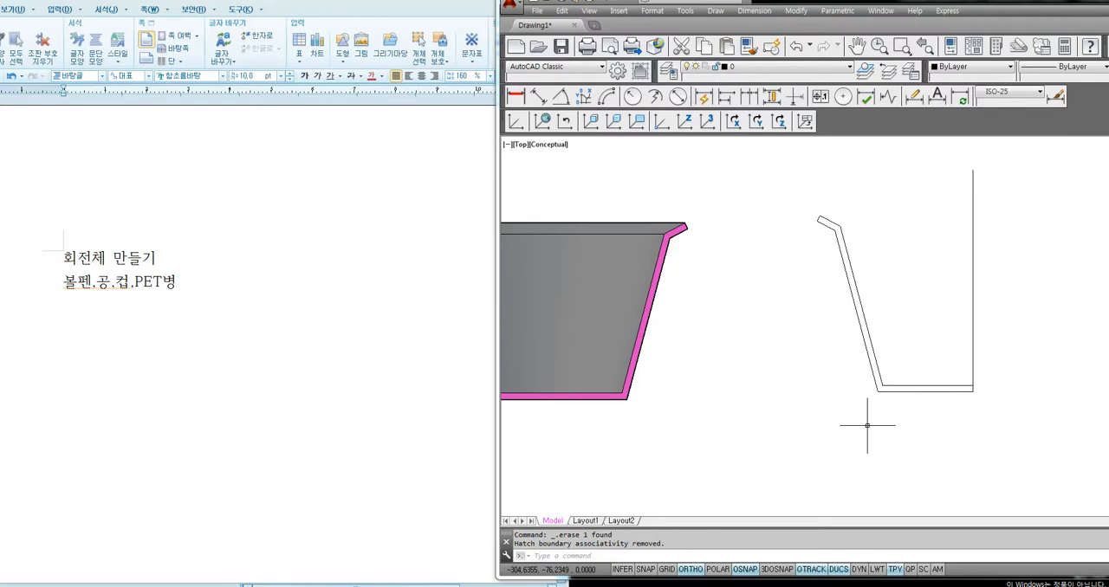
scroll(839, 387, "down", 1)
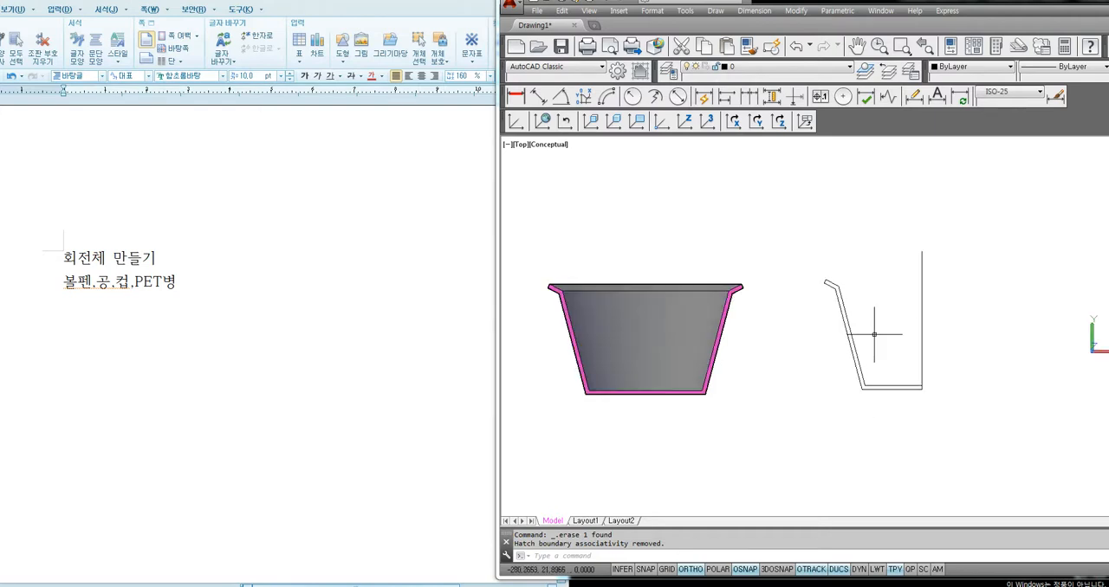
type("bo")
key("Return")
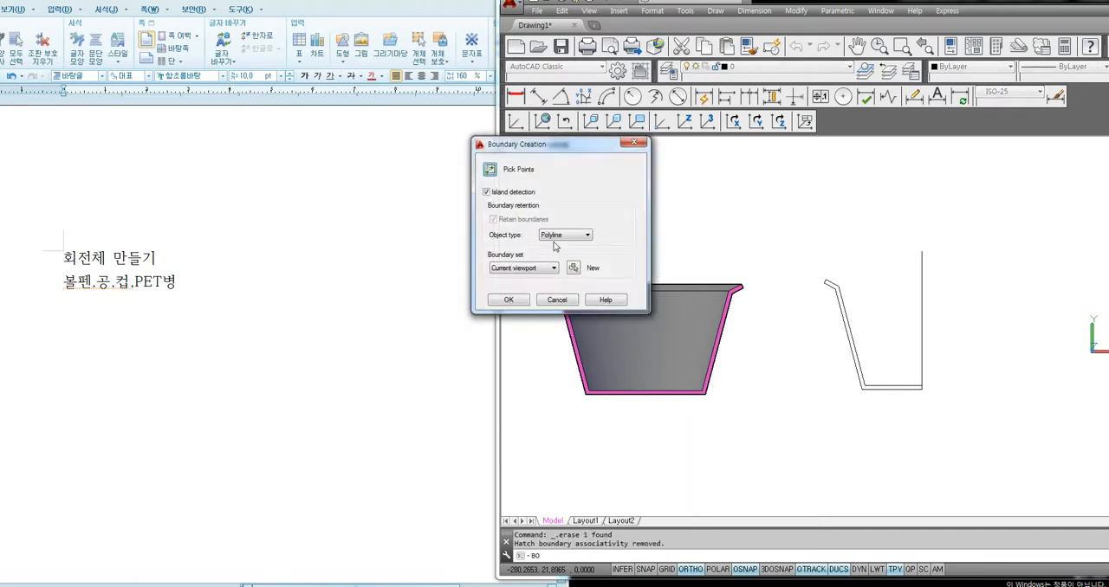
left_click(490, 170)
left_click(847, 303)
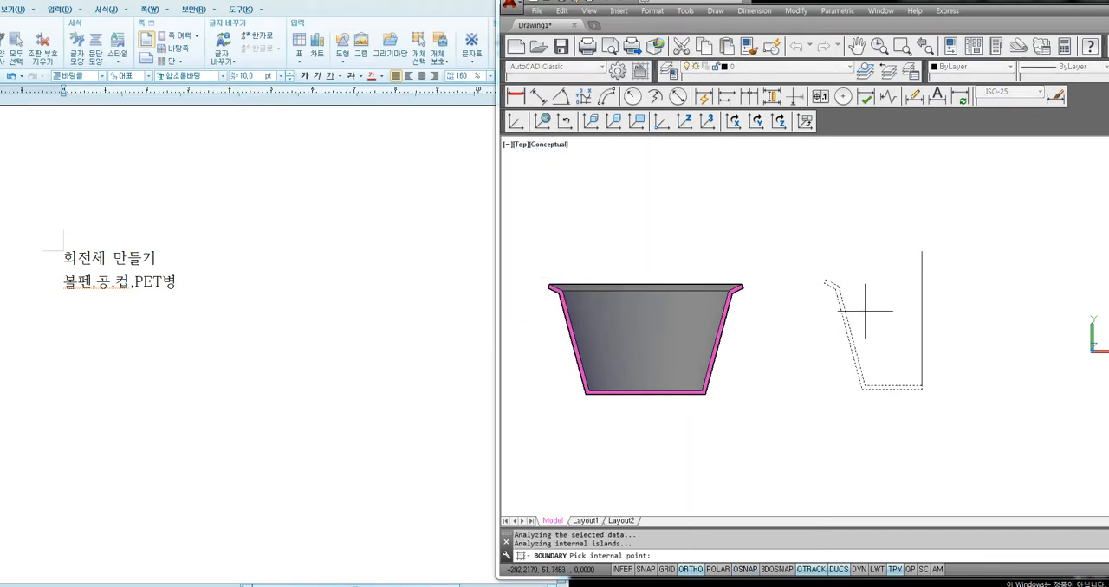
key("Return")
left_click(849, 329)
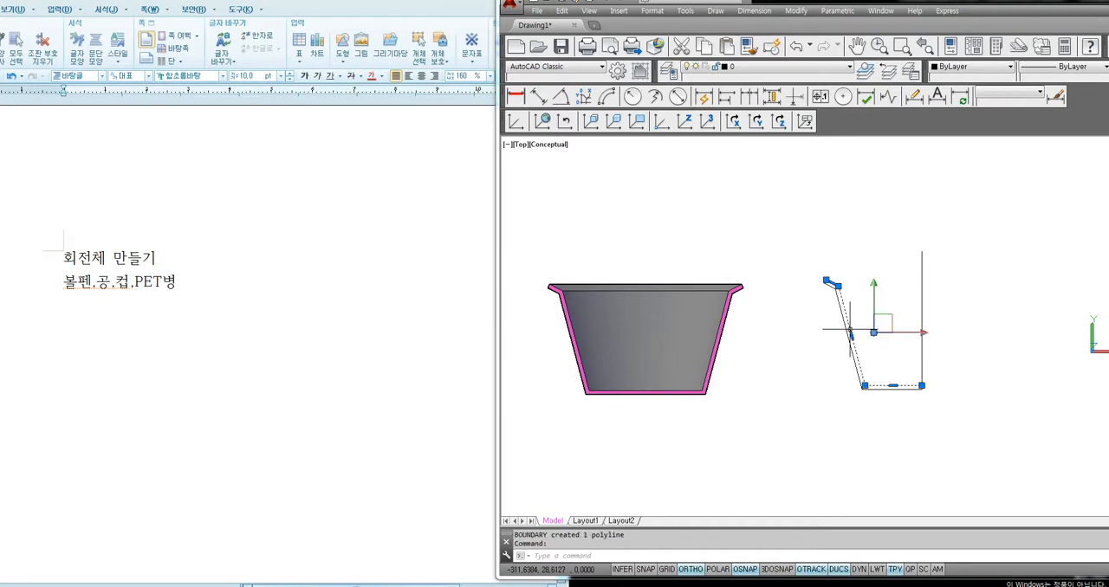
key("Escape")
Switch the visual style to 2D Wireframe and check that the cup profile selects as one polyline
type("sha")
key("Return")
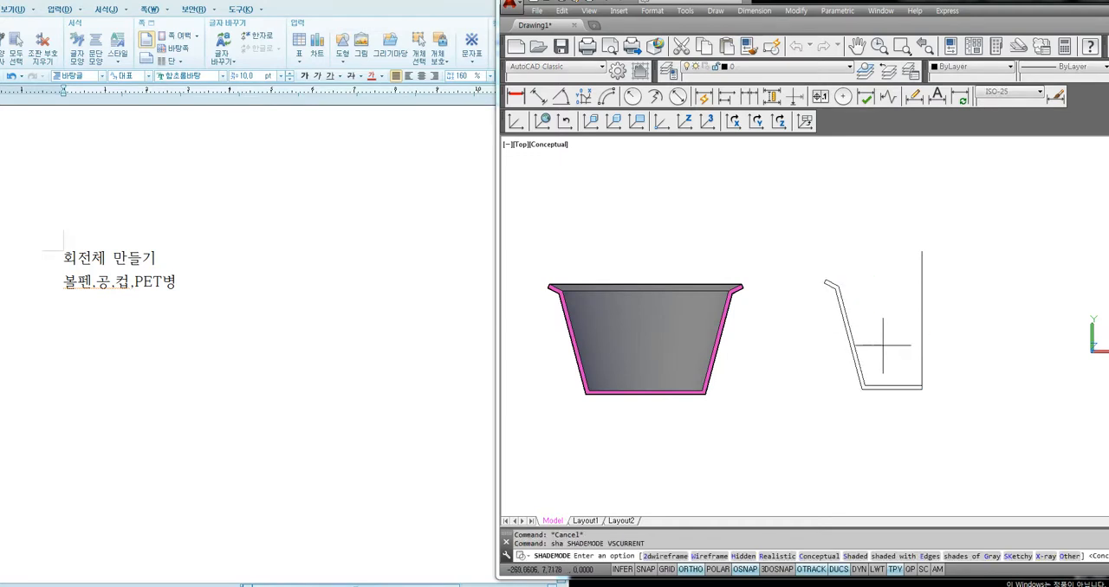
type("2")
key("Return")
left_click(862, 387)
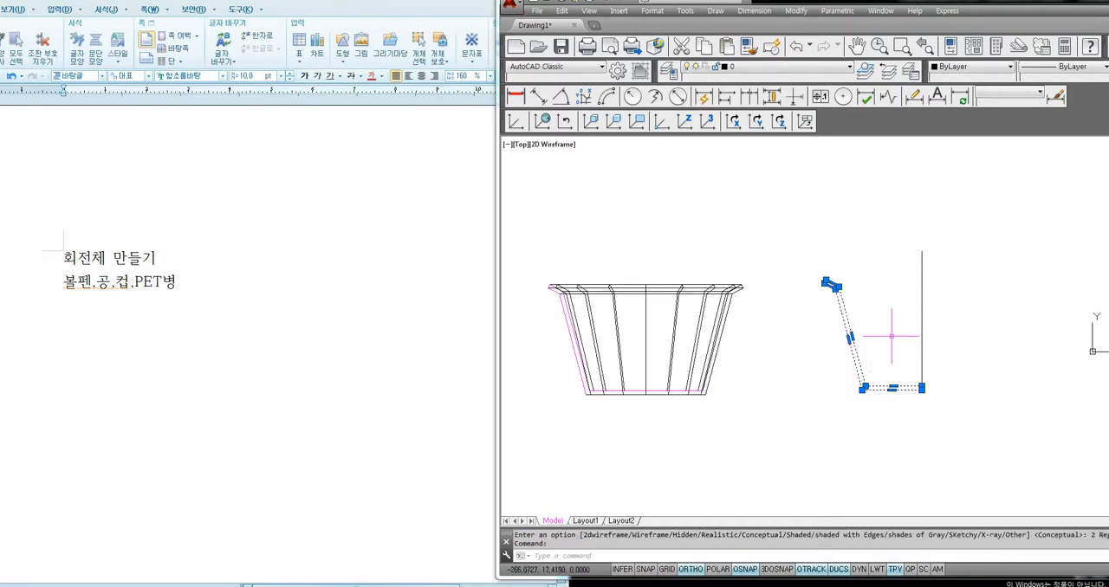
key("Escape")
Erase the vertical center line at the inner end of the cup profile
left_click(923, 329)
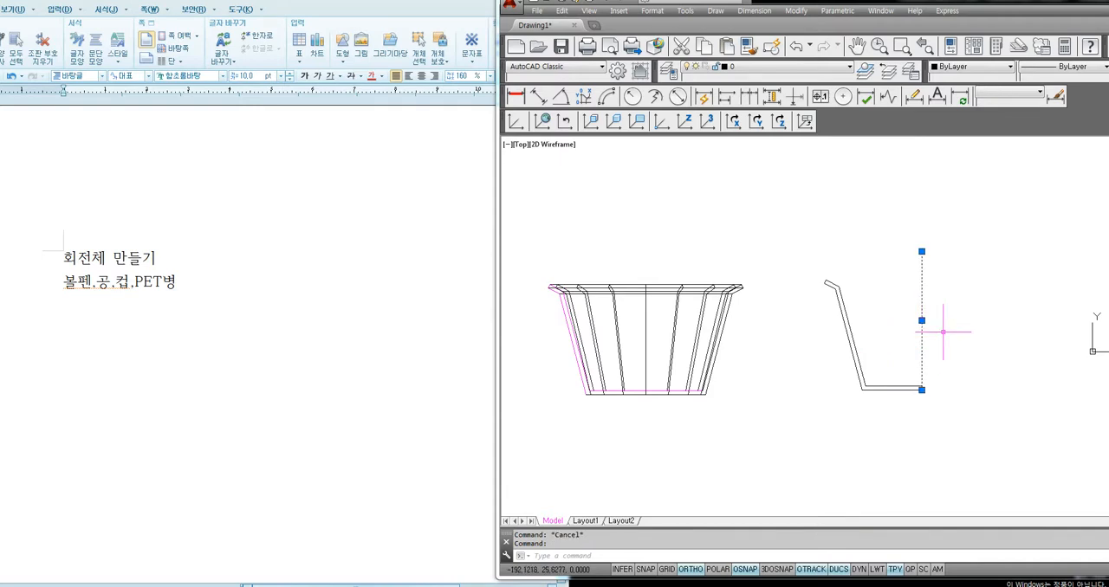
key("Escape")
left_click(945, 332)
left_click(896, 322)
key("Delete")
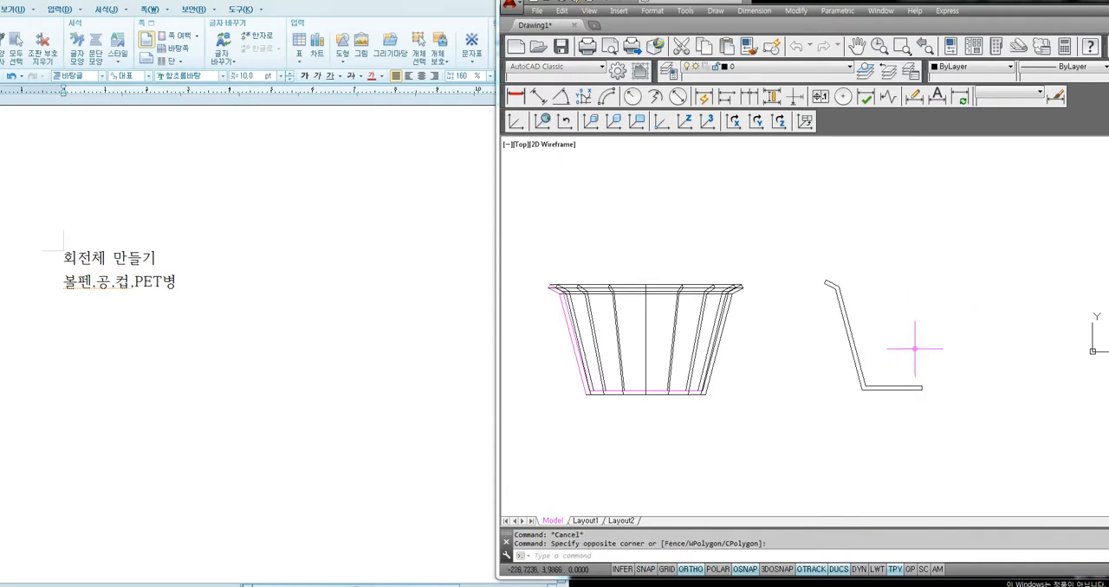
scroll(926, 382, "up", 2)
scroll(919, 388, "up", 2)
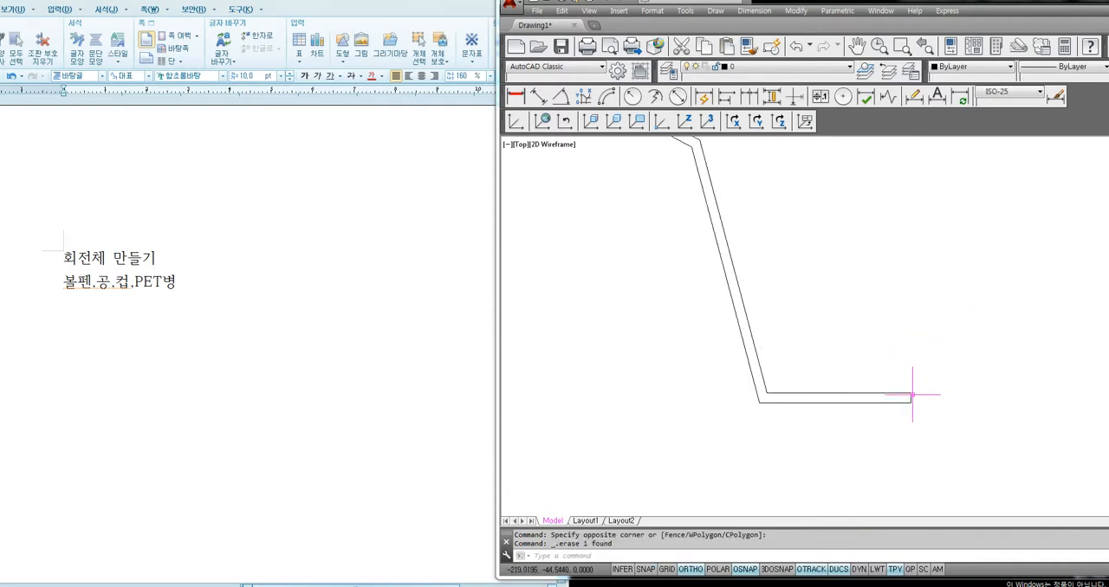
scroll(927, 355, "down", 2)
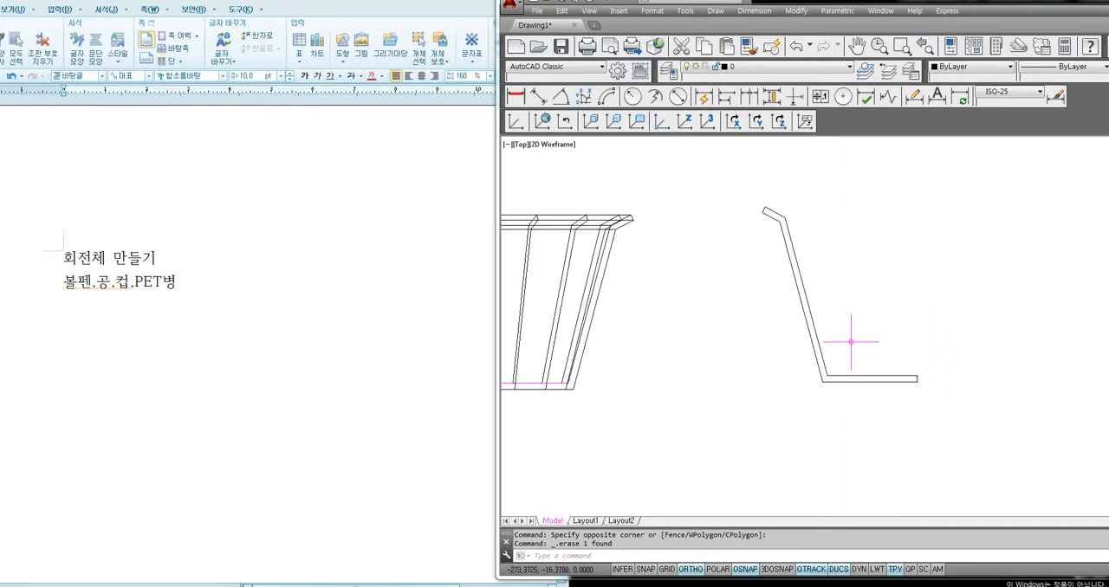
Copy the cup profile polyline to the clipboard and set the viewpoint to 1,-1,1
left_click(816, 334)
key("ctrl+c")
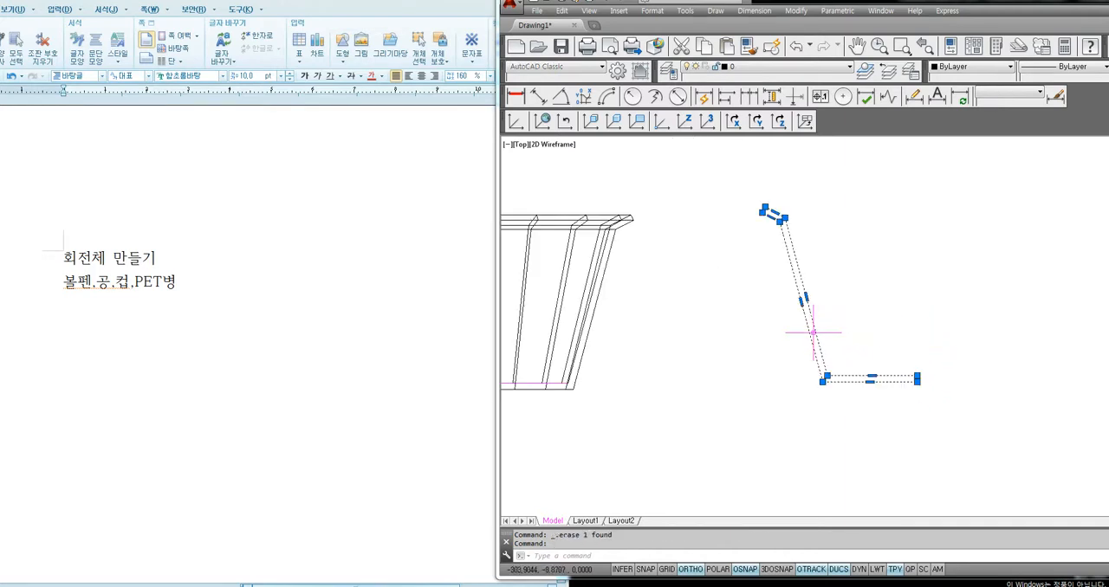
type("vpoin")
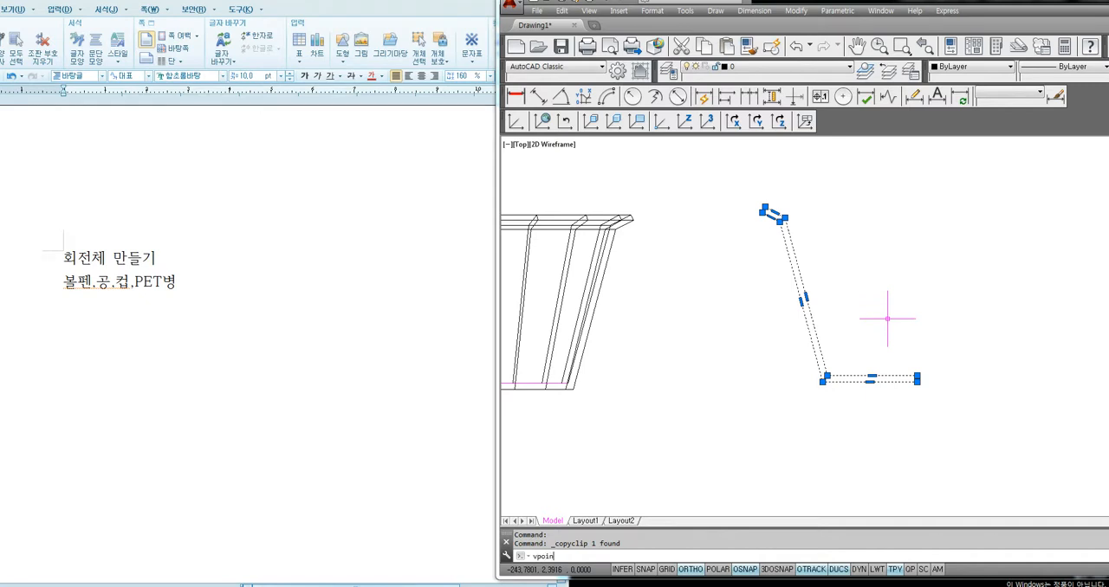
type("t")
key("Return")
type("1,-1,1")
key("Return")
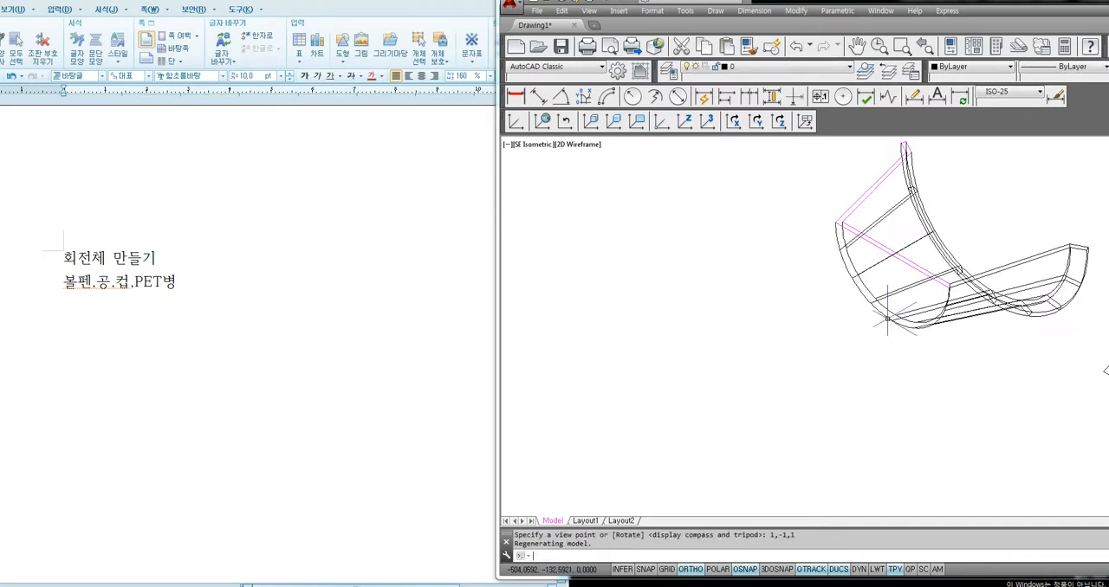
Rotate the UCS 90 degrees about the X axis and paste the copied cup profile in front of the sliced cup
type("ucs")
key("Return")
type("x")
key("Return")
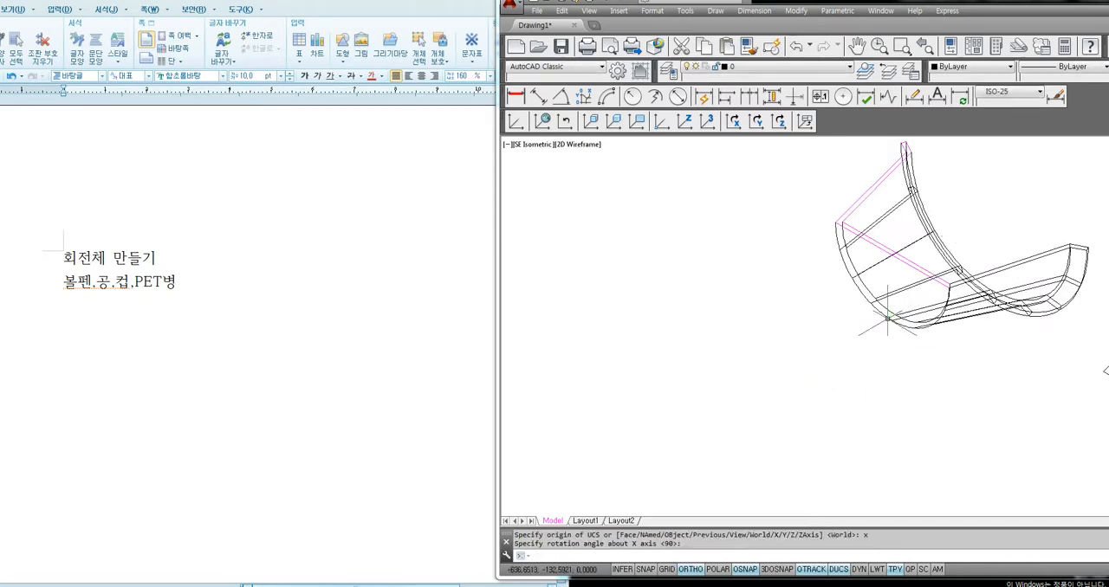
key("Return")
key("ctrl+v")
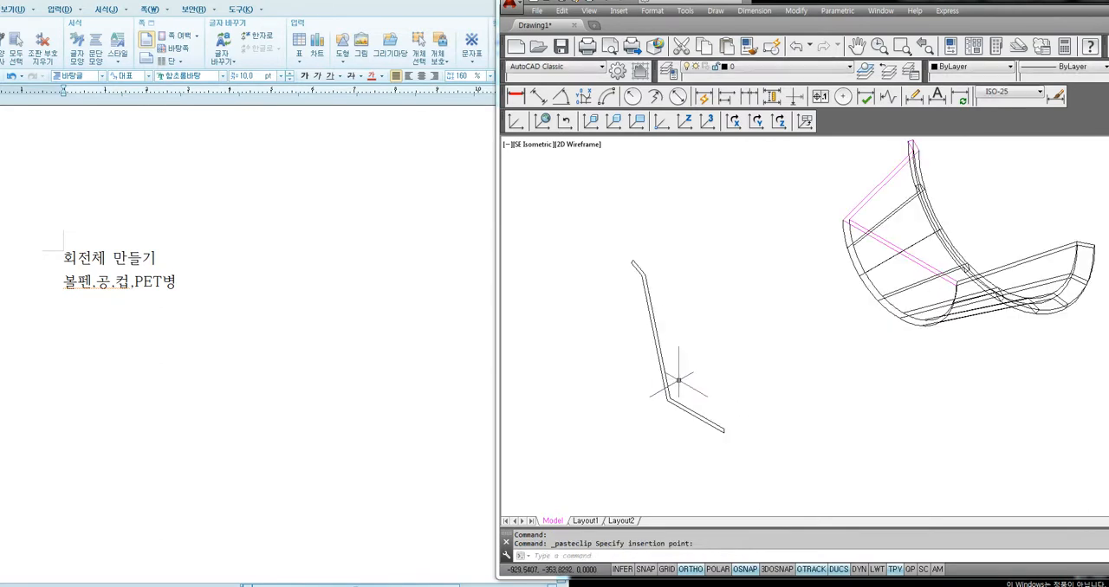
Try to revolve the pasted cup profile about the vertical edge at the inner end of its base
type("rev")
key("Return")
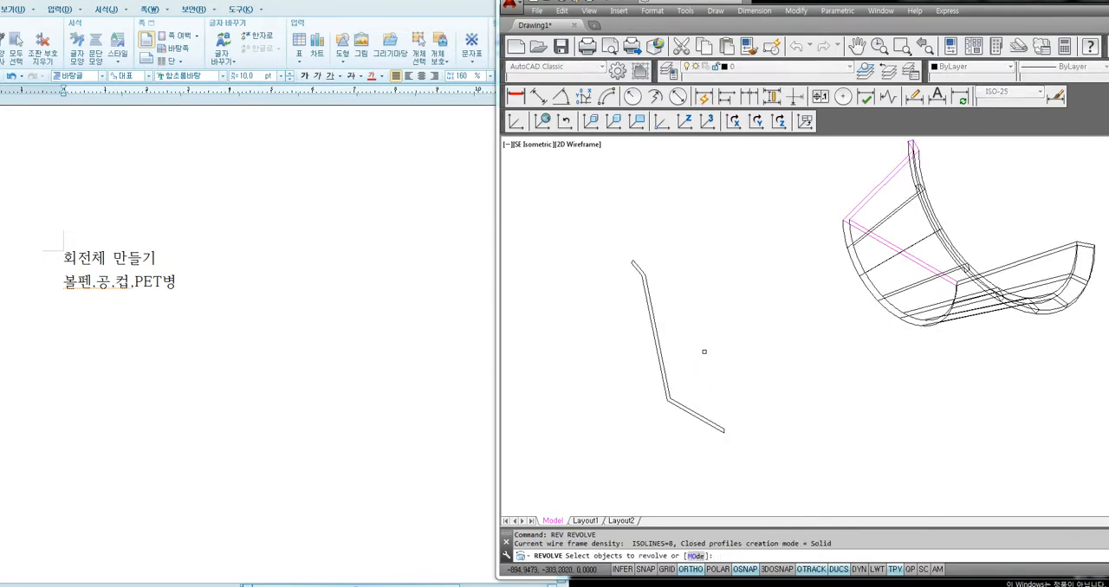
left_click(662, 362)
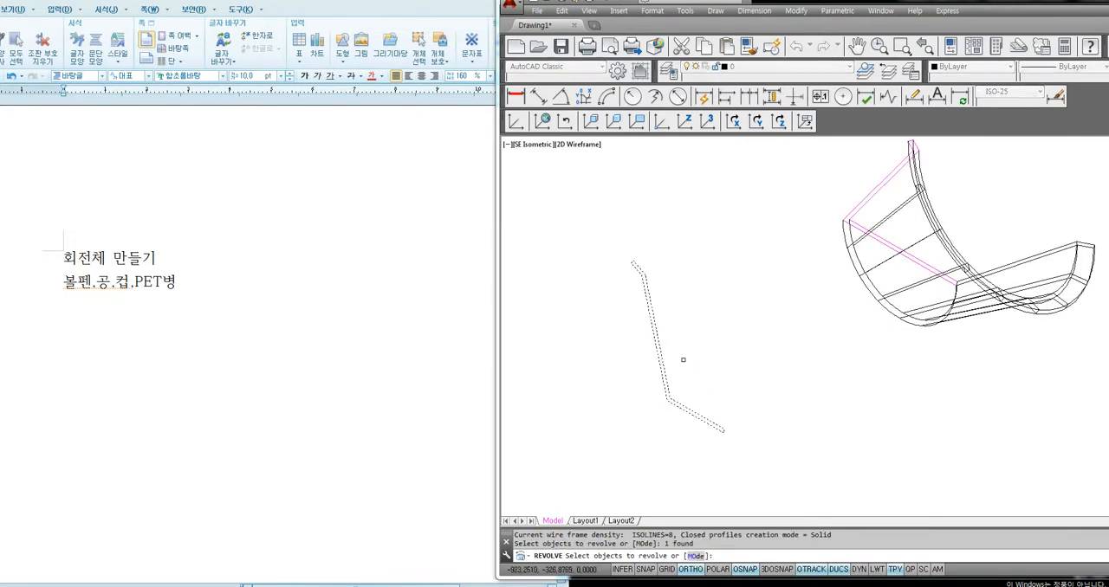
key("Return")
scroll(719, 442, "up", 5)
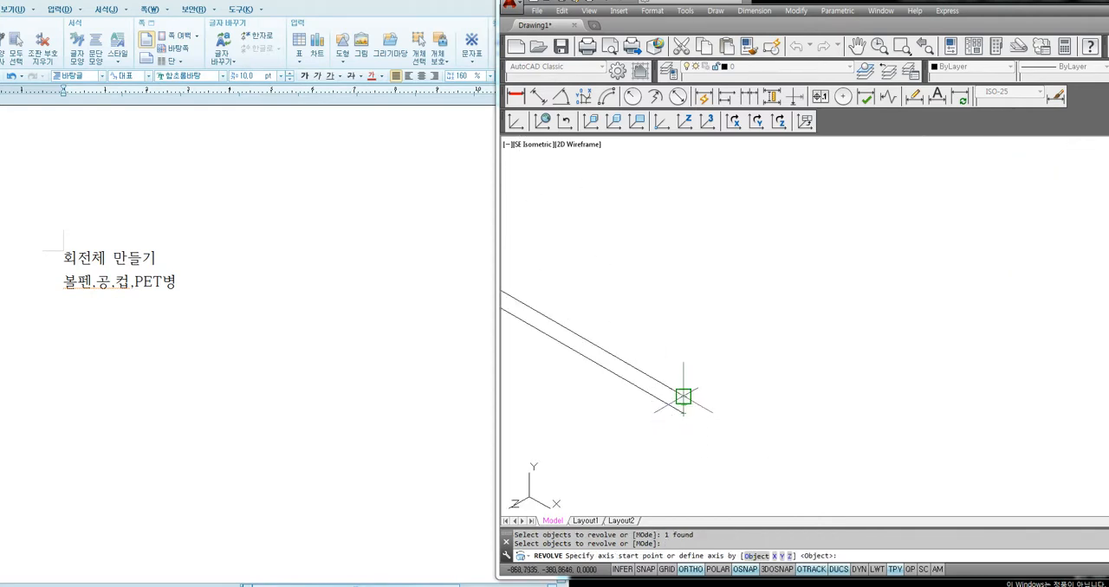
left_click(683, 397)
left_click(680, 405)
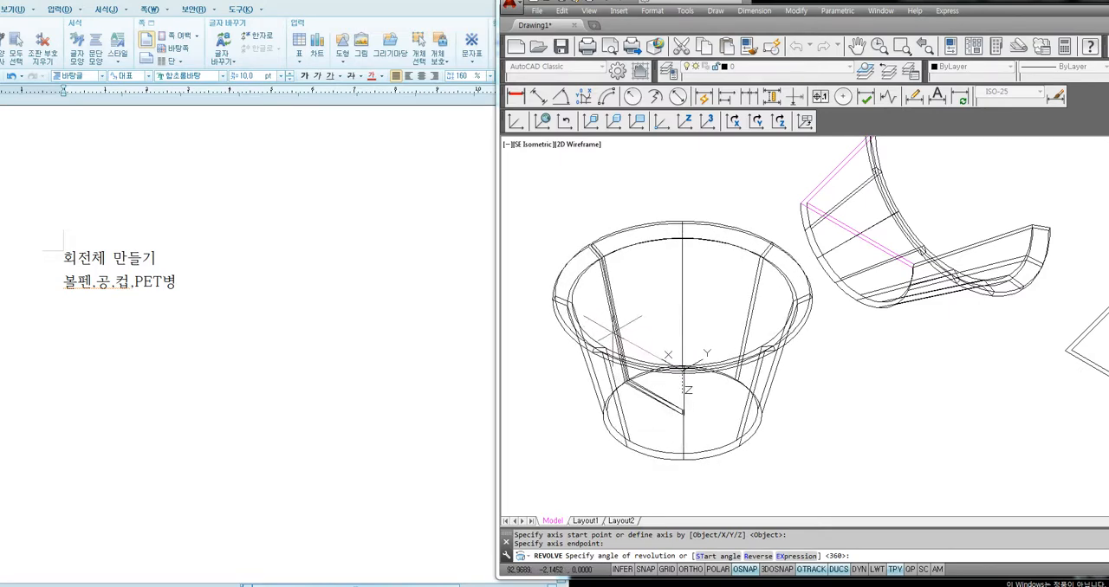
key("Escape")
Undo the edits back to the full hatched cup section with its rim line and center line
key("ctrl+z")
key("ctrl+z")
key("ctrl+z")
key("ctrl+z")
key("ctrl+z")
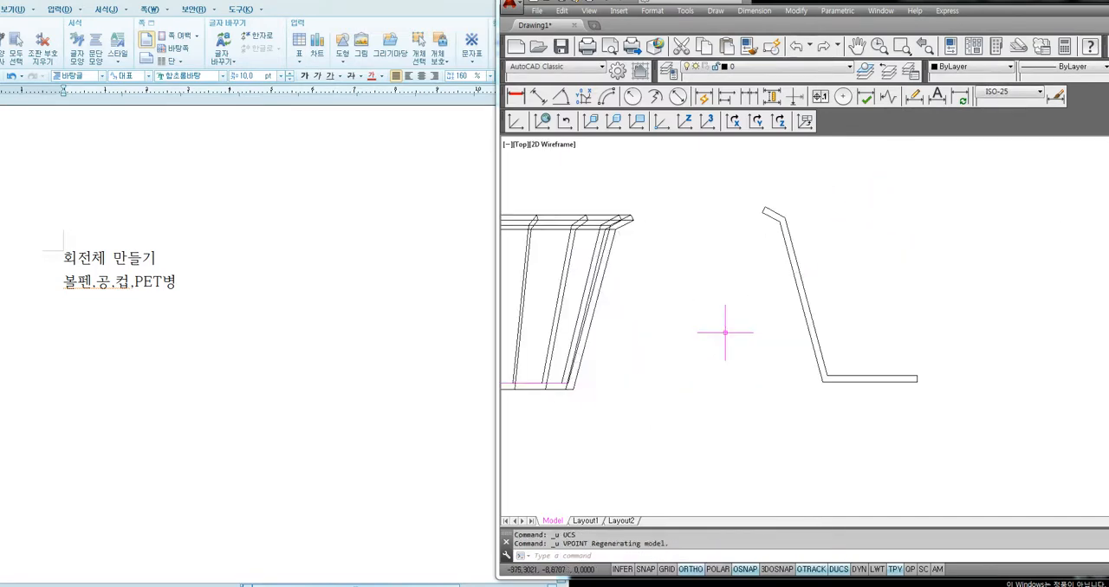
key("ctrl+z")
key("ctrl+z")
key("ctrl+z")
key("ctrl+z")
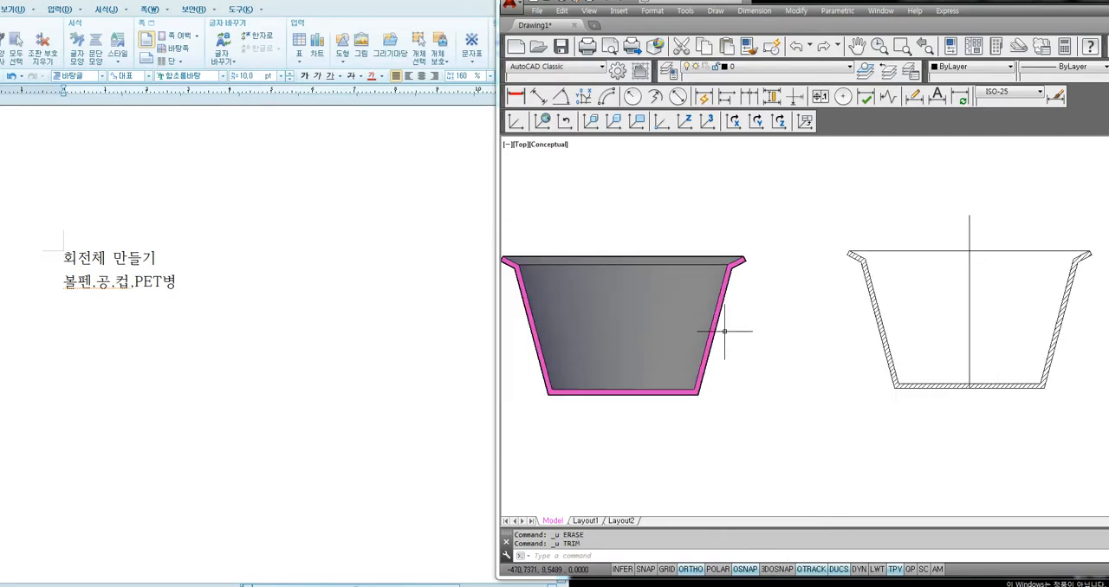
Redo the section edits one by one until only the cup's closed half profile remains in 2D Wireframe
key("ctrl+y")
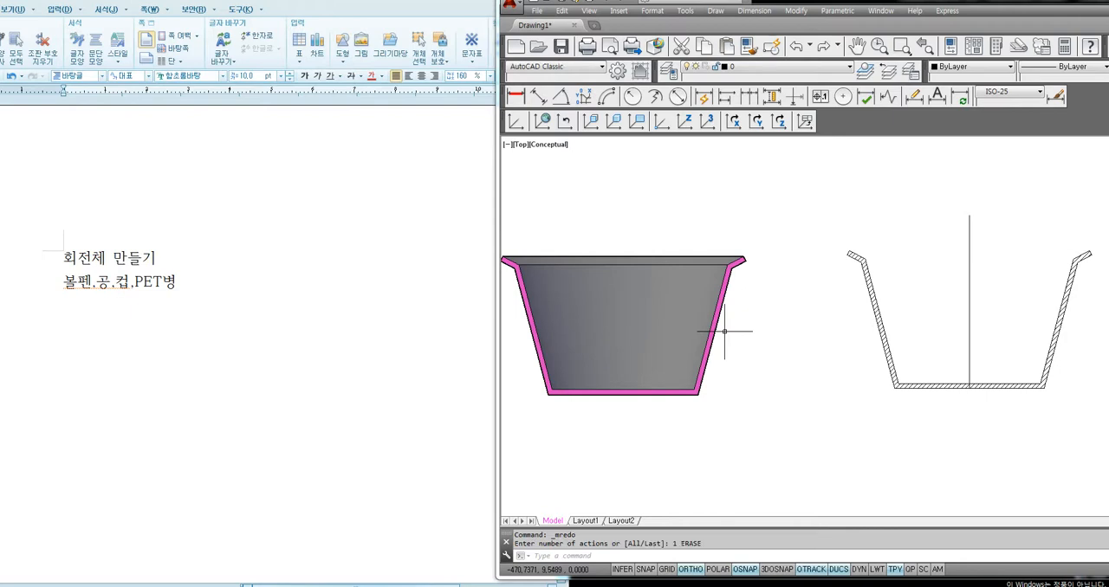
key("ctrl+y")
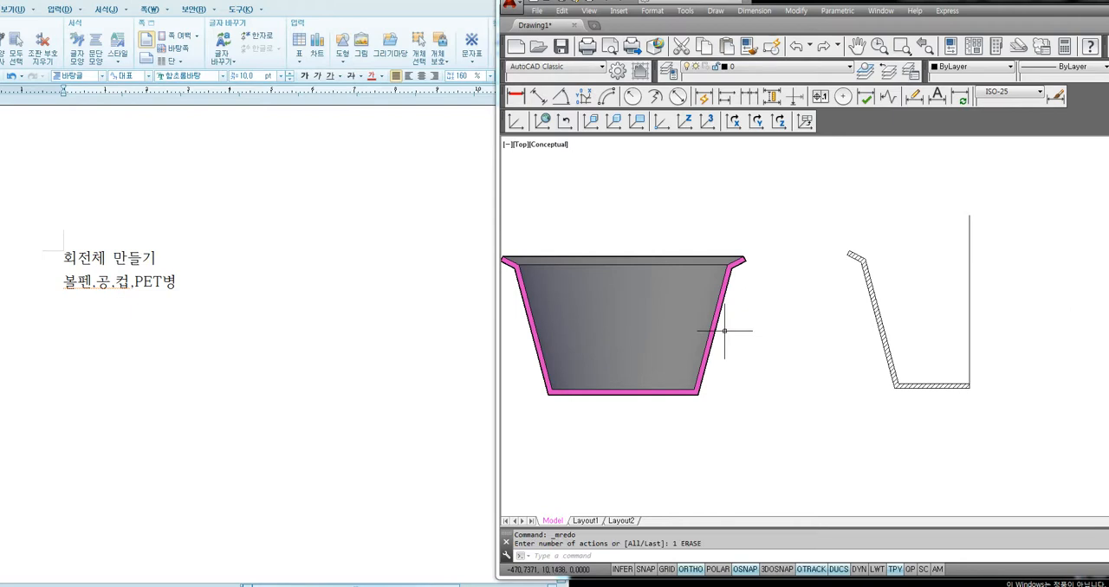
key("ctrl+y")
key("ctrl+y")
key("ctrl+y")
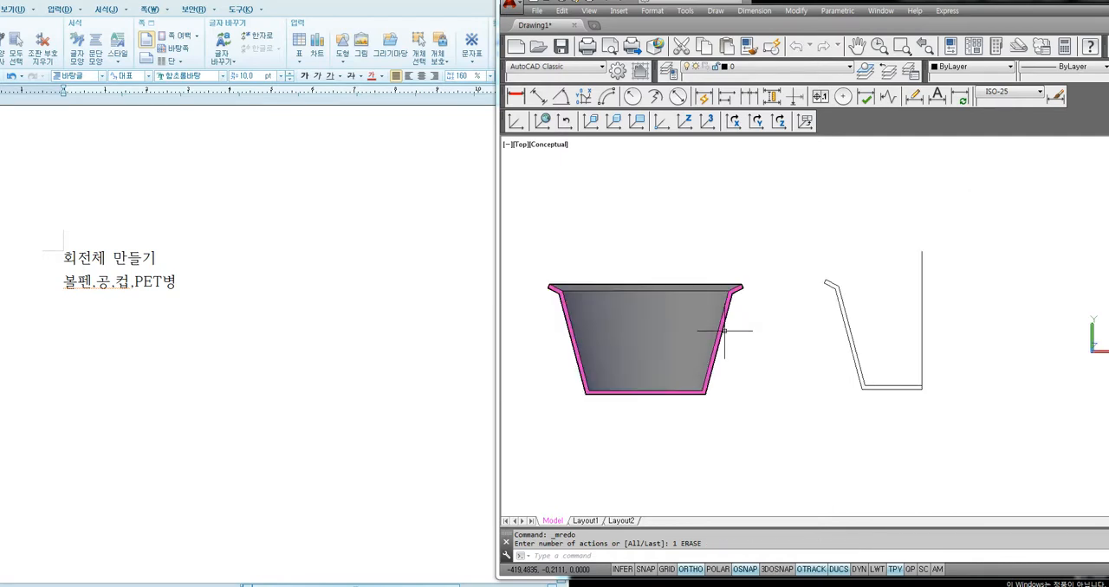
key("ctrl+y")
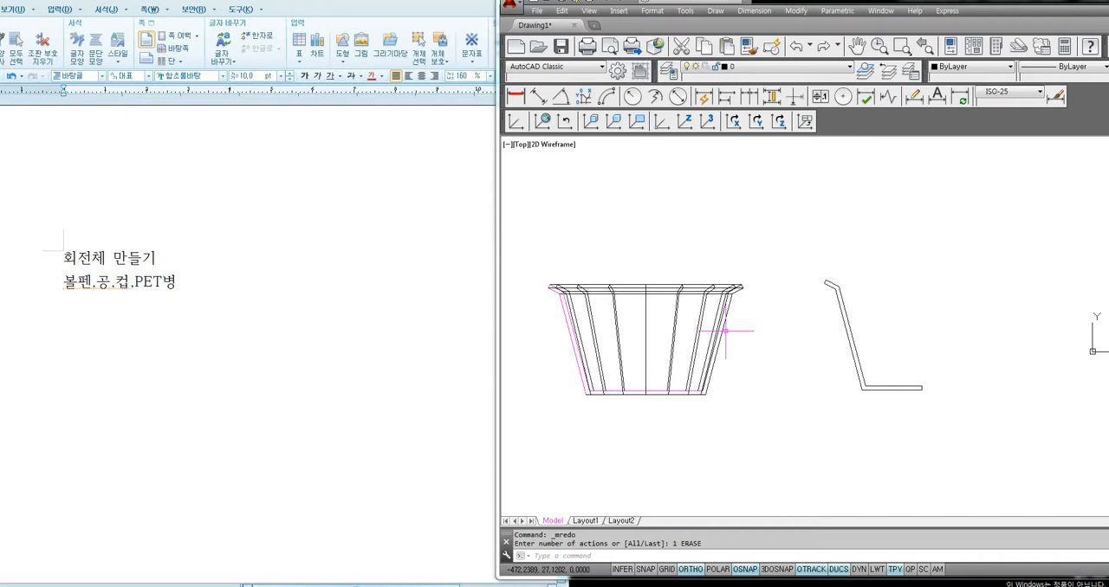
left_click(969, 240)
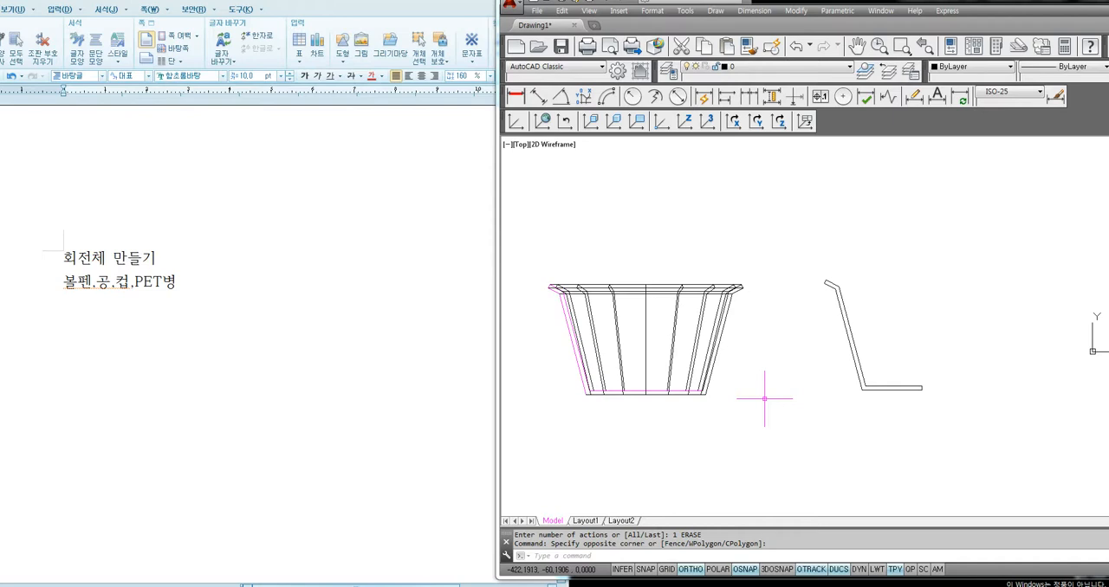
left_click(908, 386)
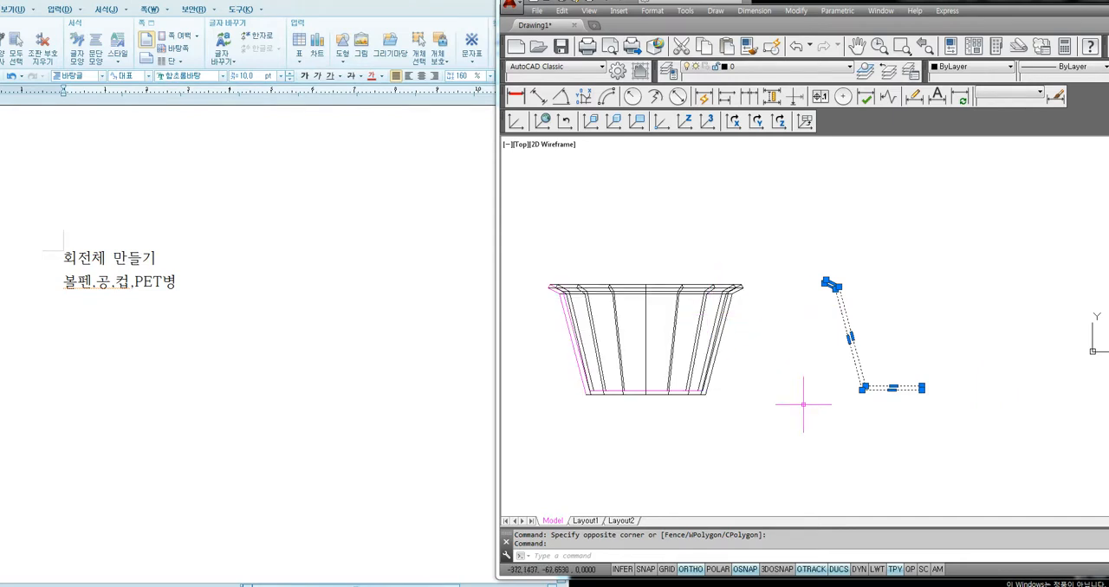
key("Escape")
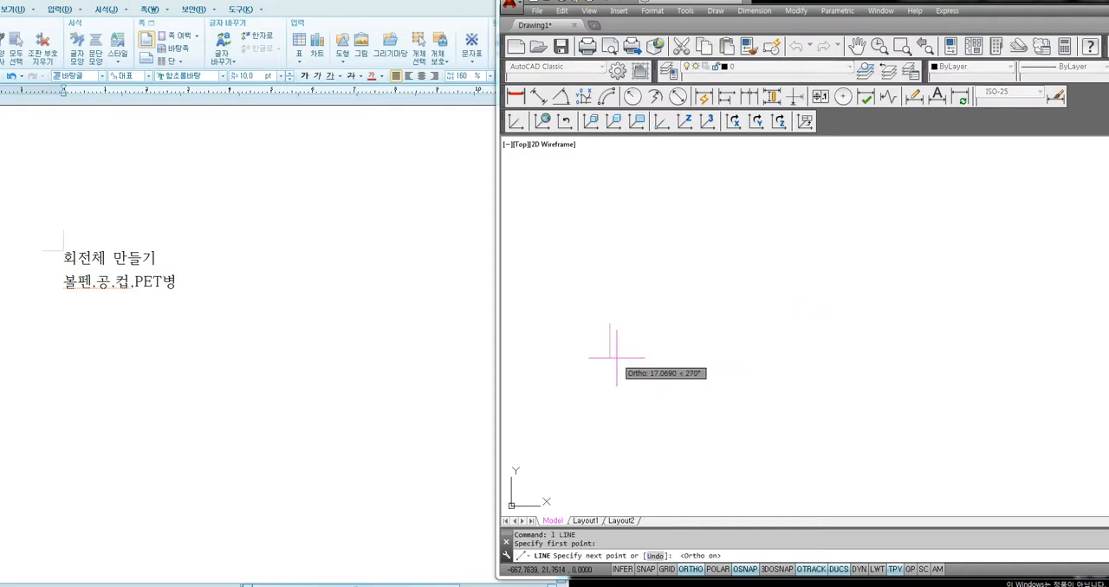
Start a line profile in an empty area with a vertical segment 10 units long drawn downward
type("10")
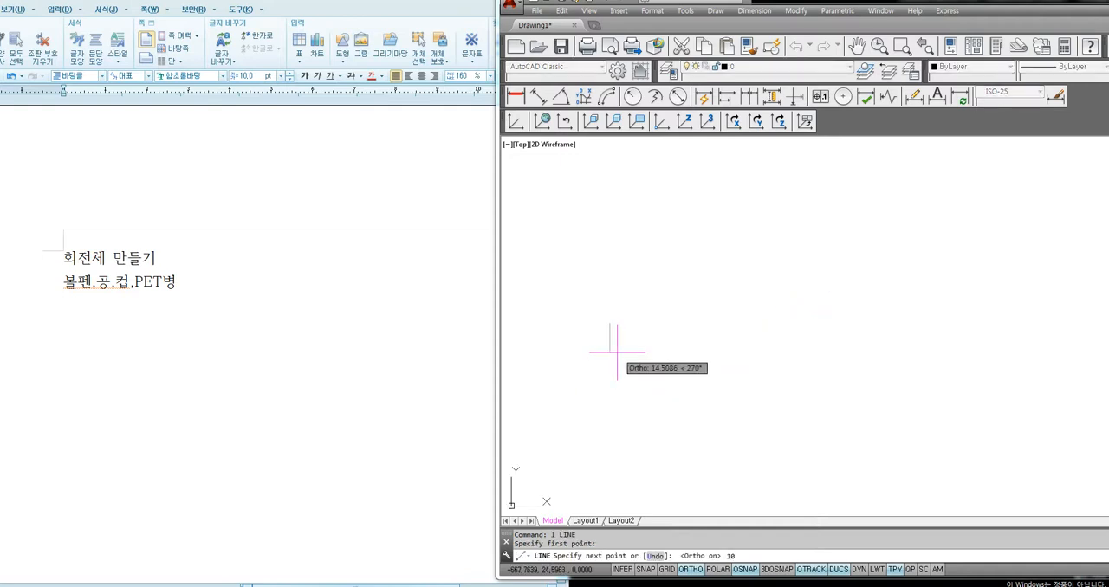
key("Return")
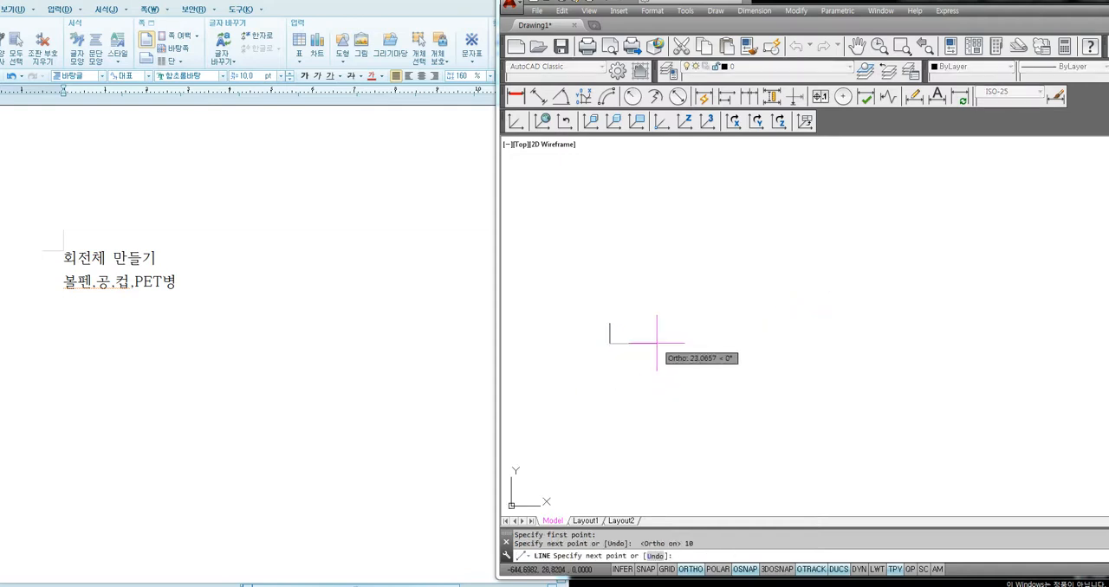
type("50")
key("Return")
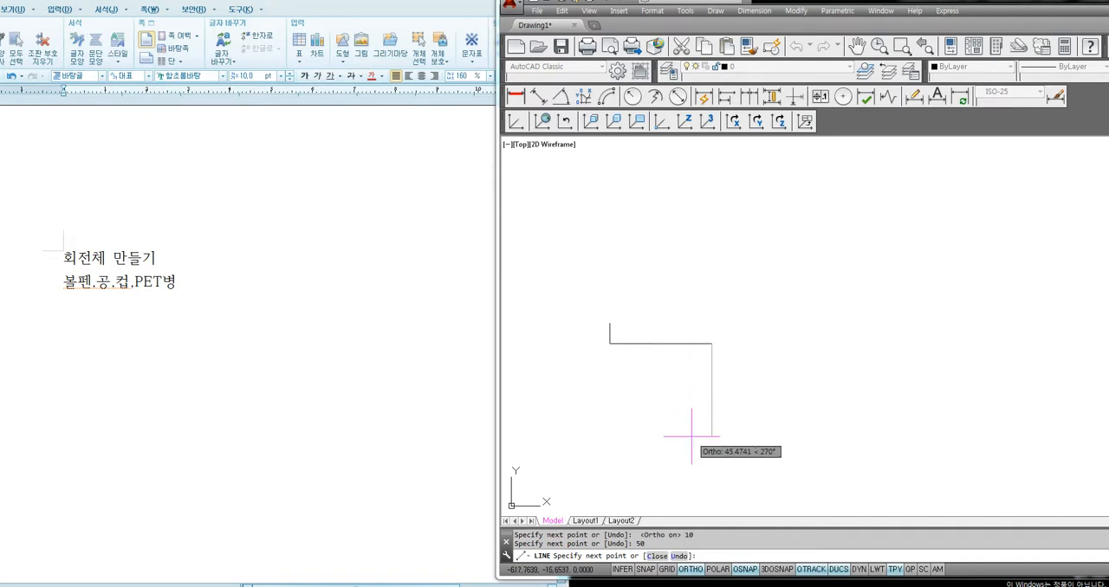
key("Escape")
left_click(703, 308)
left_click(668, 372)
key("Delete")
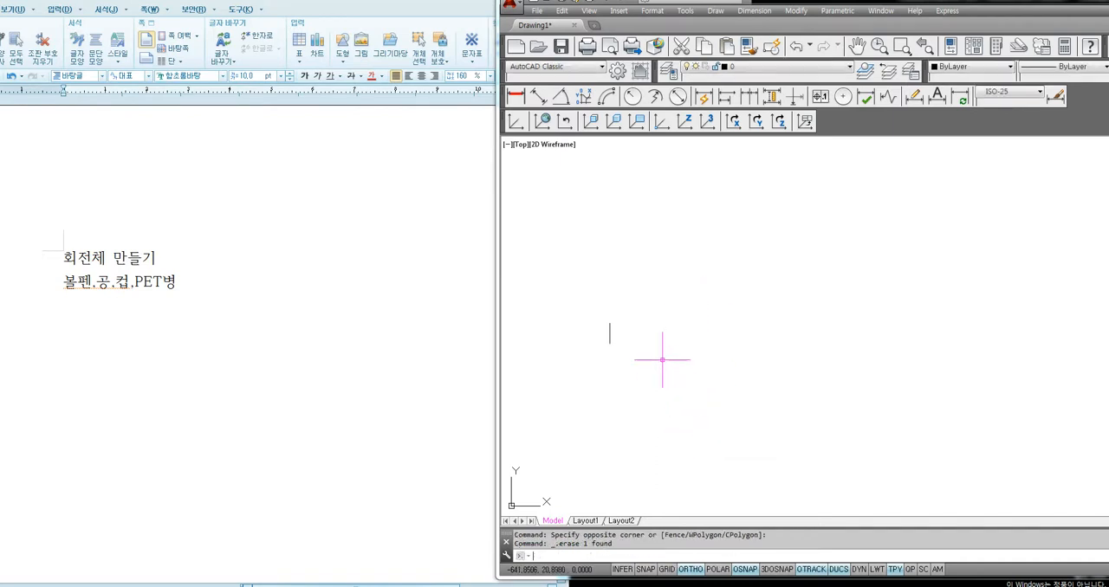
Continue the profile from the short vertical line's lower end with segments 15 units right, 55 down and 40 right
type("l")
key("Return")
left_click(610, 344)
type("1")
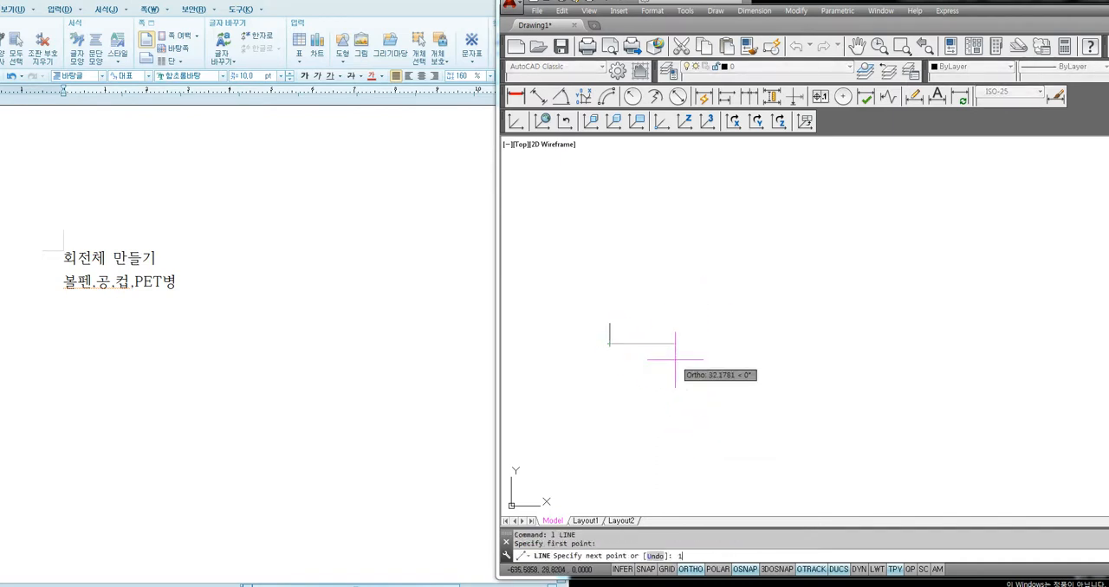
type("5")
key("Return")
type("55")
key("Return")
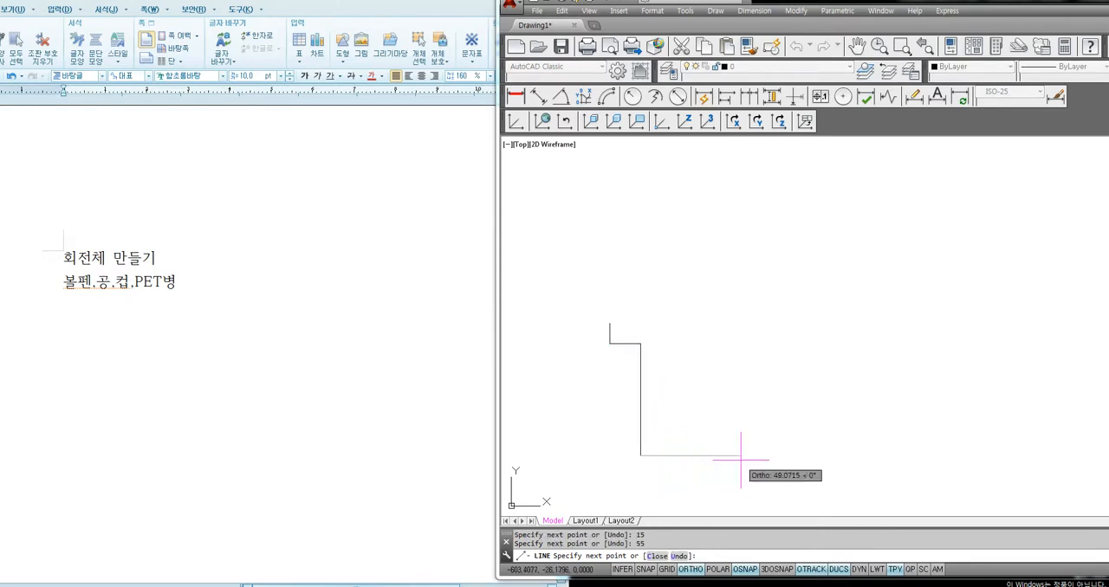
type("40")
key("Return")
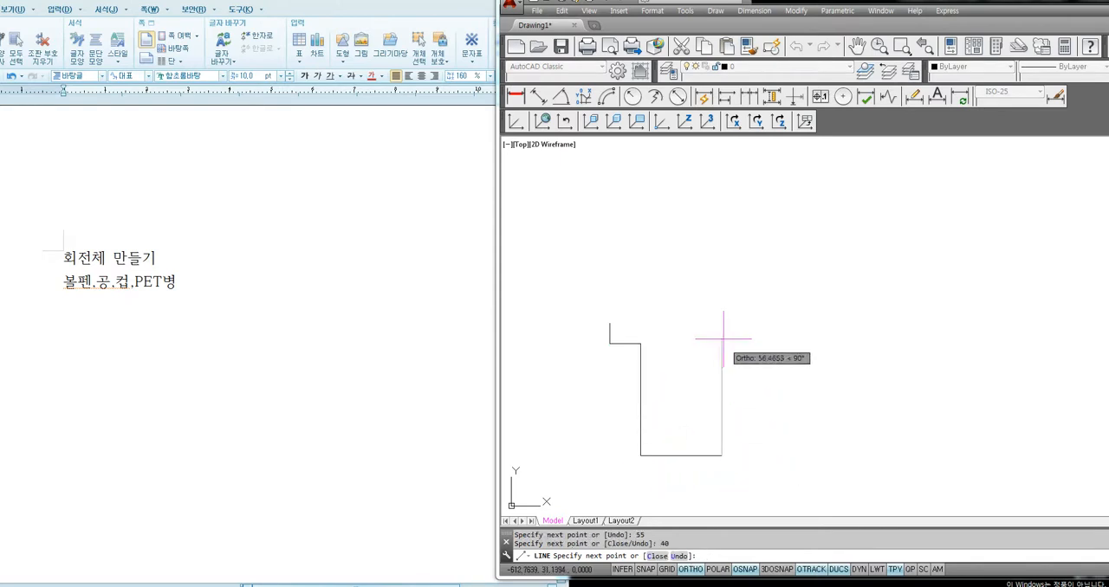
key("Return")
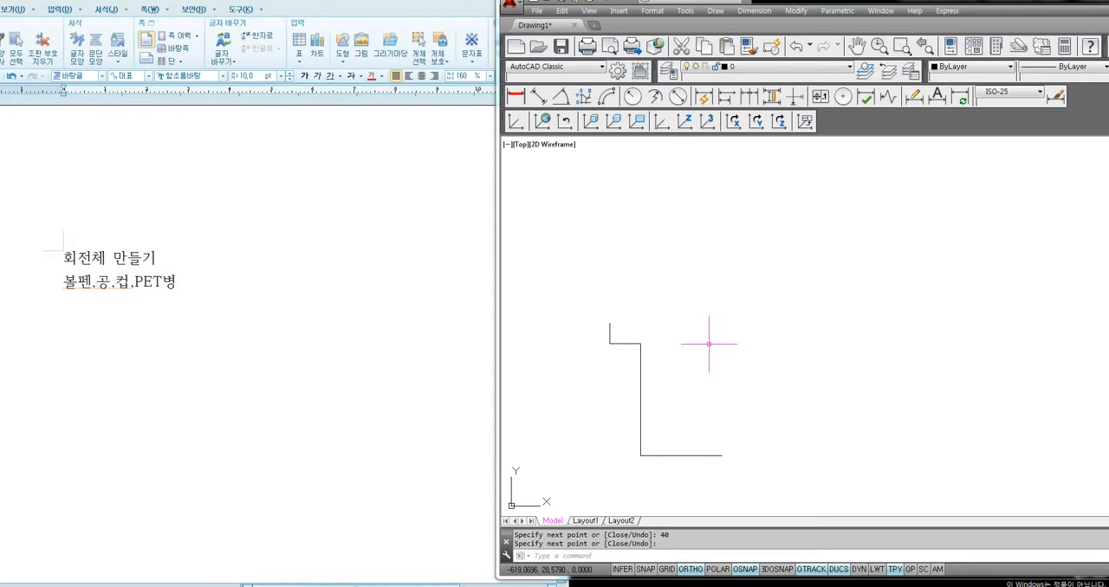
Try offsetting the short vertical line 2 units to the right, and erase the copy
type("o")
key("Return")
type("2")
key("Return")
left_click(611, 333)
left_click(627, 339)
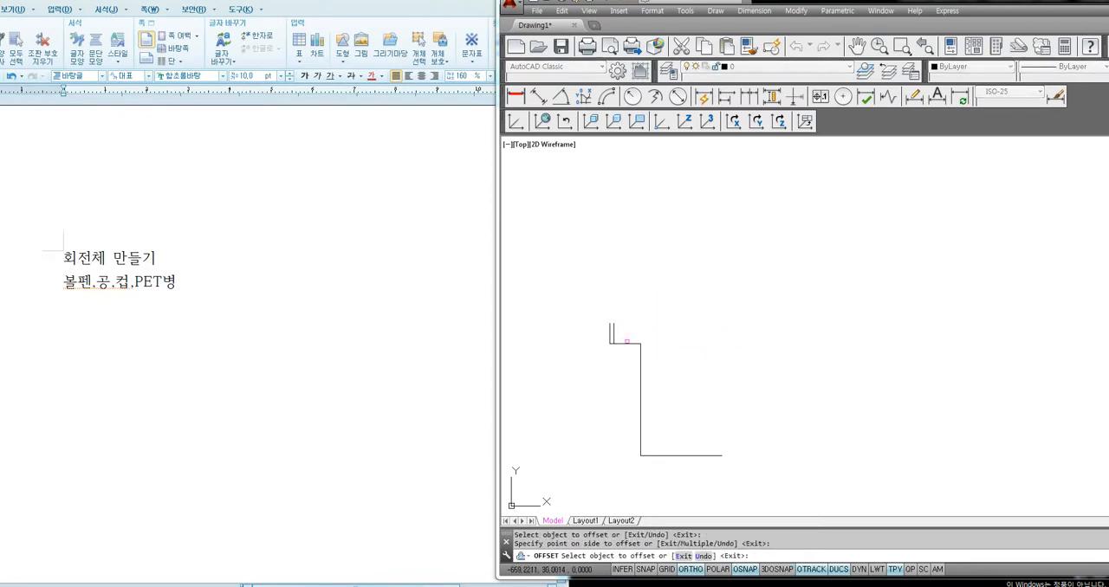
key("Escape")
left_click(619, 332)
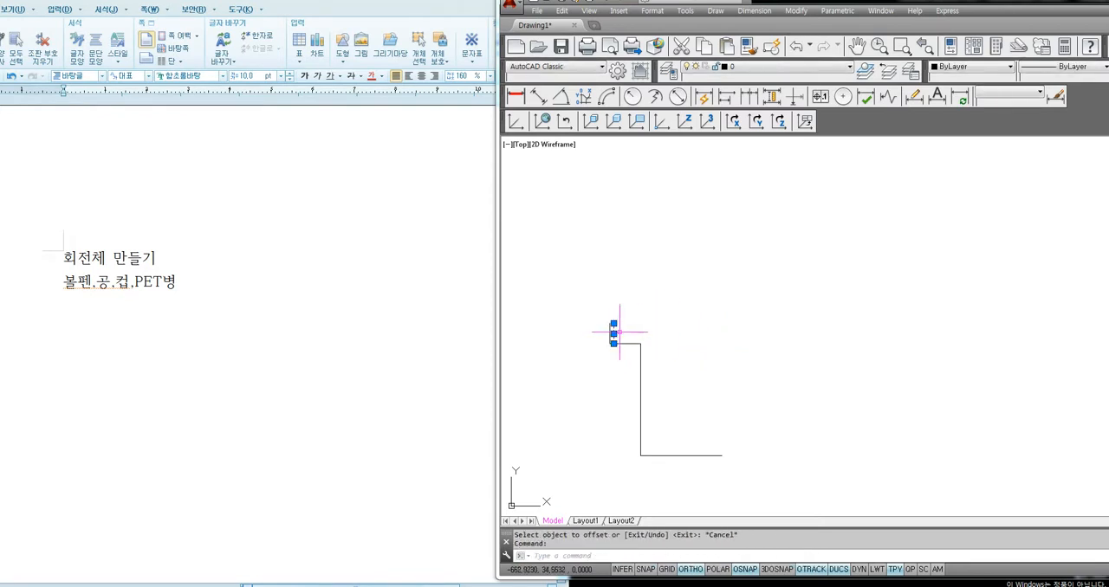
key("Delete")
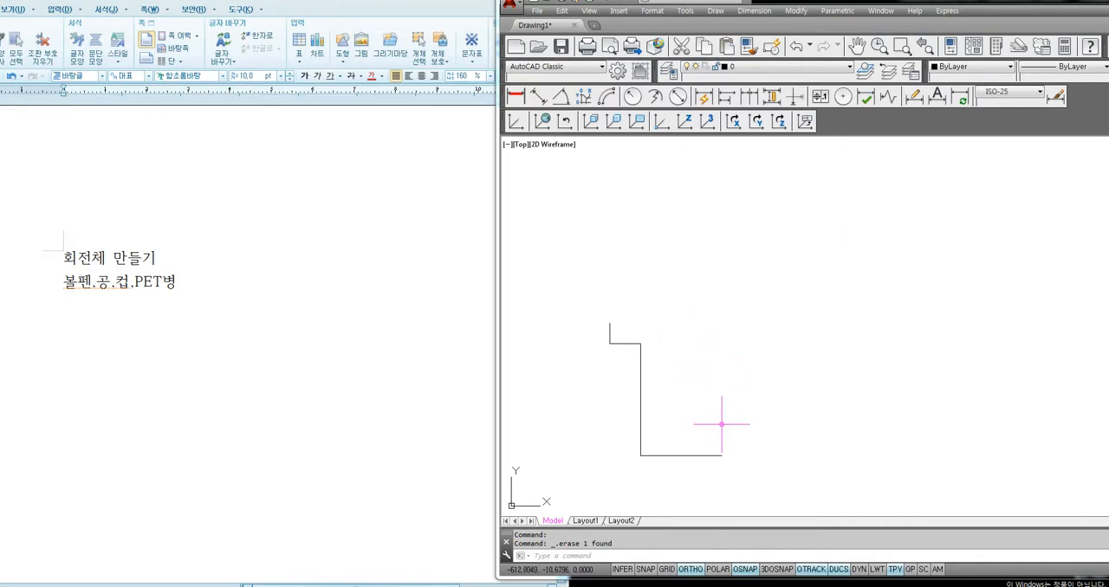
Draw a vertical line upward from the right end of the base line, extending past the top of the profile
type("l")
key("Return")
left_click(721, 455)
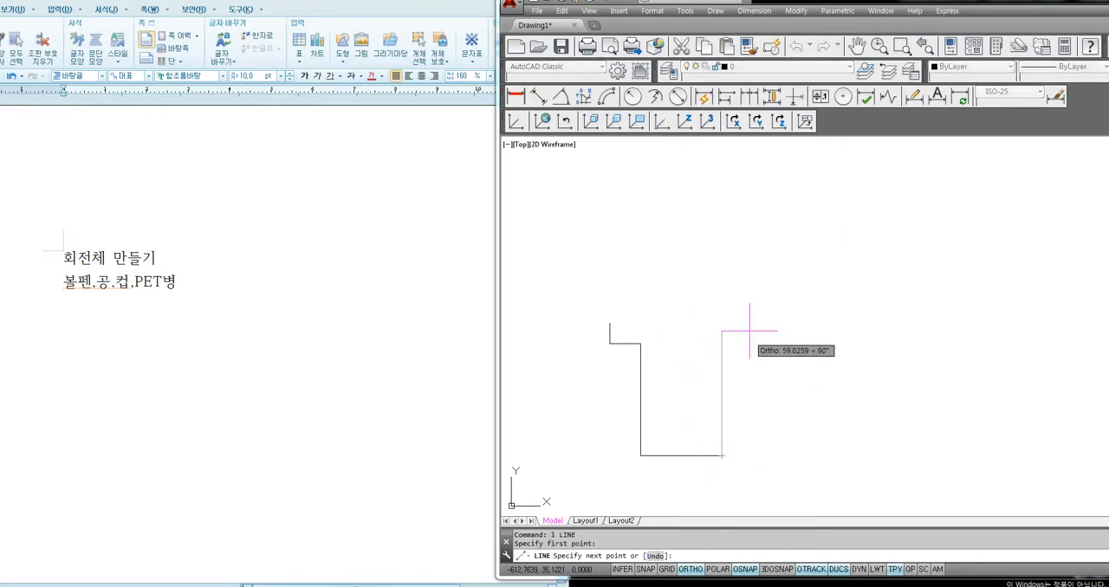
left_click(721, 264)
key("Return")
key("Return")
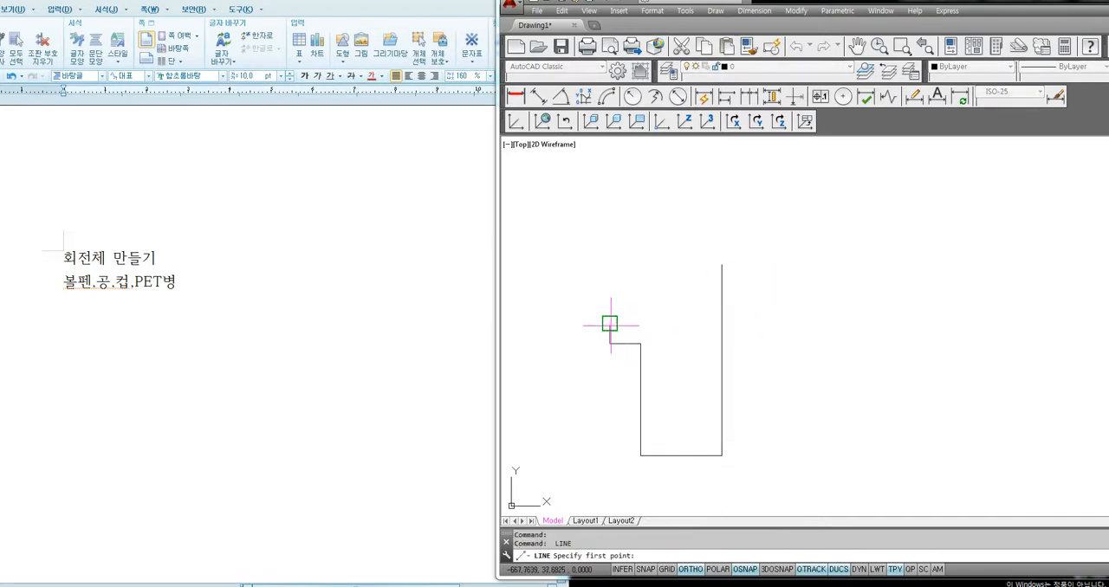
Draw a horizontal top line from the short vertical line's upper end across to the long vertical line
left_click(609, 323)
left_click(721, 323)
key("Return")
Trim the part of the long vertical line that projects above the profile's top line
type("tr")
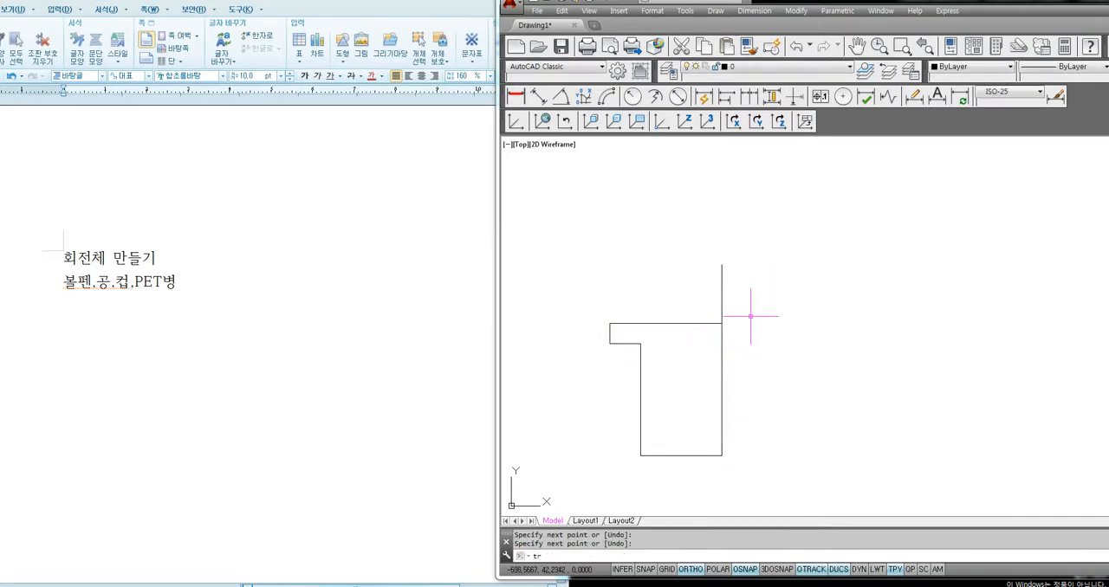
key("Return")
key("Return")
left_click(738, 301)
left_click(699, 294)
key("Return")
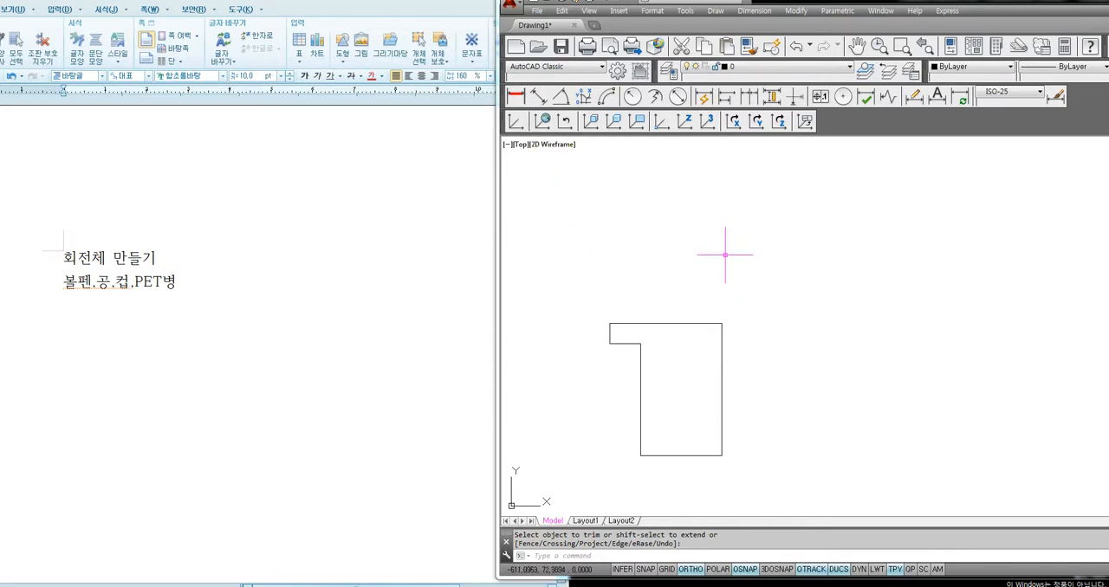
Add linear dimensions to the profile's short left edge and its full top width
middle_click_drag(657, 391, 628, 351)
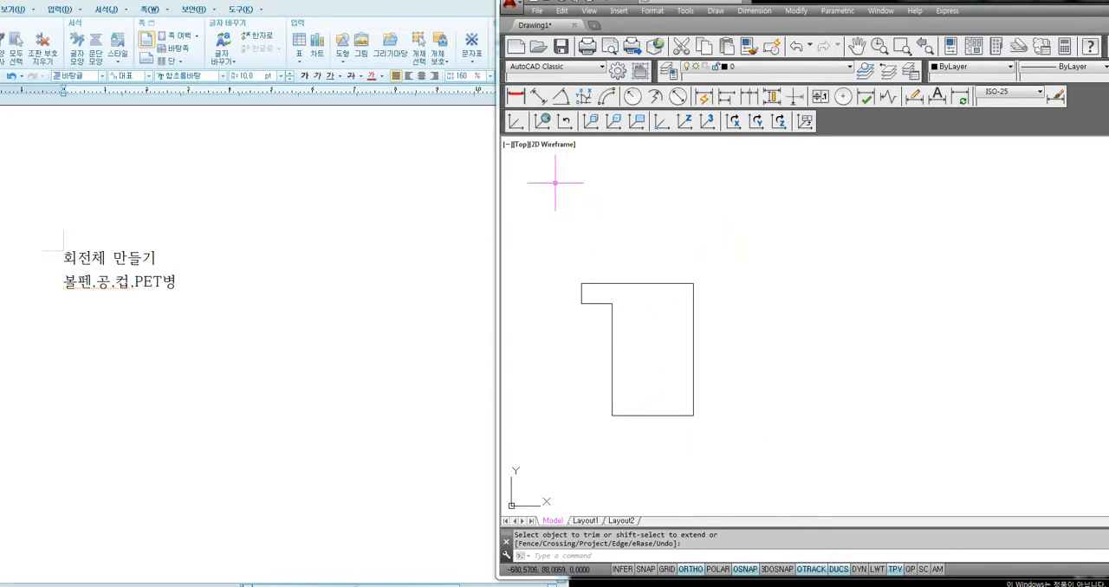
left_click(516, 96)
left_click(580, 283)
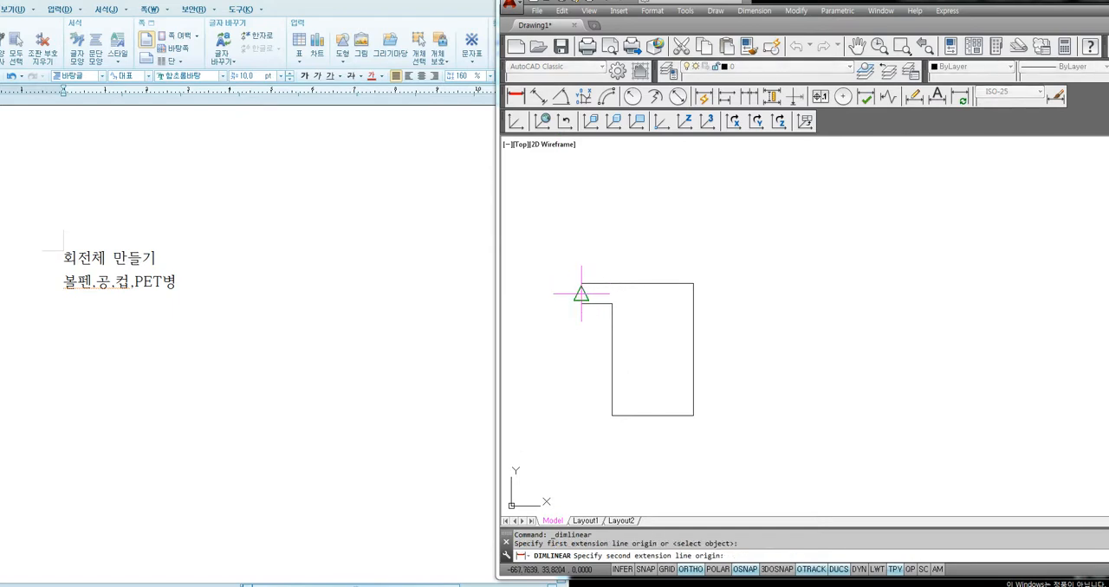
left_click(581, 303)
left_click(563, 294)
key("Return")
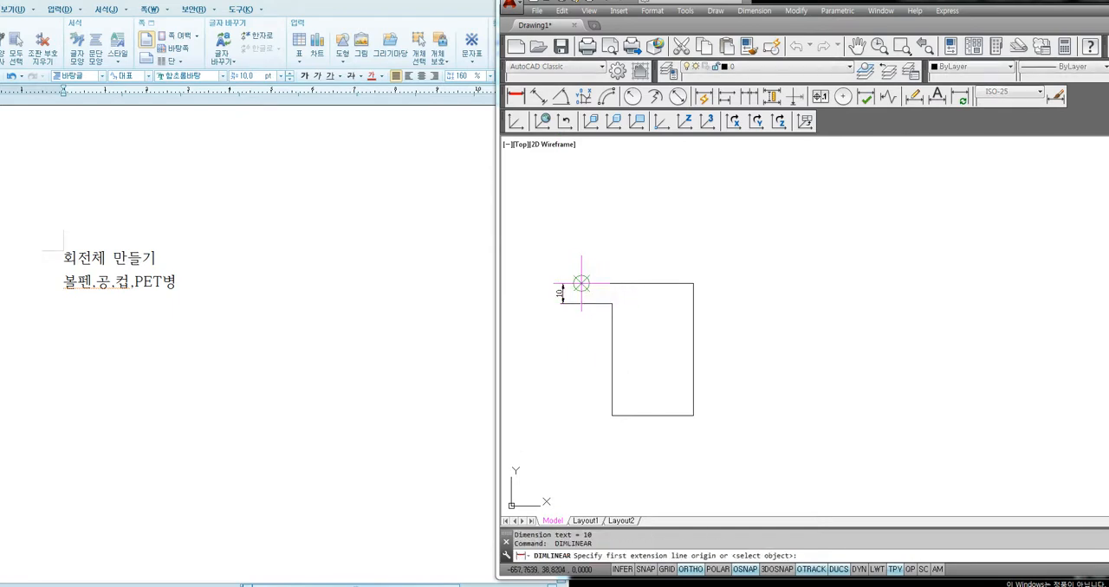
left_click(581, 283)
left_click(693, 283)
left_click(640, 264)
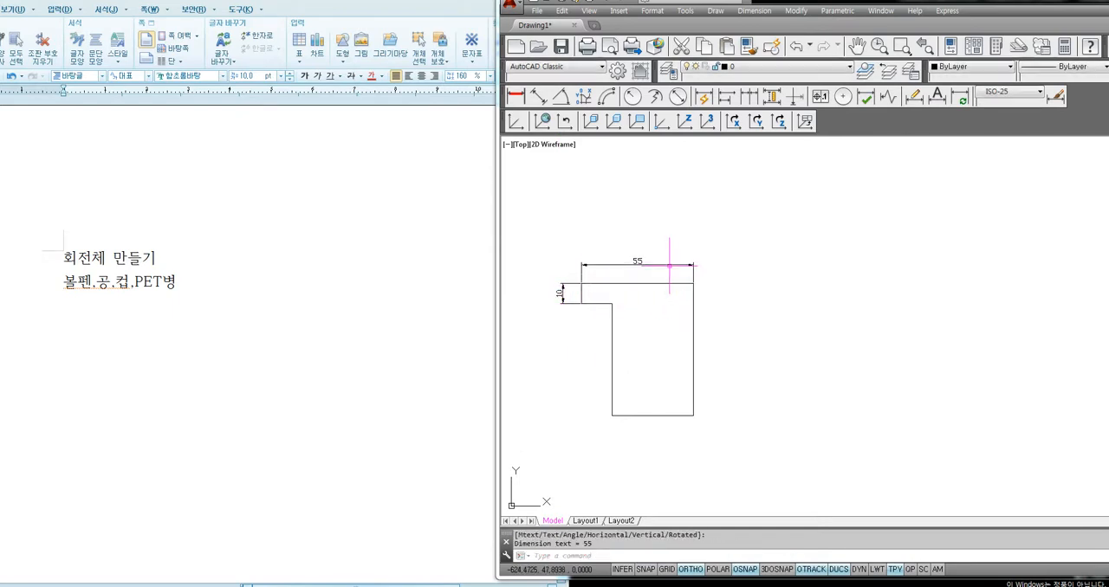
Add linear dimensions to the profile's bottom edge and the full height of its right edge
key("Return")
left_click(693, 415)
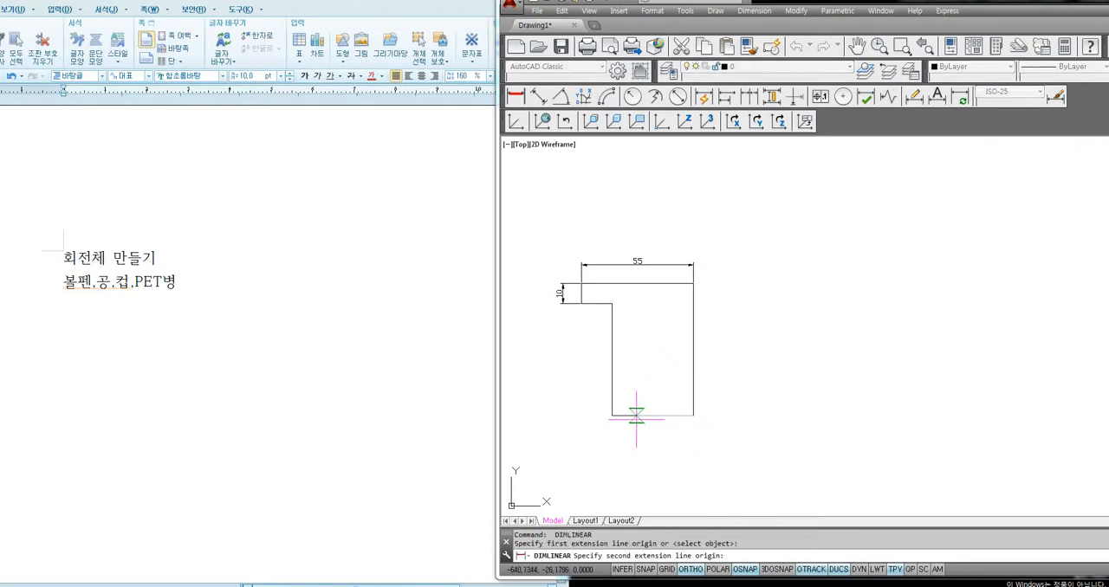
left_click(612, 414)
left_click(609, 439)
key("Return")
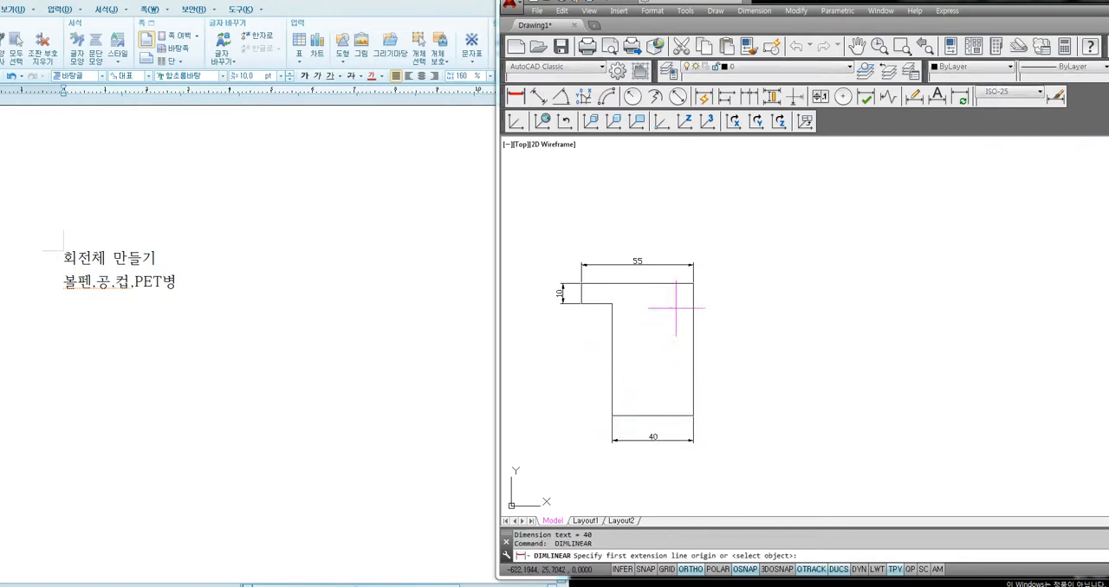
left_click(693, 286)
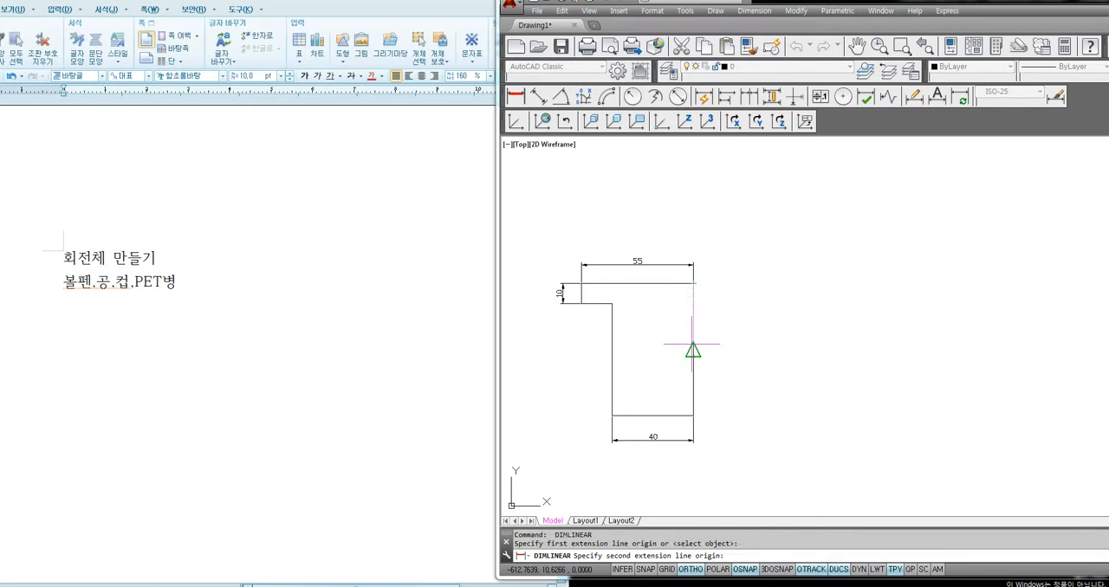
left_click(693, 407)
left_click(726, 404)
Change the colour of the profile's four dimensions to Red
left_click(744, 417)
left_click(714, 397)
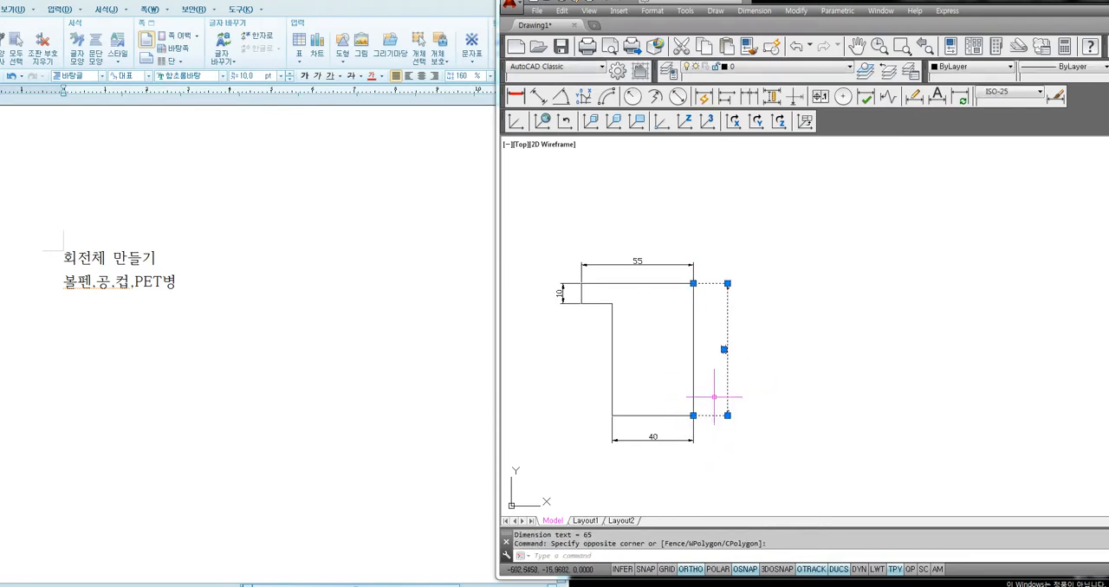
left_click(707, 462)
left_click(673, 439)
left_click(634, 246)
left_click(606, 267)
left_click(572, 268)
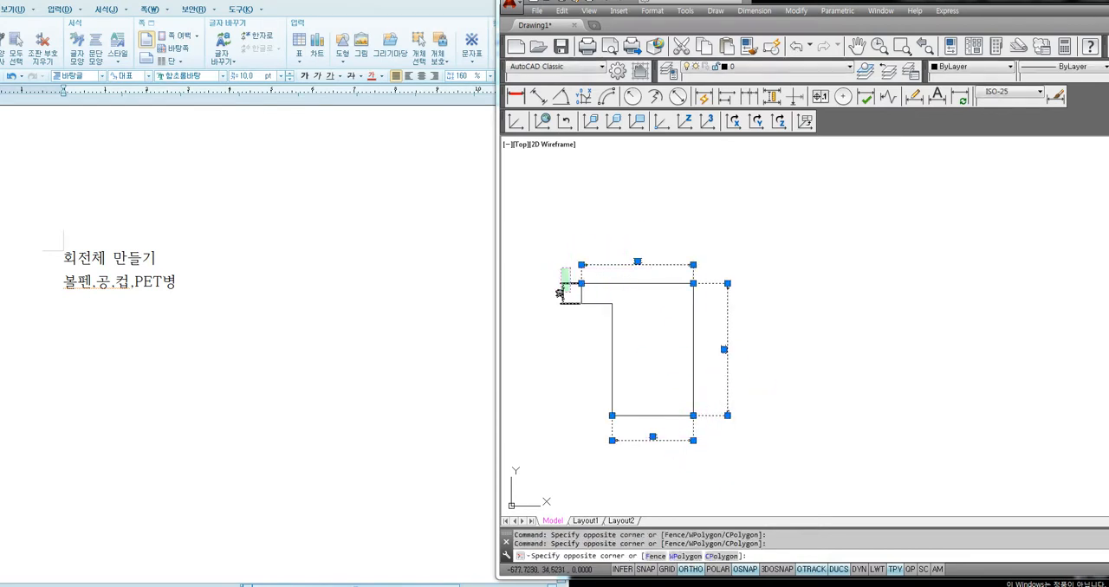
left_click(559, 302)
left_click(953, 69)
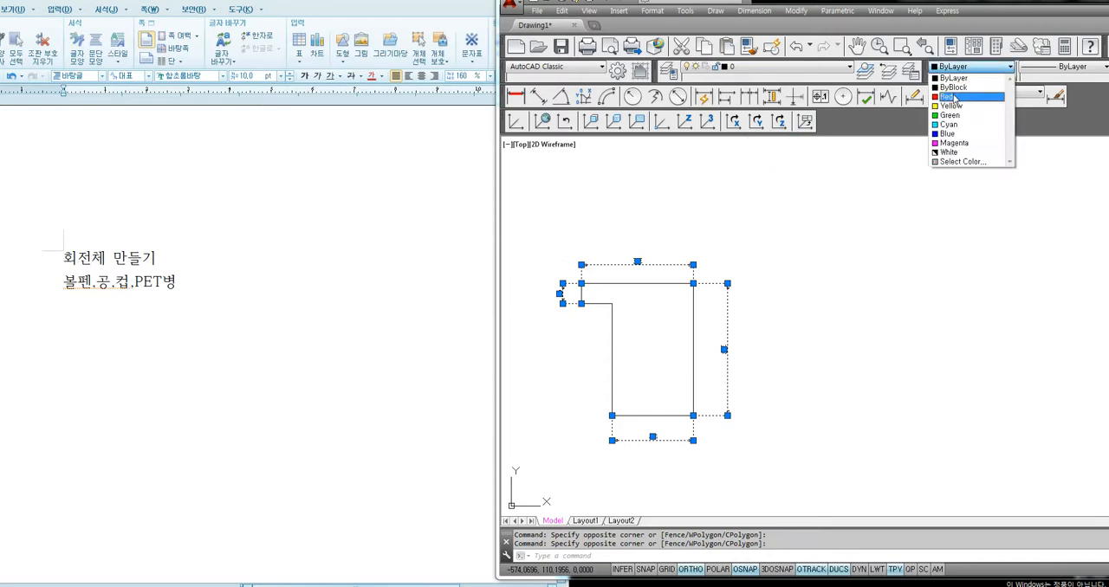
left_click(961, 99)
key("Escape")
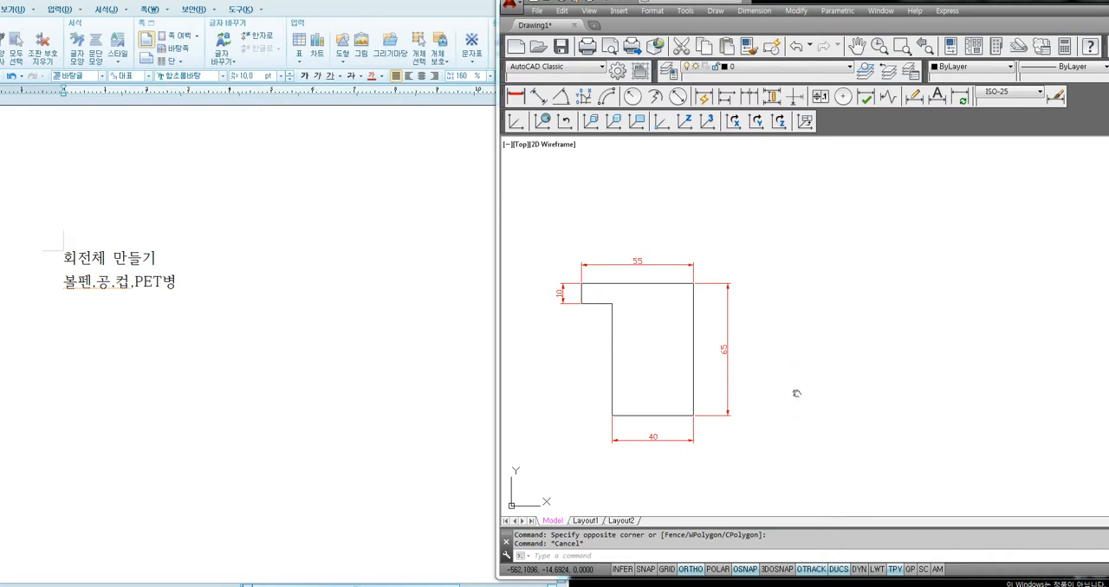
Erase all four linear dimensions around the profile, keeping only its outline
middle_click_drag(796, 394, 792, 384)
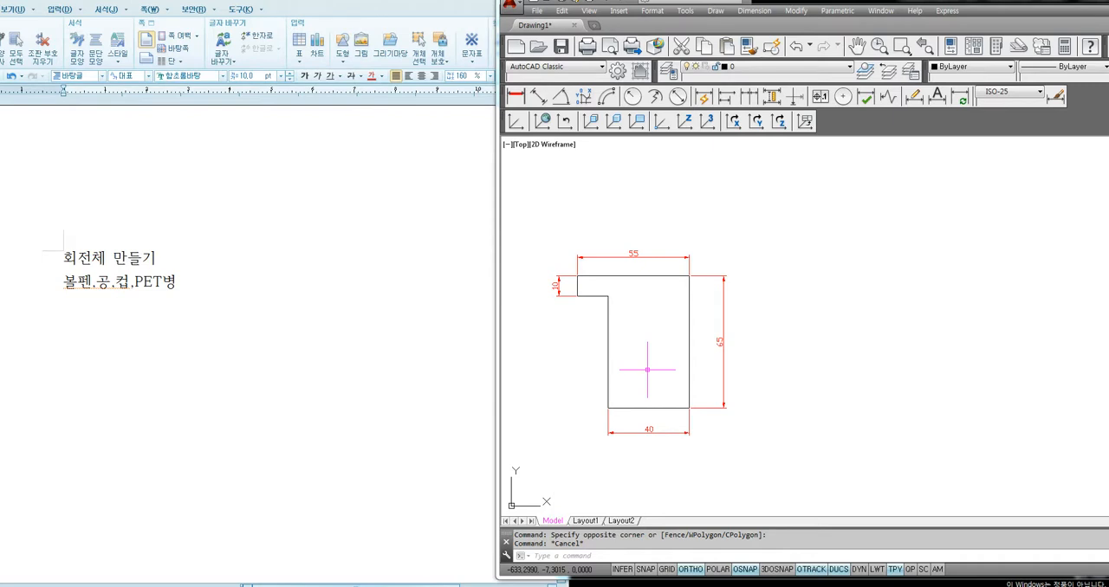
left_click(751, 265)
left_click(714, 317)
key("Delete")
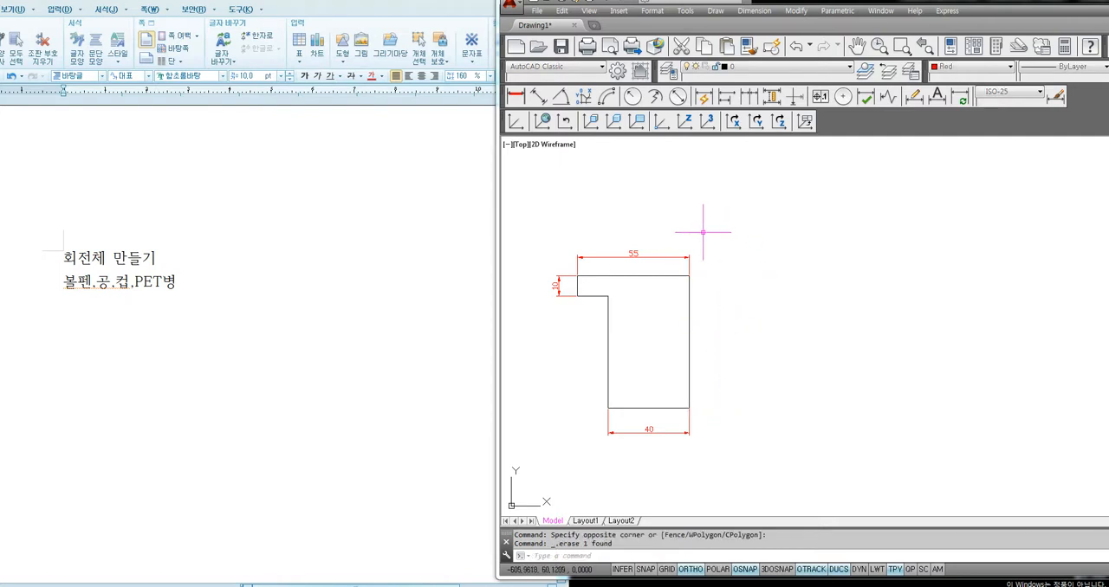
left_click(699, 234)
left_click(654, 262)
key("Delete")
left_click(572, 259)
left_click(538, 308)
key("Delete")
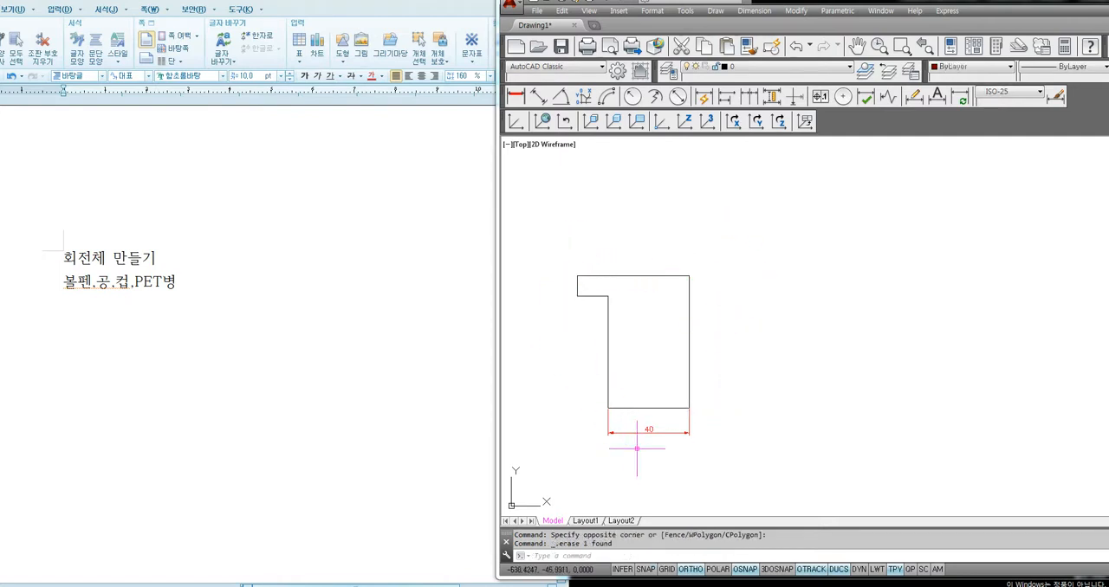
left_click(641, 428)
left_click(614, 457)
key("Delete")
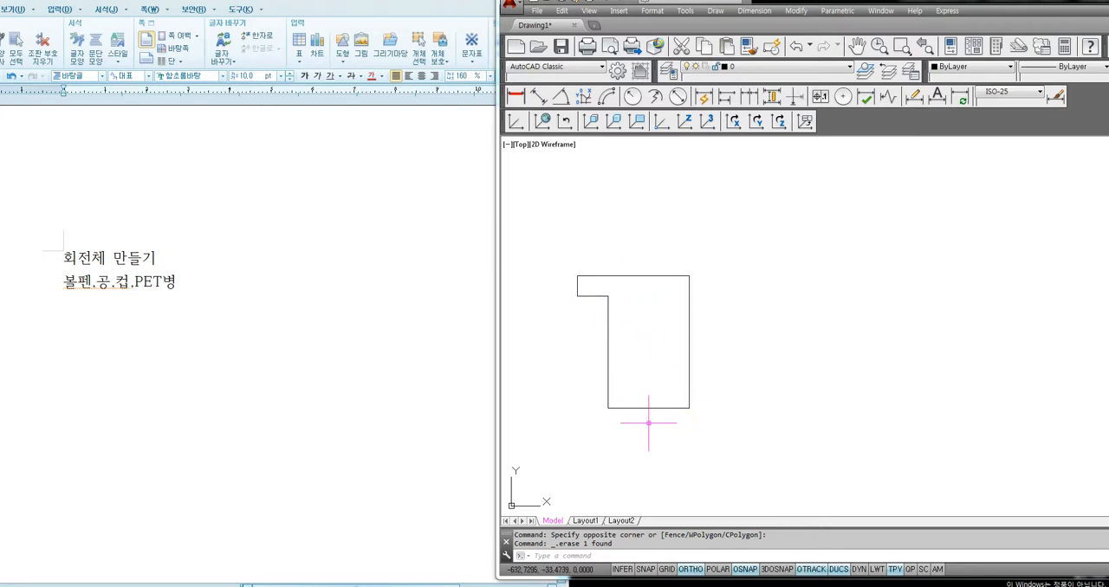
Mirror the half profile about its right vertical edge, keeping the source objects
type("m")
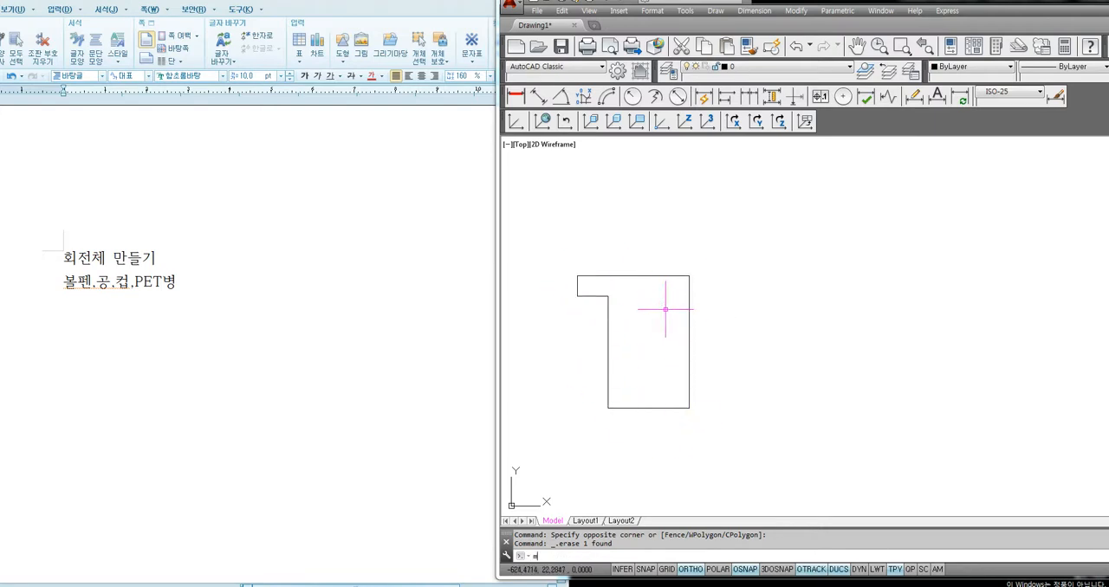
type("i")
key("Return")
left_click(716, 232)
left_click(569, 468)
key("Return")
left_click(689, 276)
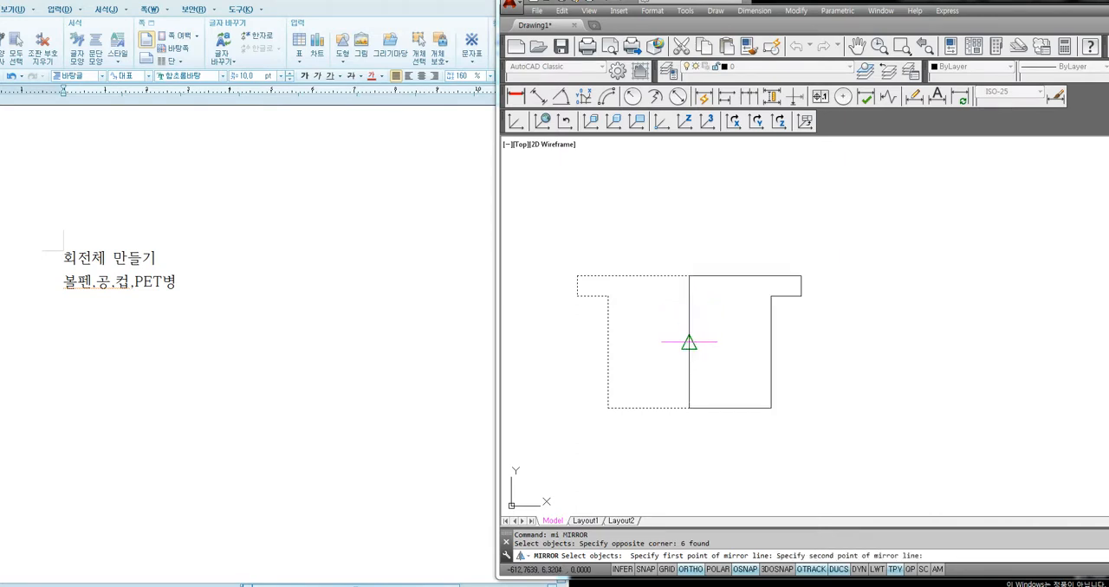
left_click(693, 384)
key("Return")
Erase the mirrored half on the right side of the vertical edge
left_click(859, 220)
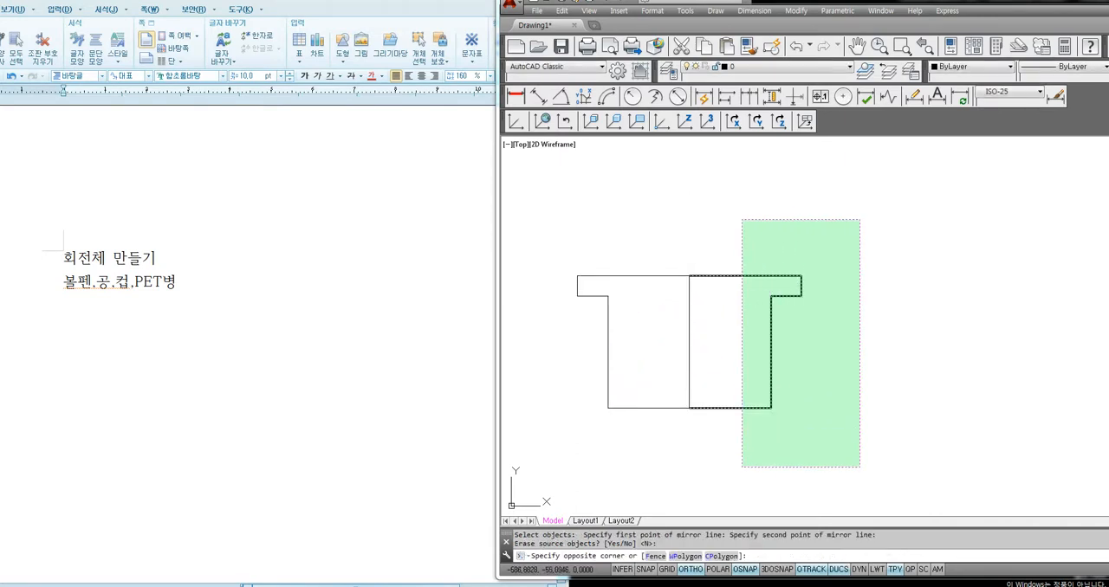
left_click(729, 467)
key("Delete")
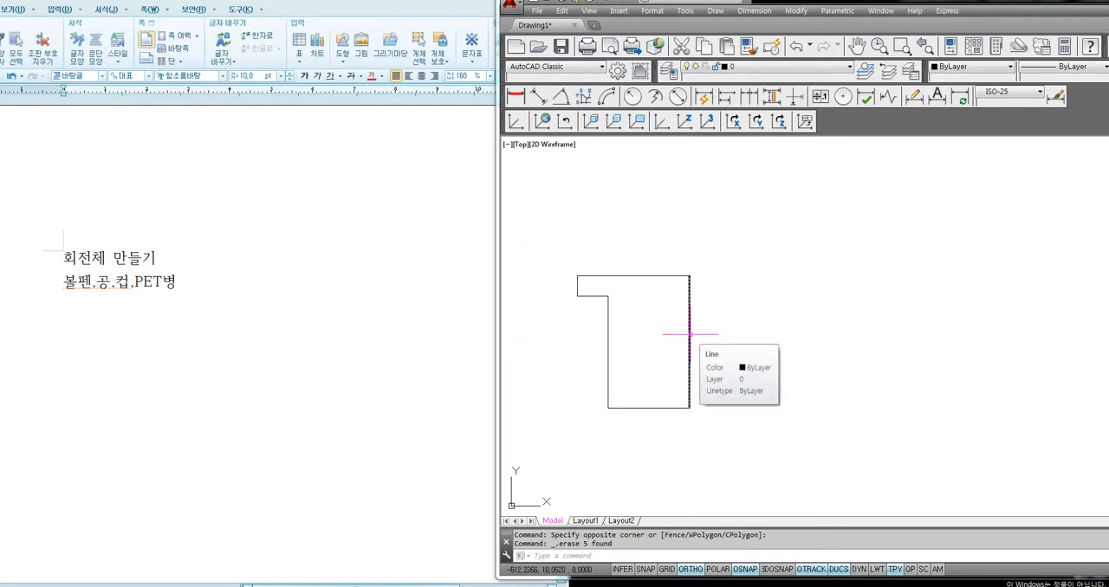
Create a Polyline boundary from a point inside the closed half profile and copy the polyline to the clipboard
type("bo")
key("Return")
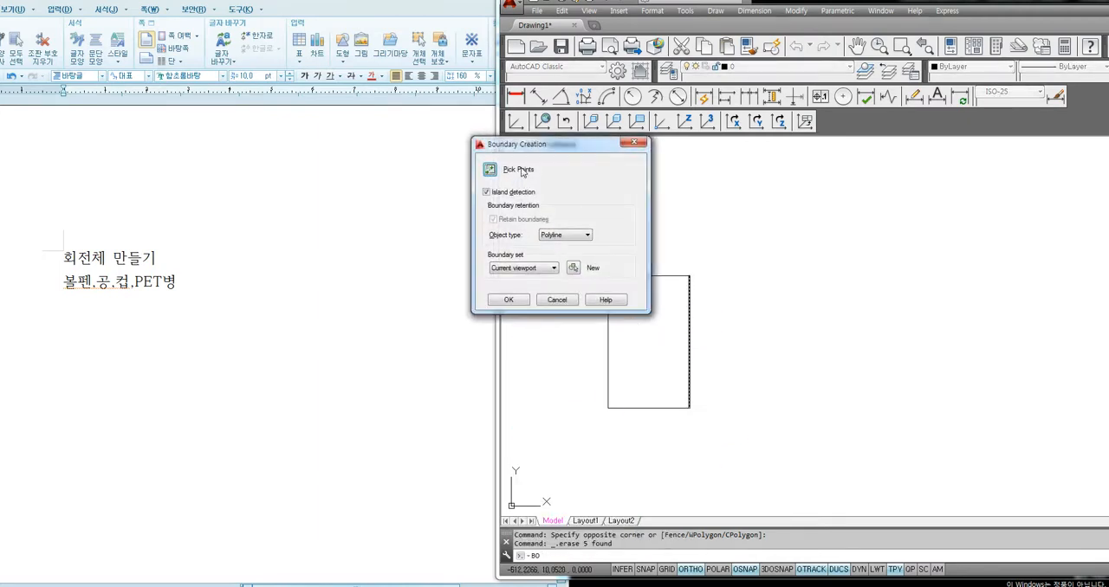
left_click(490, 170)
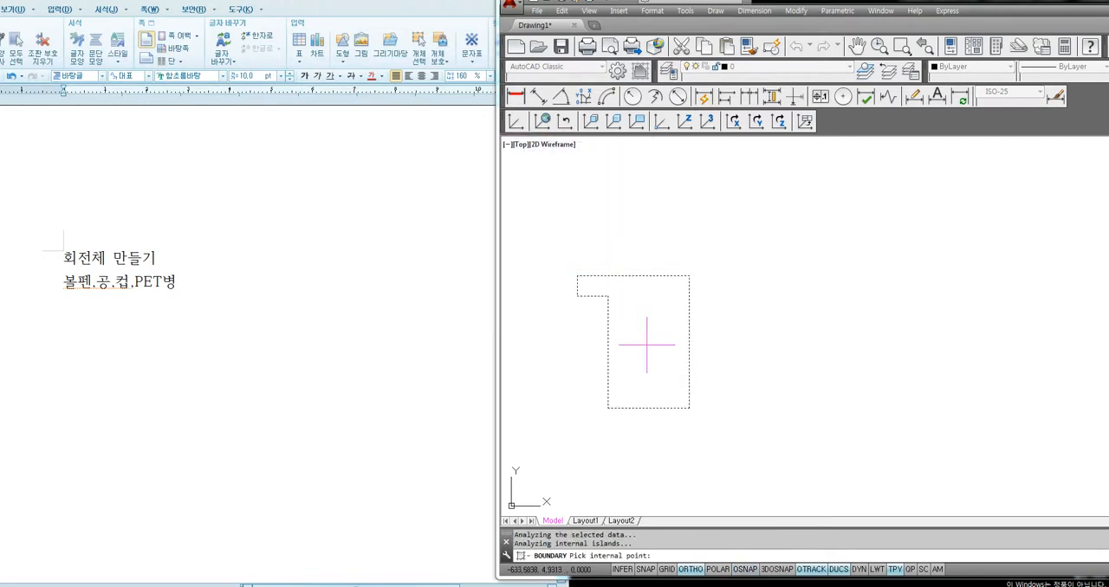
key("Return")
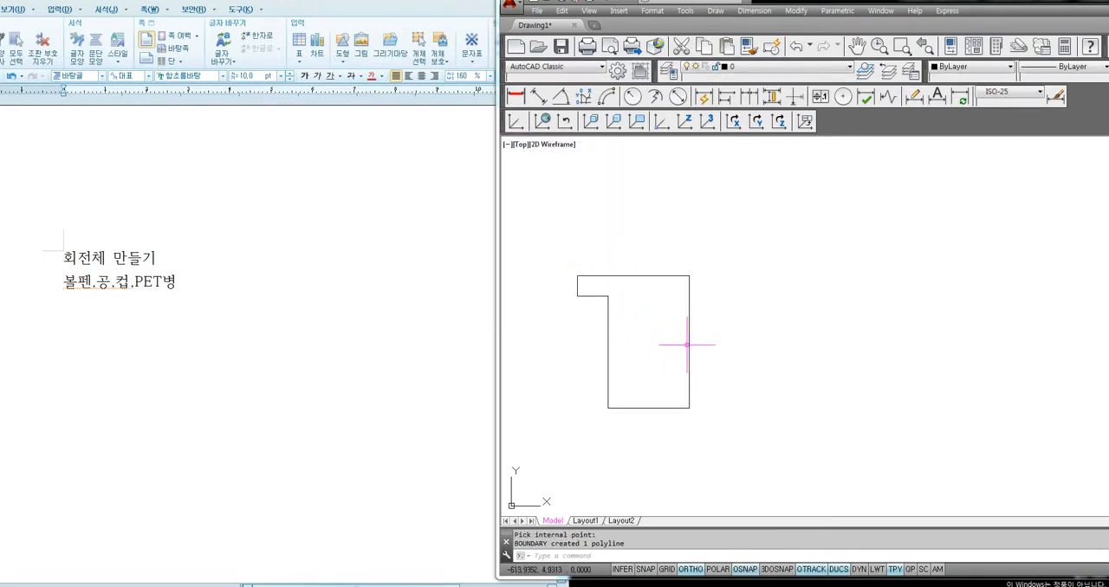
left_click(689, 343)
key("ctrl+c")
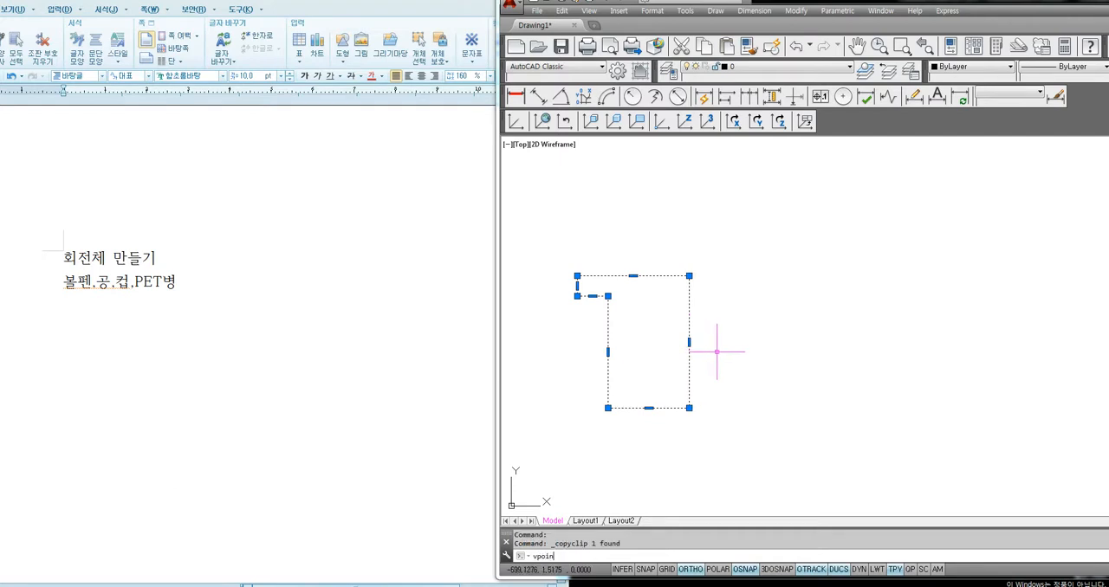
Set the 3D viewpoint to 1,-1,1 for a southeast isometric view
type("vpoint")
key("Return")
type("1")
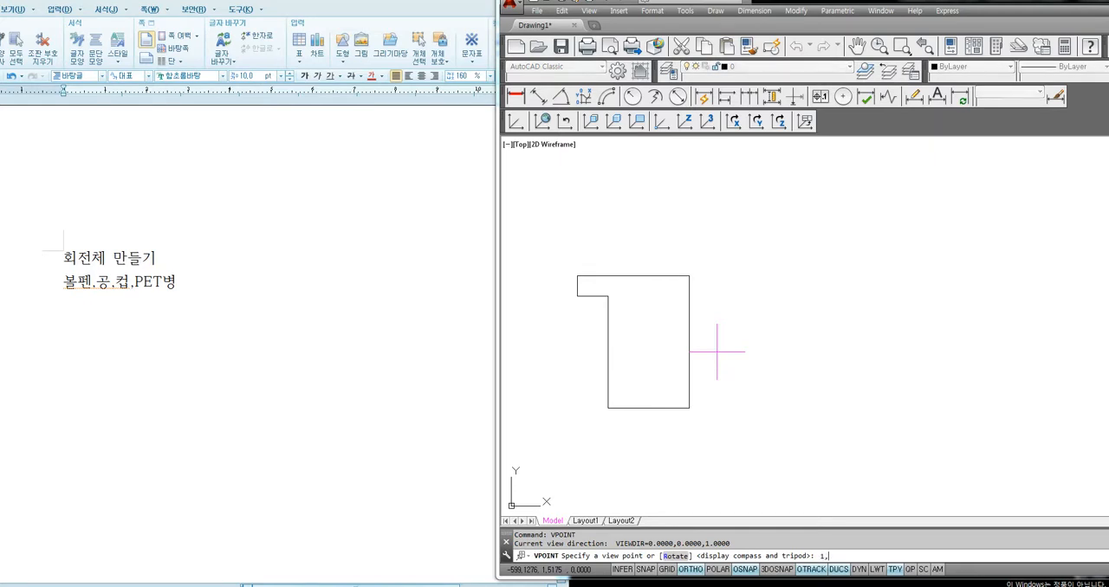
type(",-1,1")
key("Return")
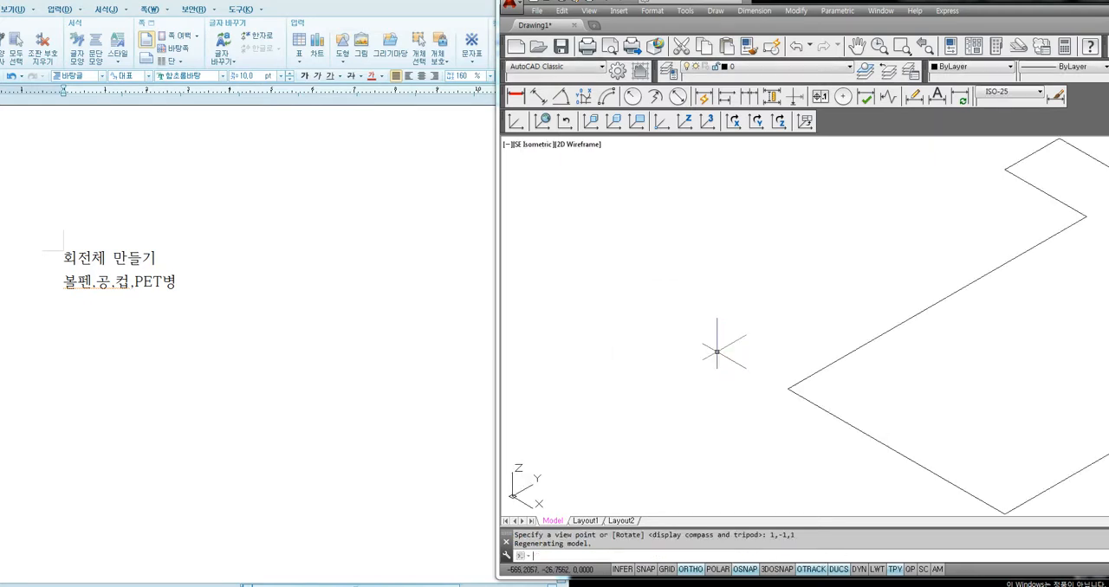
Erase the whole flat profile, including its outline lines and the boundary polyline
scroll(718, 351, "down", 2)
left_click(1007, 263)
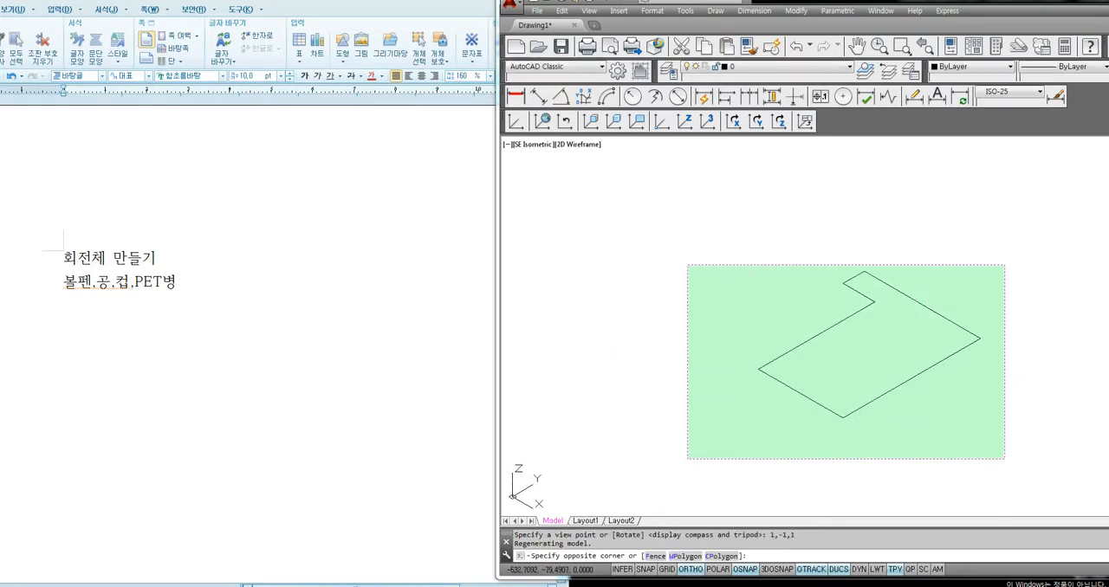
left_click(676, 461)
key("Delete")
Rotate the UCS 90 degrees about the X axis and paste the copied profile polyline upright into the drawing
type("uc")
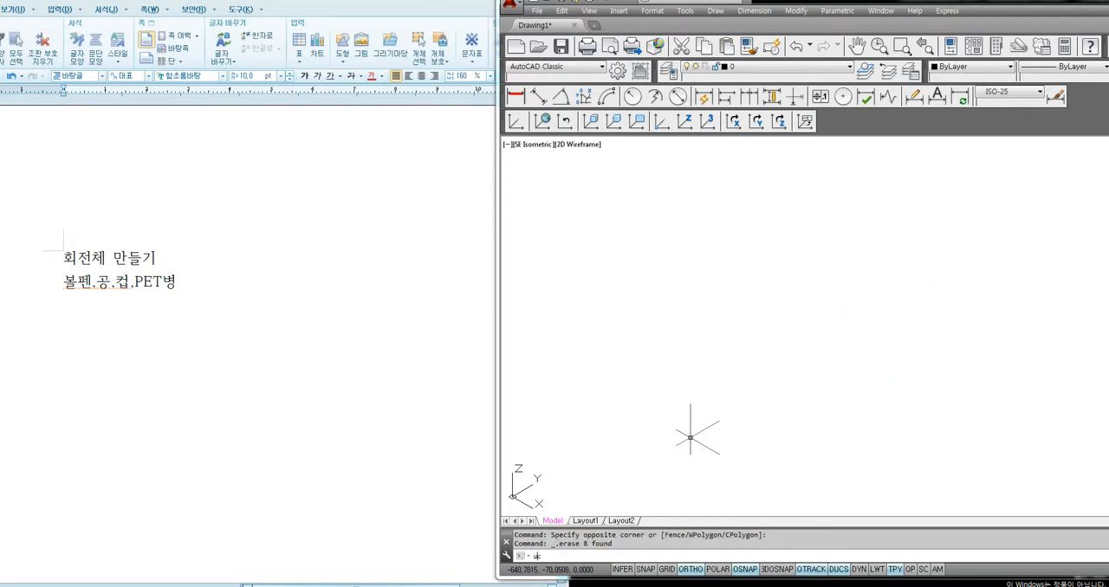
type("s")
key("Return")
type("x")
key("Return")
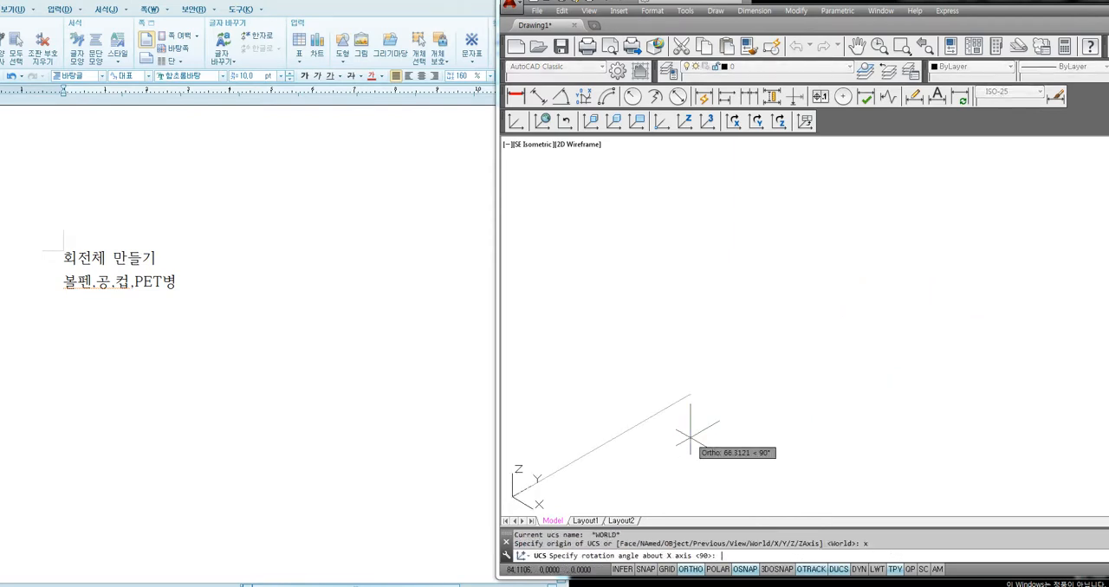
key("Return")
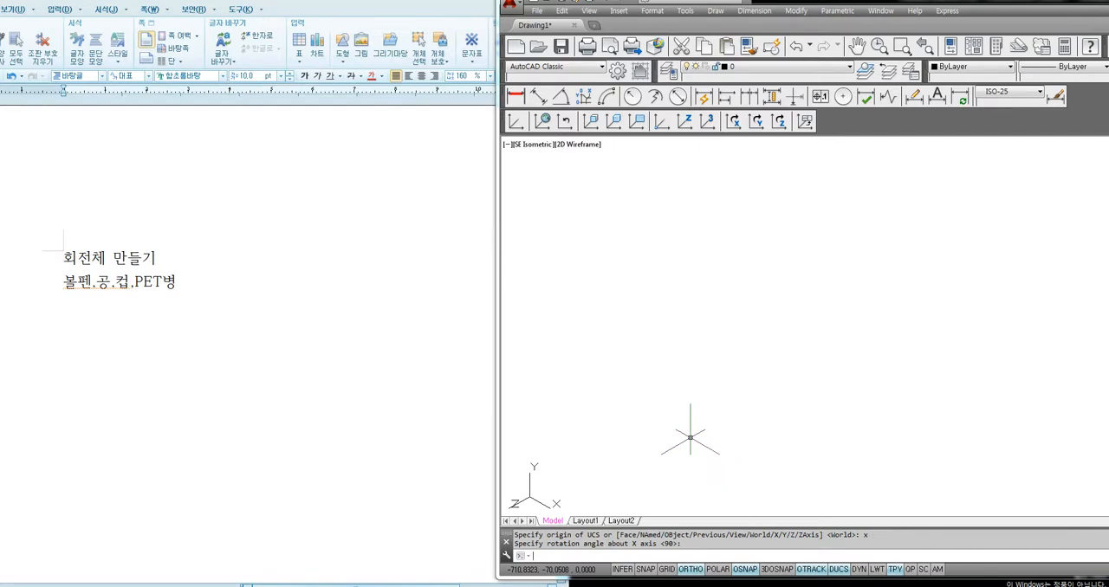
key("ctrl+v")
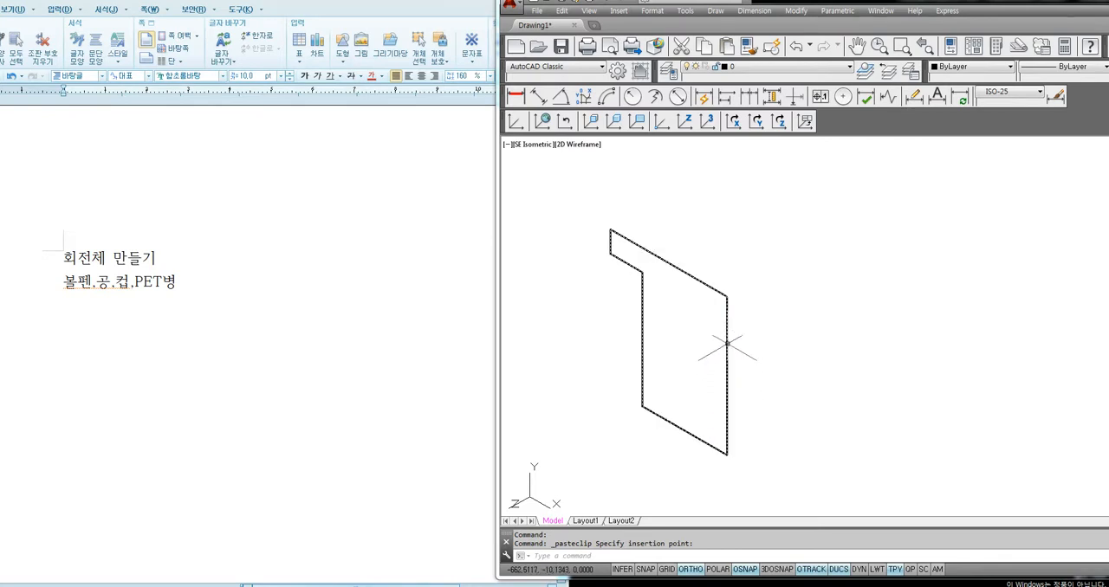
Mirror the pasted upright profile about its long vertical edge, keeping the source object
type("mi")
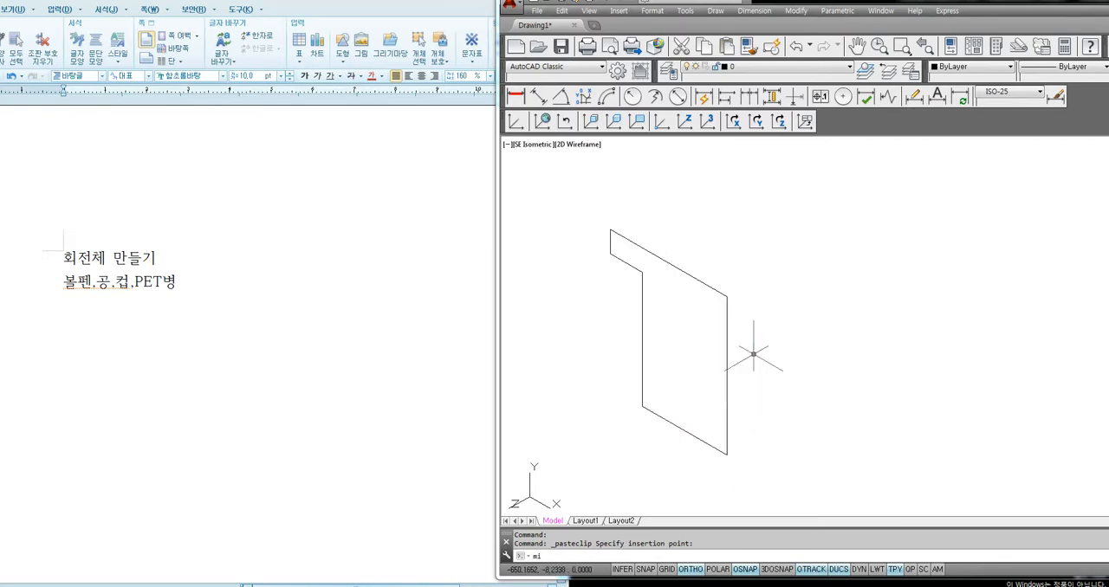
key("space")
left_click(753, 354)
left_click(676, 376)
key("space")
left_click(728, 333)
left_click(718, 430)
key("space")
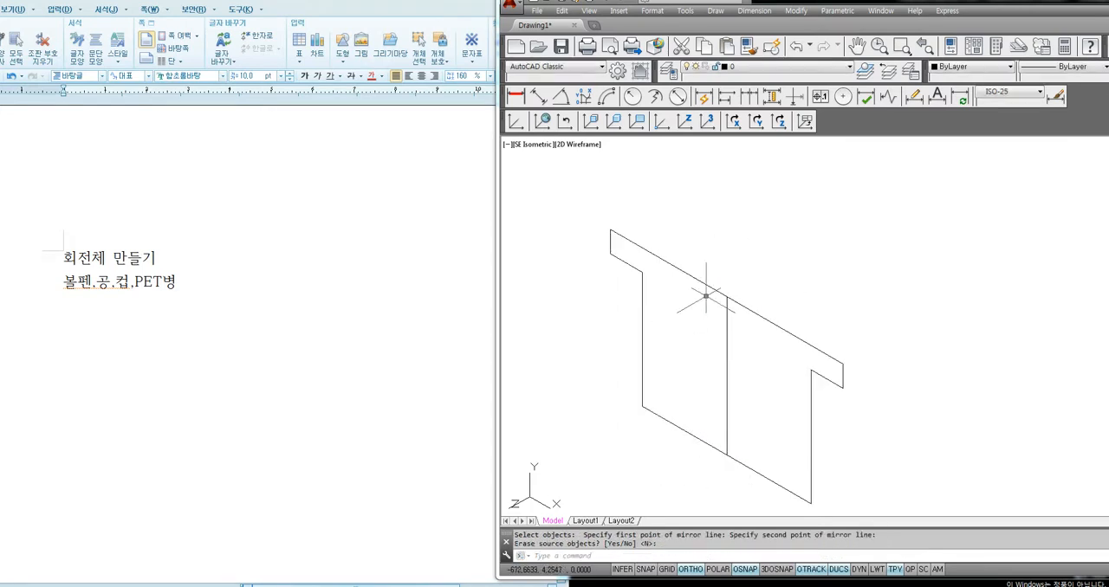
Erase the mirrored copy, leaving only the pasted half profile
left_click(838, 301)
left_click(818, 395)
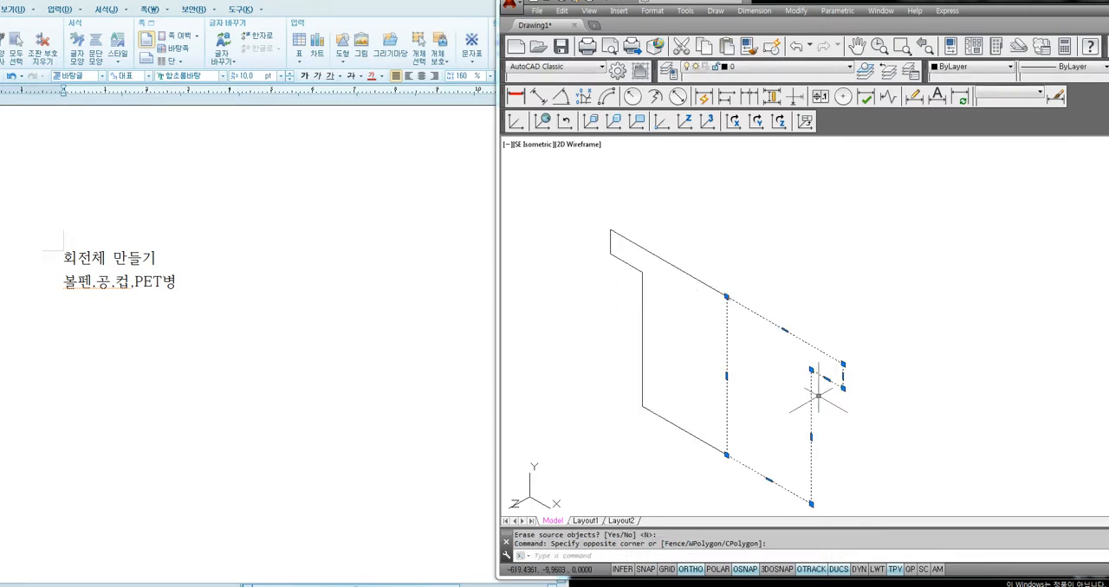
key("Delete")
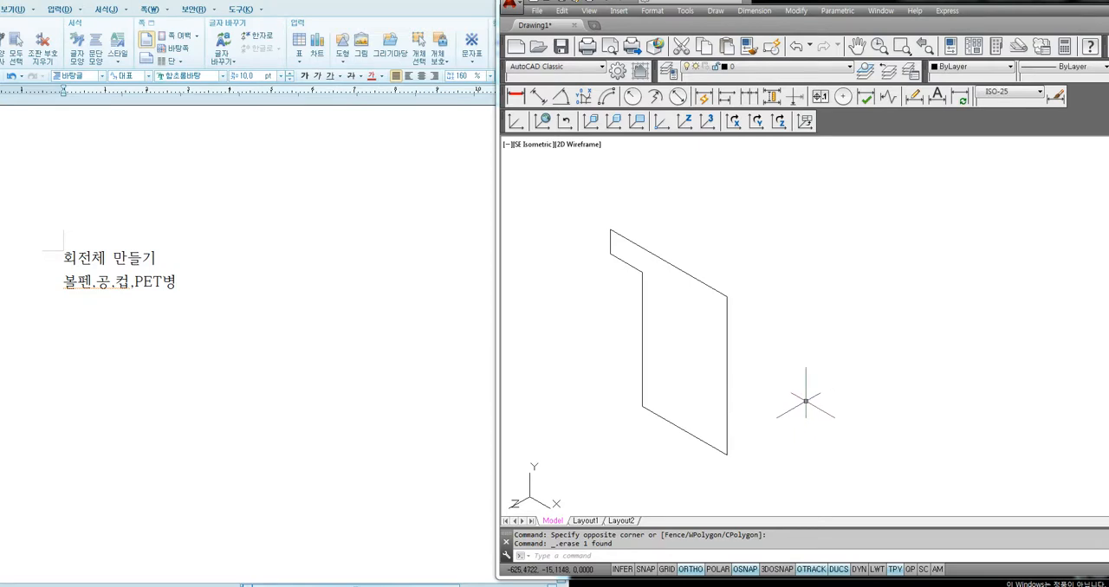
Switch to the word-processor notes and add the heading "방법" with the line "Revolve , Rev 엔터" two lines below the existing text
left_click(100, 362)
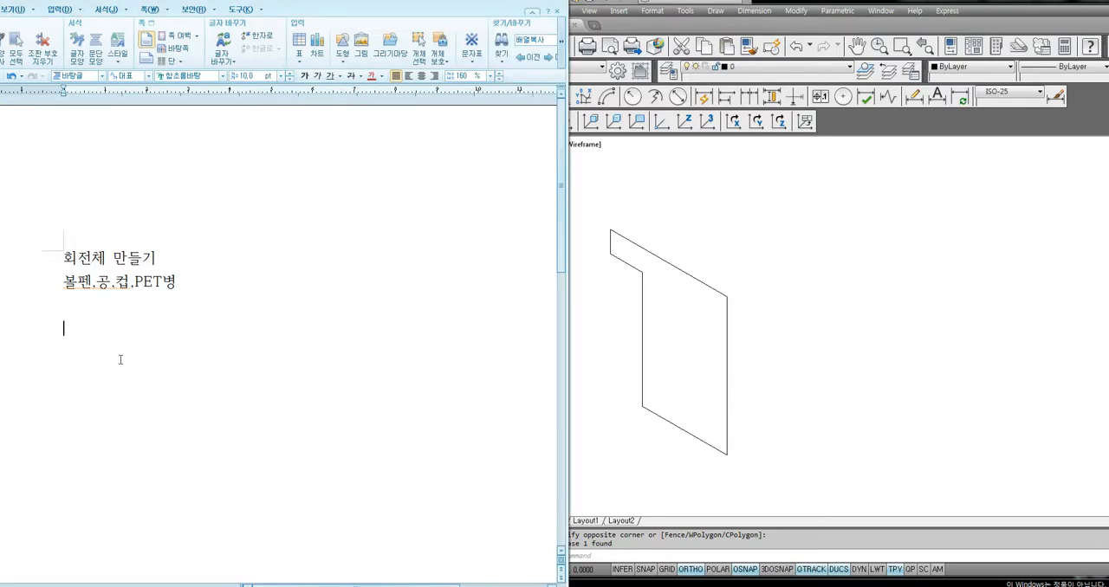
type("방법")
key("Return")
type("Revolve.")
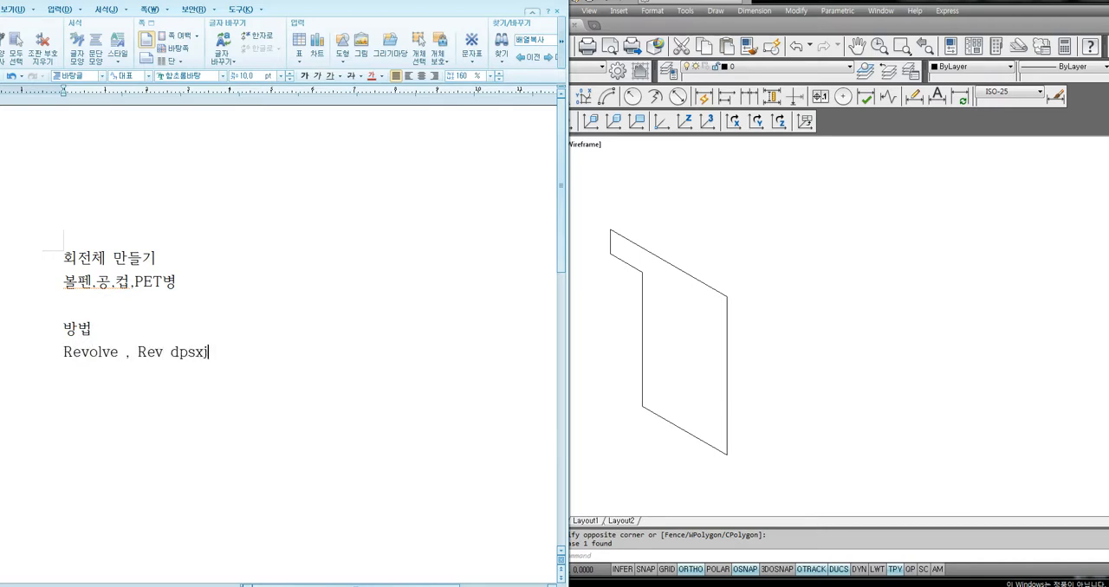
Add the indented note lines "회전할 물체 선택 엔터" and "중심 선상 2점 클릭,클릭" below the Revolve line
key("Return")
type("회전")
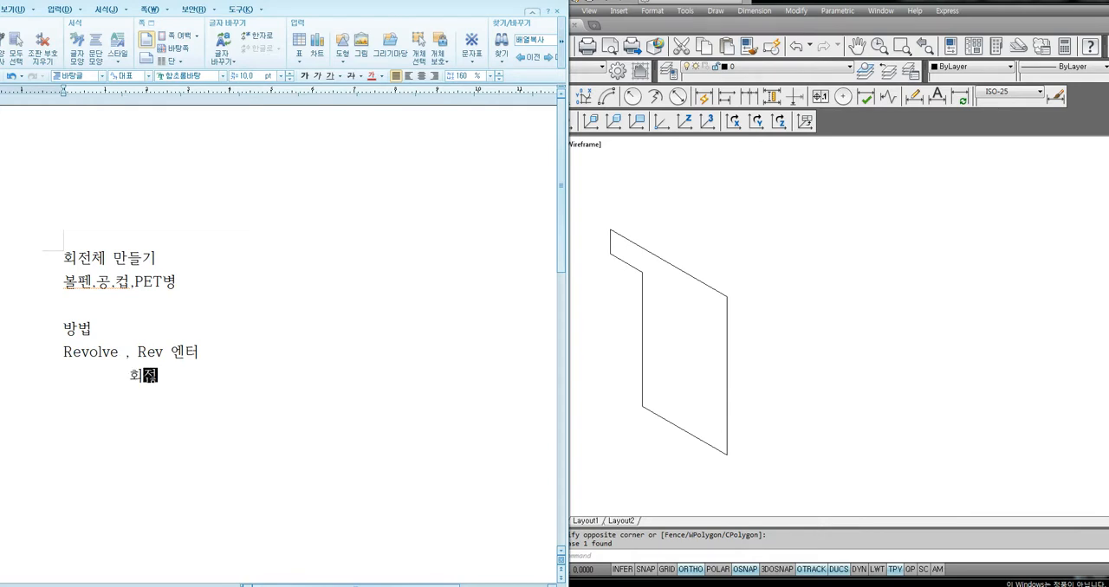
type("할 물체 선택 에[ㄴㅌ")
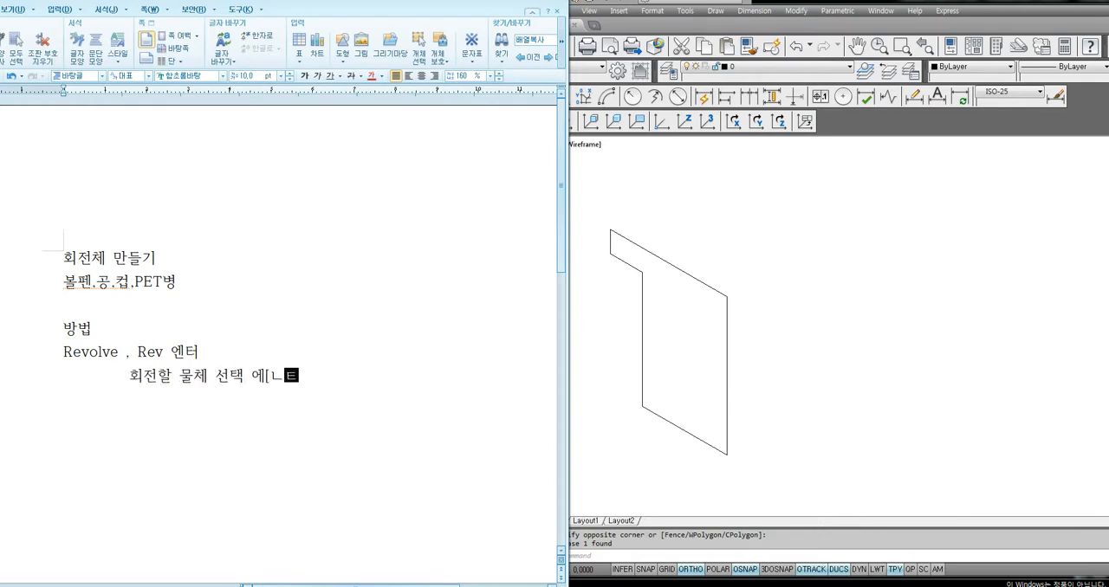
type("엔ㅌ심 ")
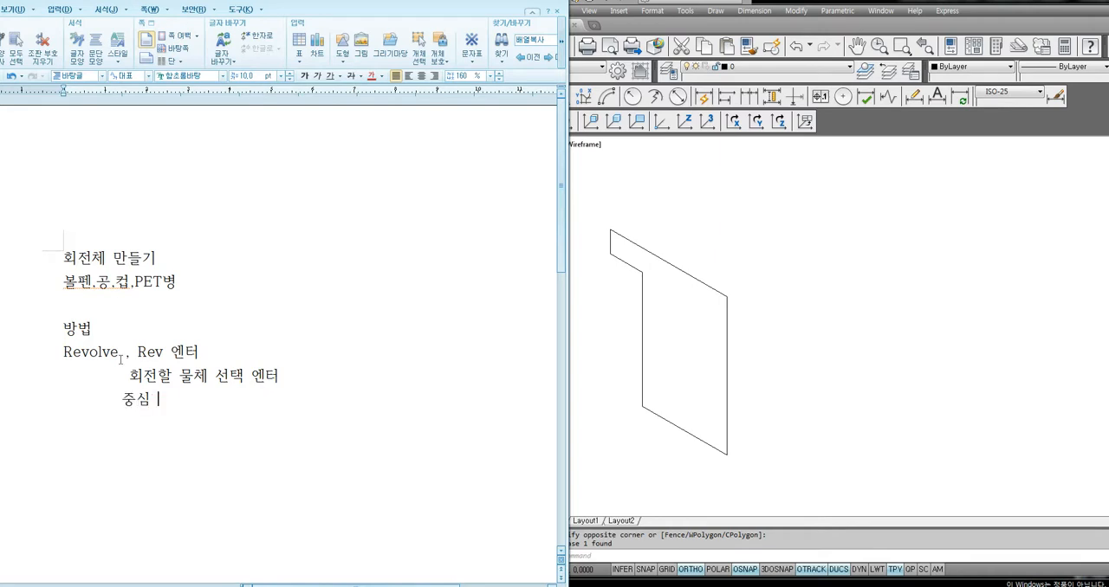
type("선사ㅇ 2점 클릭,클릭")
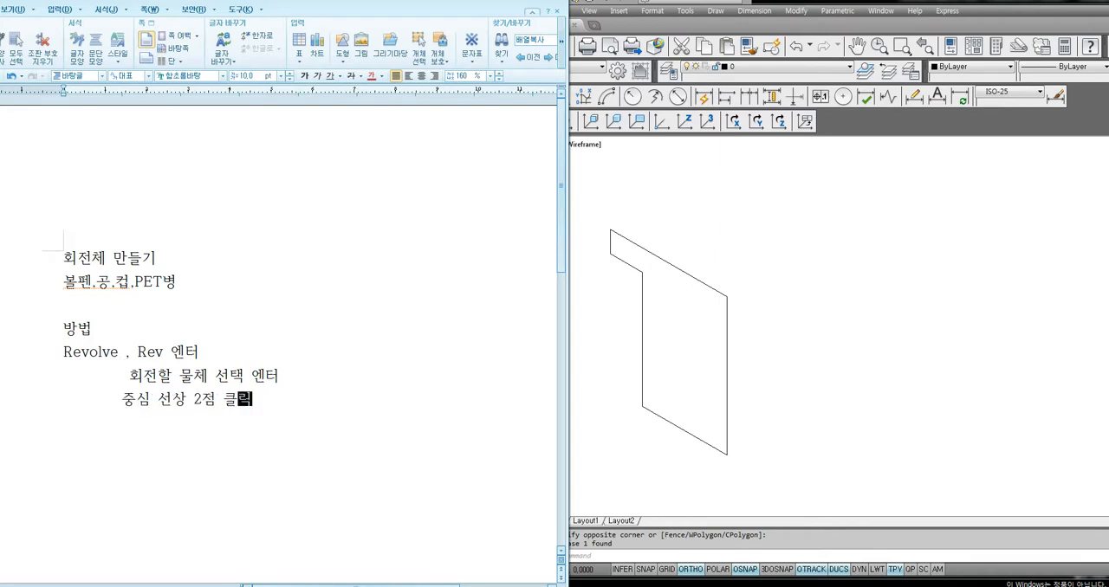
Add the note line "각도 입력 엔터 (<기호는 생략하고 수치만입력)" below the two-point line
key("Return")
type("각도 입ㄹ")
type("ㅕㄱ 엔")
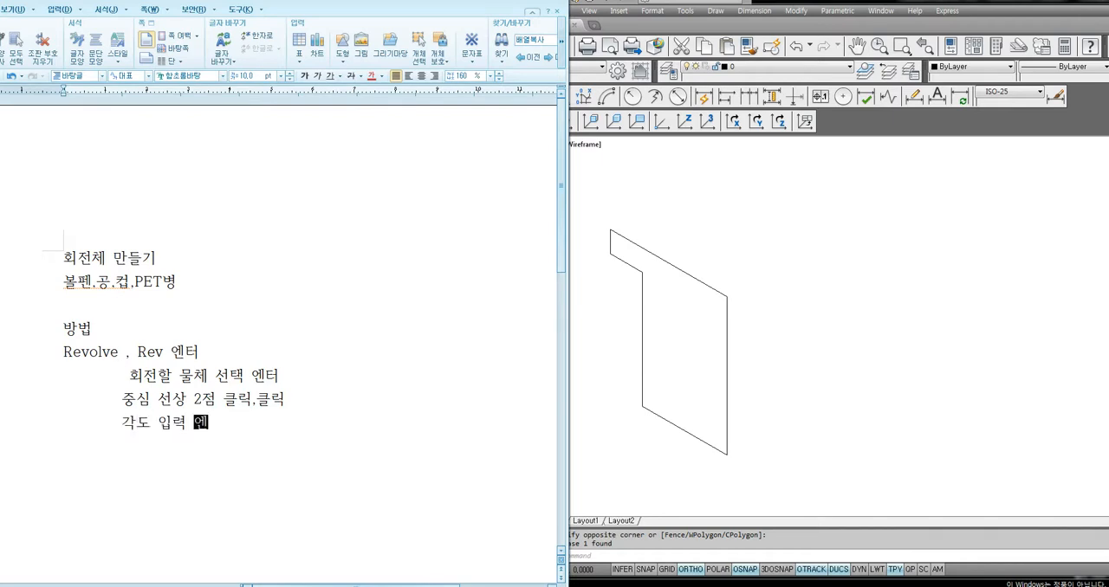
type("터 (<기호는 생략")
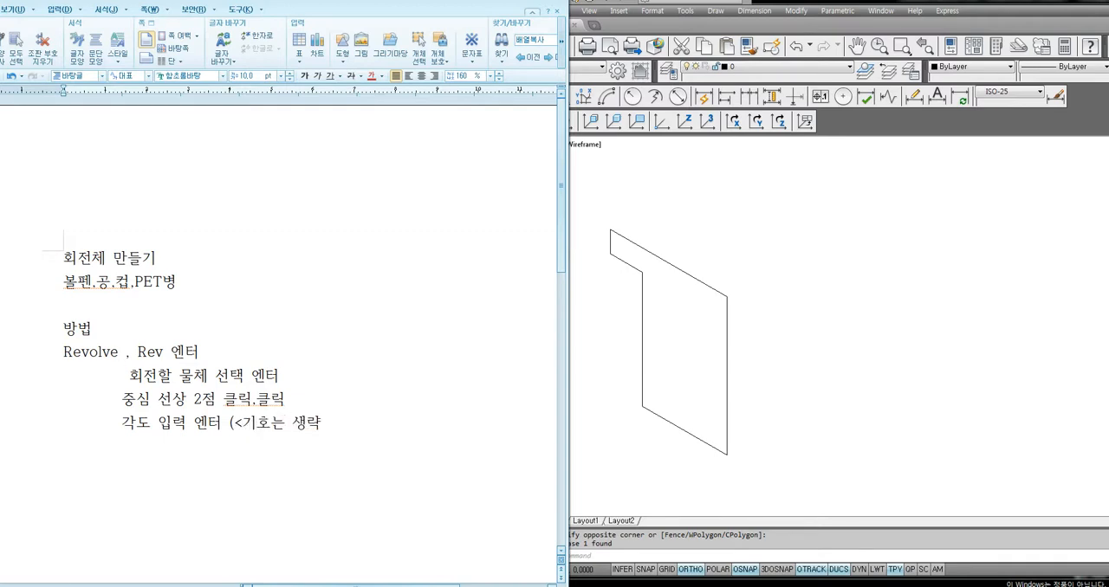
type("하고 수치만이")
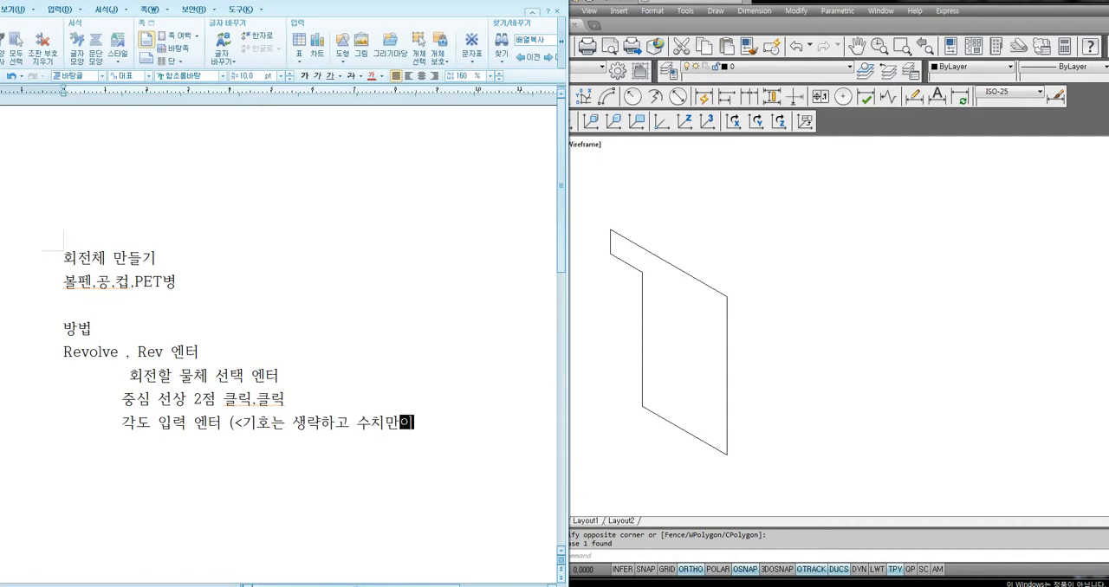
type("입력")
Append "(방향성고려)" to the end of the "중심 선상 2점 클릭,클릭" line
left_click_drag(122, 400, 274, 400)
left_click(310, 409)
type("(바방향성고려")
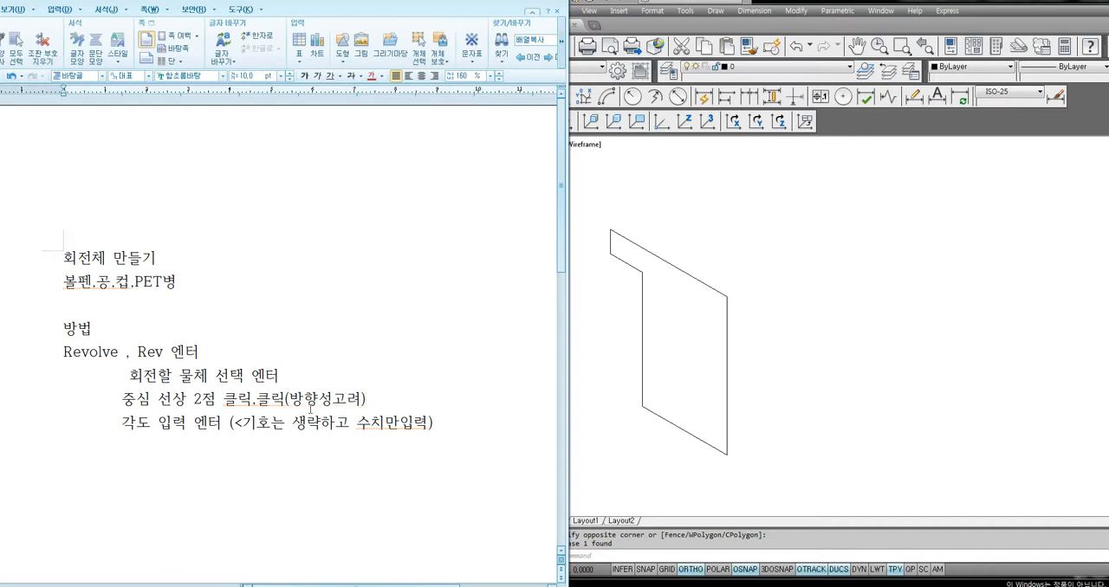
Switch to AutoCAD and revolve the upright profile a full 360 degrees about two points on its long vertical edge
left_click(664, 374)
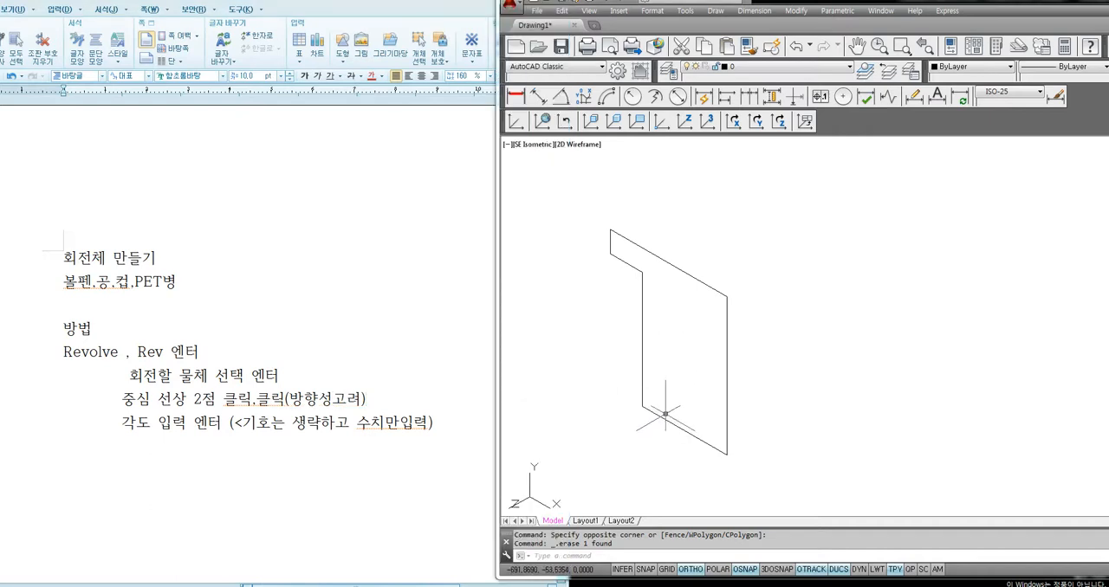
key("Return")
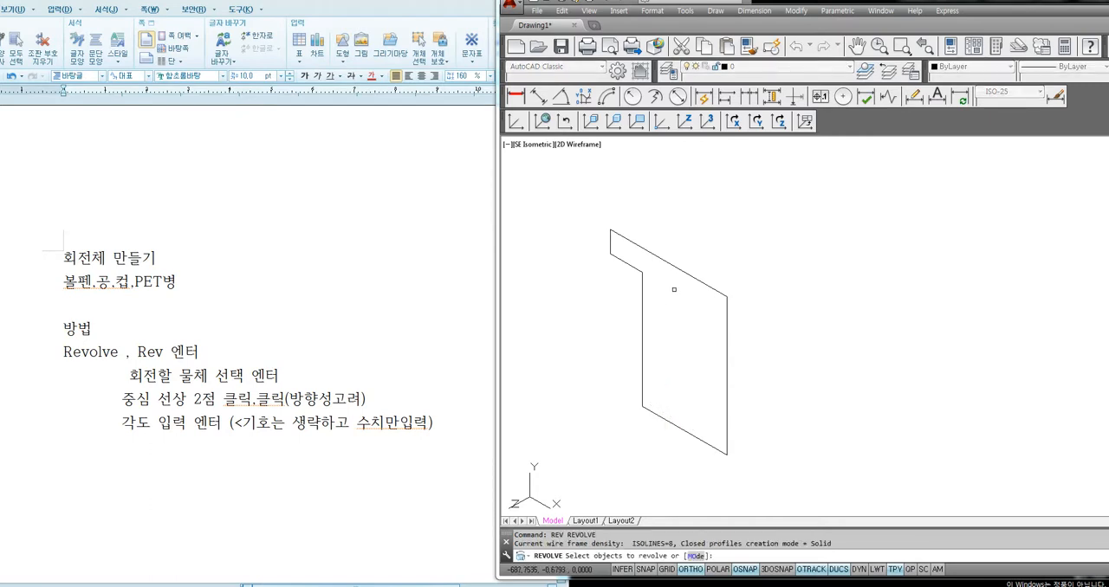
left_click(702, 281)
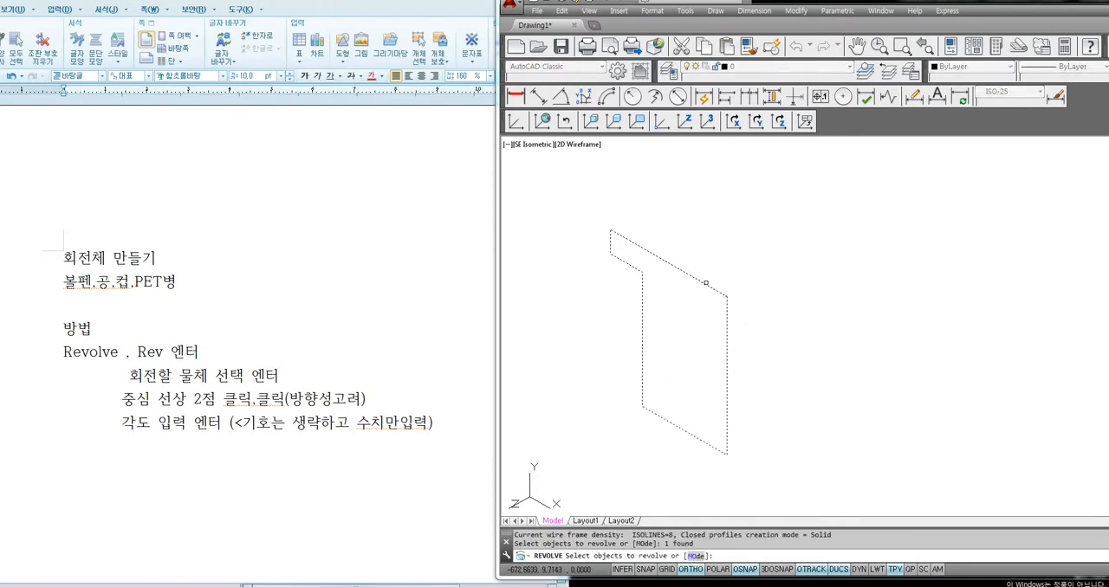
key("Return")
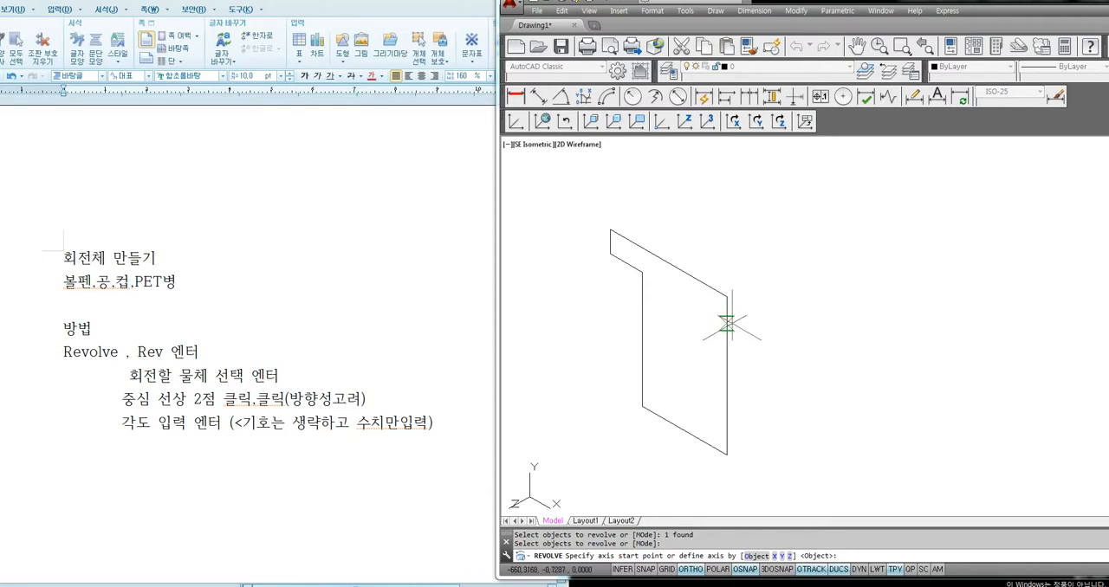
left_click(727, 375)
left_click(722, 395)
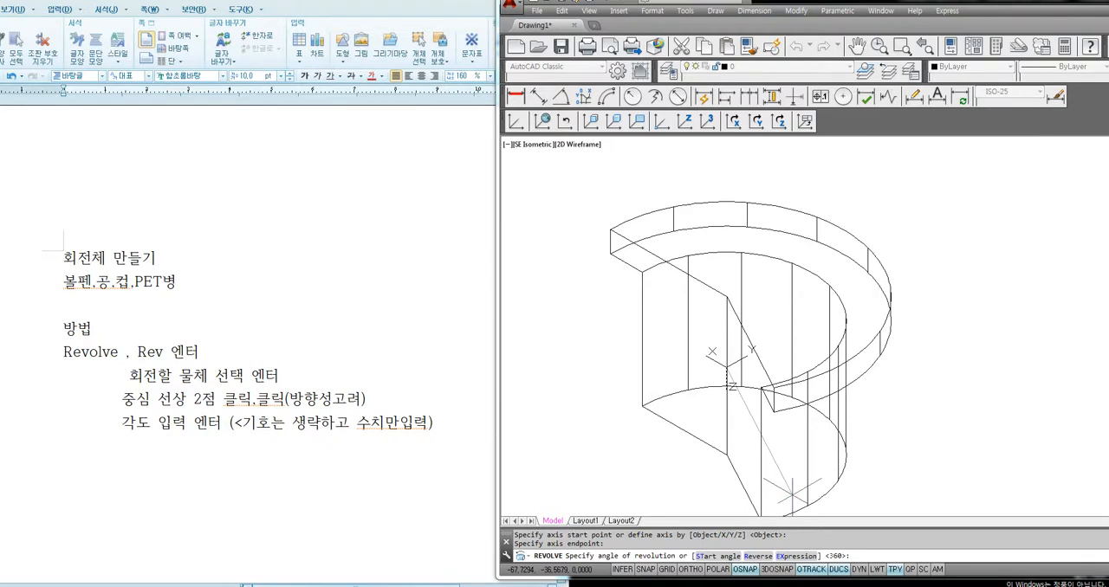
key("Return")
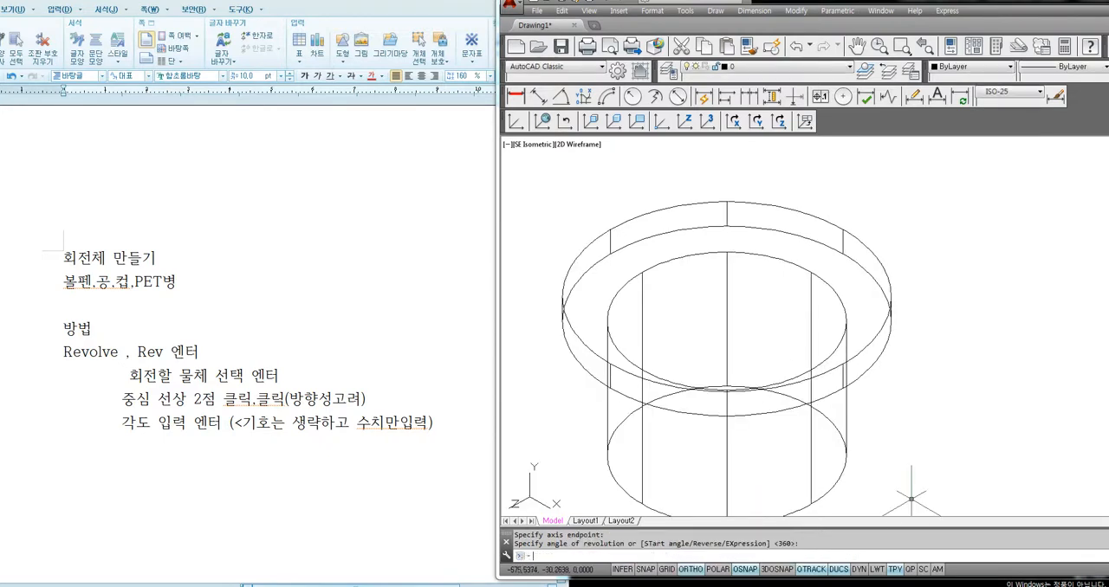
Set the visual style to Conceptual to shade the revolved solid
type("sha")
key("Return")
type("c")
key("Return")
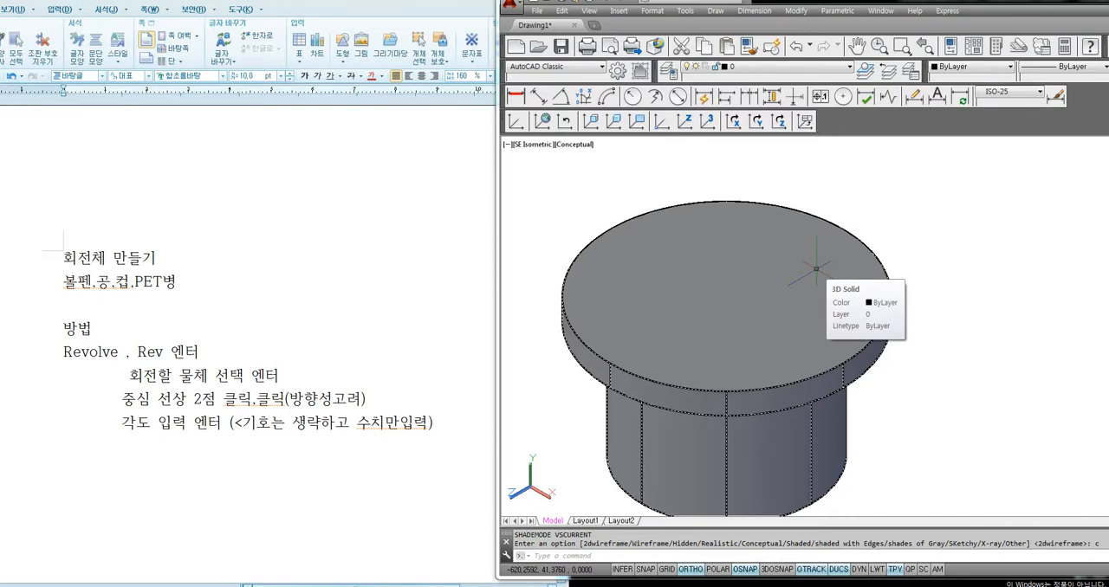
Paste another copy of the half profile beside the revolved solid
scroll(815, 269, "down", 3)
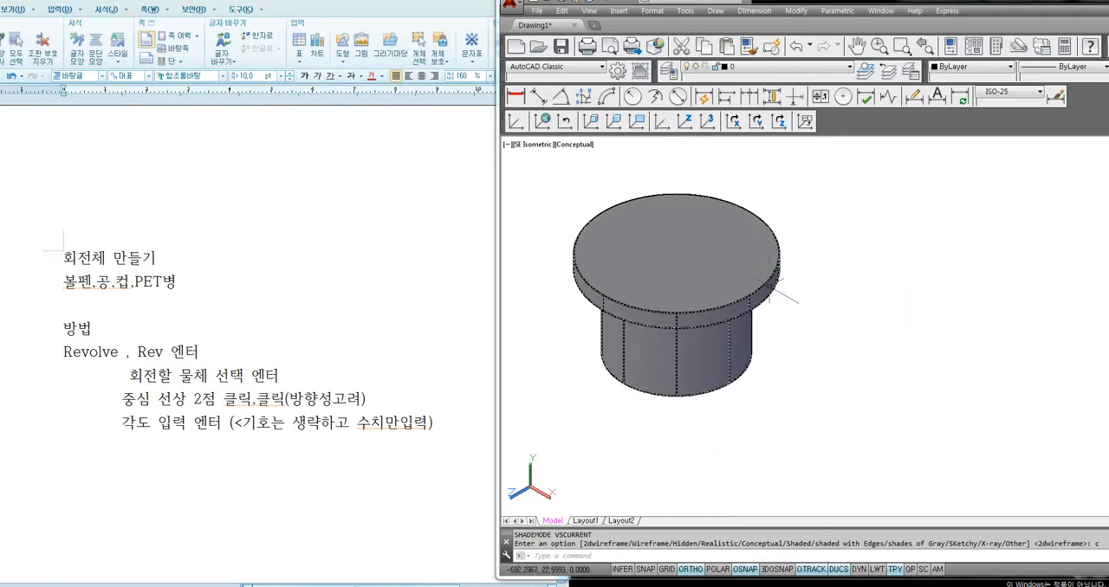
key("ctrl+v")
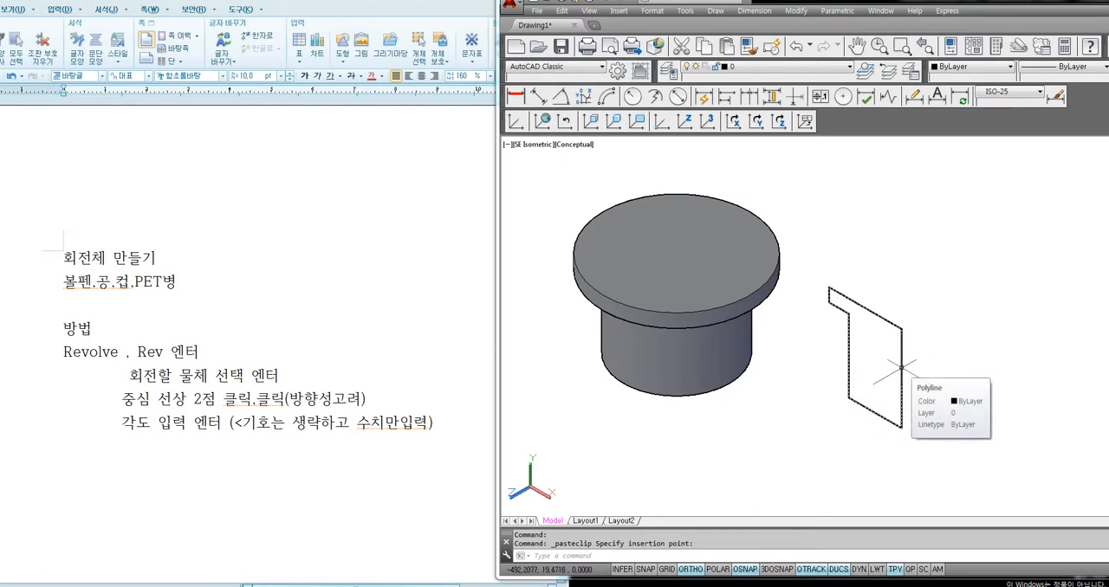
left_click(901, 367)
Revolve the pasted half profile 180 degrees about its long vertical edge, picking the axis from an upper to a lower point, and undo it
type("rev")
key("Return")
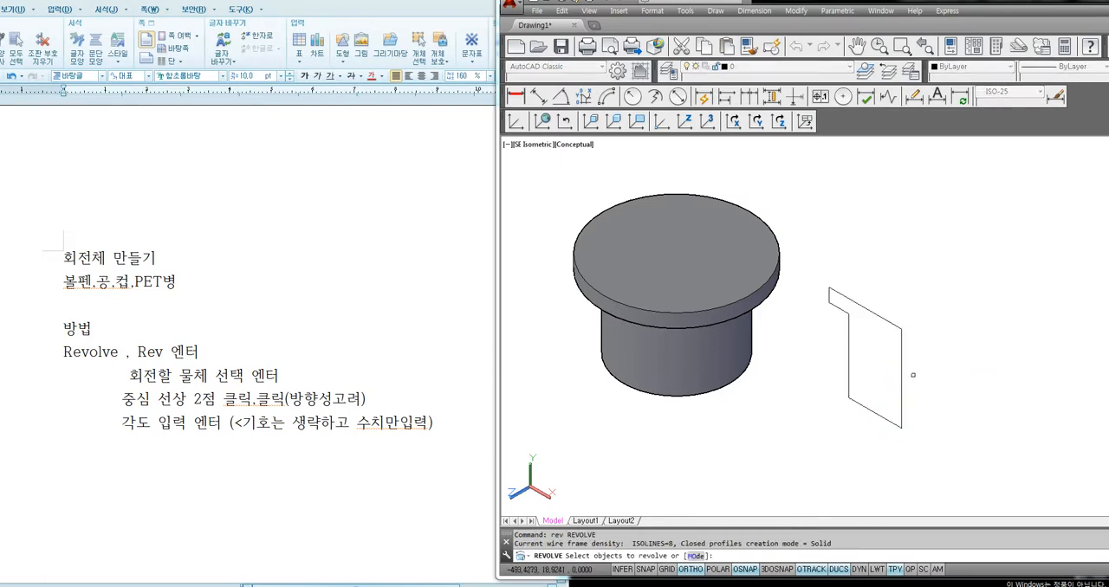
left_click(902, 373)
key("Return")
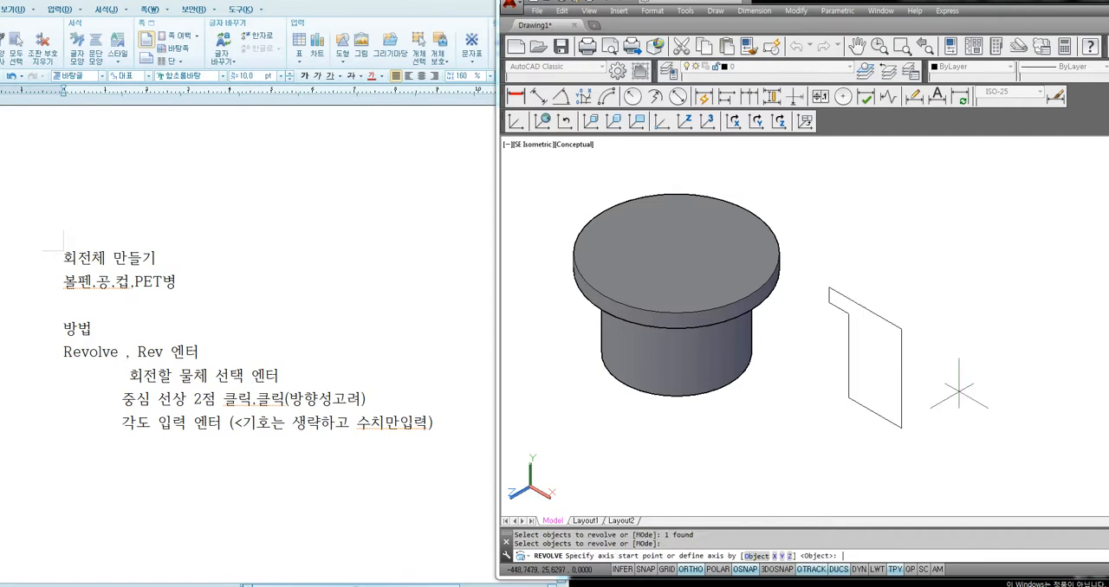
left_click(900, 350)
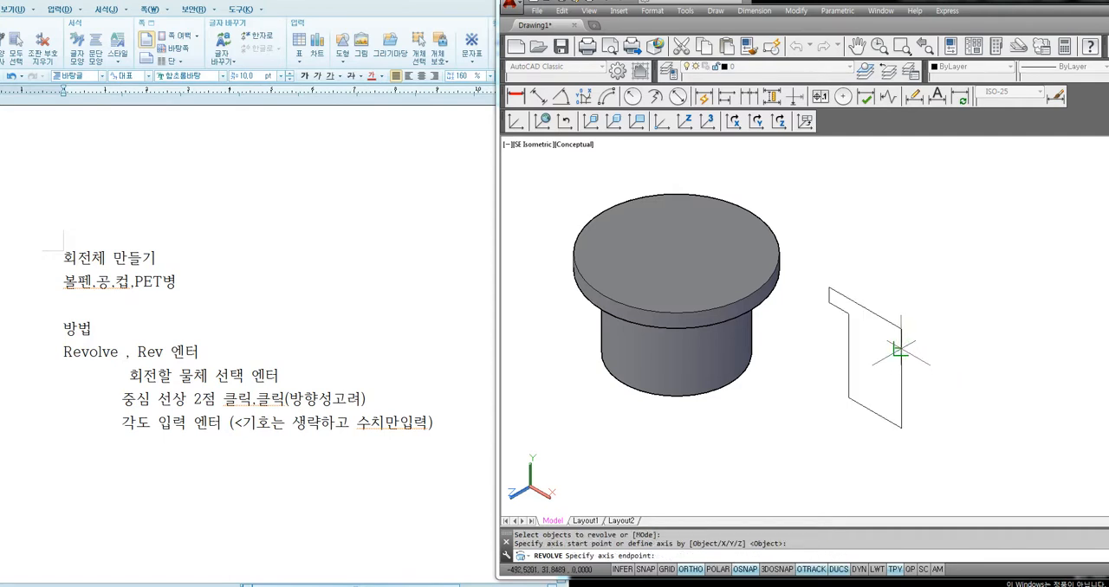
left_click(901, 399)
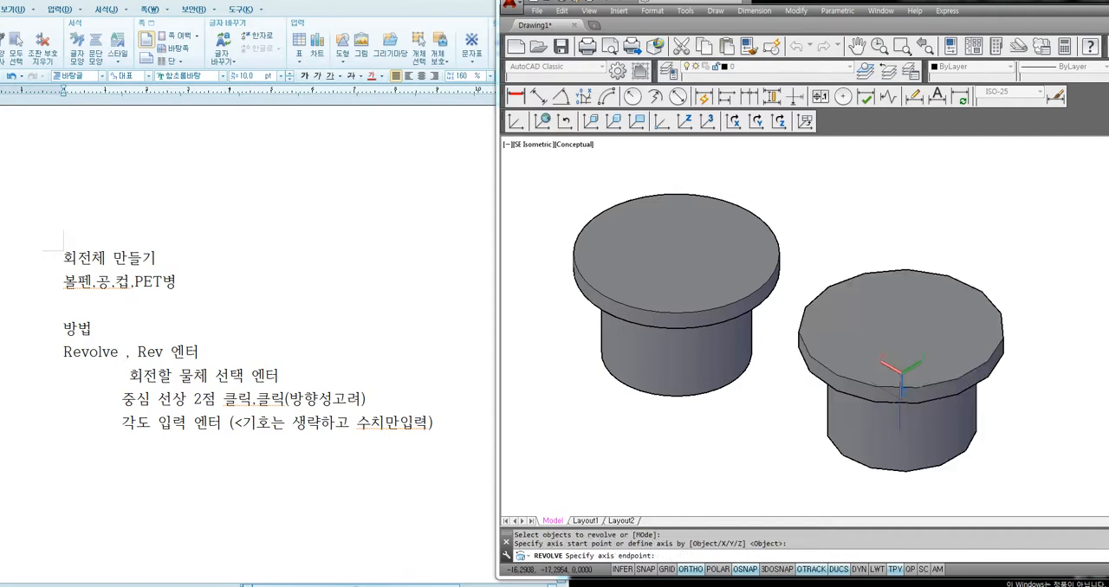
type("18")
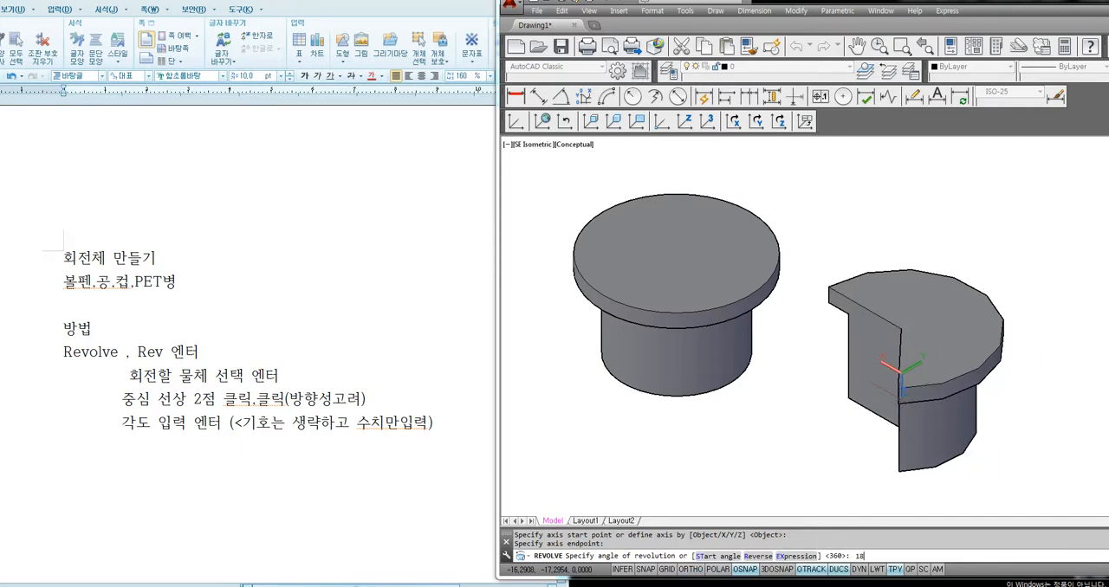
type("0")
key("Return")
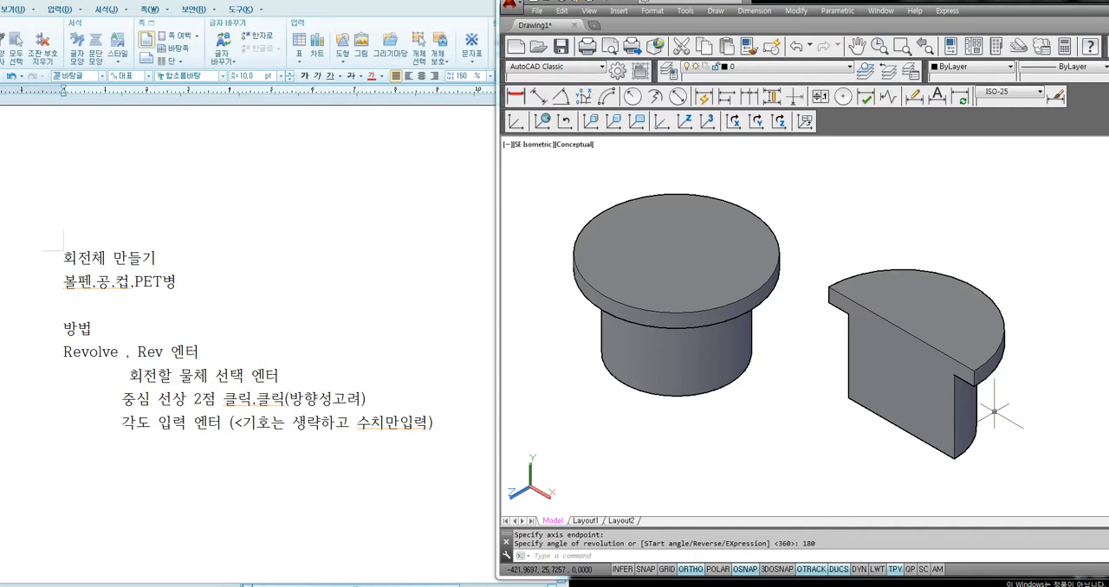
key("ctrl+z")
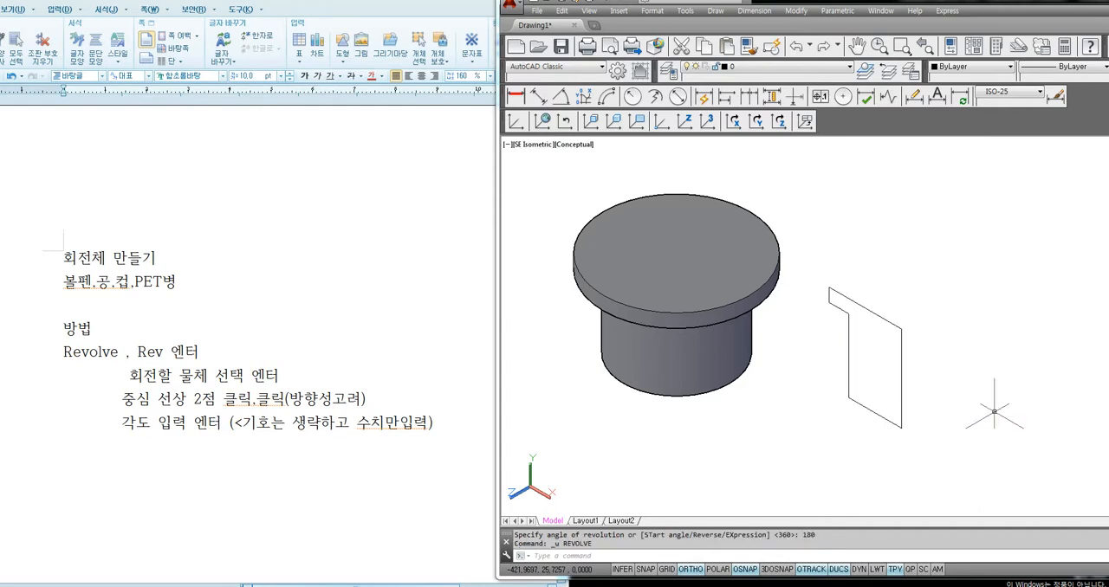
Revolve the half profile 180 degrees about the same edge, picking the axis from the bottom endpoint upward, and undo it
type("re")
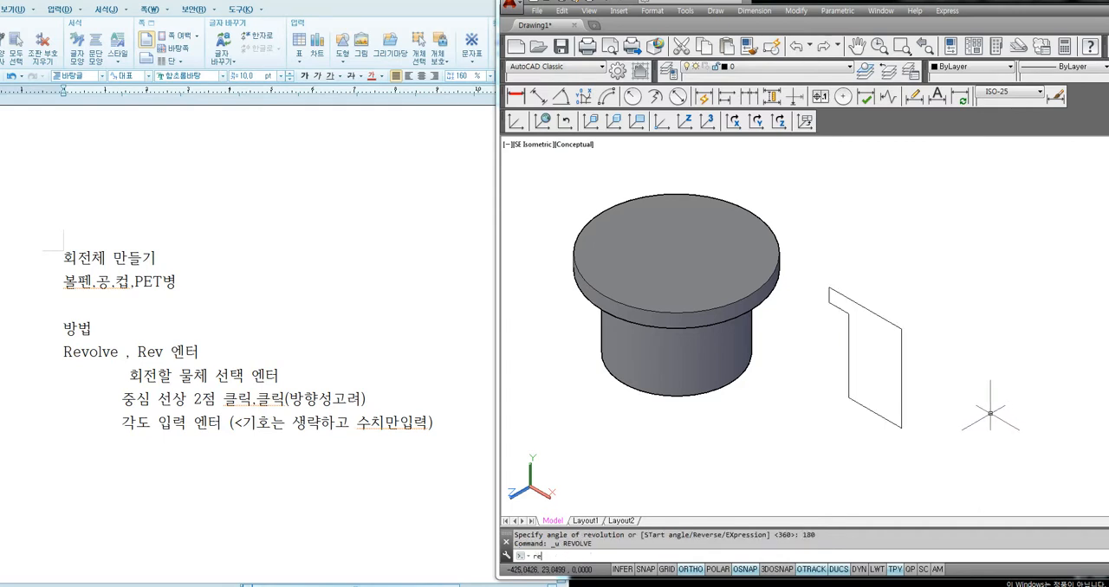
type("v")
key("Return")
left_click(901, 400)
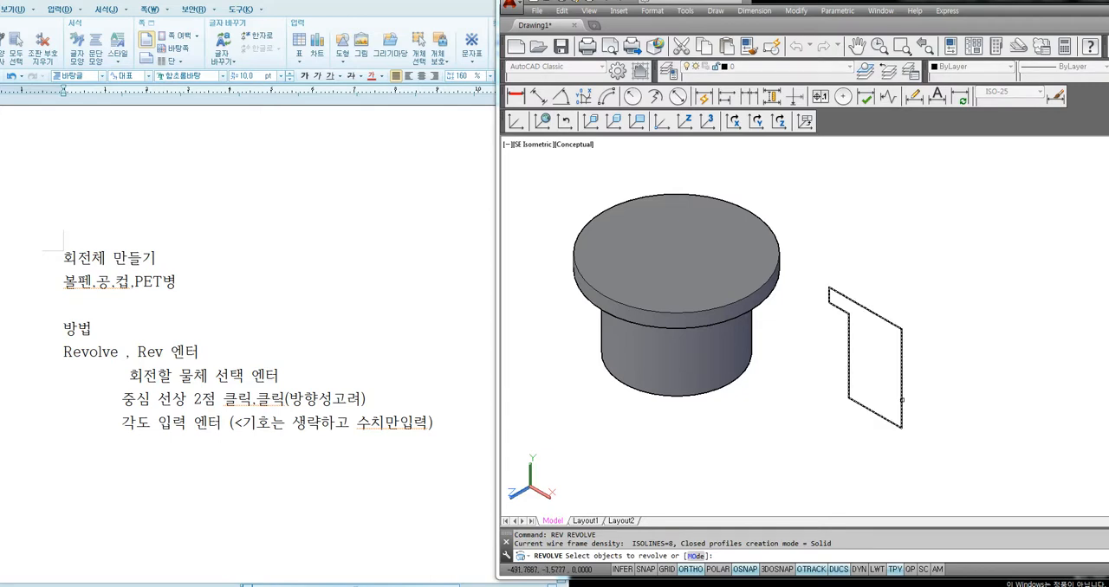
key("Return")
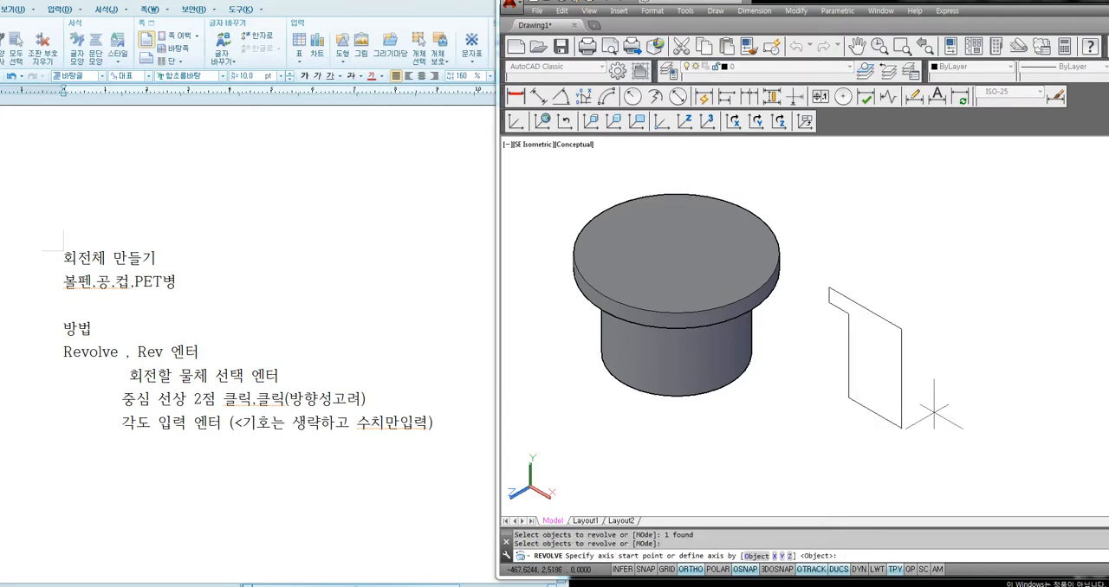
left_click(902, 427)
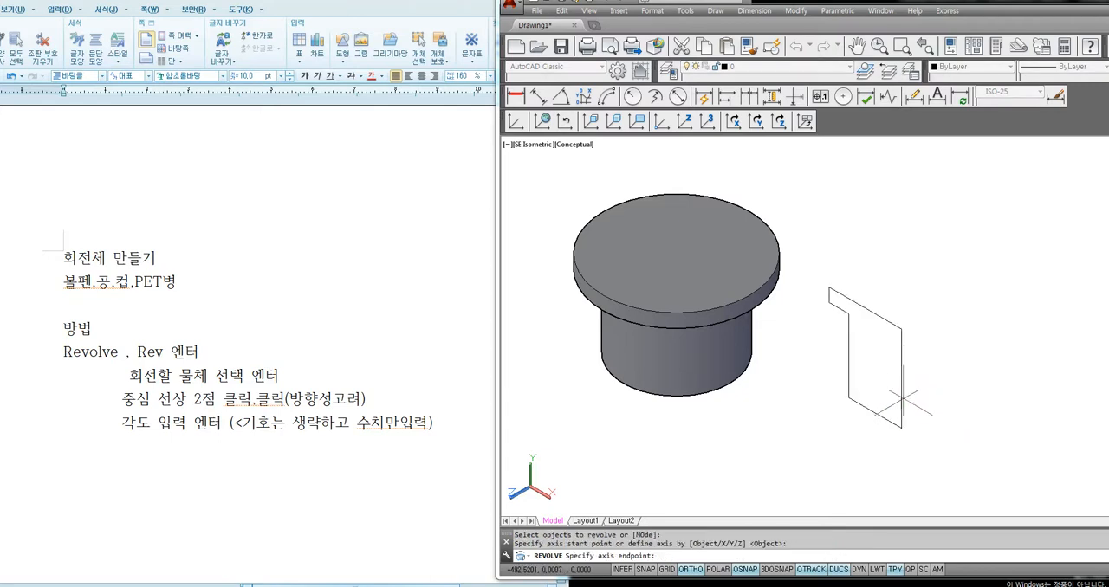
left_click(901, 344)
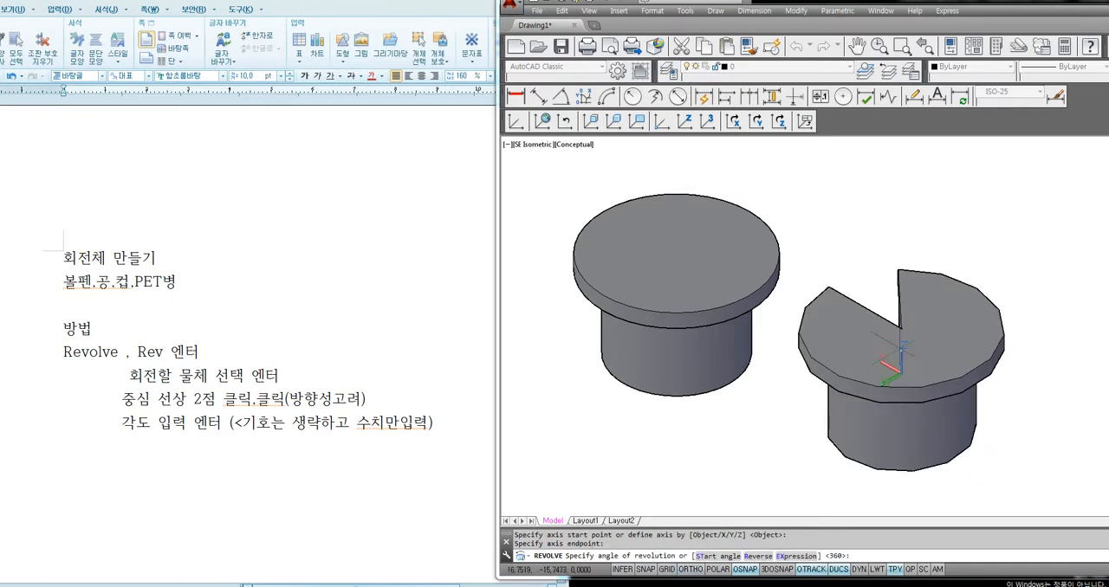
type("180")
key("Return")
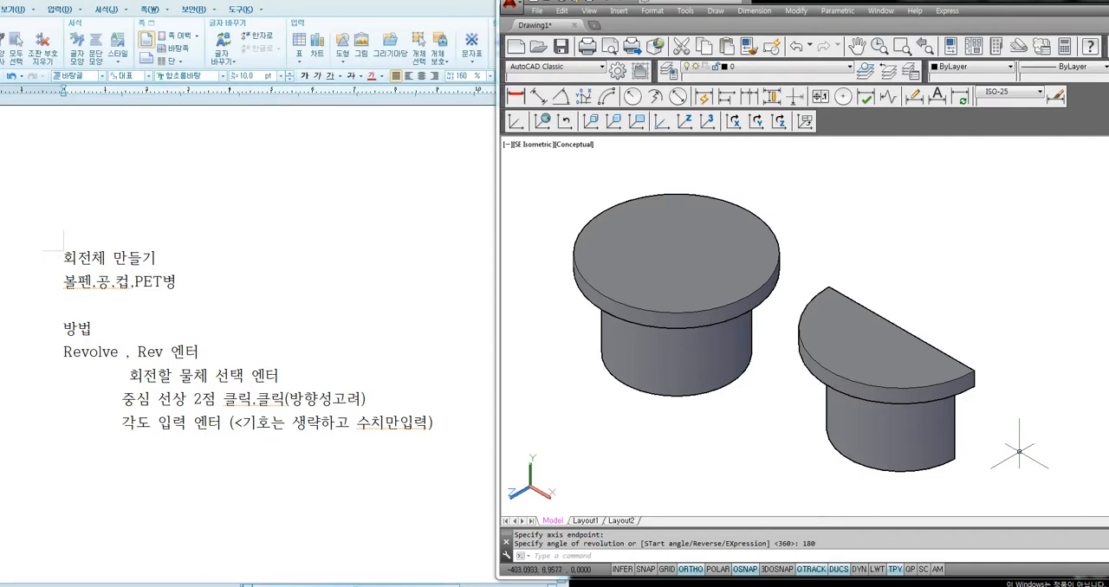
key("ctrl+z")
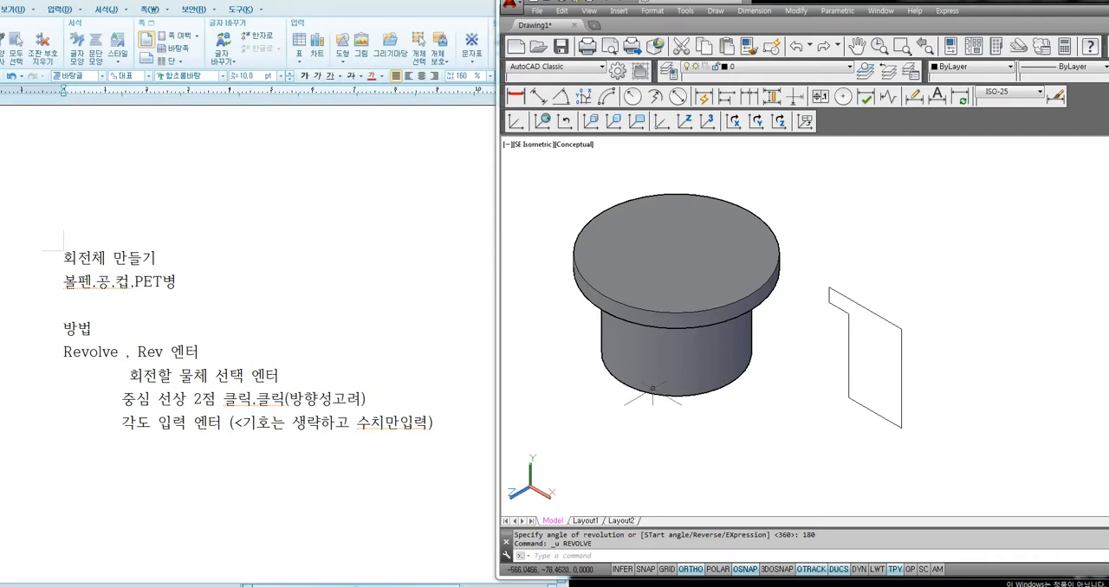
Switch to the word processor notes and highlight "중심 선상 2점 클릭,클릭" to point out the axis-picking instruction
left_click_drag(271, 399, 365, 398)
left_click(381, 395)
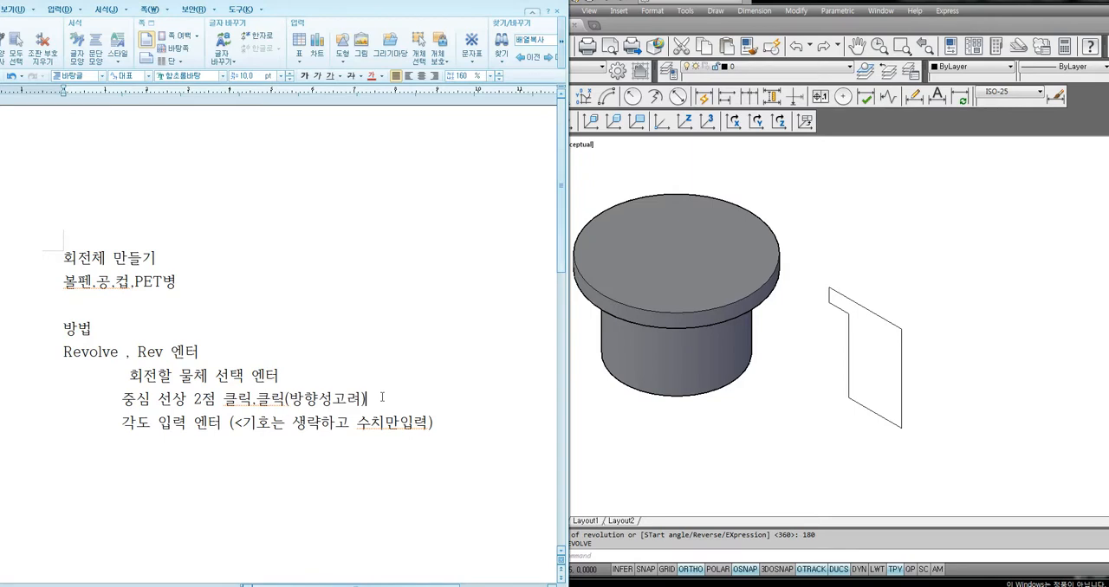
left_click_drag(122, 399, 279, 404)
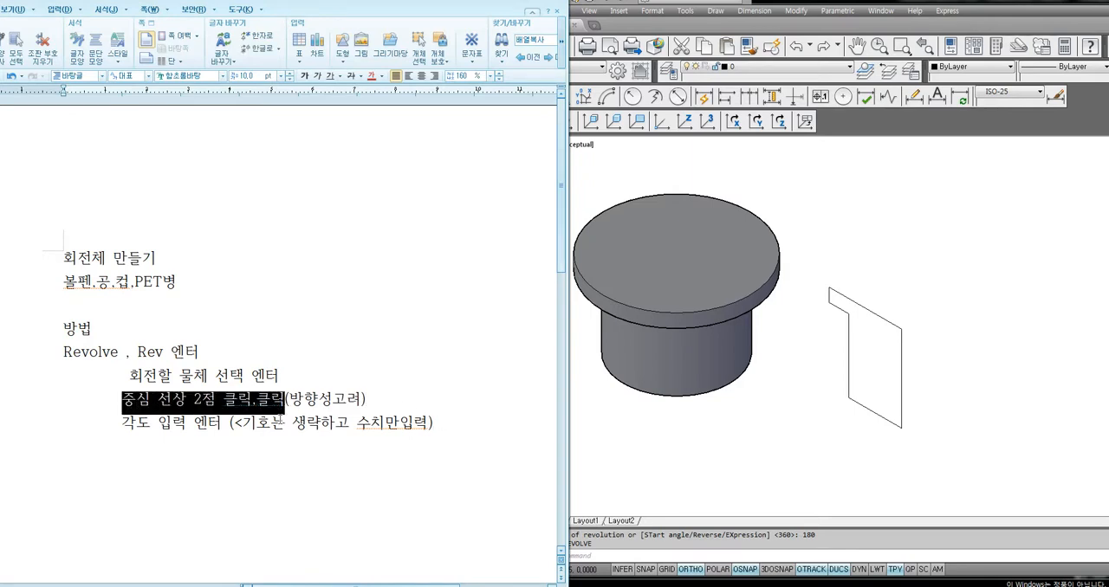
left_click(461, 431)
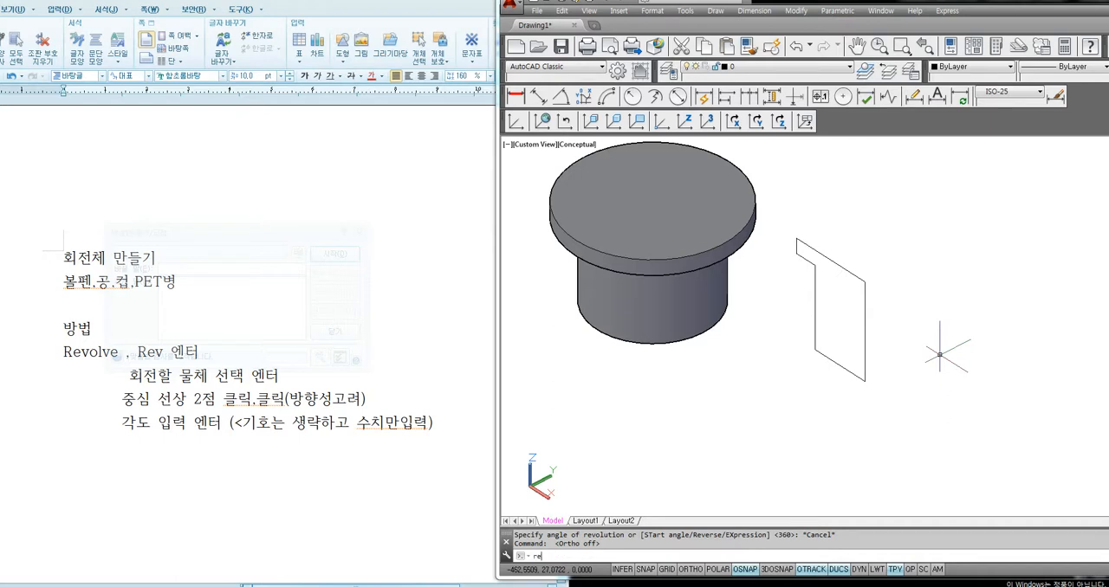
Try to revolve the half profile in AutoCAD about its long vertical edge, picked downward, using the Reverse option to flip the direction
type("v")
key("Return")
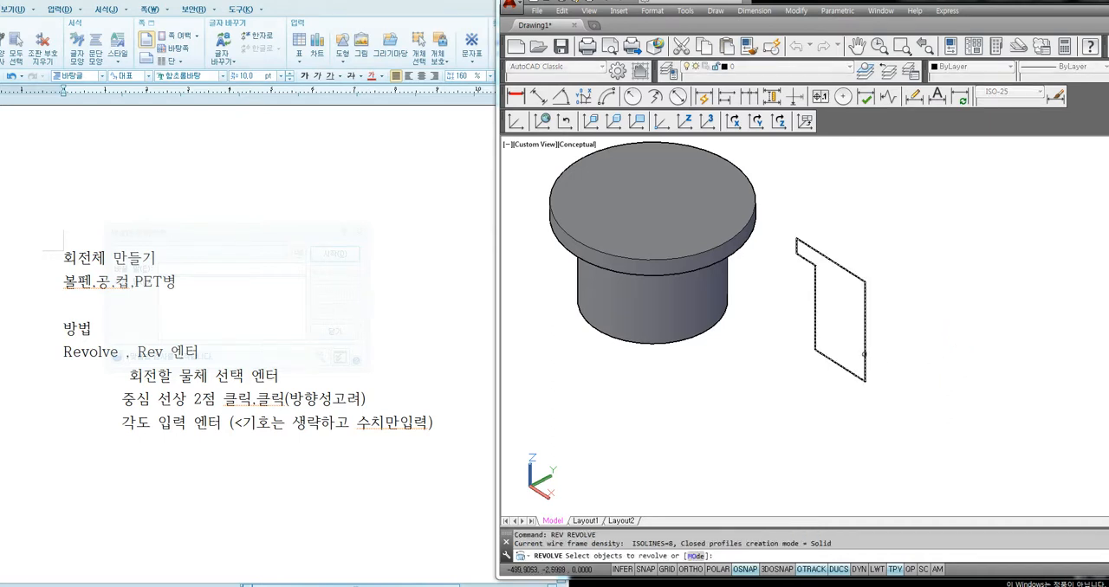
left_click(864, 354)
key("Return")
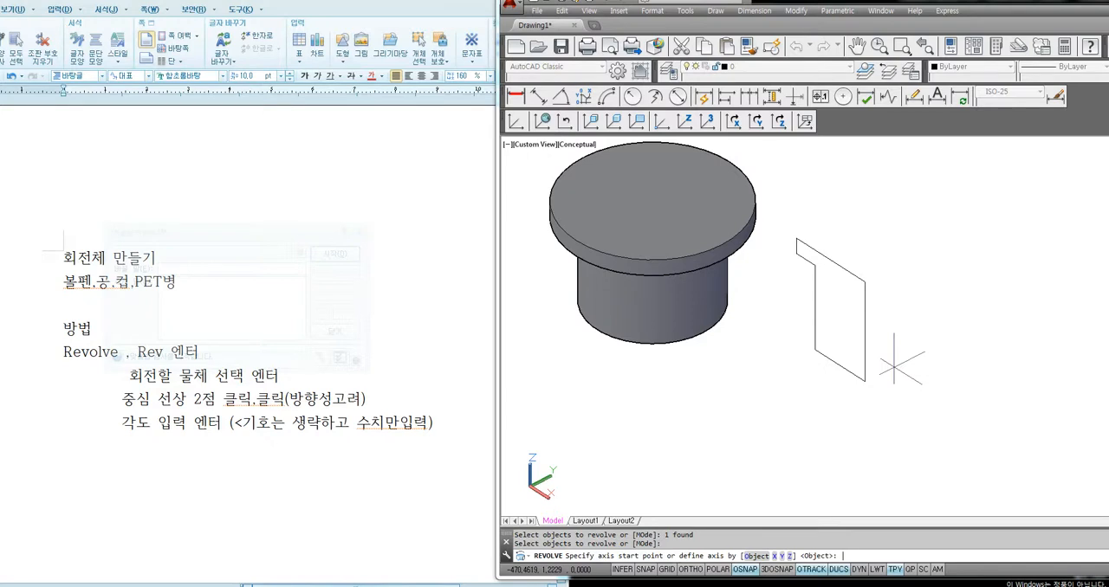
left_click(864, 309)
left_click(865, 375)
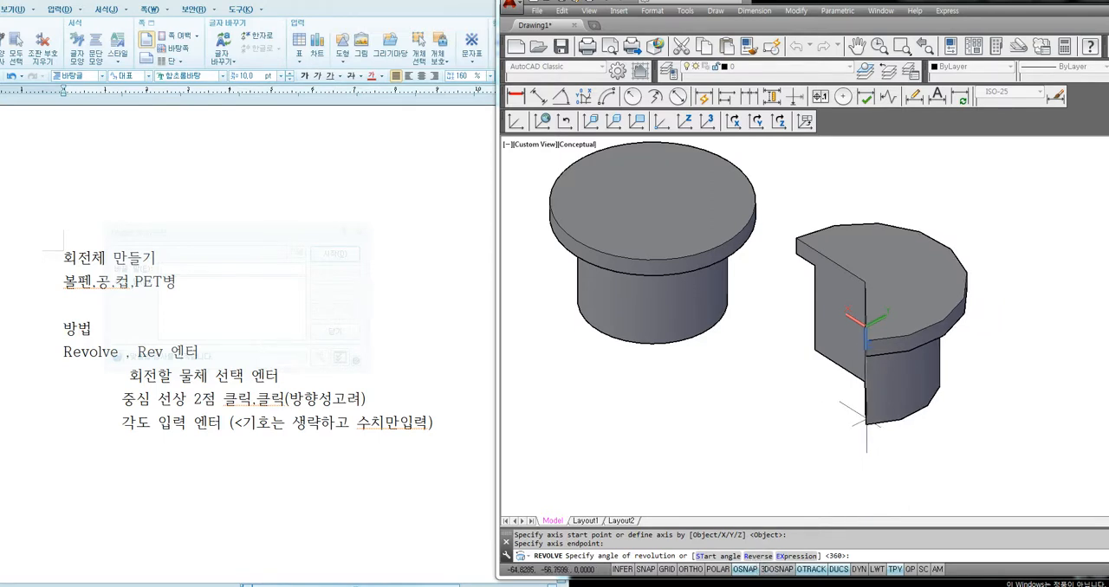
key("Return")
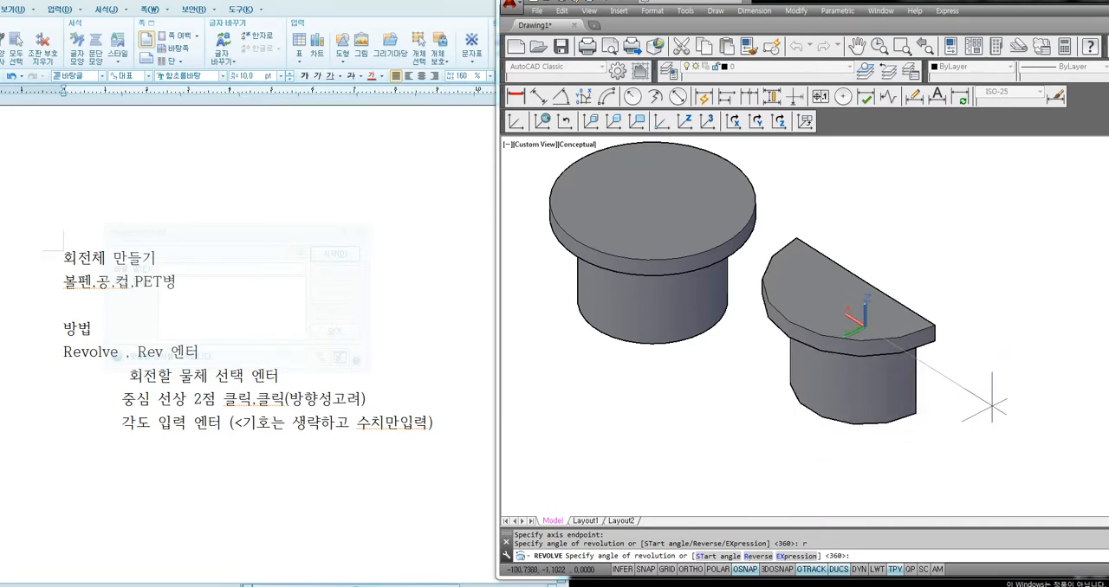
key("Escape")
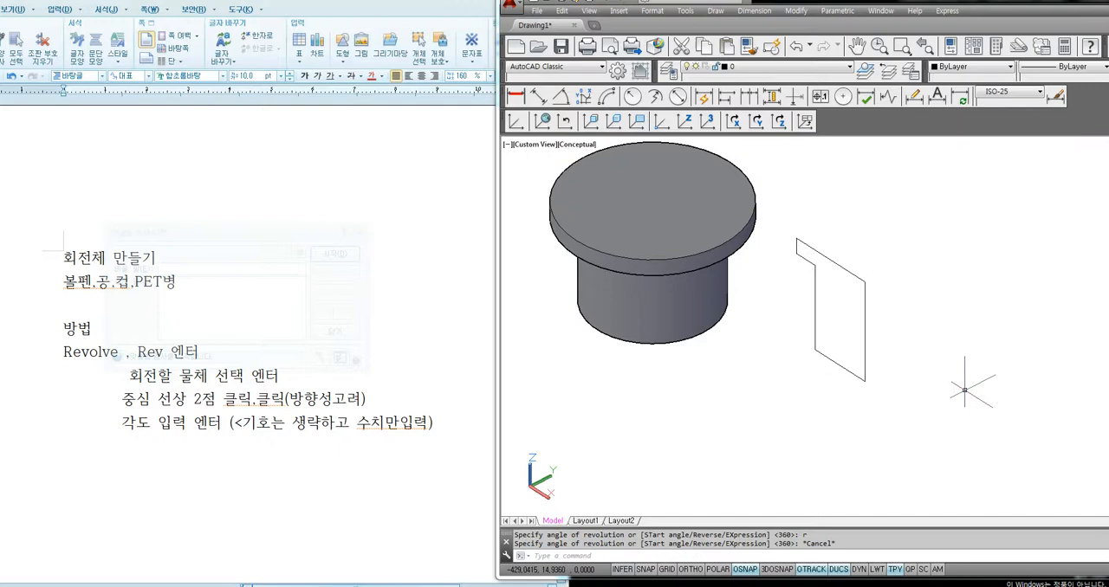
left_click(884, 272)
left_click(883, 283)
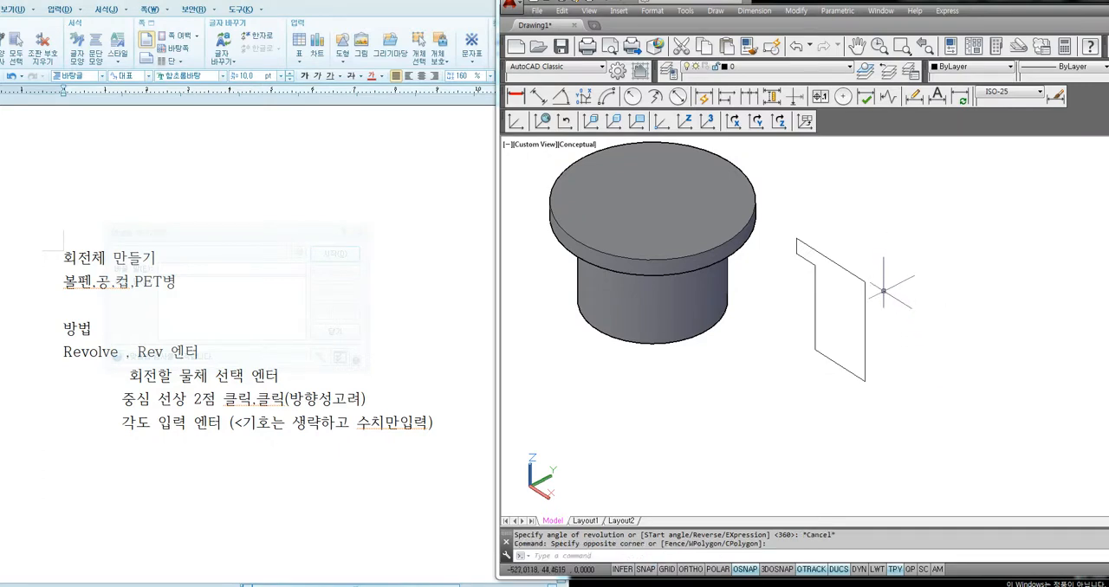
left_click(882, 267)
left_click(892, 276)
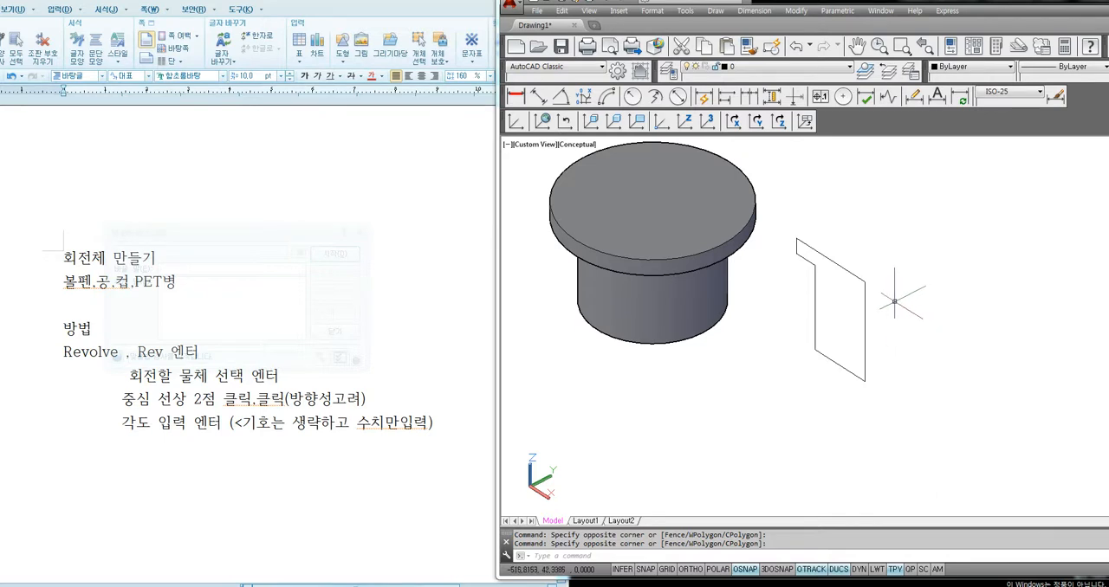
Erase the revolved solid and the remaining half profile together
scroll(887, 317, "down", 2)
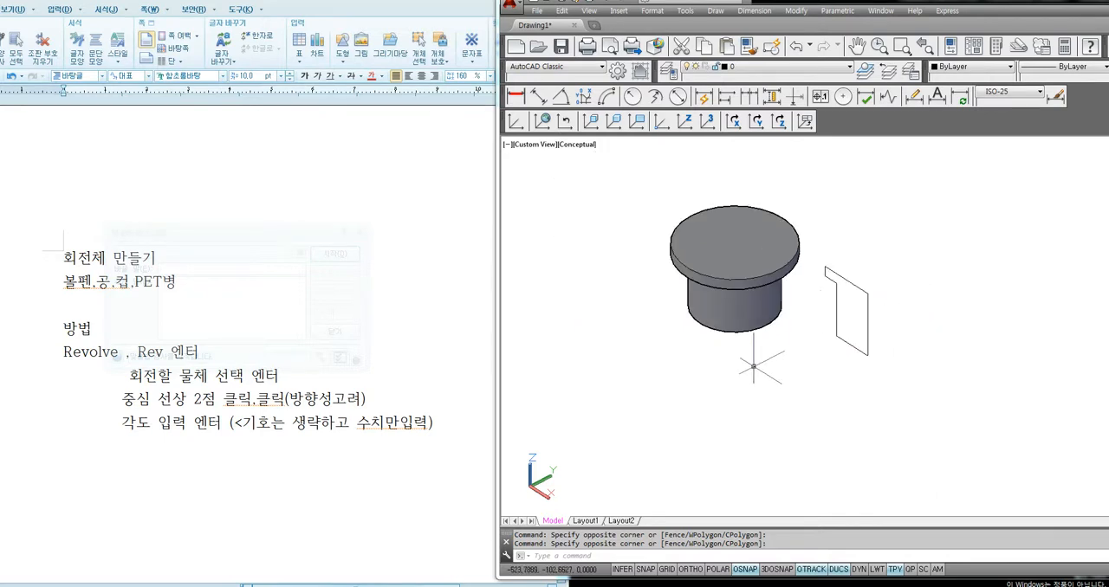
left_click(905, 210)
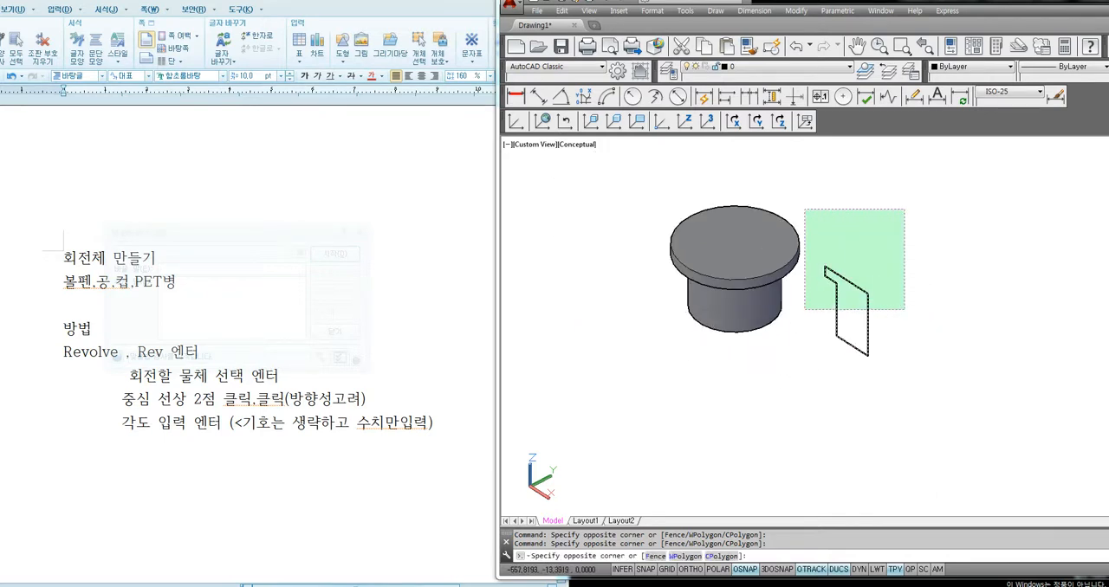
left_click(726, 347)
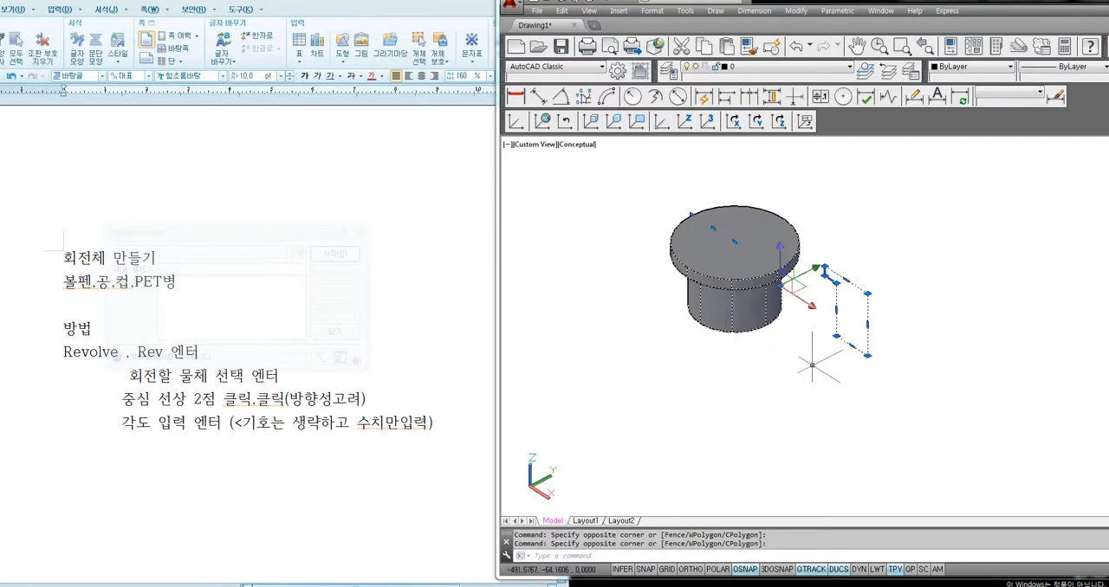
key("Delete")
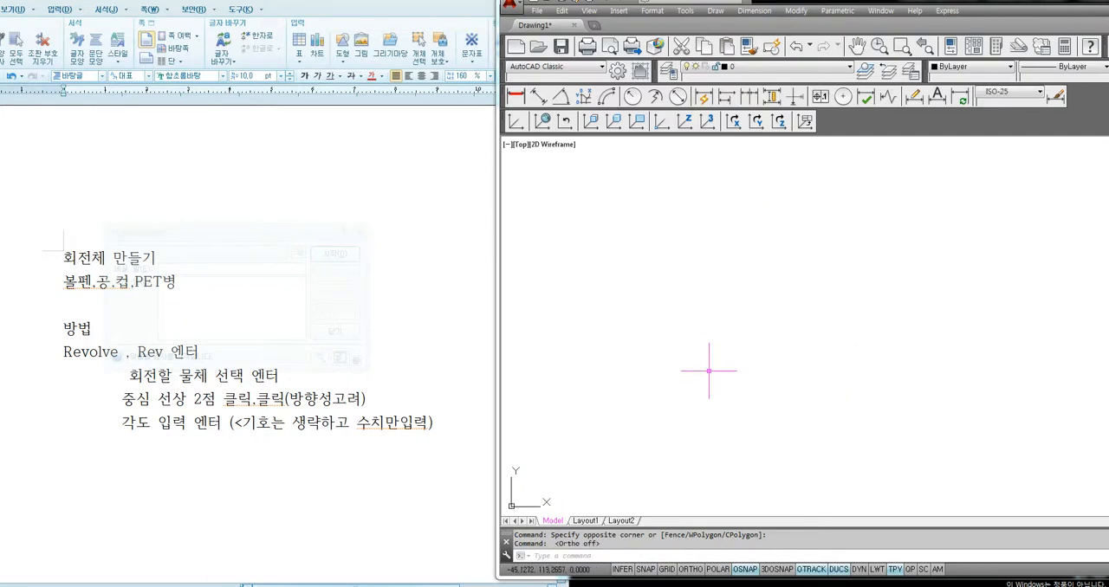
Reset the UCS to World and display the plan view of the current UCS
type("ucs")
key("Return")
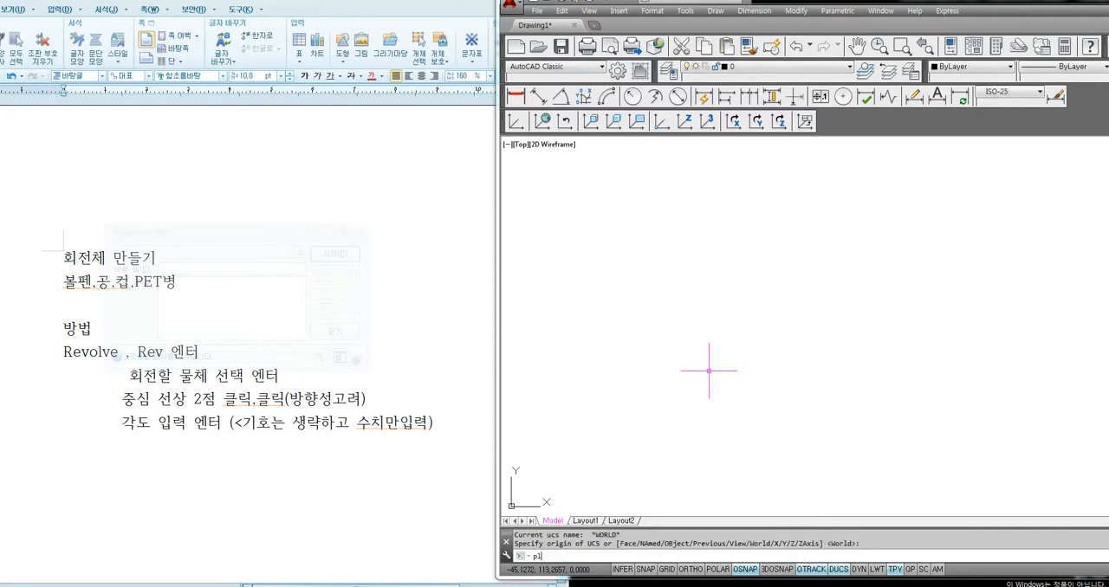
type("plan")
key("Return")
key("Return")
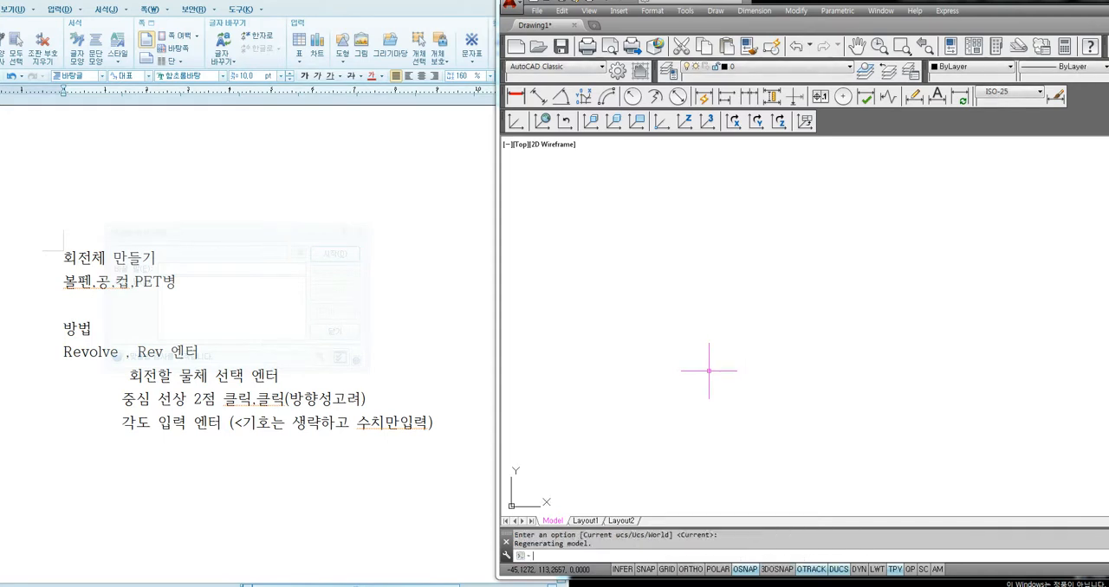
Turn on Ortho mode for drawing in the plan view
left_click(651, 429)
key("F8")
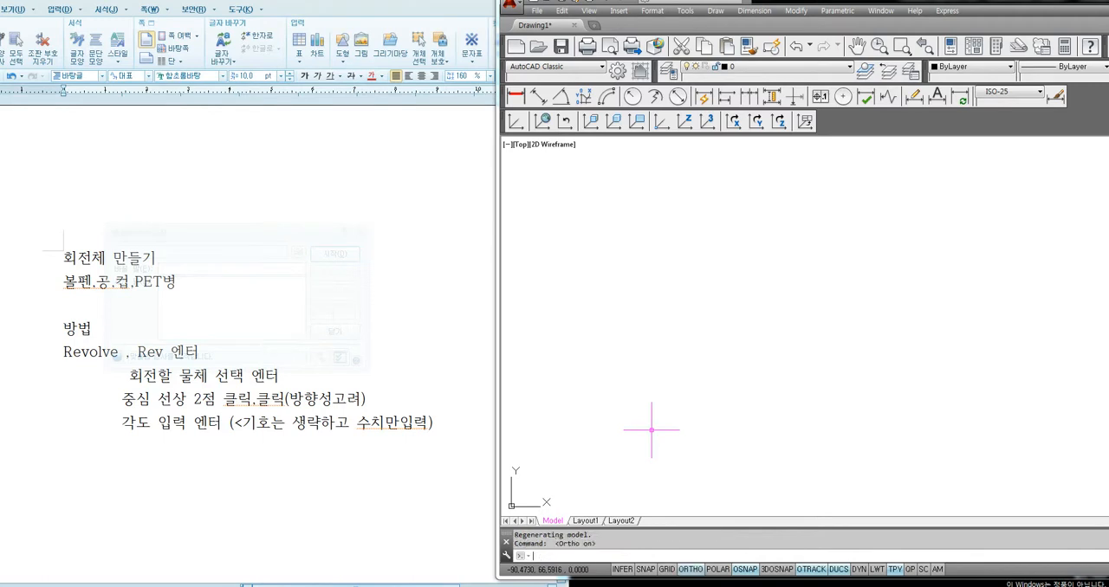
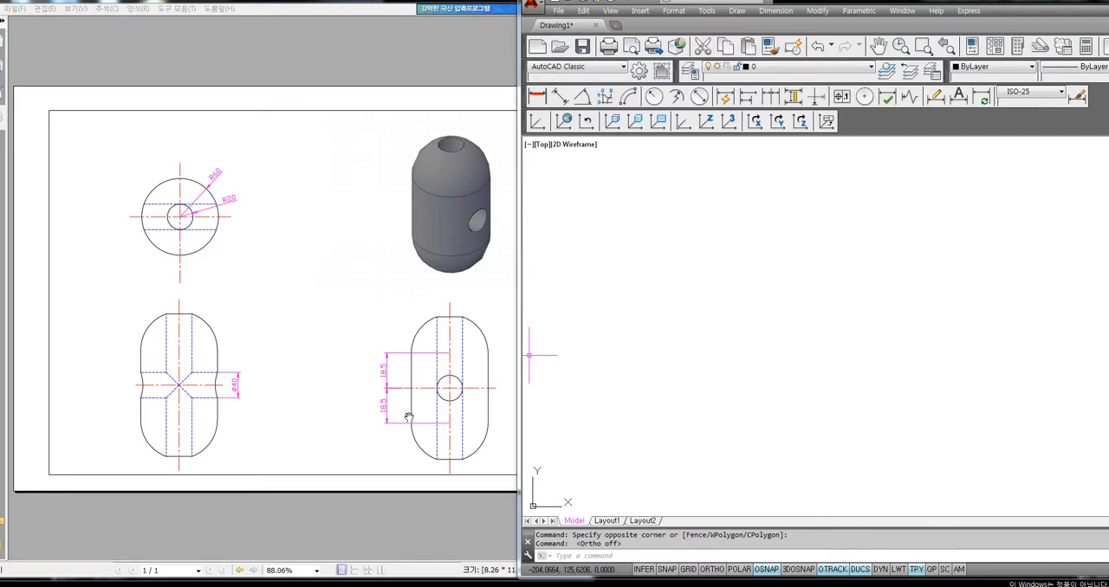
type("rec")
key("Return")
left_click(735, 389)
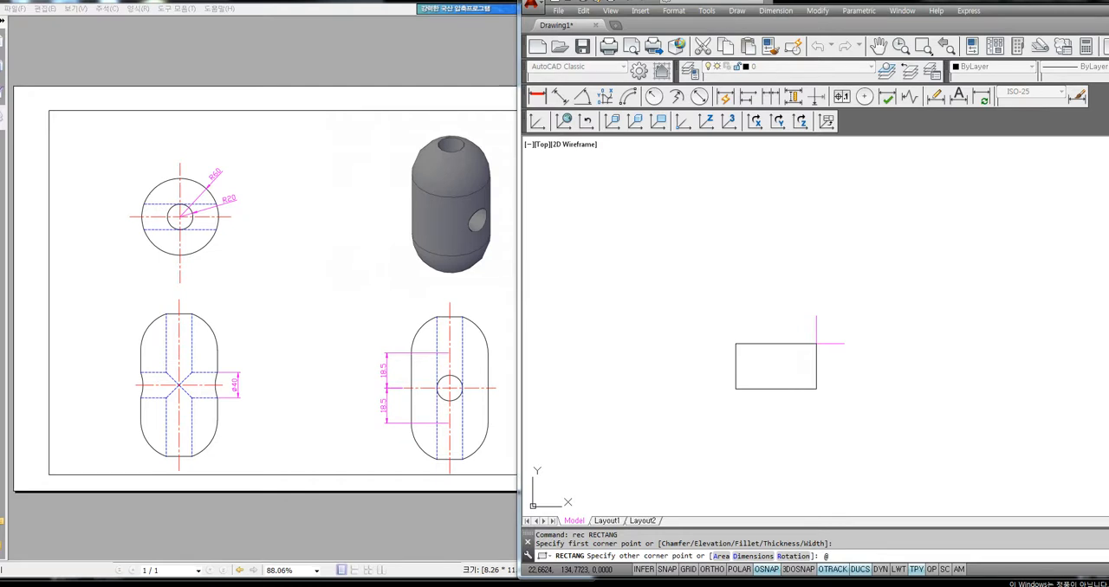
key("Return")
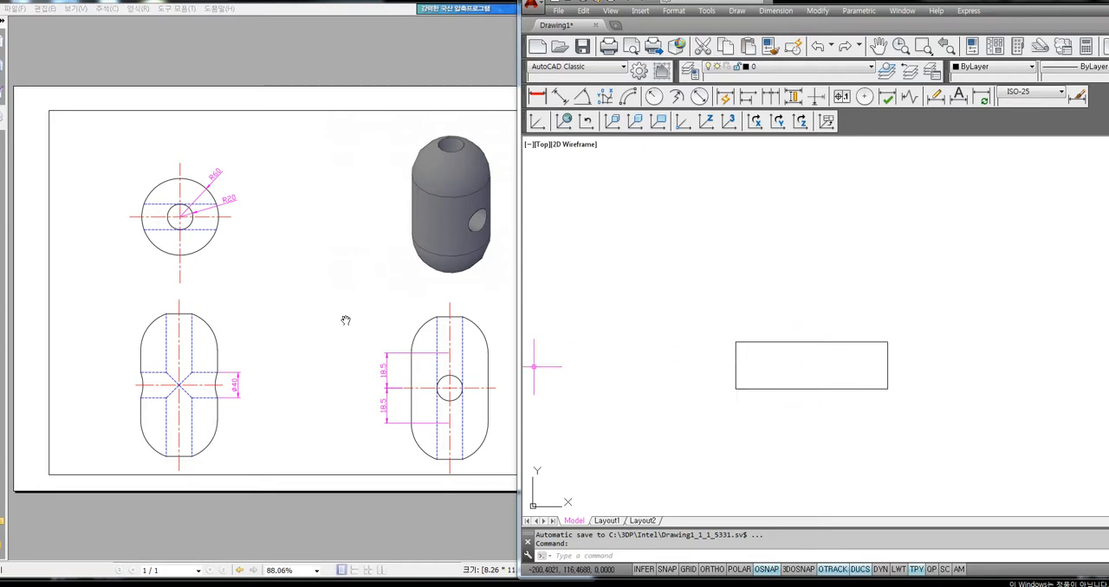
left_click(907, 297)
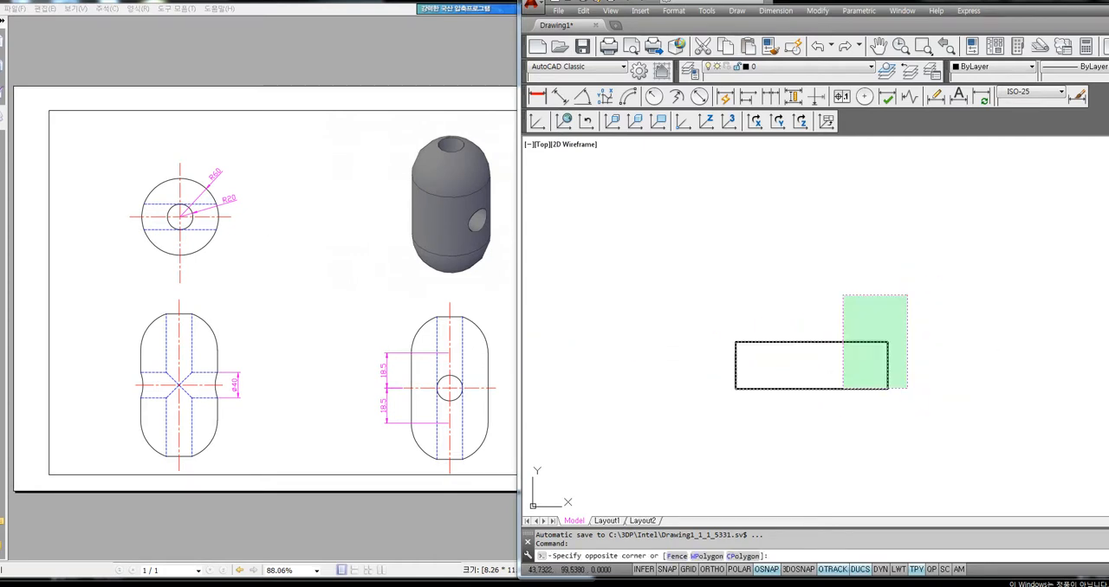
left_click(841, 388)
key("Delete")
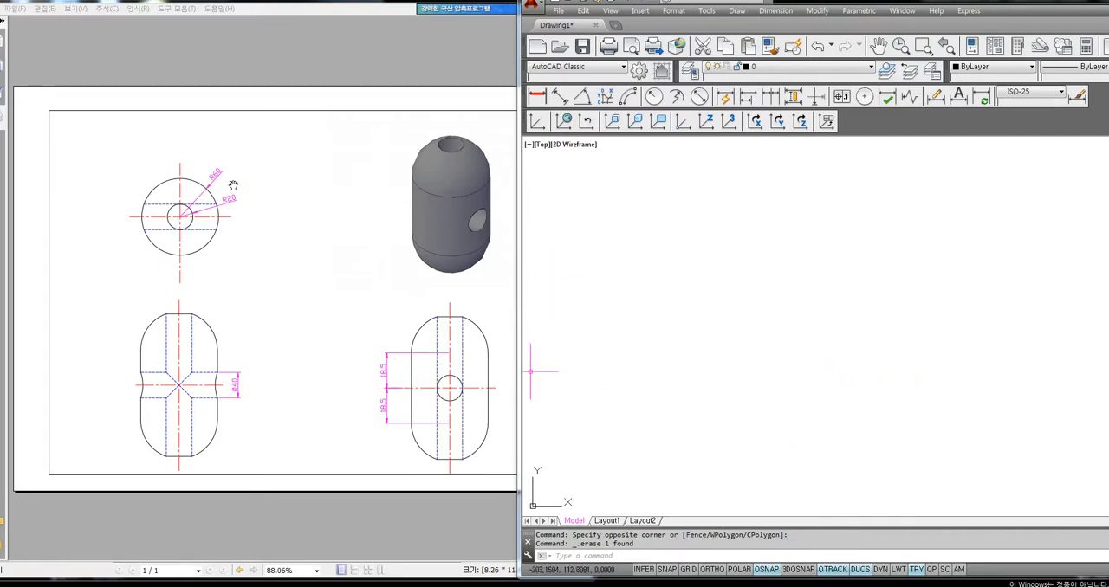
type("rec")
key("Return")
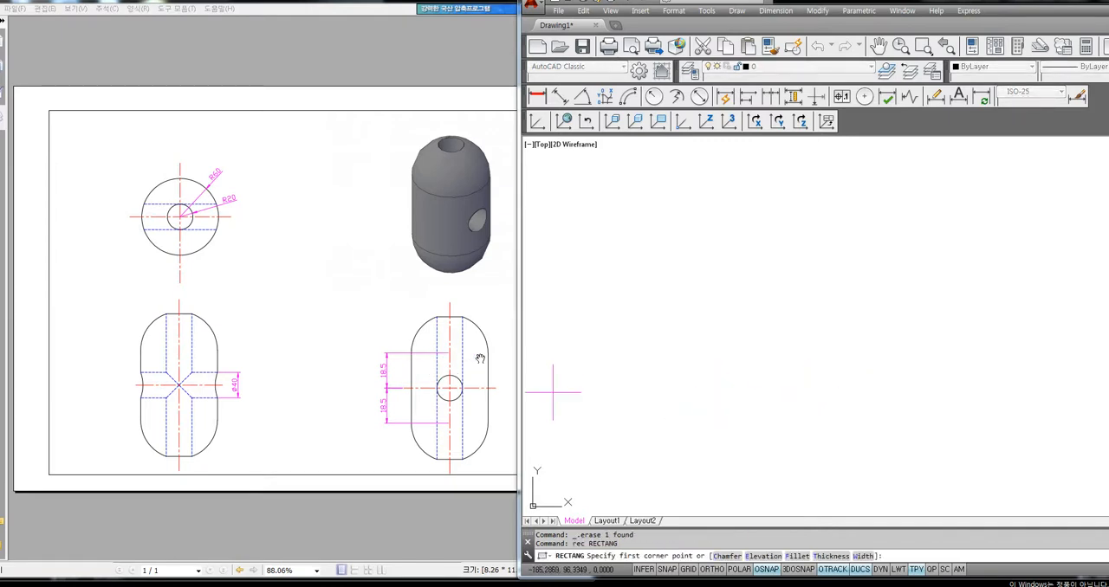
left_click(679, 410)
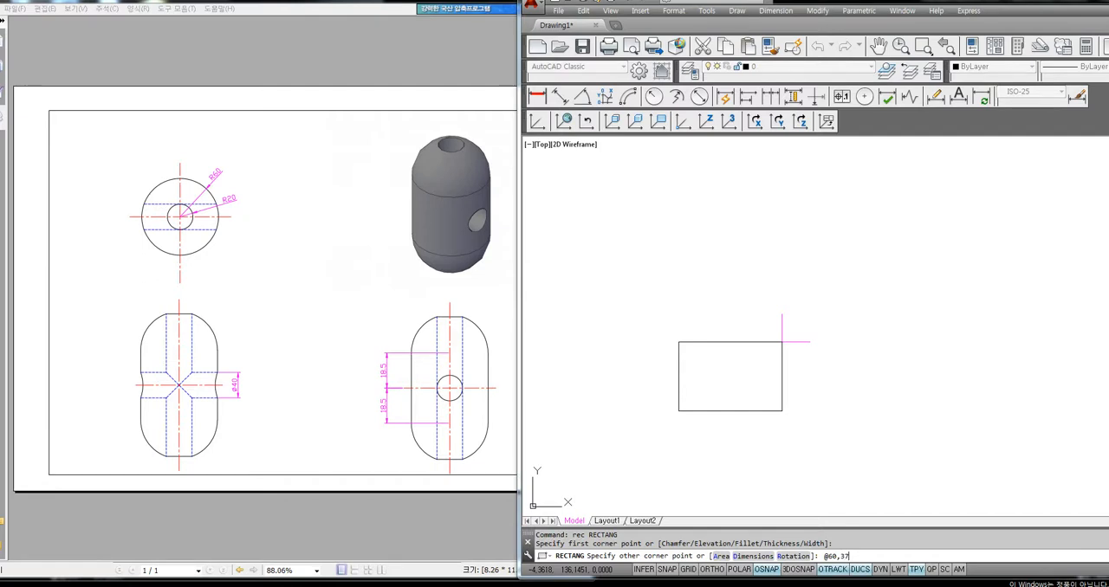
key("Return")
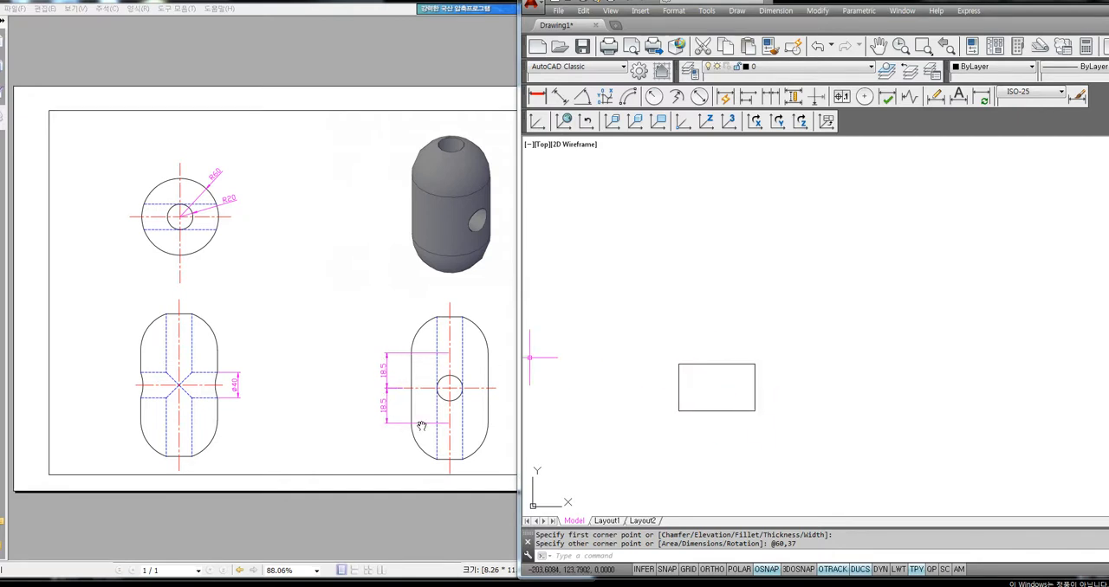
Draw two circles of radius 30 centred on the midpoints of the rectangle's upper and lower edges, reaching its corners
type("c")
key("Return")
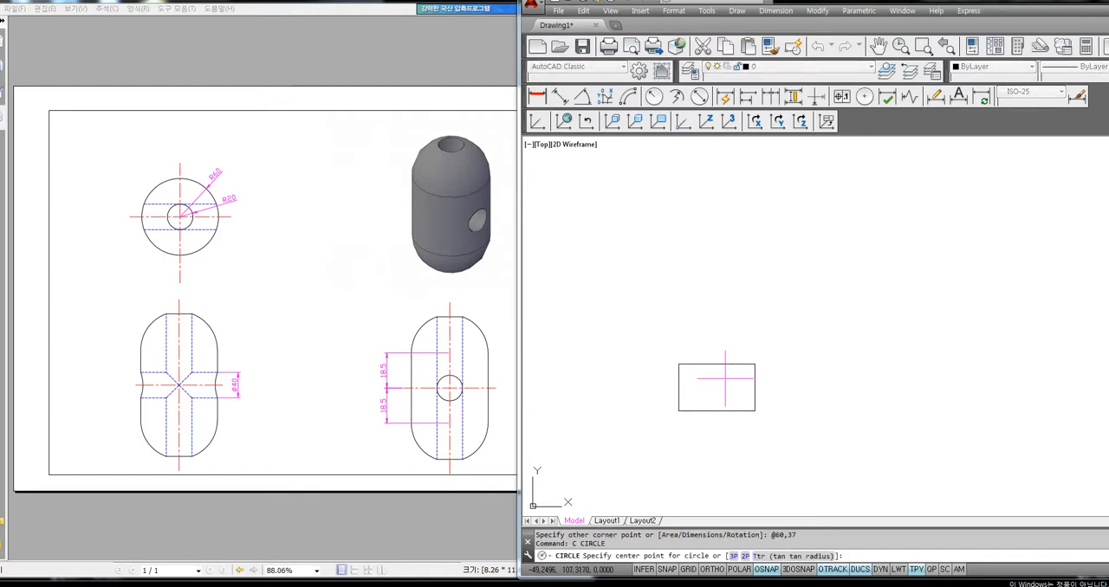
left_click(717, 364)
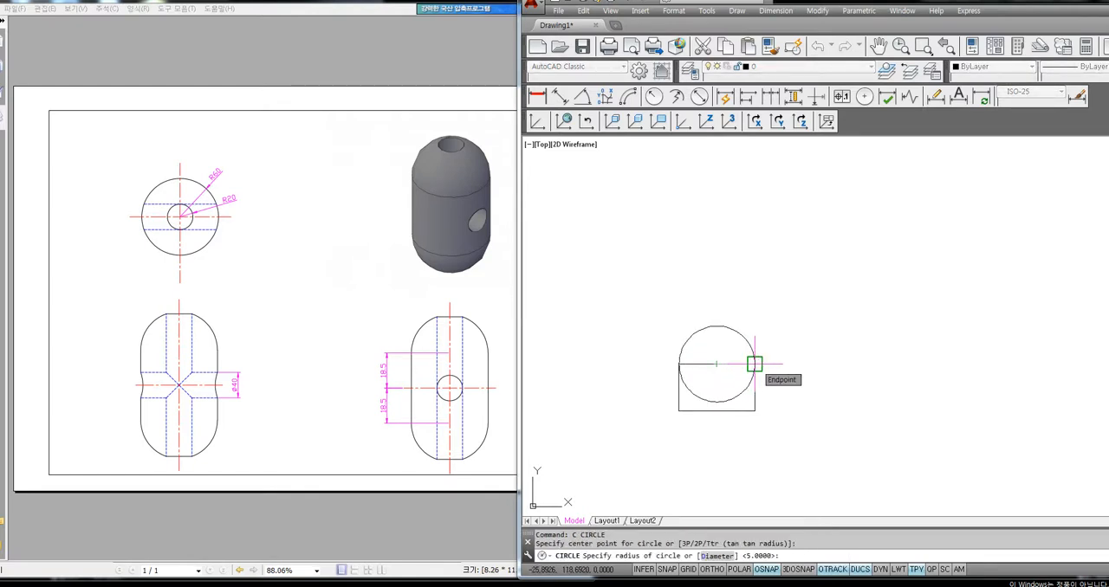
left_click(754, 364)
type("c")
key("Return")
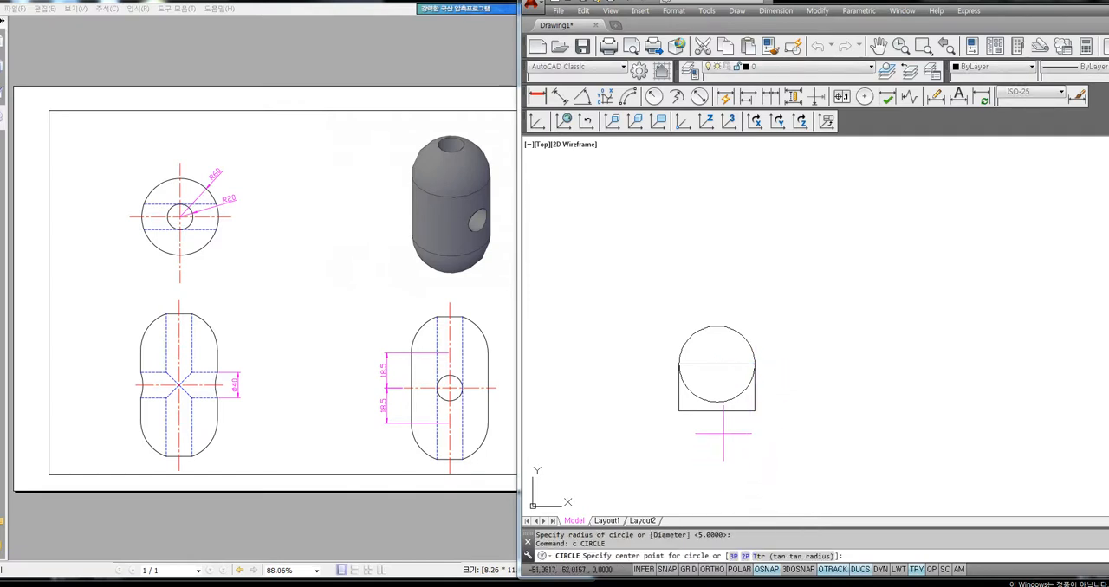
left_click(717, 410)
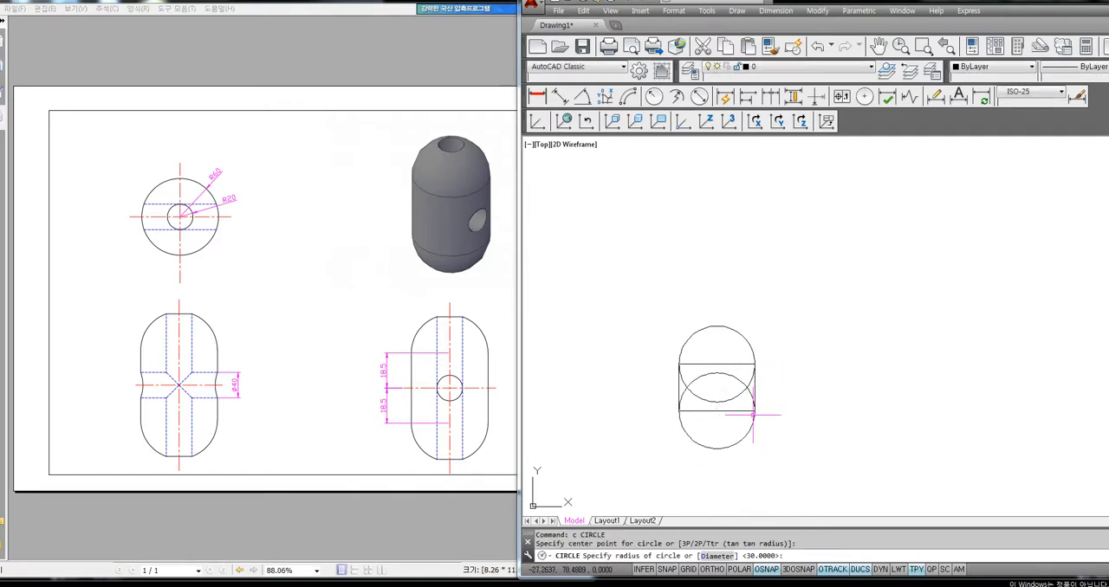
left_click(755, 411)
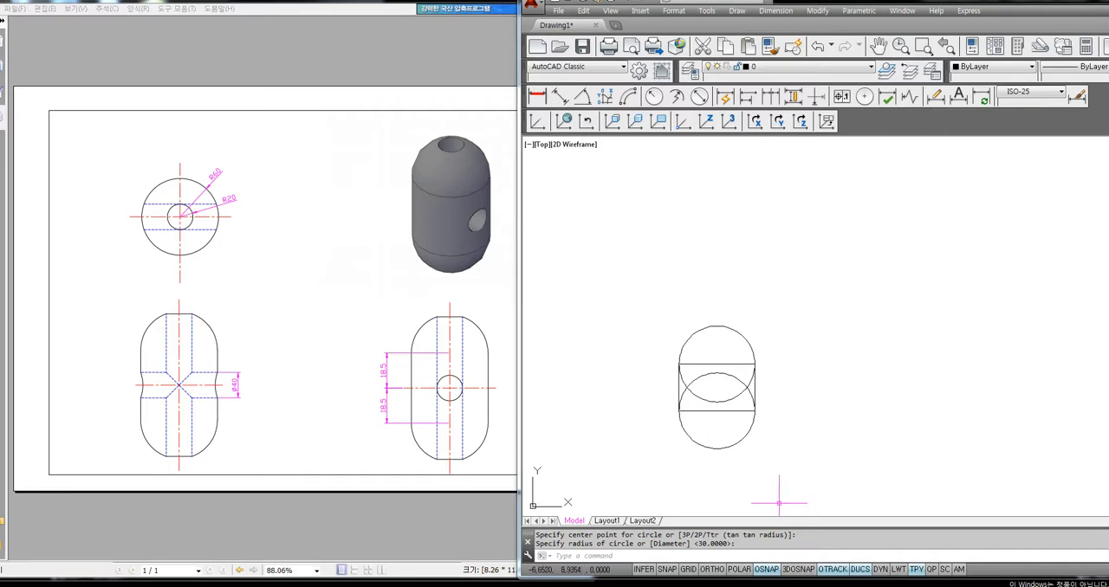
Trim away the parts of both circles inside the rectangle, leaving only the outer semicircles
type("tr")
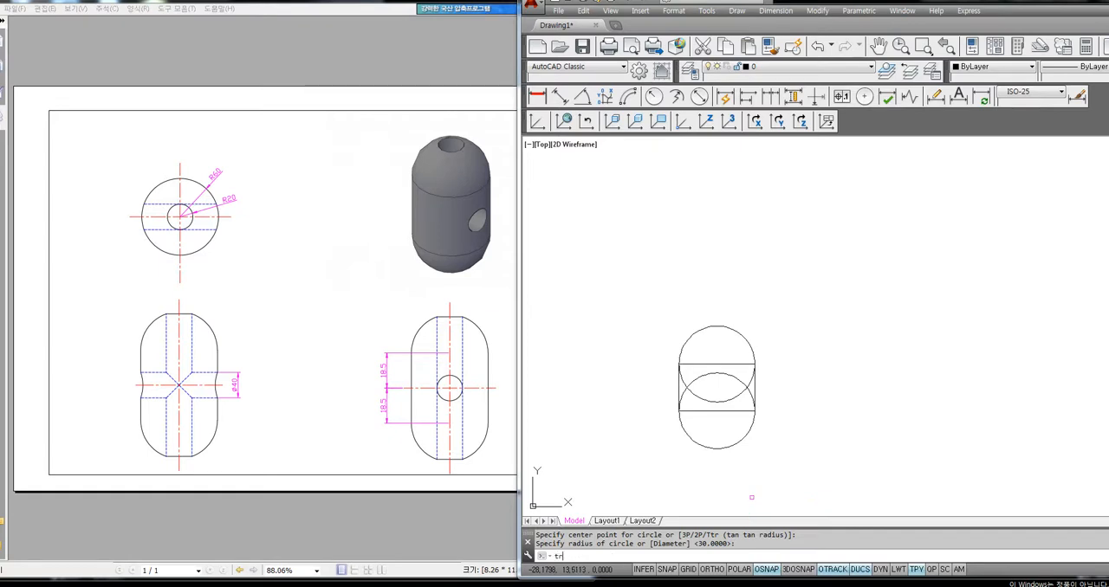
key("Return")
key("Return")
left_click(730, 349)
left_click(710, 416)
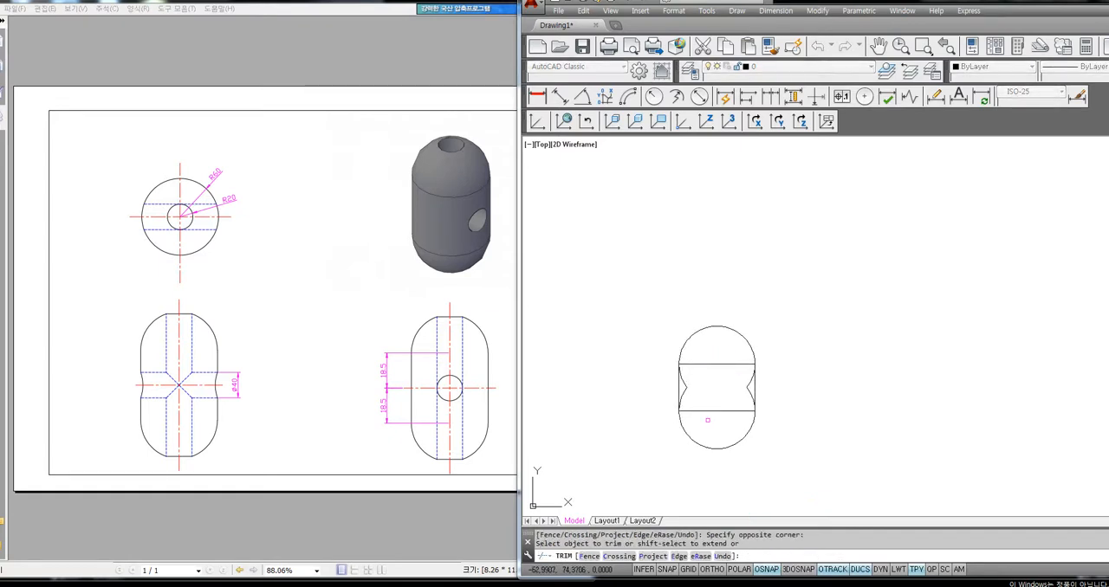
left_click(689, 393)
left_click(747, 388)
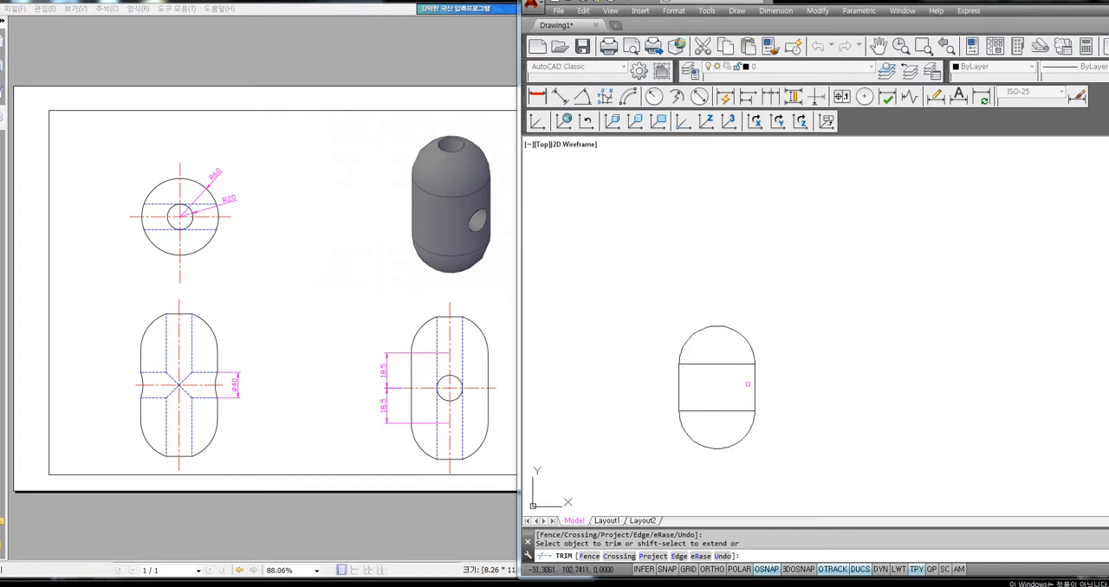
key("Return")
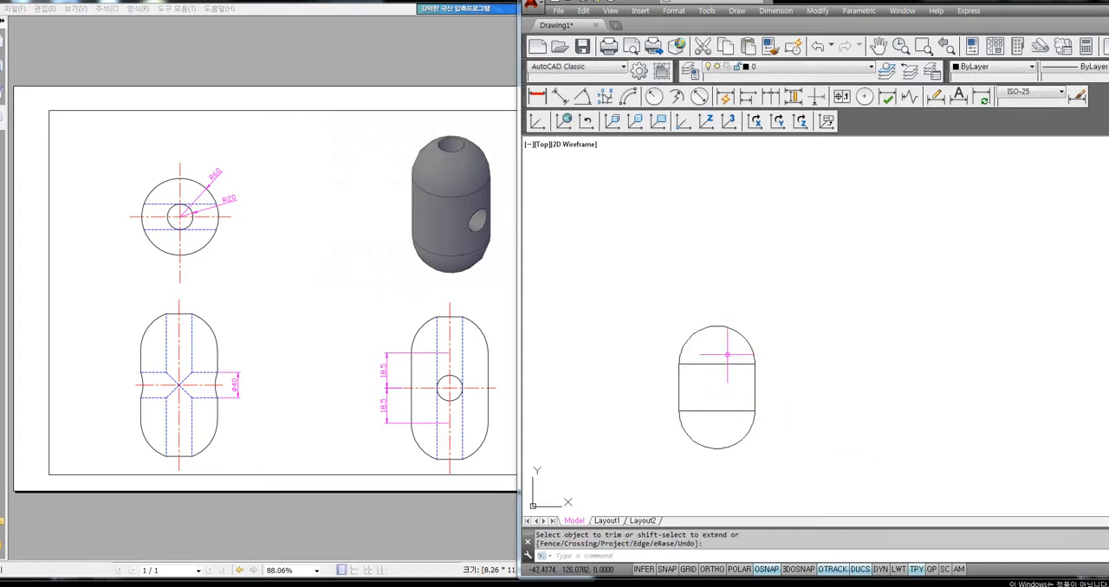
Explode the rectangle and erase its two horizontal edges to leave a capsule outline
type("x")
key("Return")
left_click(785, 301)
left_click(677, 478)
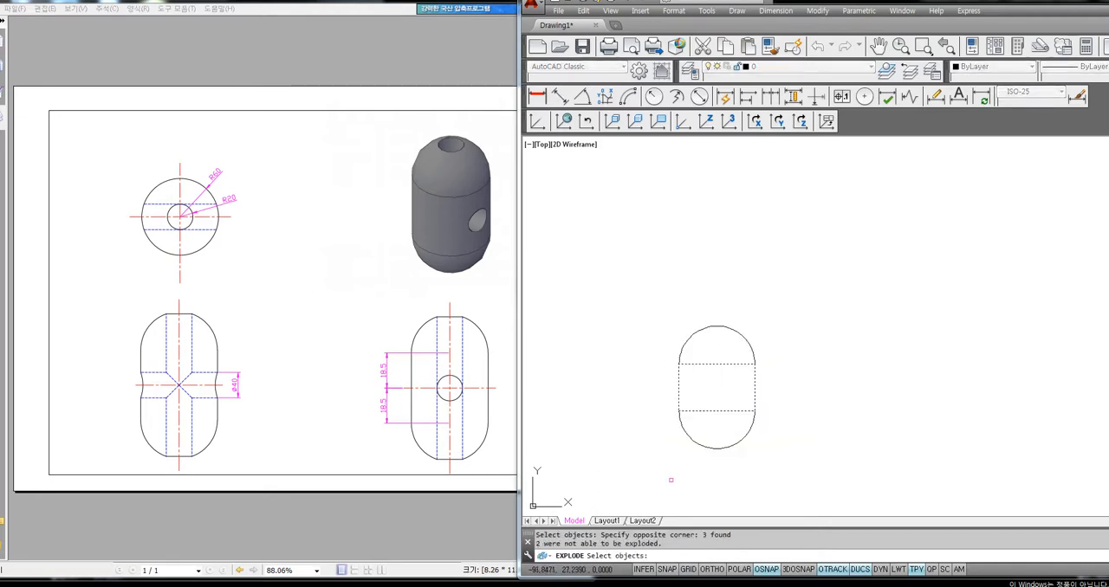
left_click(726, 349)
left_click(705, 419)
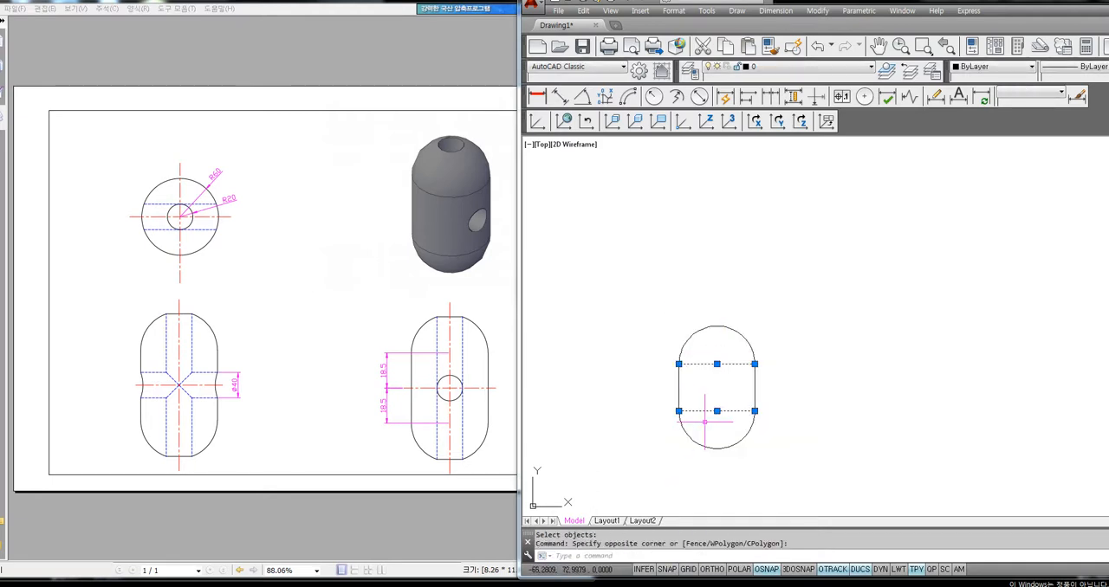
key("Delete")
Draw a vertical centre line from the capsule's upper quadrant to its lower quadrant
type("l")
key("Return")
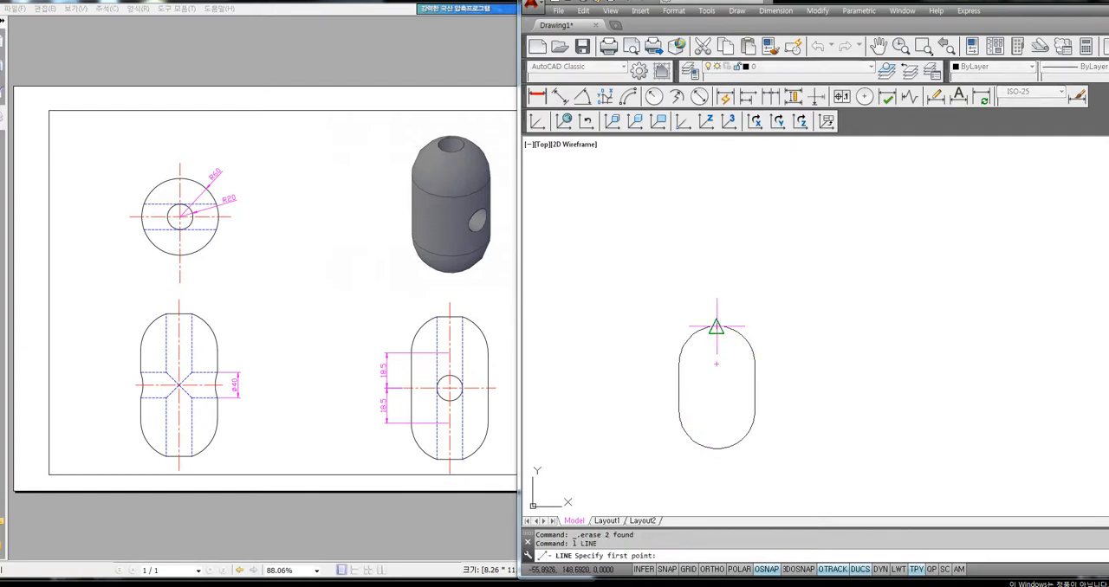
left_click(716, 328)
left_click(717, 440)
key("Return")
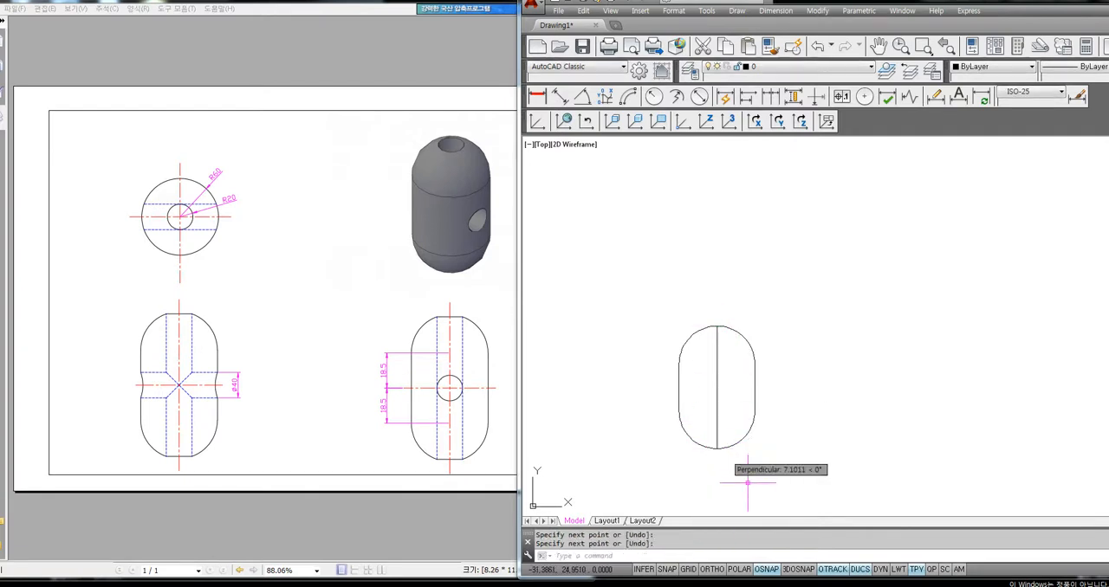
Offset the vertical centre line by 10 to both sides to outline the central through hole
type("O")
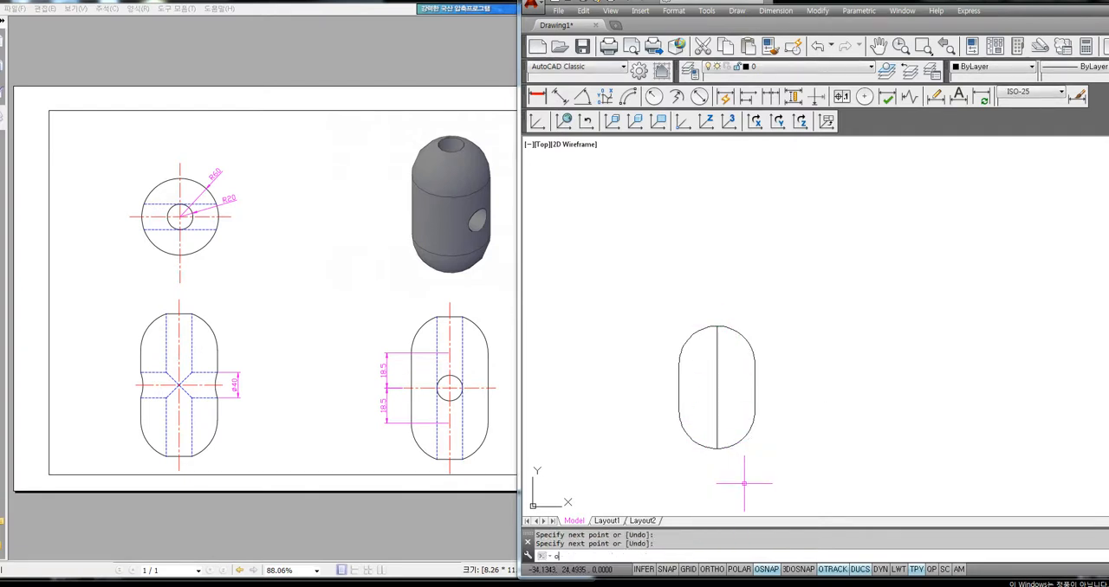
key("Return")
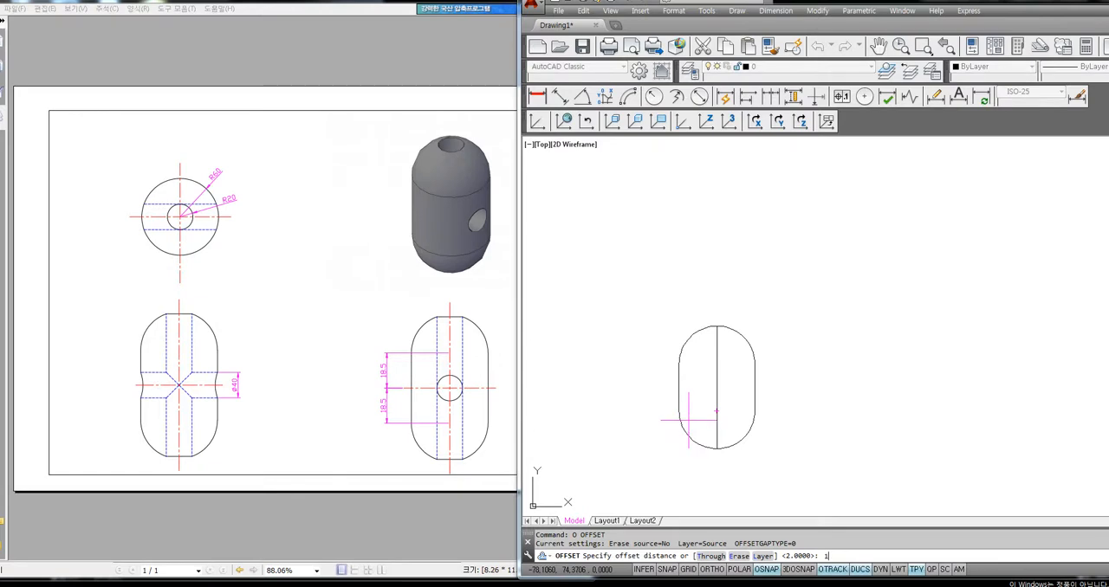
key("Return")
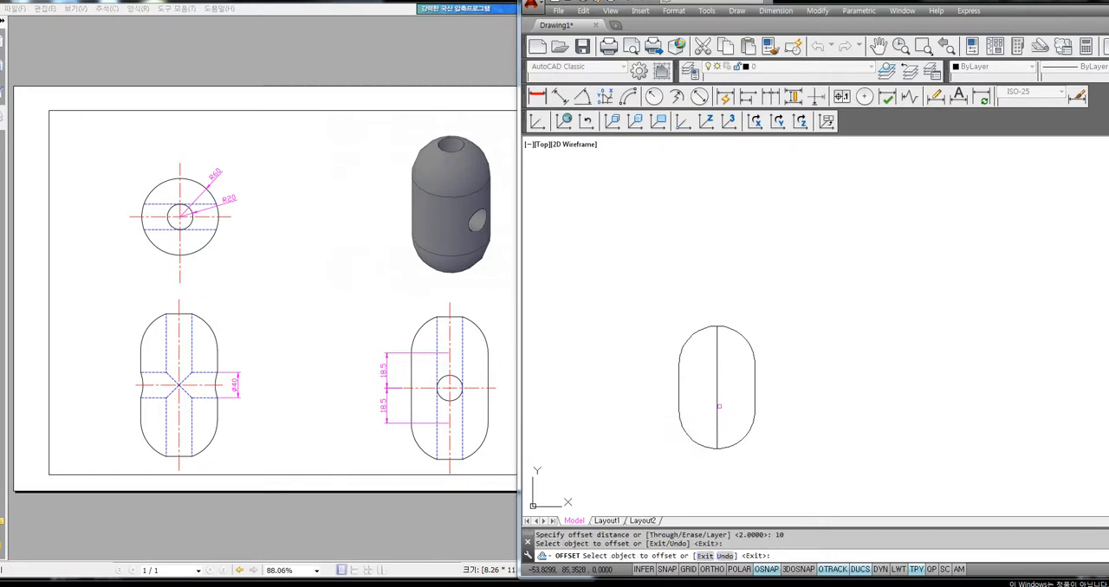
left_click(717, 406)
left_click(712, 404)
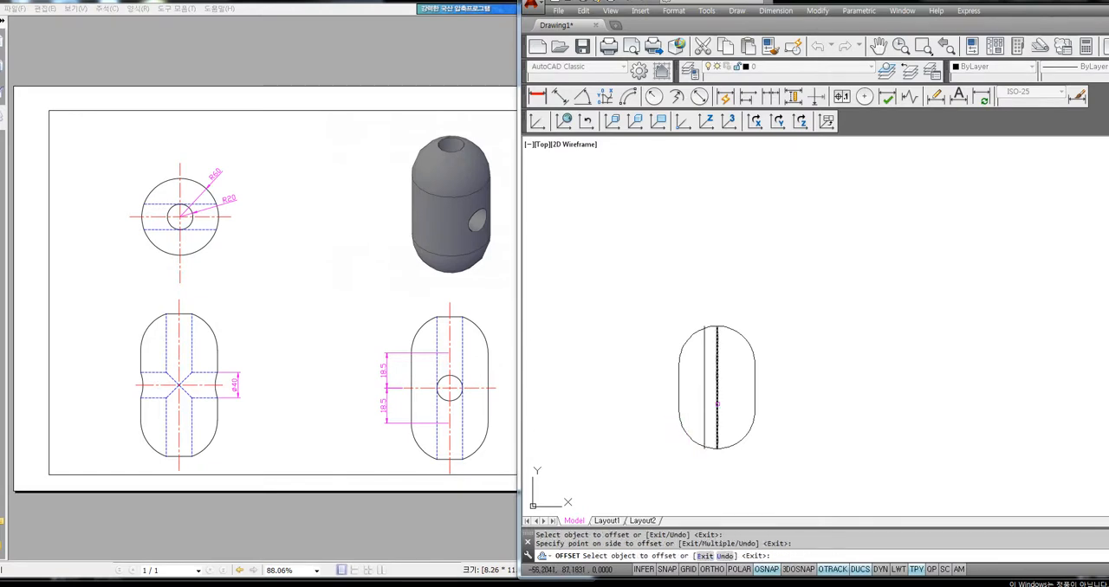
left_click(718, 403)
left_click(732, 404)
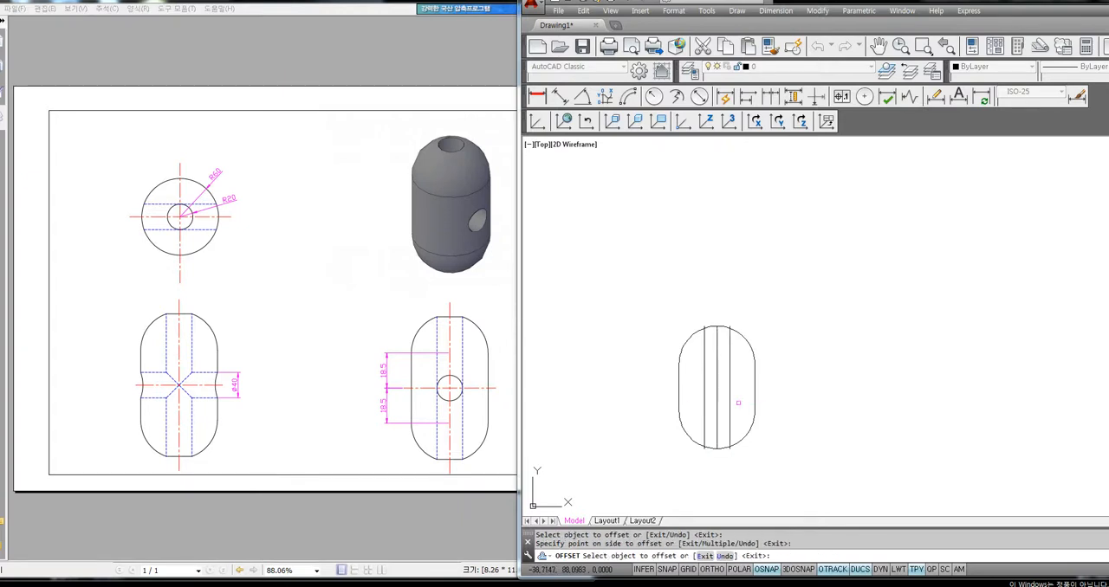
key("Return")
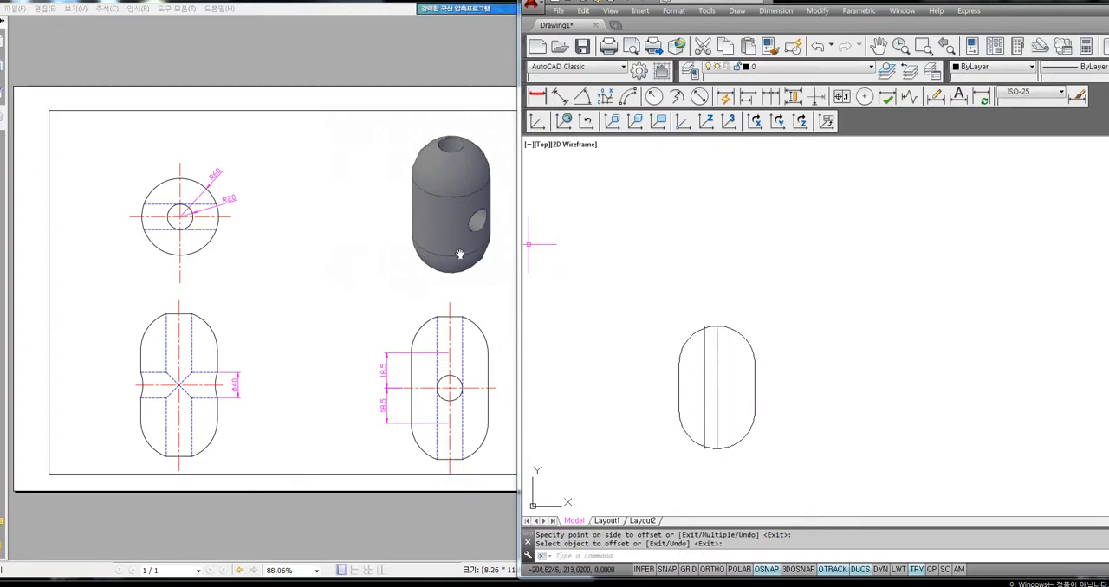
Trim the ends of the two offset lines that extend past the capsule's arcs
type("tr")
key("Return")
key("Return")
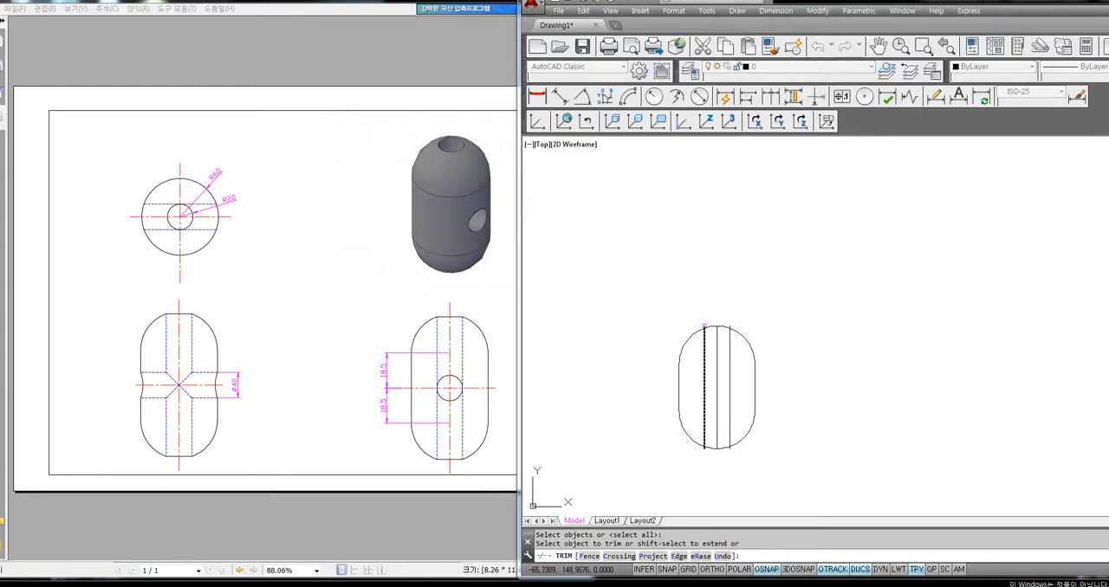
left_click(704, 326)
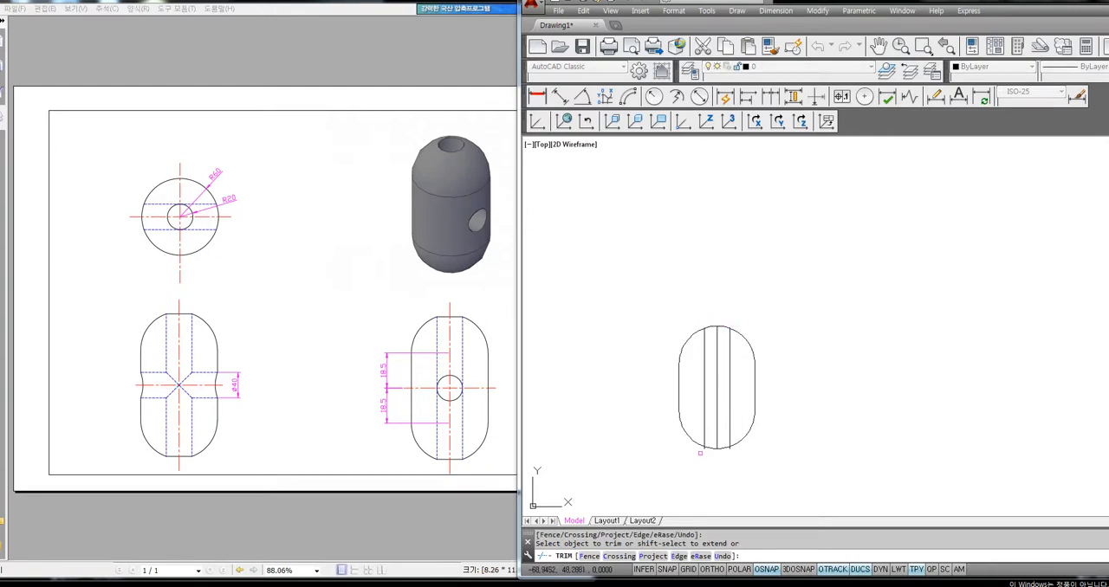
key("Return")
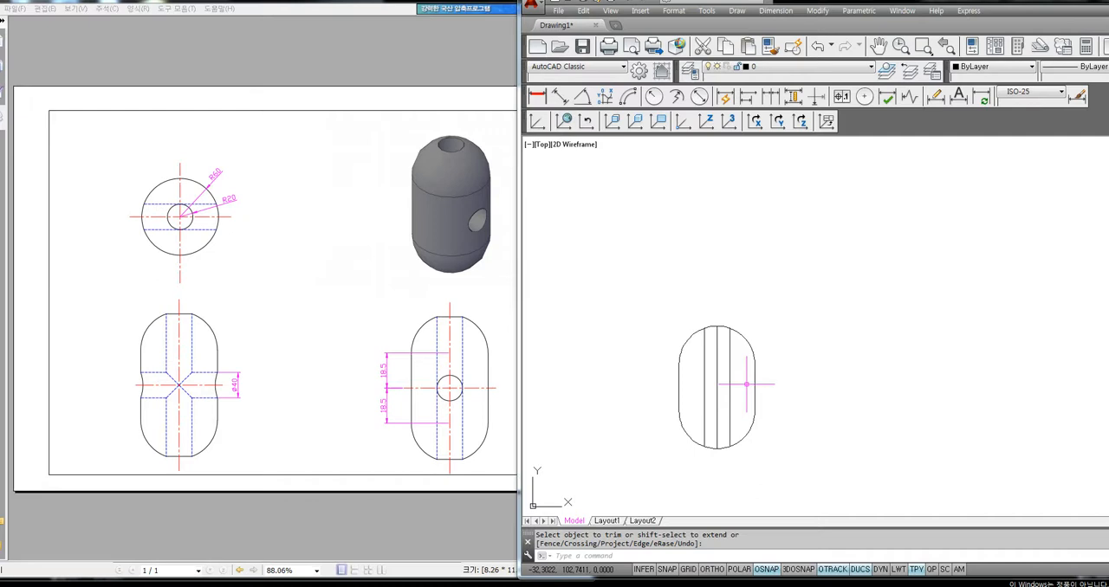
Trim the upper and lower arc segments between the two offset lines, leaving separate side profiles and the centre line
type("tr")
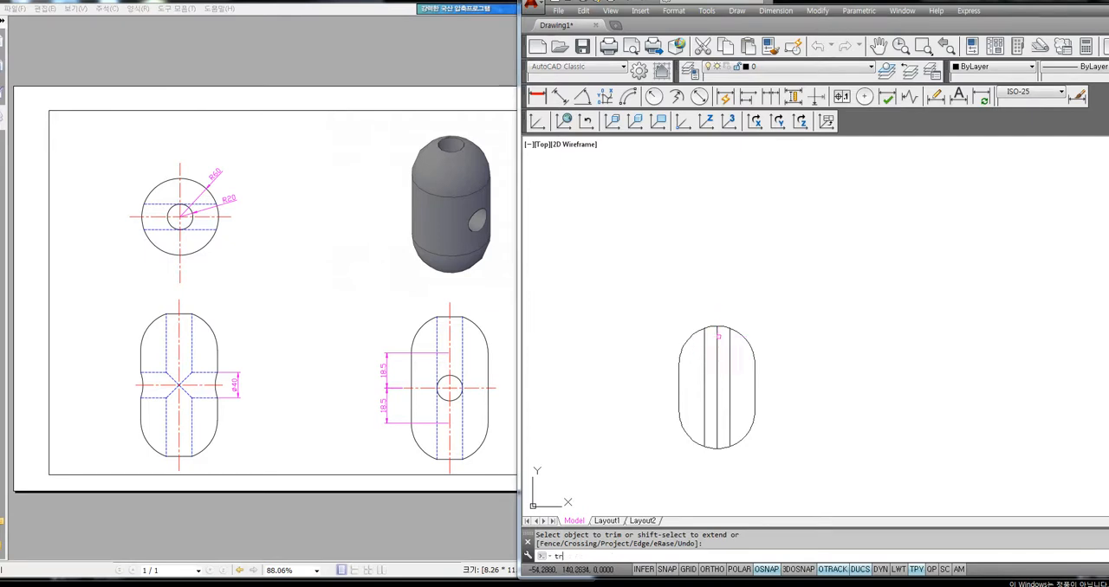
key("Return")
key("Return")
left_click(711, 329)
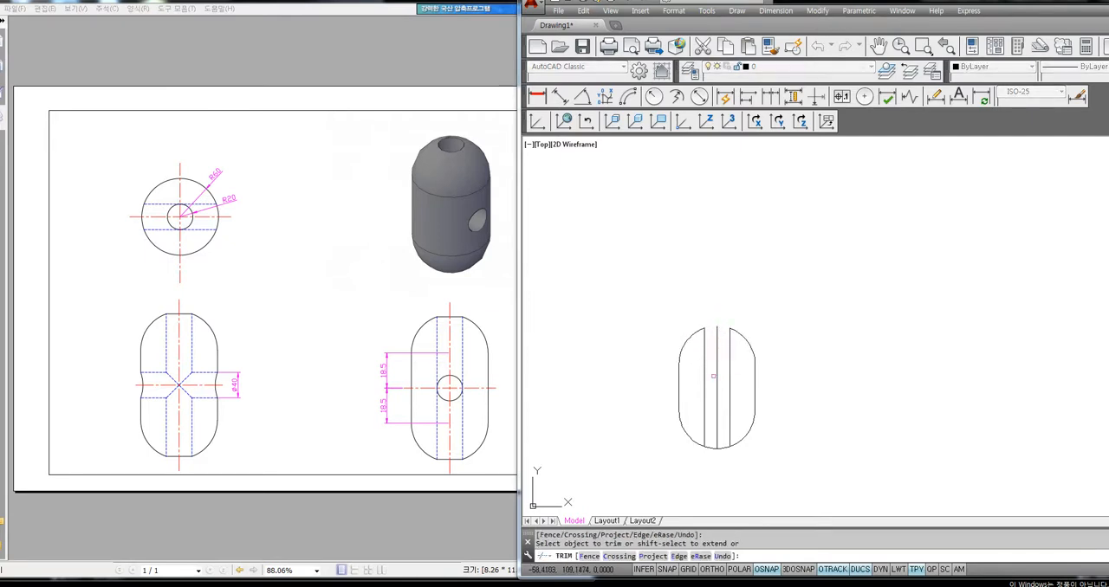
left_click(711, 450)
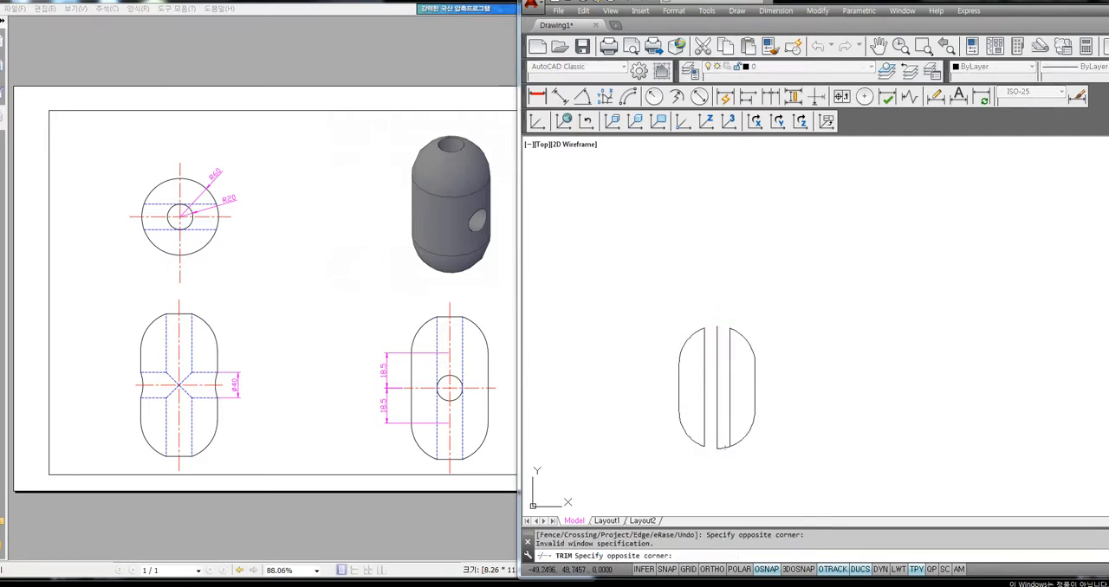
left_click(713, 450)
key("Return")
Hatch the insides of both side profiles with the predefined ANSI31 pattern at angle 0 and scale 1
type("h")
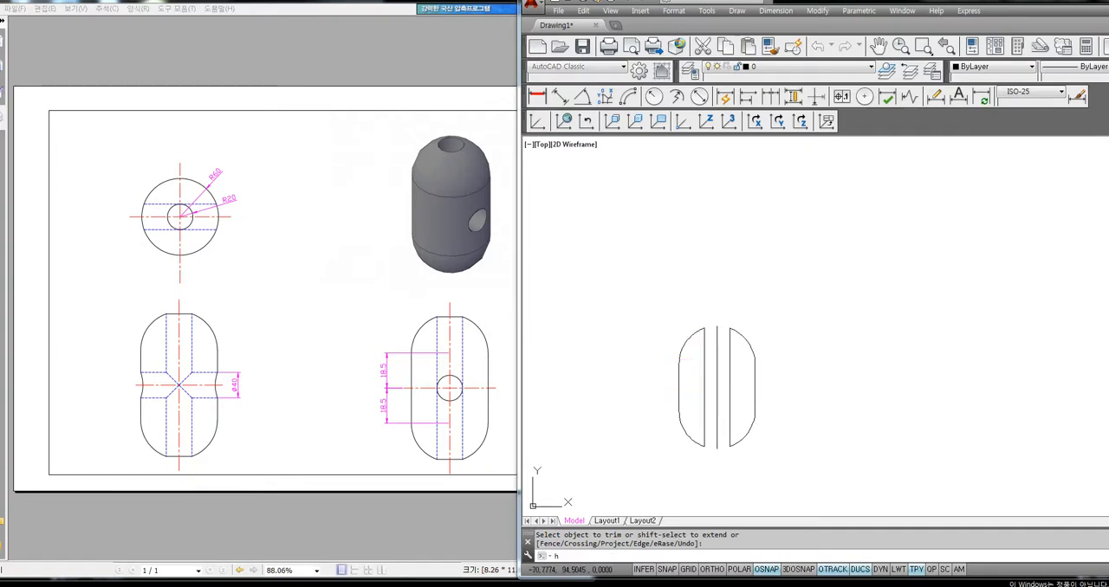
key("Return")
left_click(674, 161)
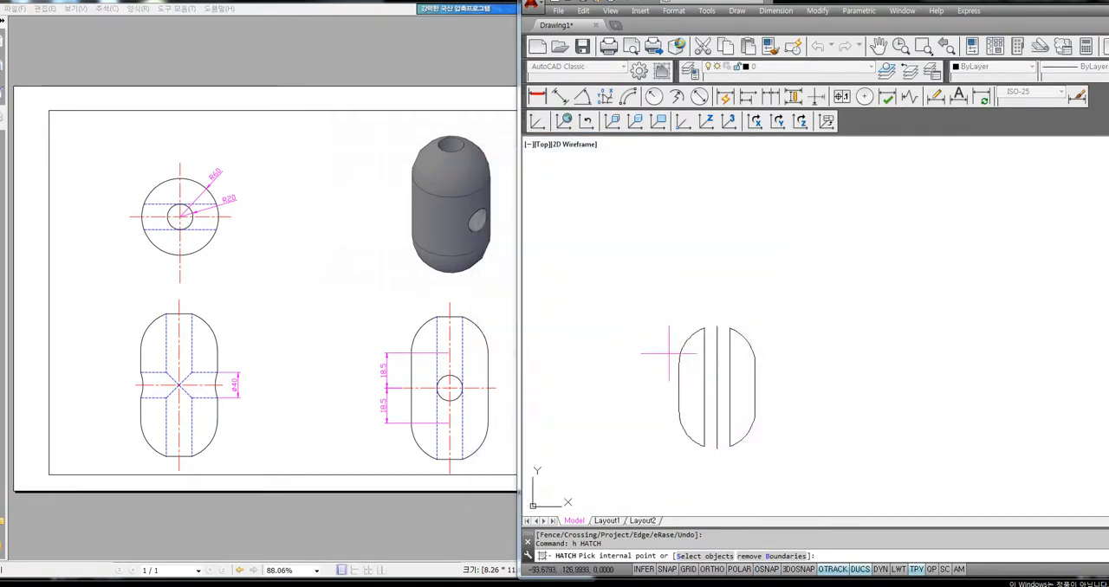
left_click(690, 378)
left_click(737, 385)
key("Return")
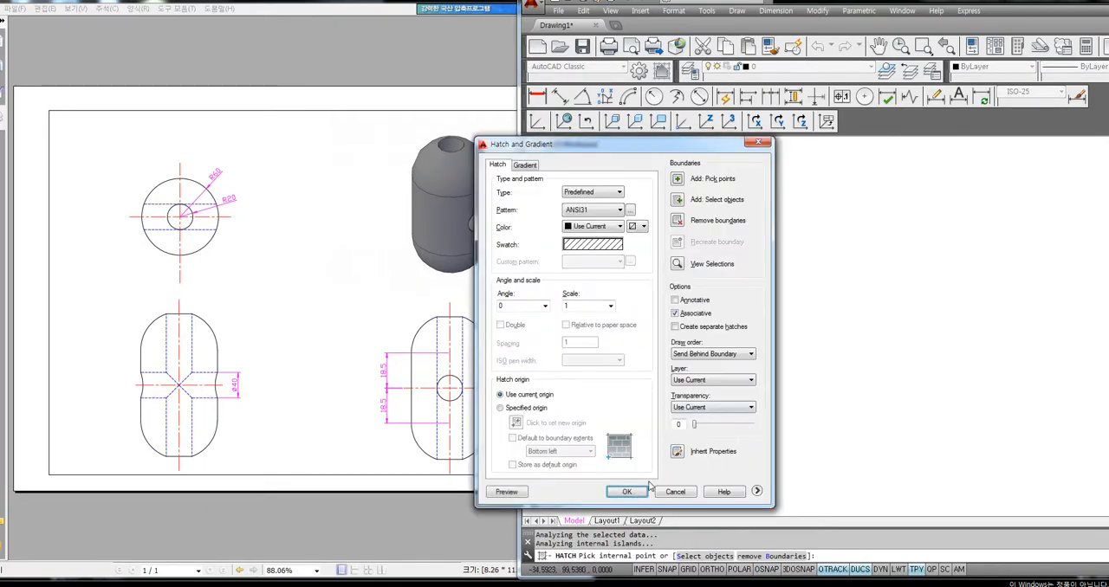
left_click(626, 491)
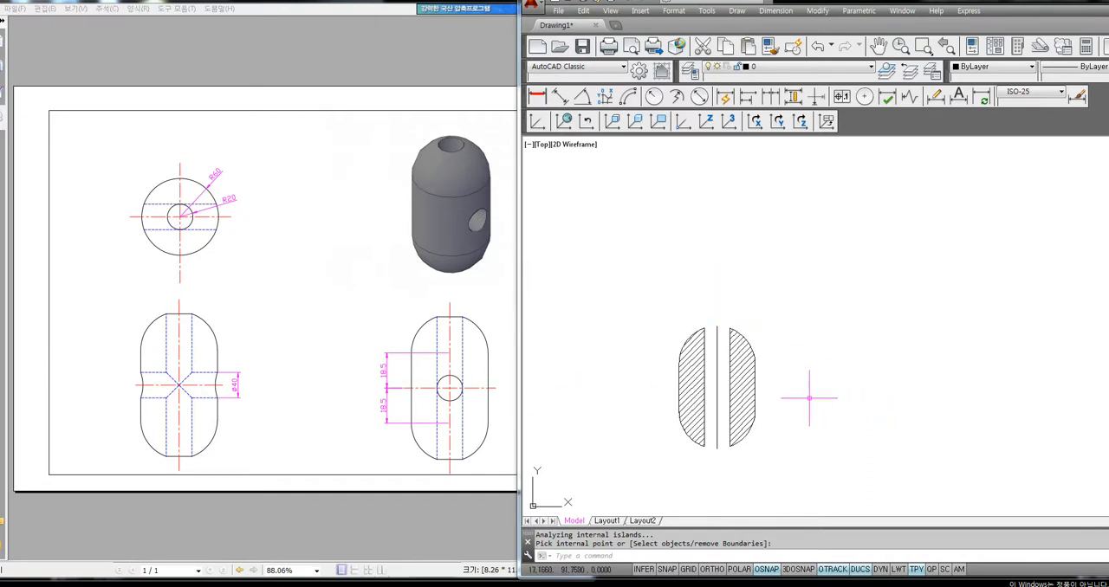
Erase the hatch together with the half profile on the +X side of the centre line
left_click(801, 301)
left_click(724, 486)
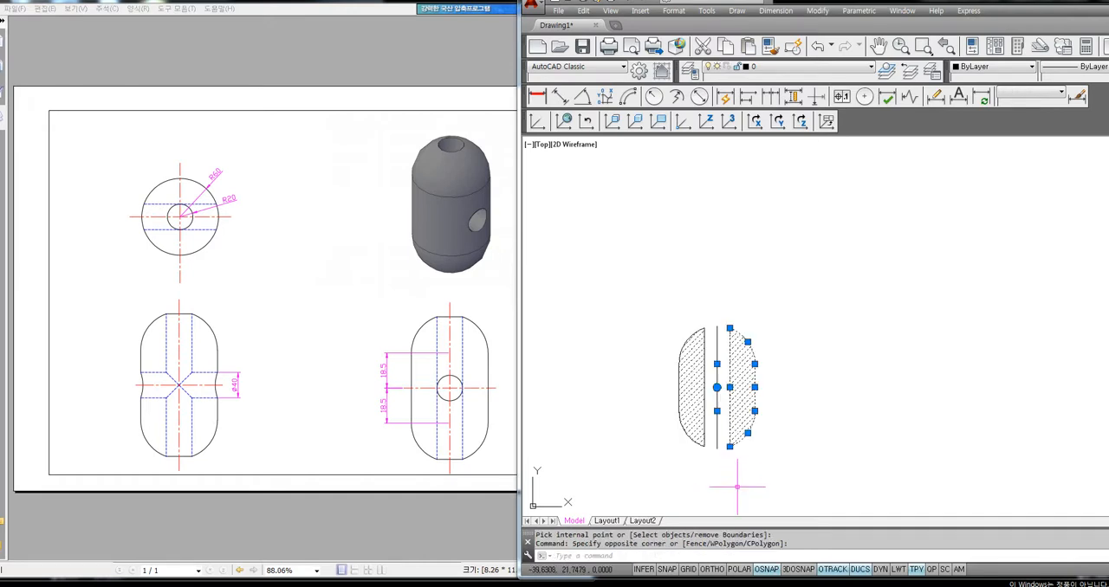
key("Delete")
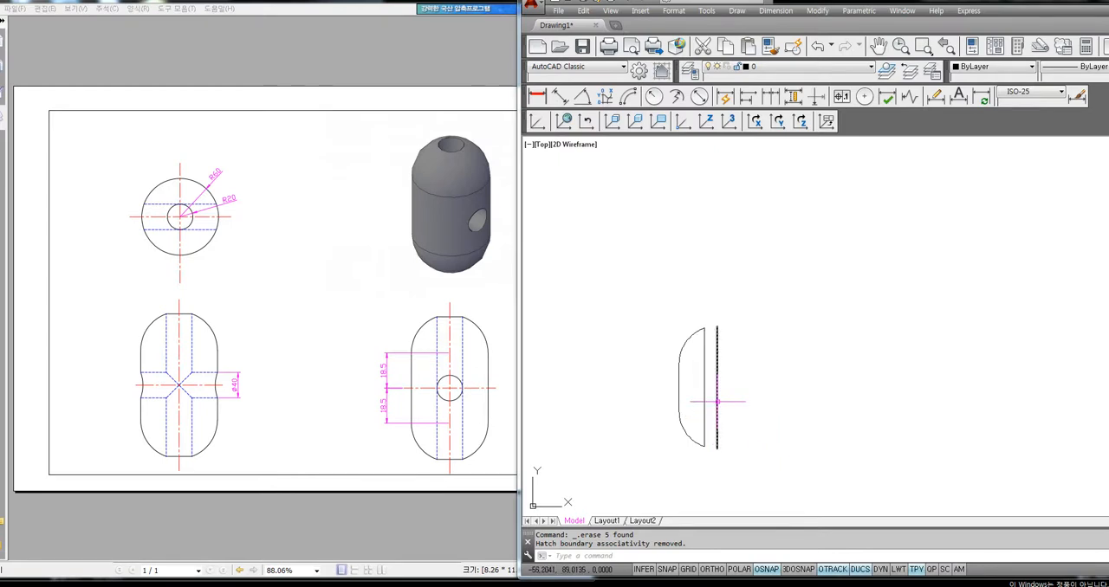
Draw a circle of radius 10 in the empty area on the +X side of the centre line for the cross hole
type("c")
key("Return")
left_click(877, 391)
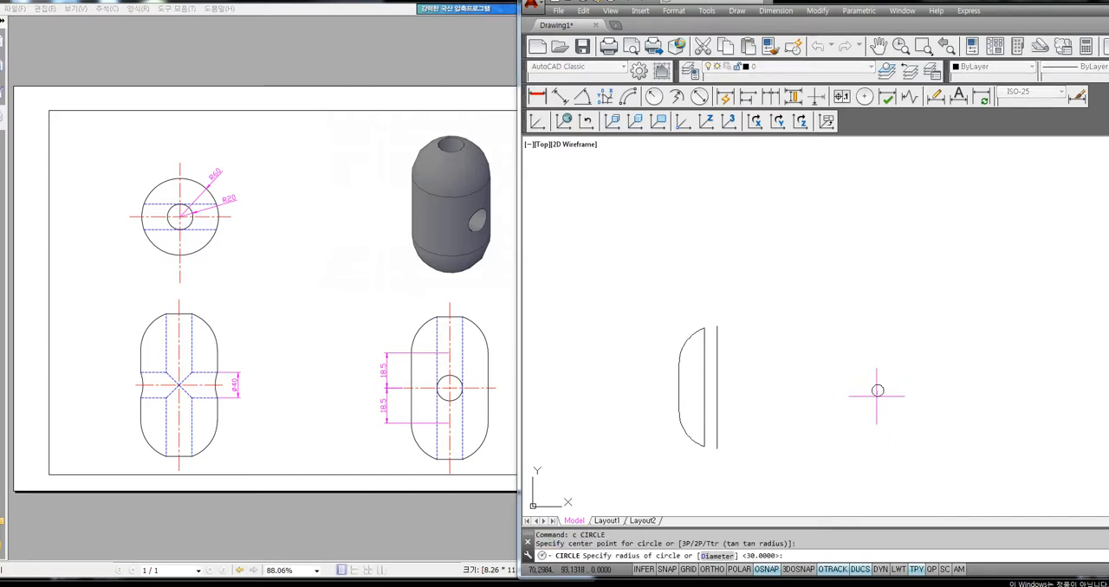
type("10")
key("Return")
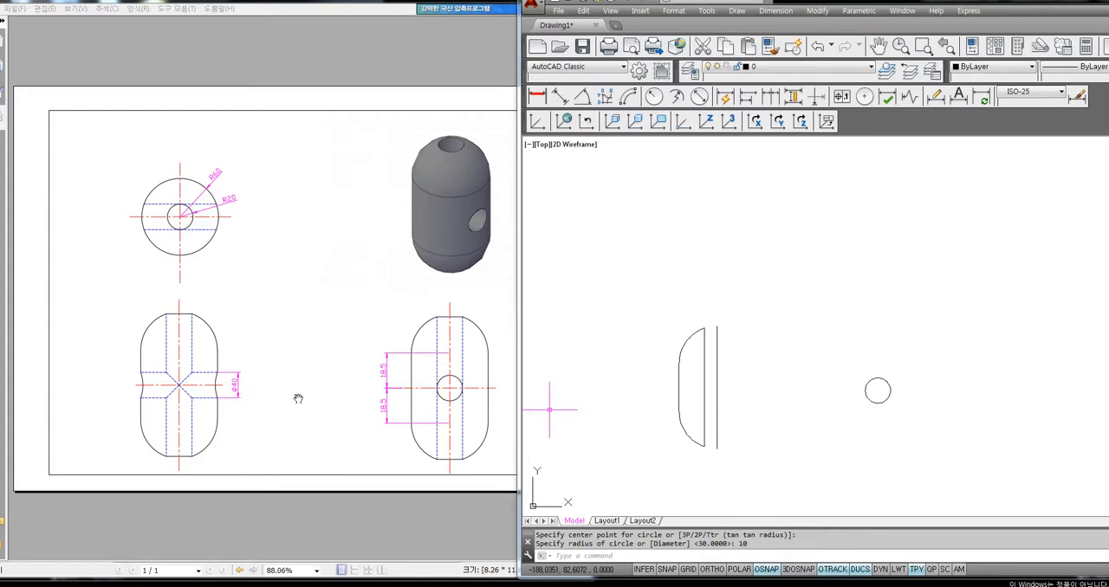
left_click(828, 336)
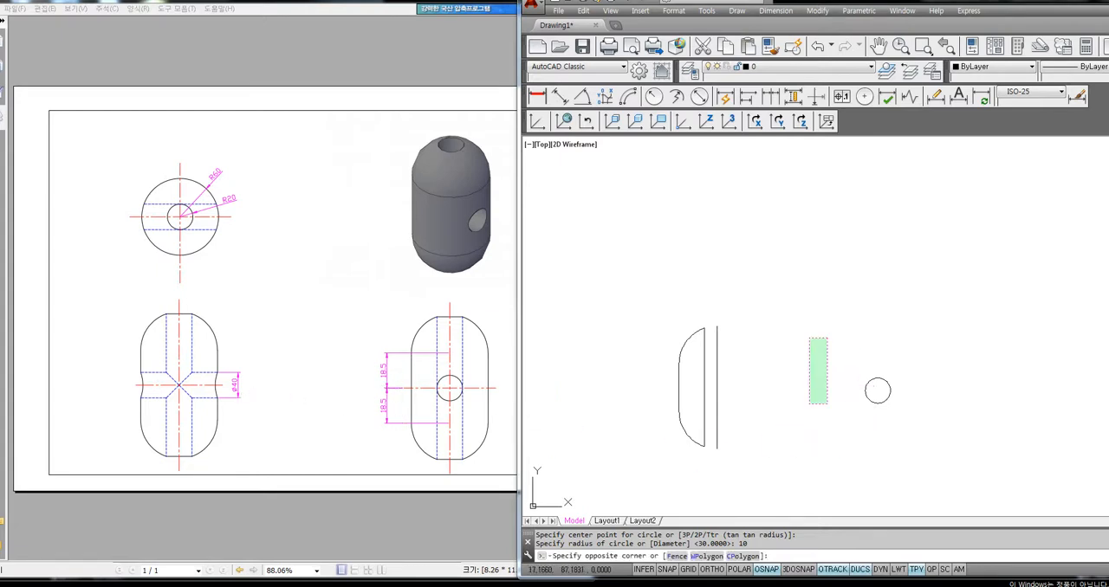
left_click(806, 411)
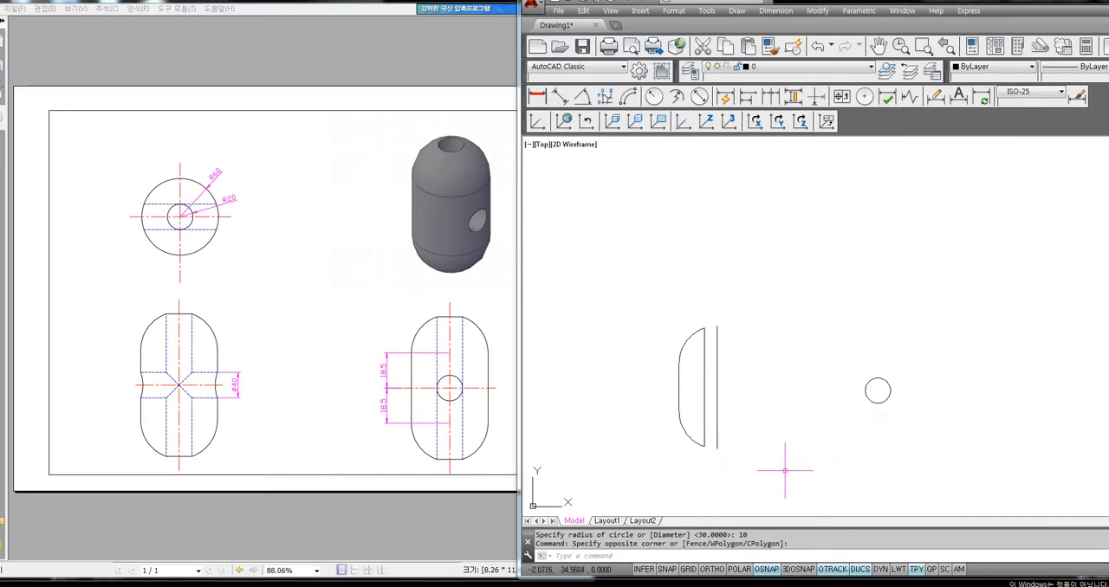
left_click(942, 276)
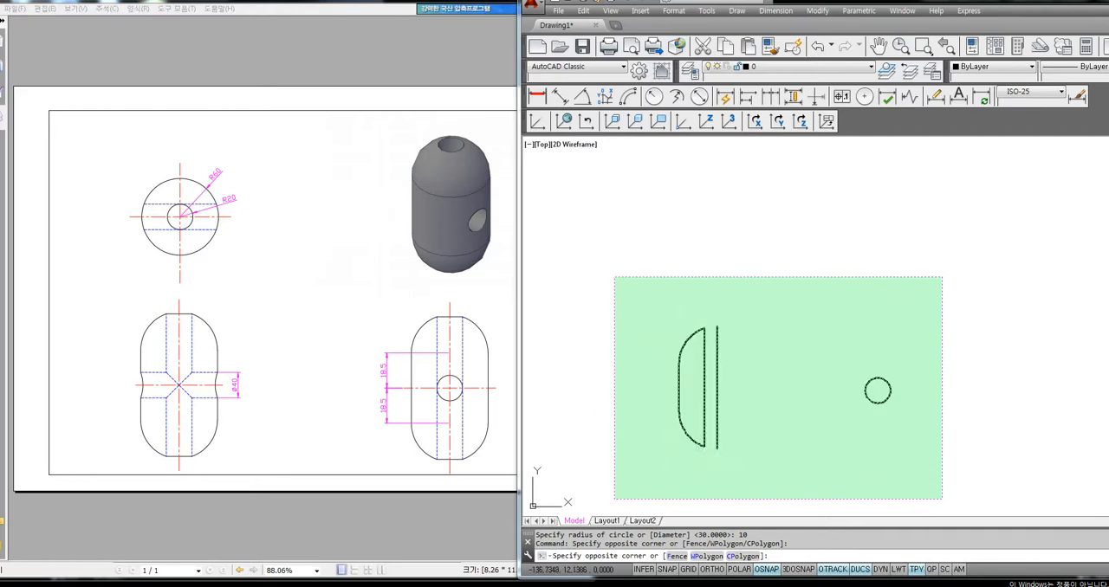
left_click(917, 350)
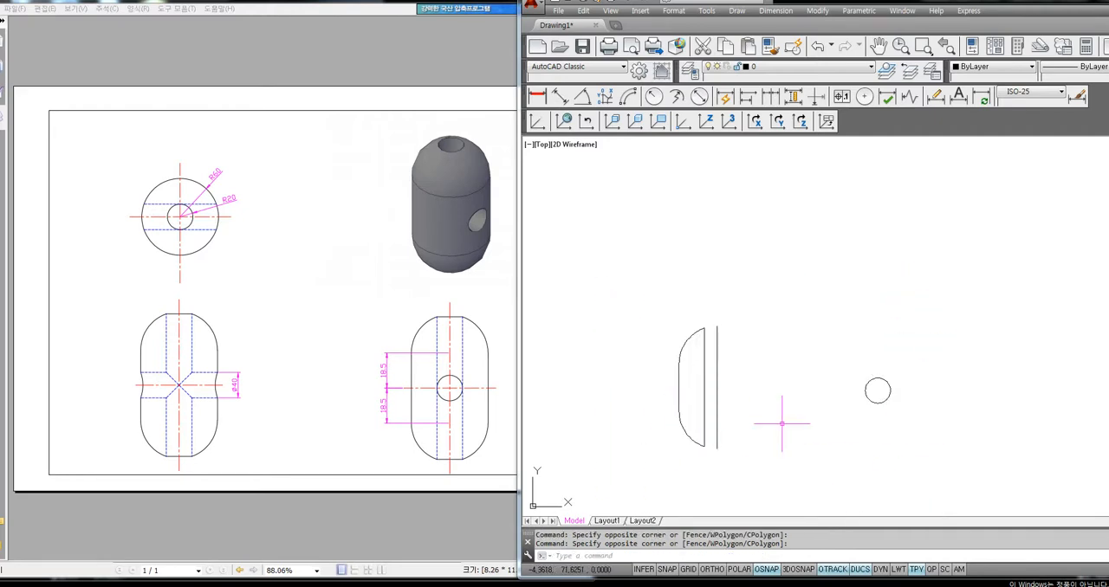
Create a closed polyline boundary from the area inside the remaining half profile
type("BO")
key("Return")
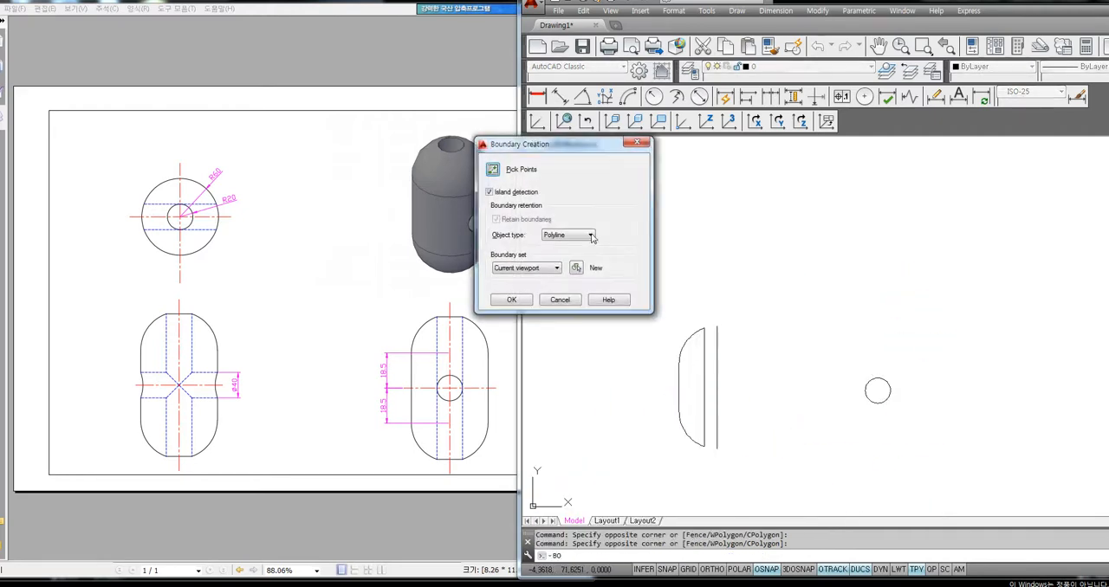
left_click(494, 170)
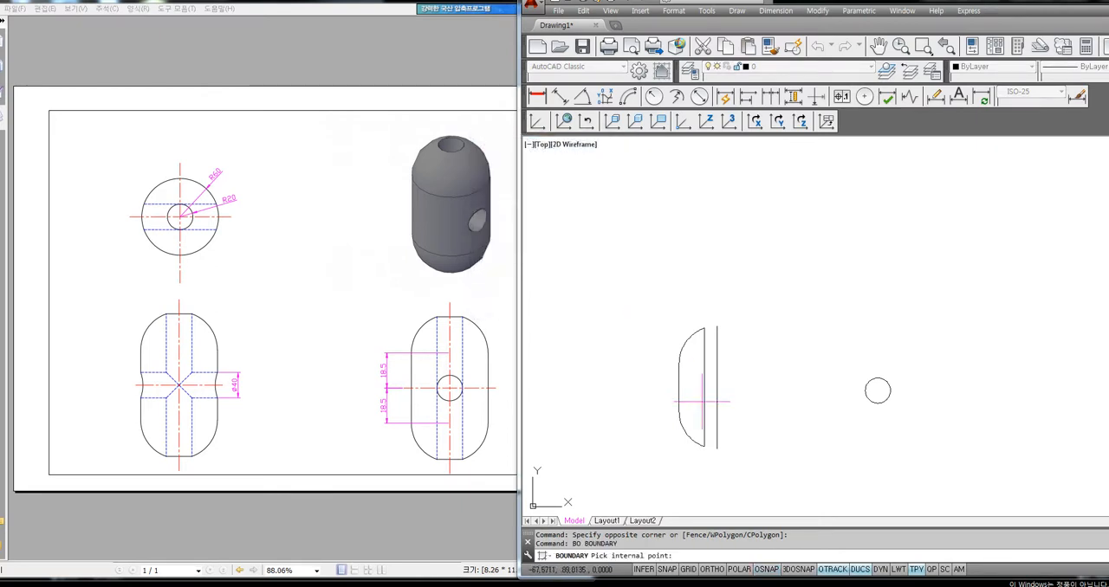
left_click(691, 386)
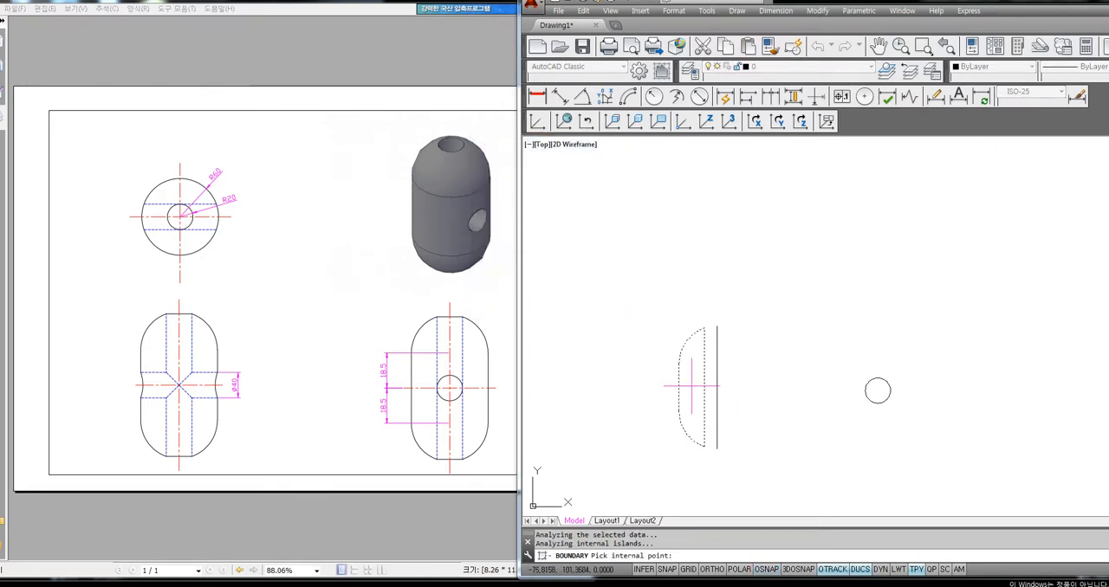
key("Return")
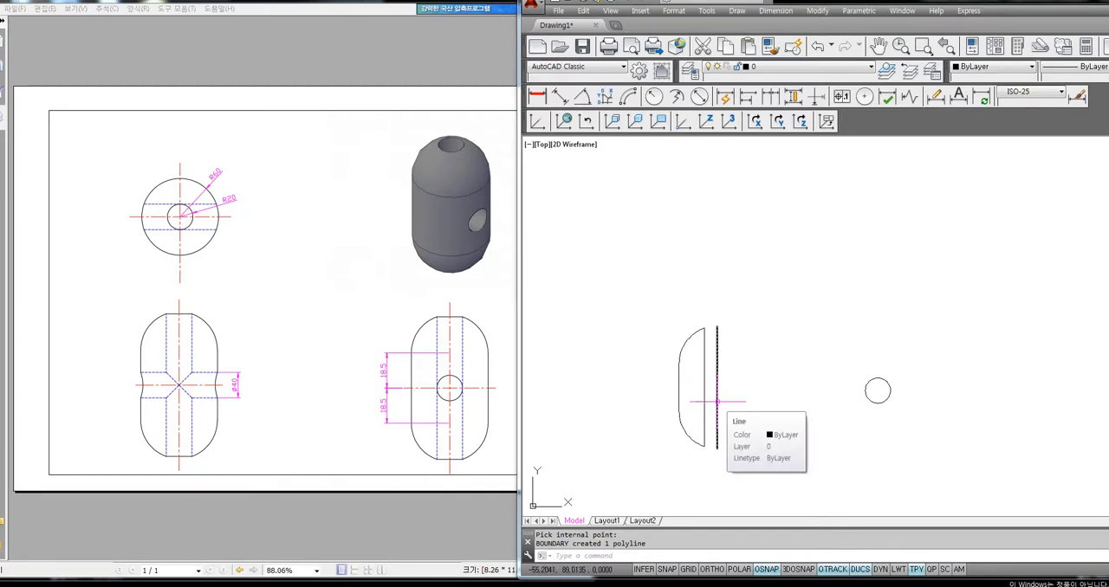
Check the centre line, the boundary polyline and the circle by selecting and deselecting each in turn
left_click(717, 401)
key("Escape")
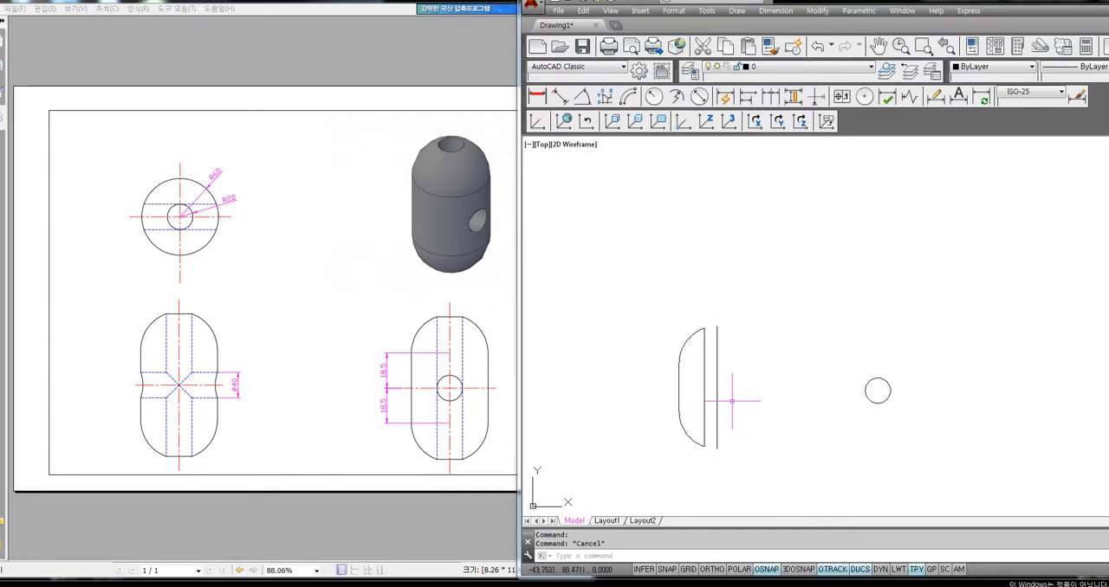
left_click(704, 403)
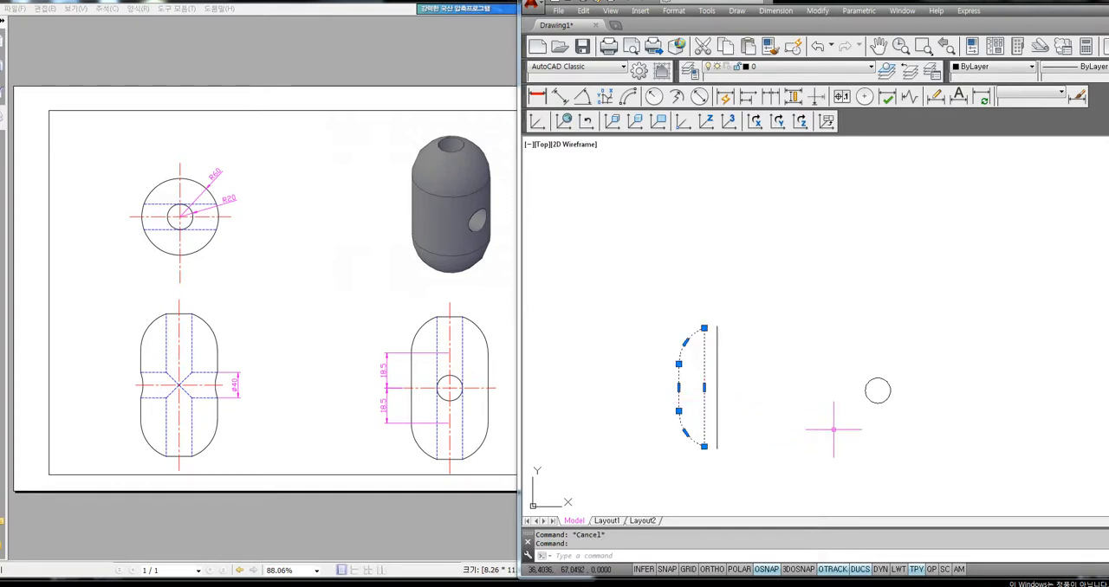
key("Escape")
left_click(868, 396)
key("Escape")
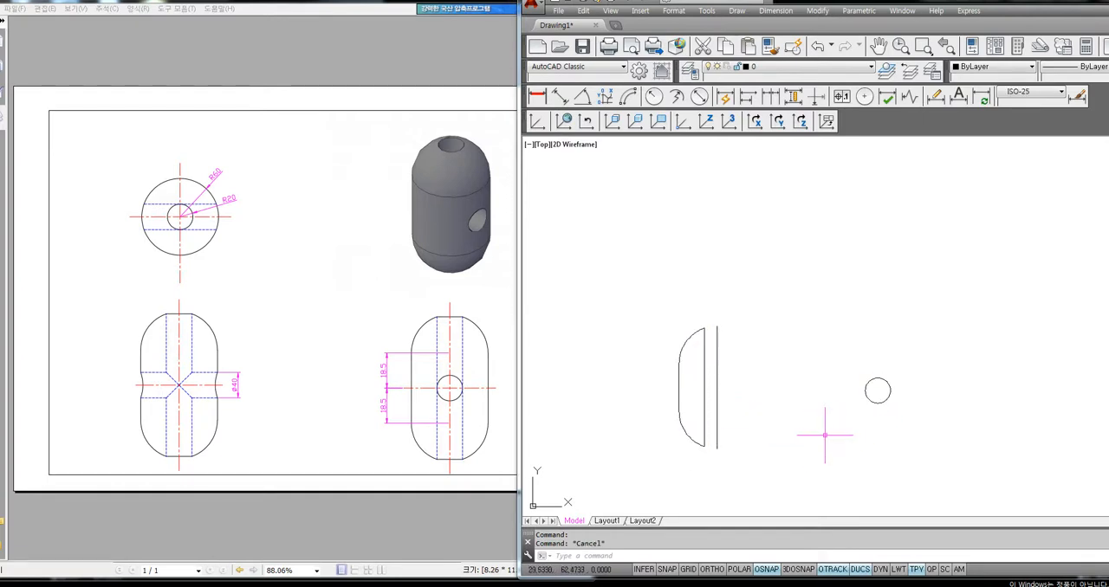
Copy the boundary polyline, the centre line and the circle to the clipboard
left_click(693, 443)
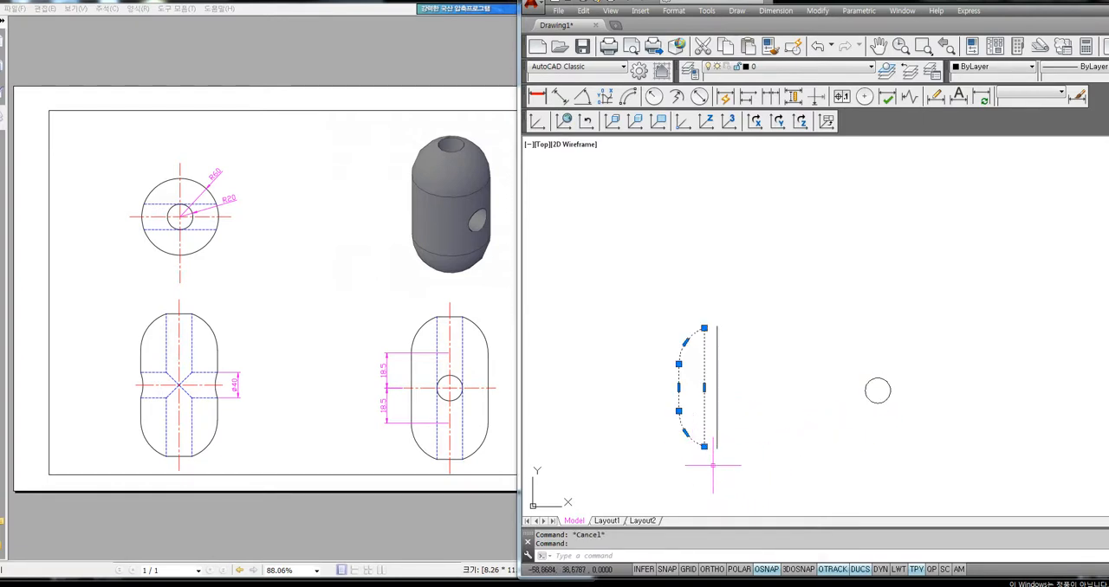
left_click(718, 438)
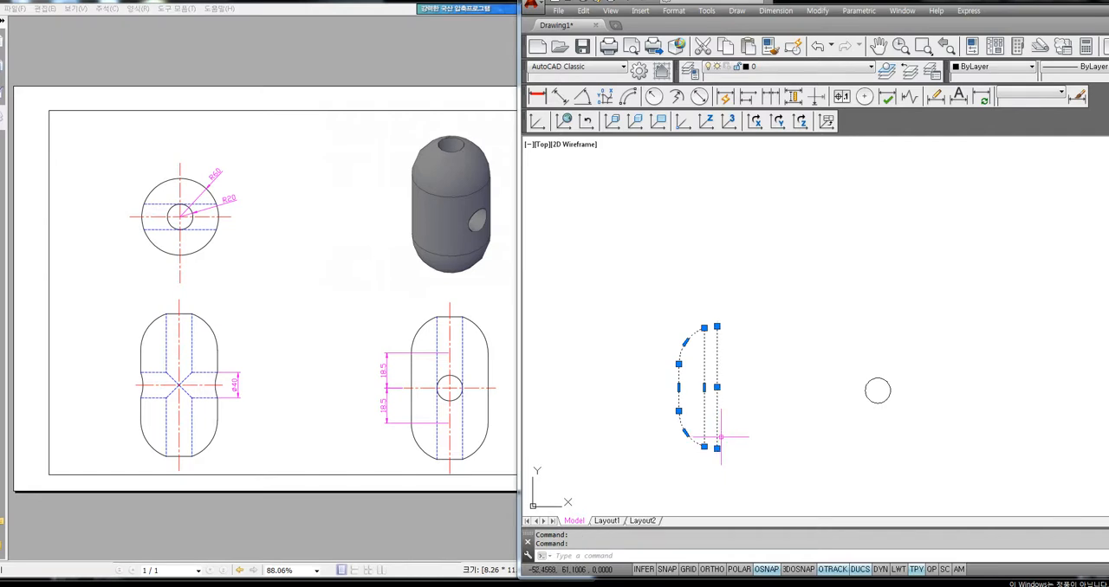
left_click(877, 400)
left_click(878, 397)
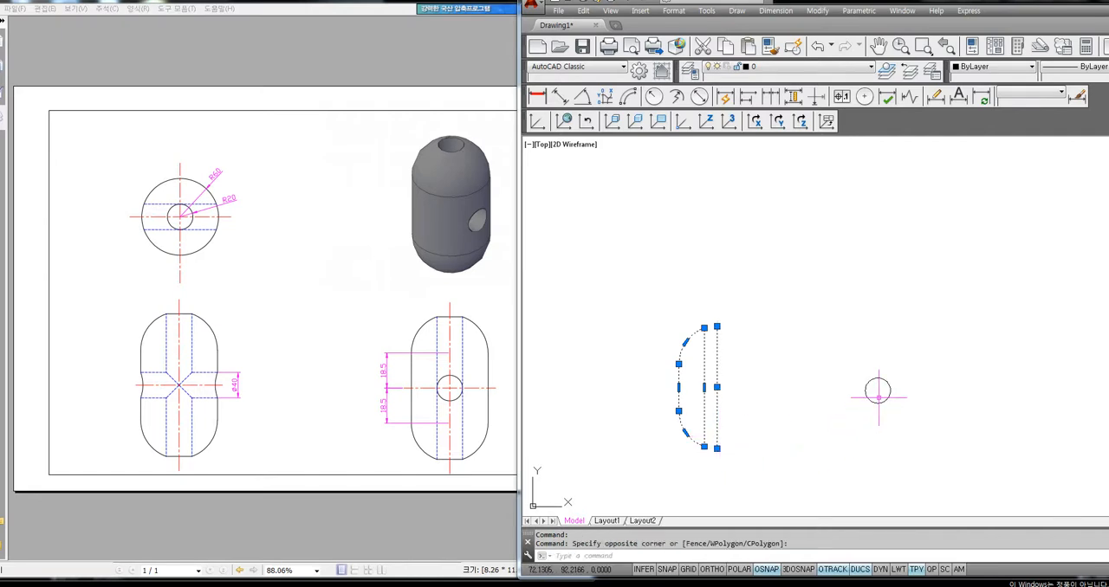
left_click(877, 404)
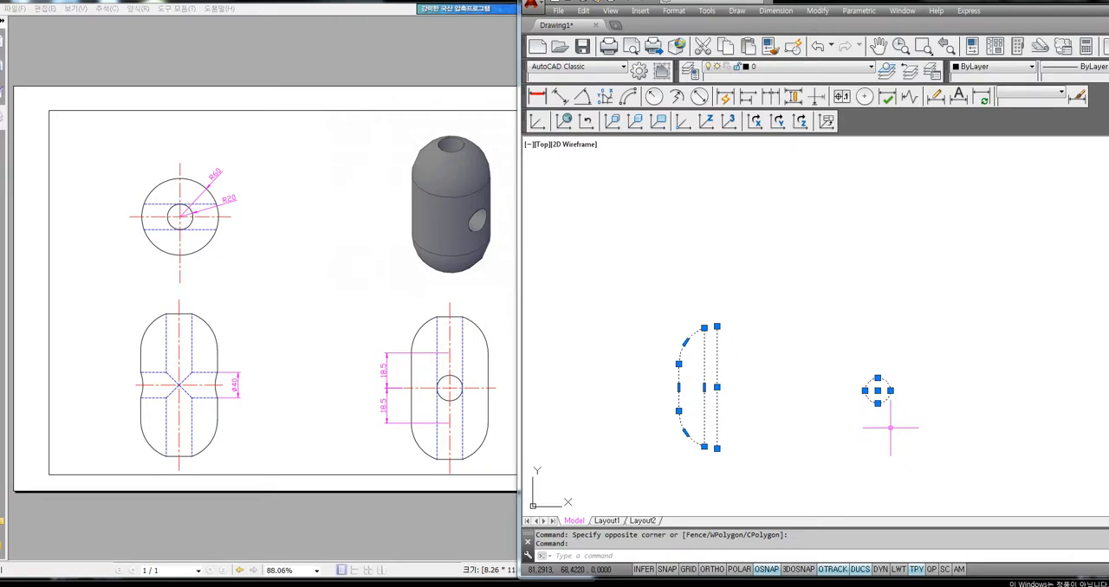
key("ctrl+c")
Erase all the original geometry from the drawing
left_click(963, 291)
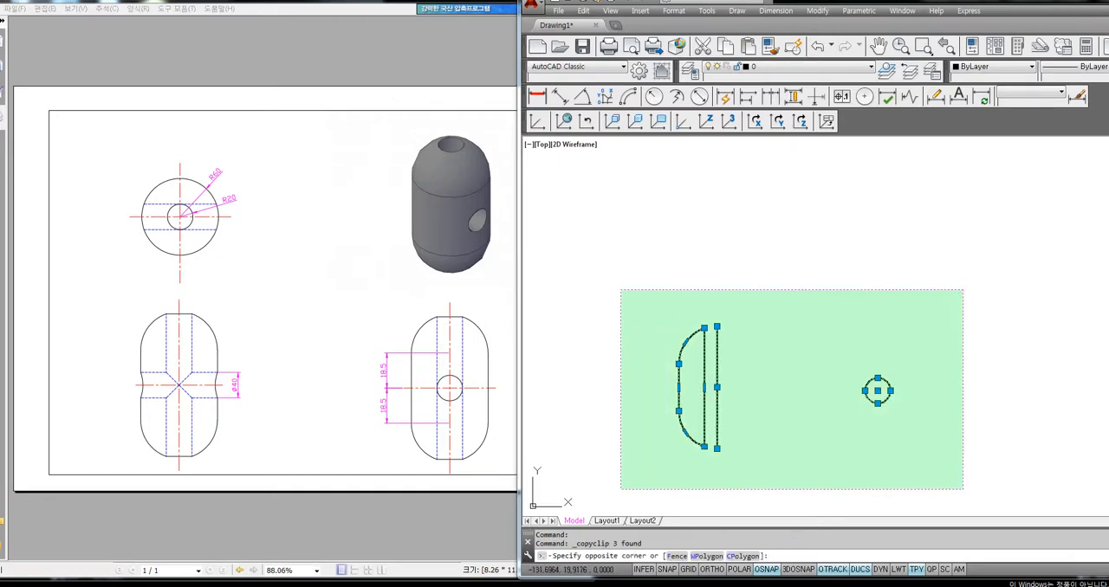
left_click(620, 491)
key("Delete")
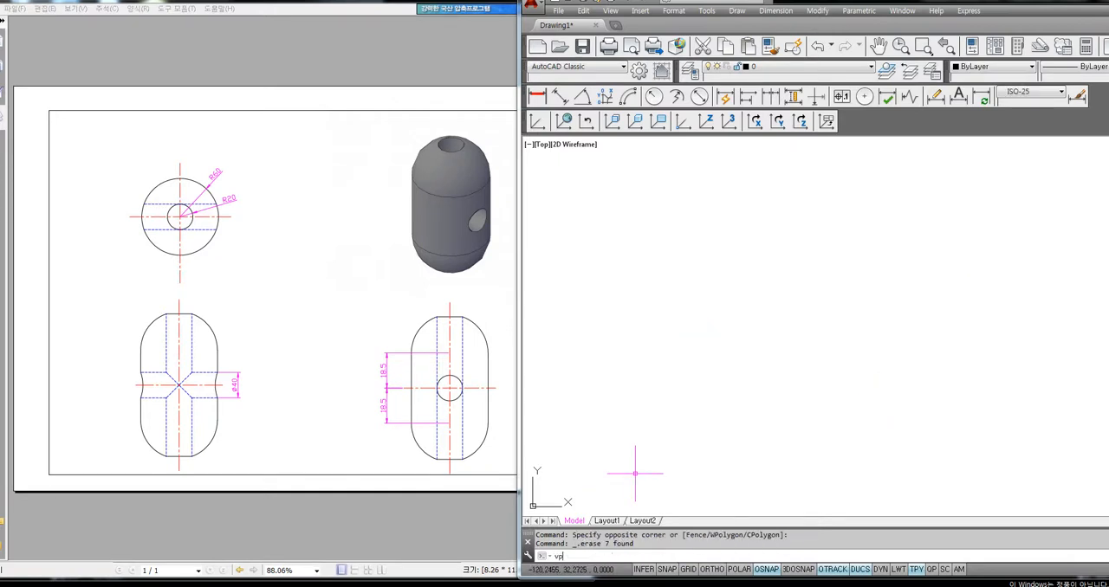
Set the viewpoint to 1,-1,1 and rotate the UCS 90 degrees about the X axis
key("Return")
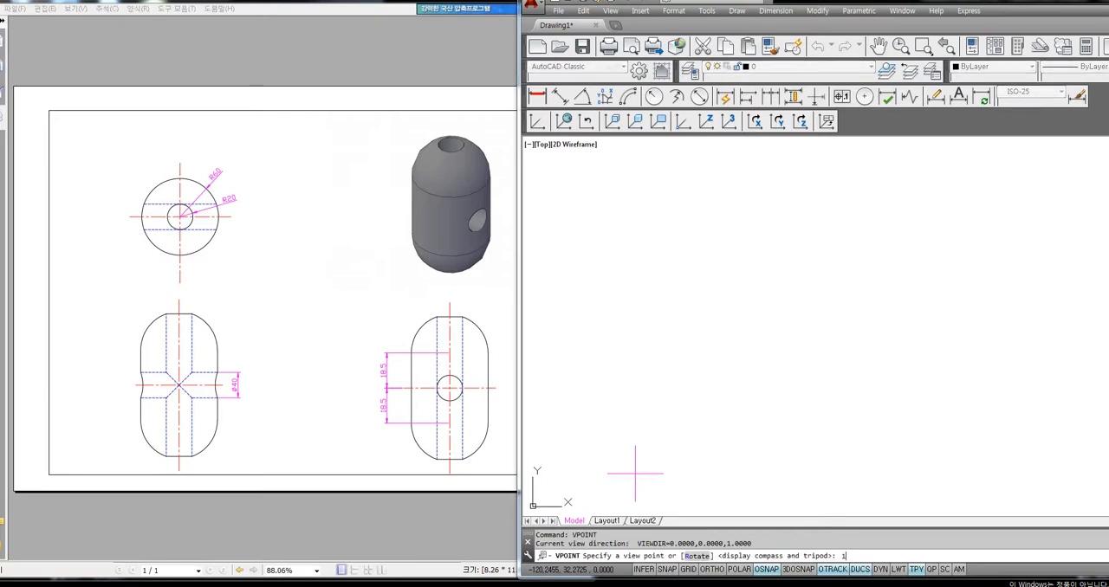
key("Return")
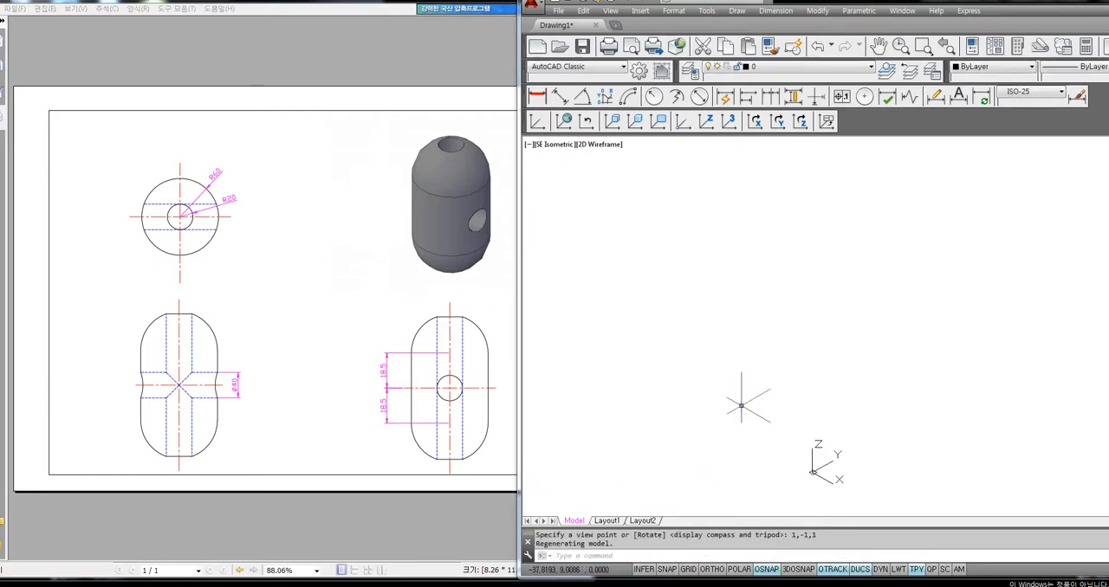
type("ucs")
key("Return")
type("x")
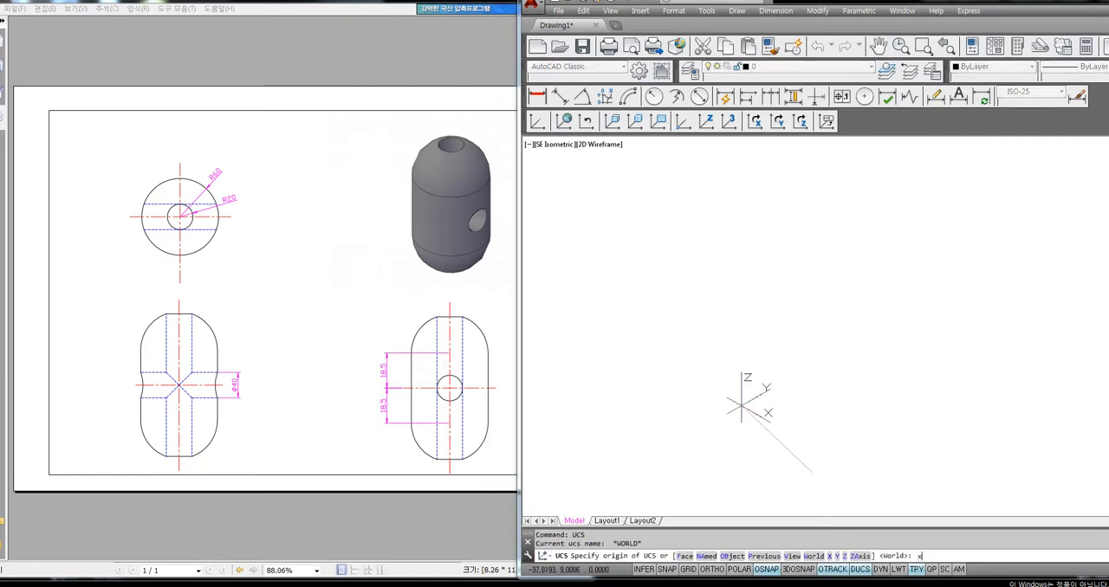
key("Return")
key("Return")
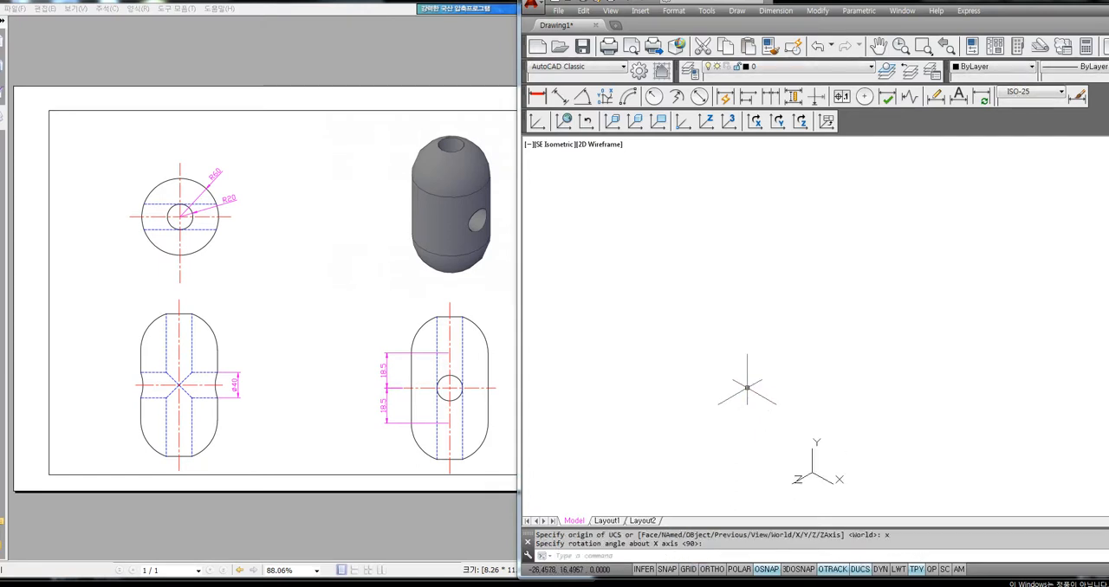
Paste the copied geometry onto the upright XY plane and erase the pasted circle, keeping the half profile and centre line
key("ctrl+v")
scroll(651, 396, "down", 4)
middle_click_drag(720, 392, 675, 380)
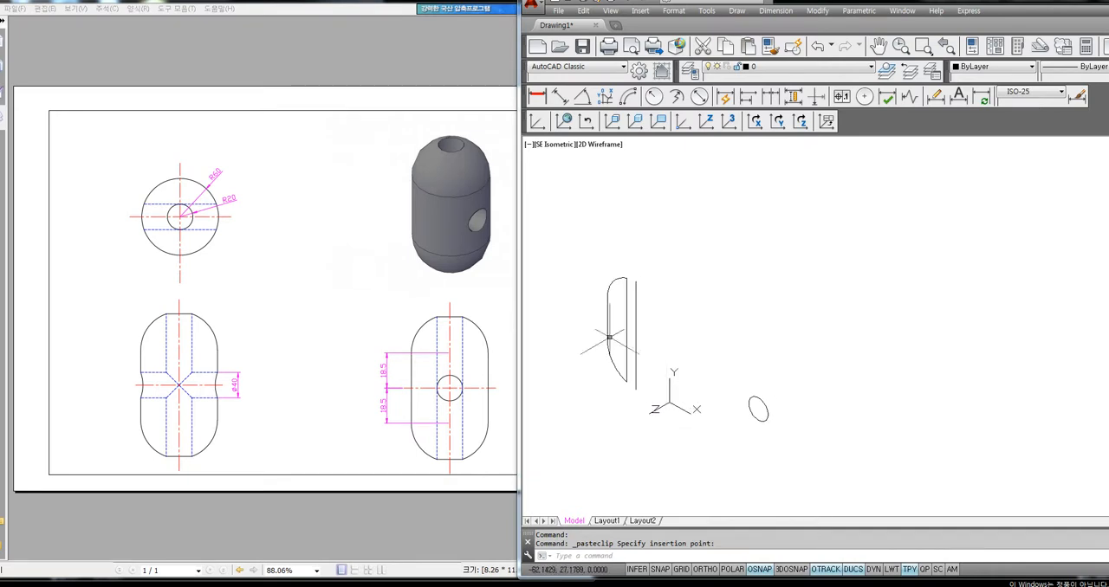
left_click(790, 374)
left_click(716, 487)
key("Delete")
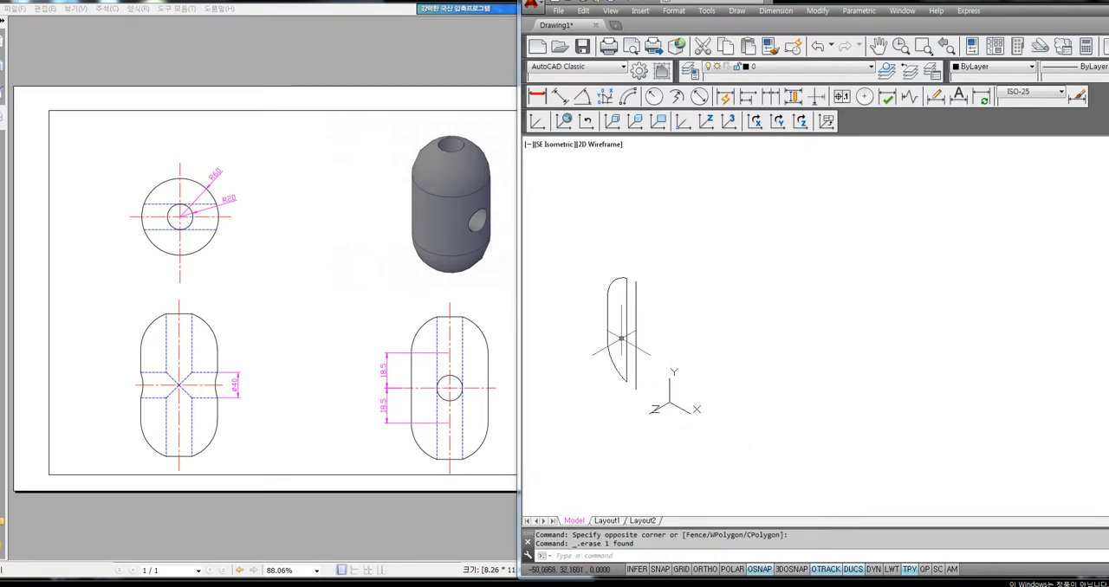
Rotate the UCS 90 degrees about its Y axis
type("ucs")
key("Return")
type("y")
key("Return")
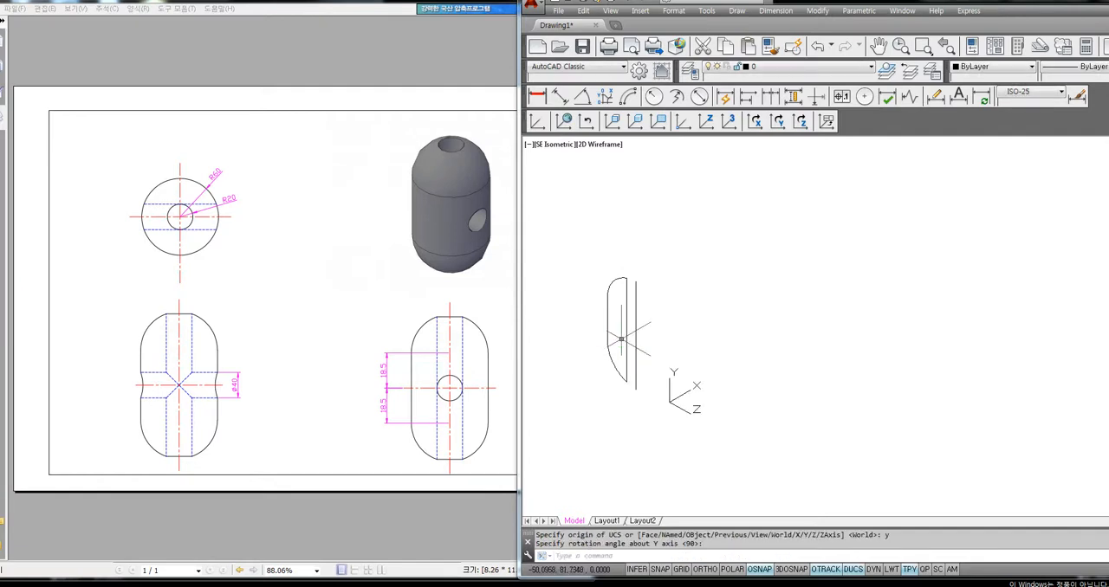
key("Return")
Paste the copied geometry onto the new XY plane and erase its half profile and centre line, keeping only the circle
key("ctrl+v")
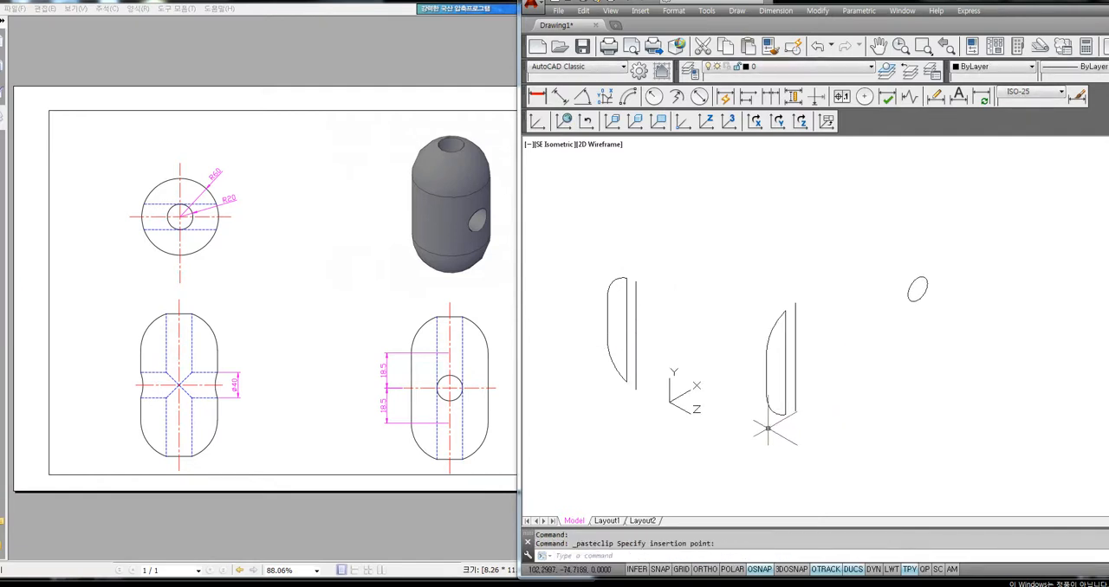
left_click(768, 428)
left_click_drag(825, 276, 775, 441)
key("Delete")
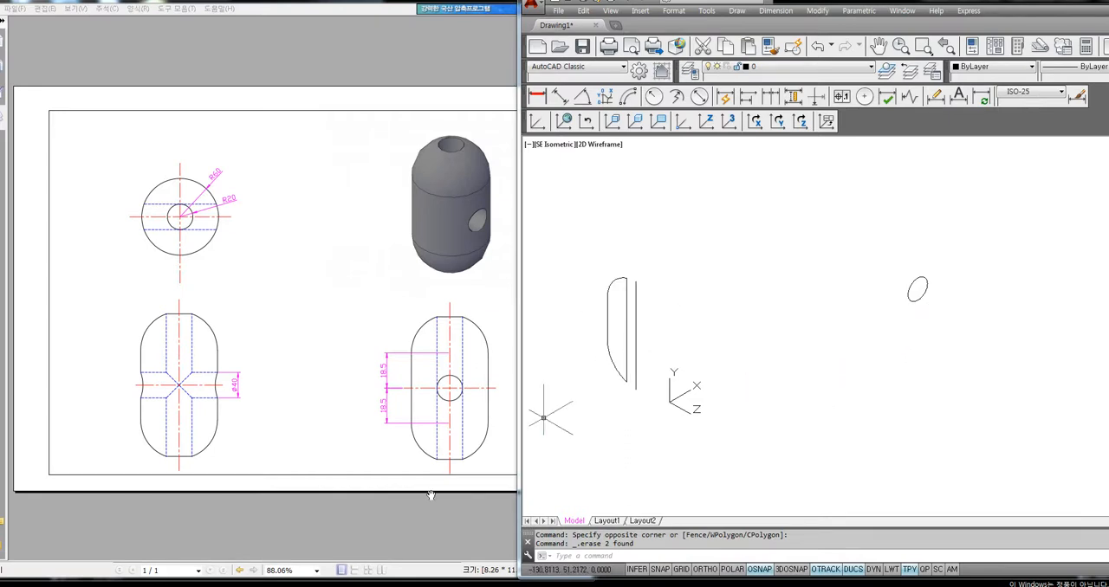
Switch to the Hangul notes, dismiss the spelling checker and review the "Rev" line of the Revolve instructions
key("alt+Tab")
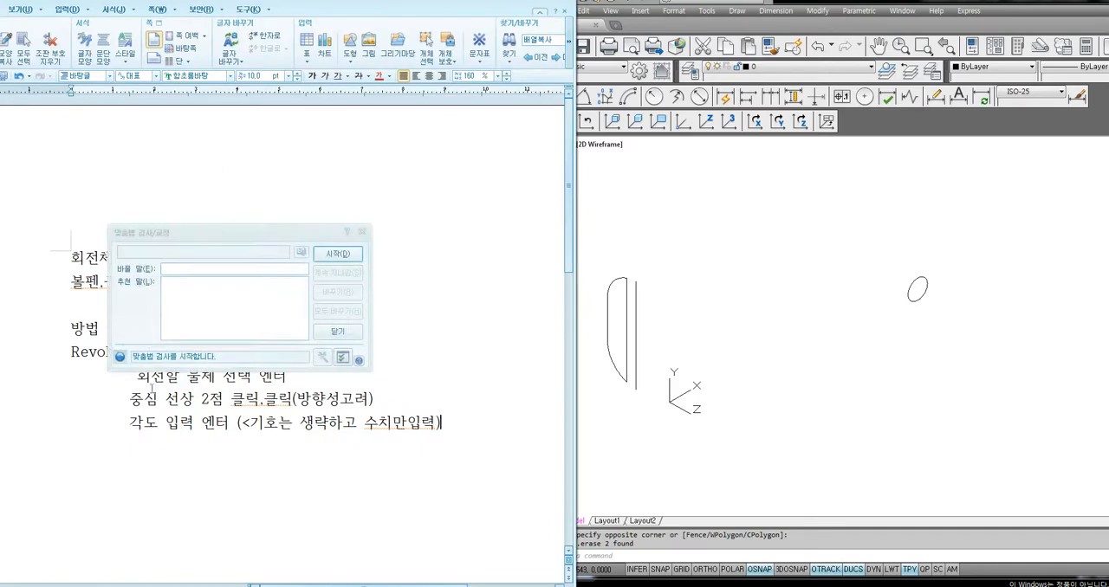
left_click(362, 232)
left_click_drag(137, 352, 193, 352)
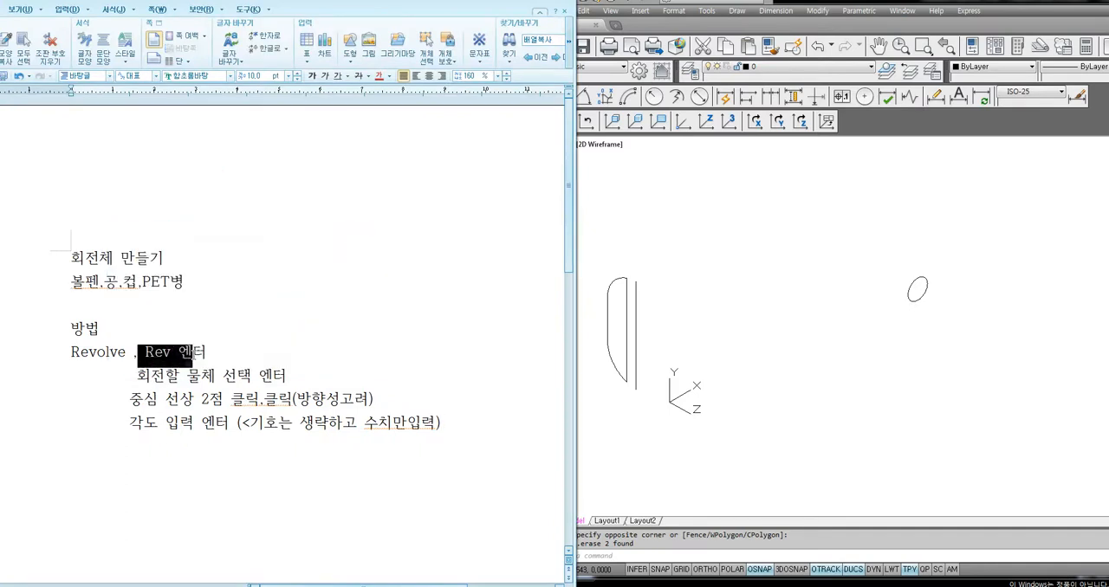
In AutoCAD, revolve the closed half profile 360 degrees about the vertical centre line beside it
left_click(600, 376)
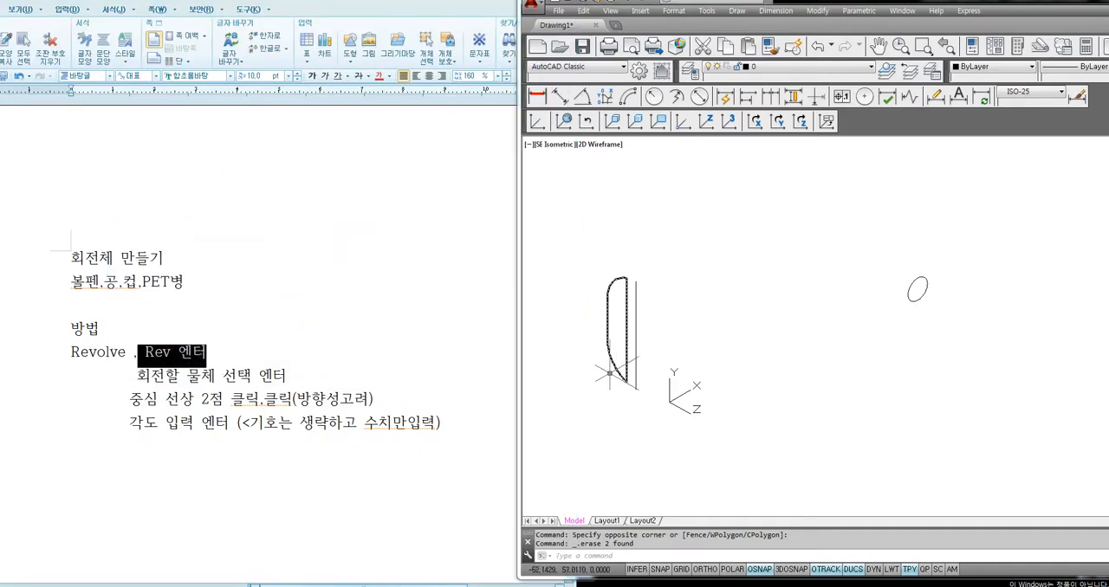
type("rev")
key("Return")
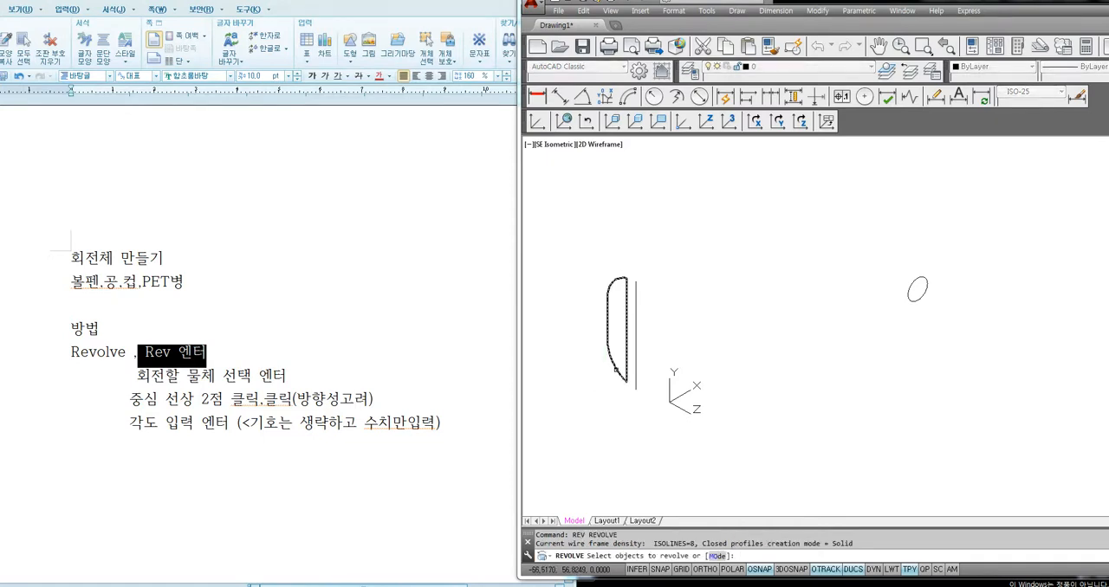
left_click(617, 370)
key("Return")
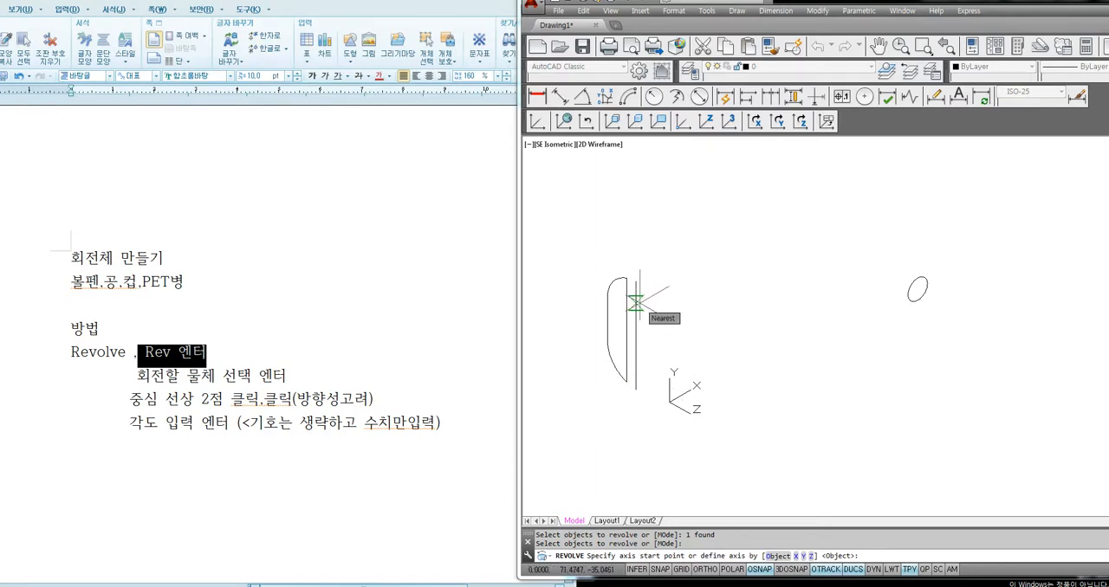
left_click(636, 303)
left_click(636, 356)
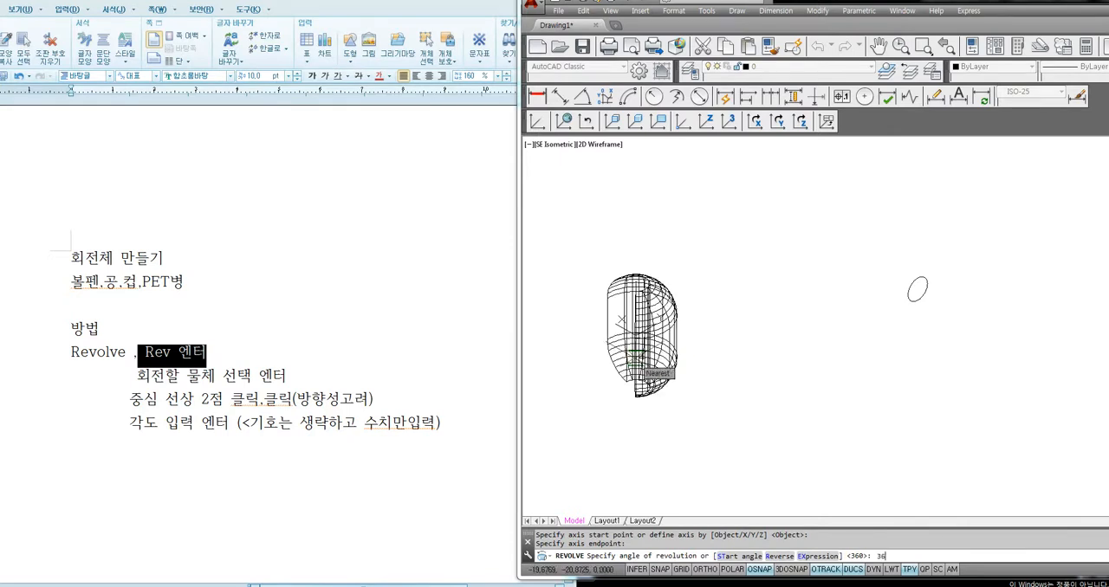
type("360")
key("Return")
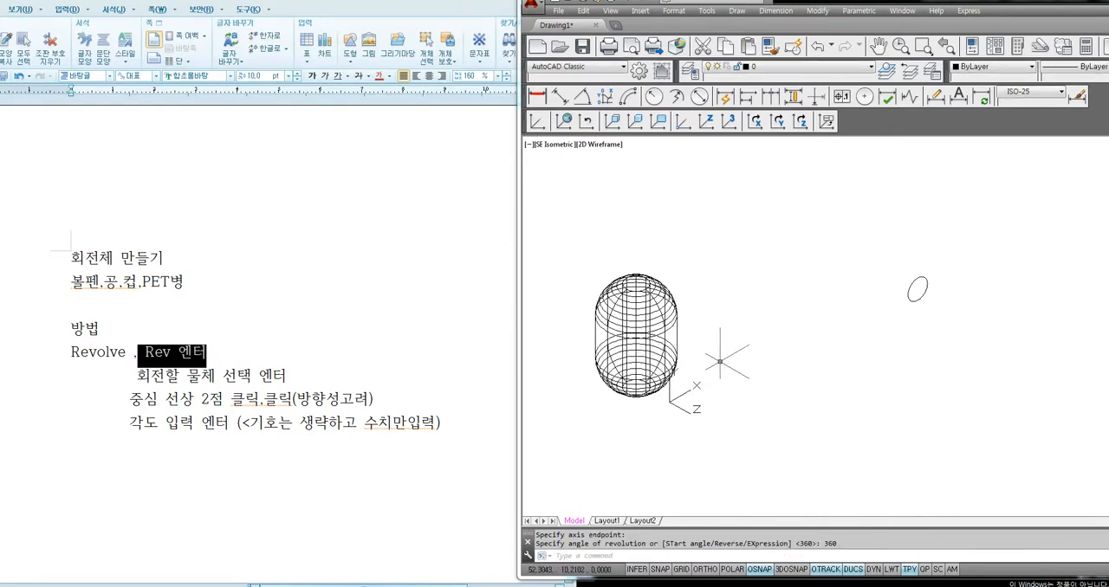
Change the visual style to Conceptual to inspect the revolved capsule as a shaded solid
type("sha")
key("Return")
type("c")
key("Return")
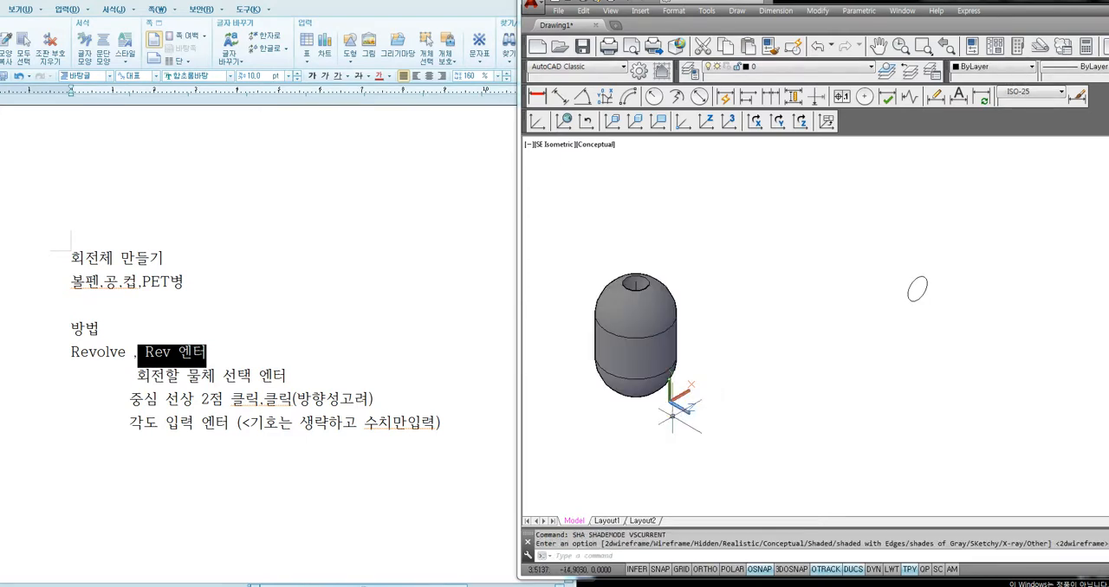
Extrude the cross-hole circle along its axis into a cylinder clearly longer than the capsule's diameter
middle_click_drag(647, 440, 688, 435)
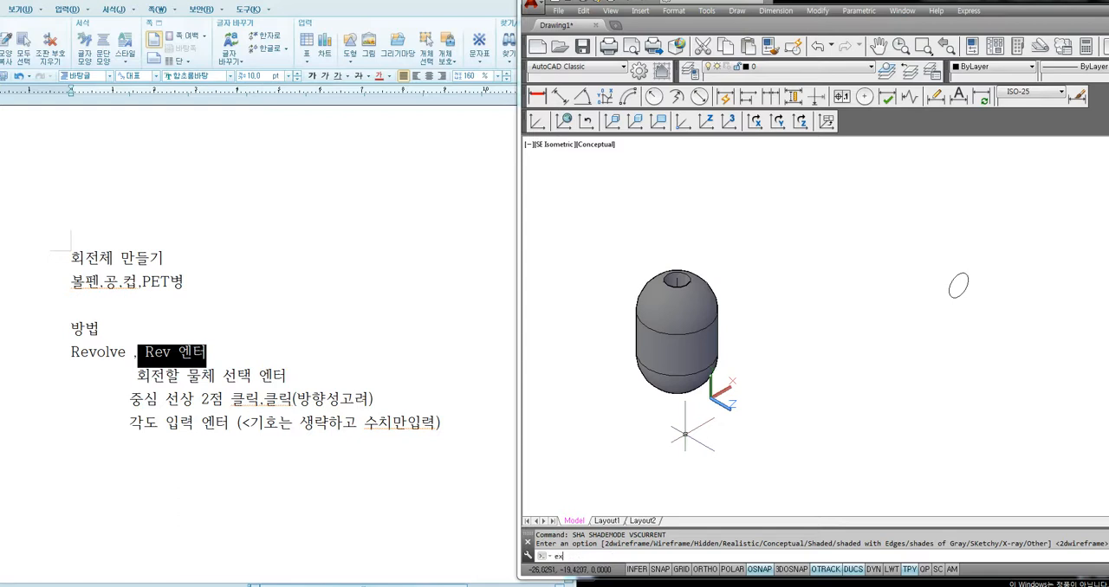
key("Return")
left_click(964, 293)
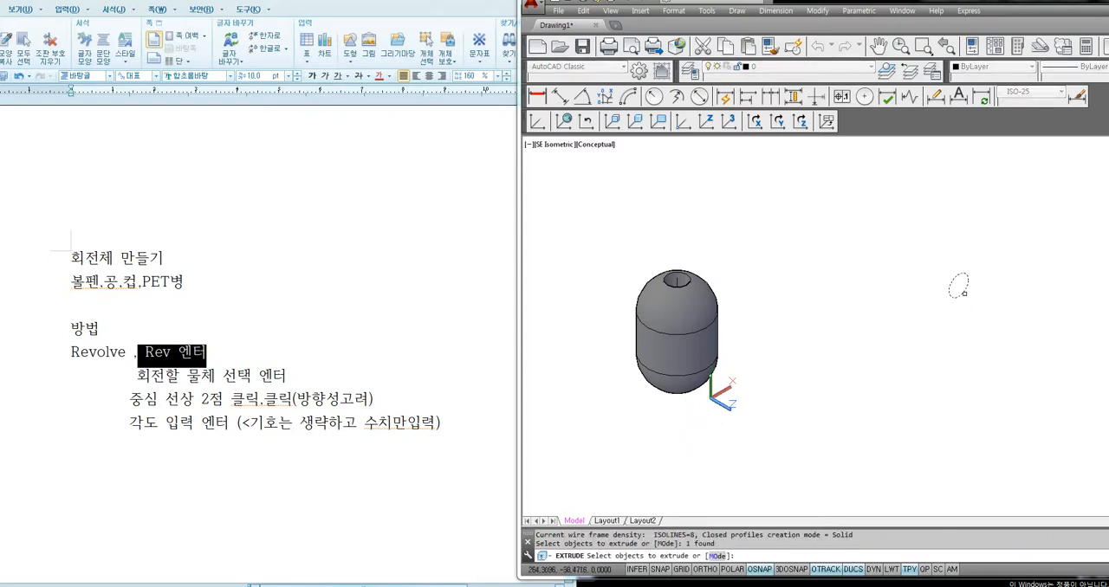
key("Return")
middle_click_drag(1024, 354, 923, 327)
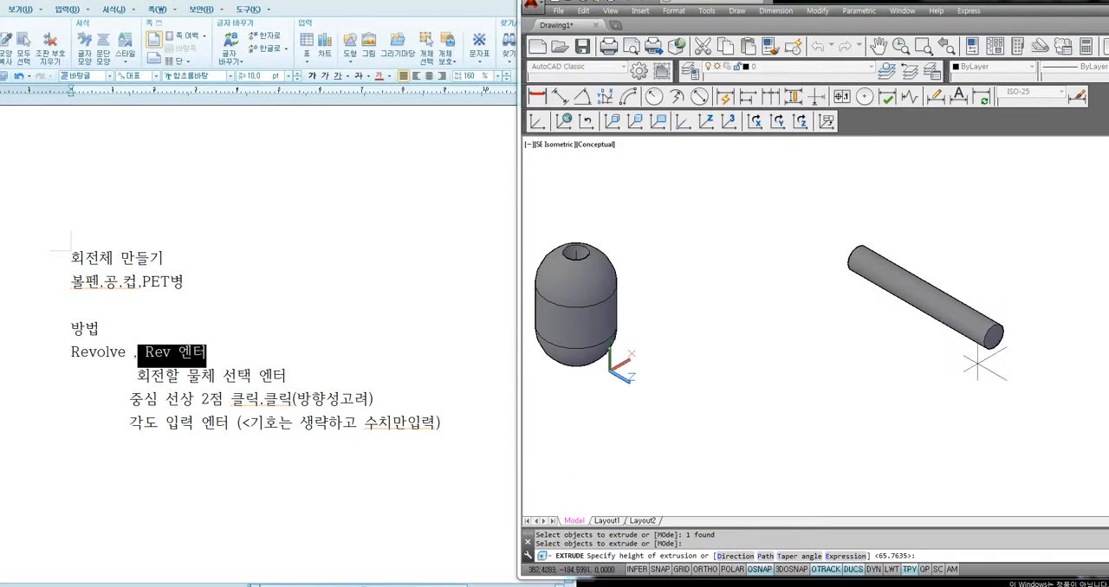
left_click(1044, 397)
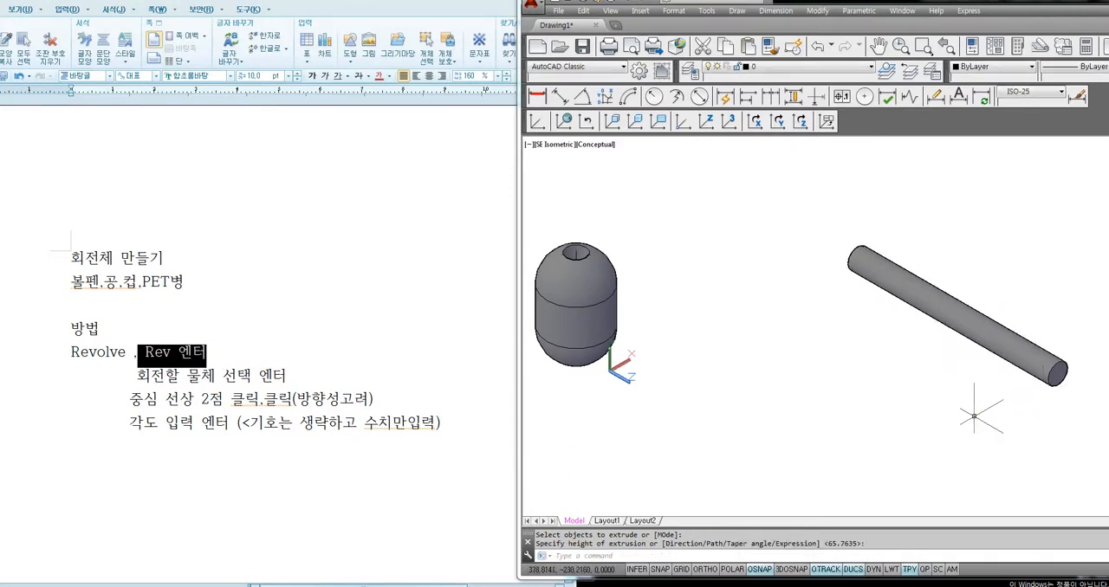
left_click(1025, 368)
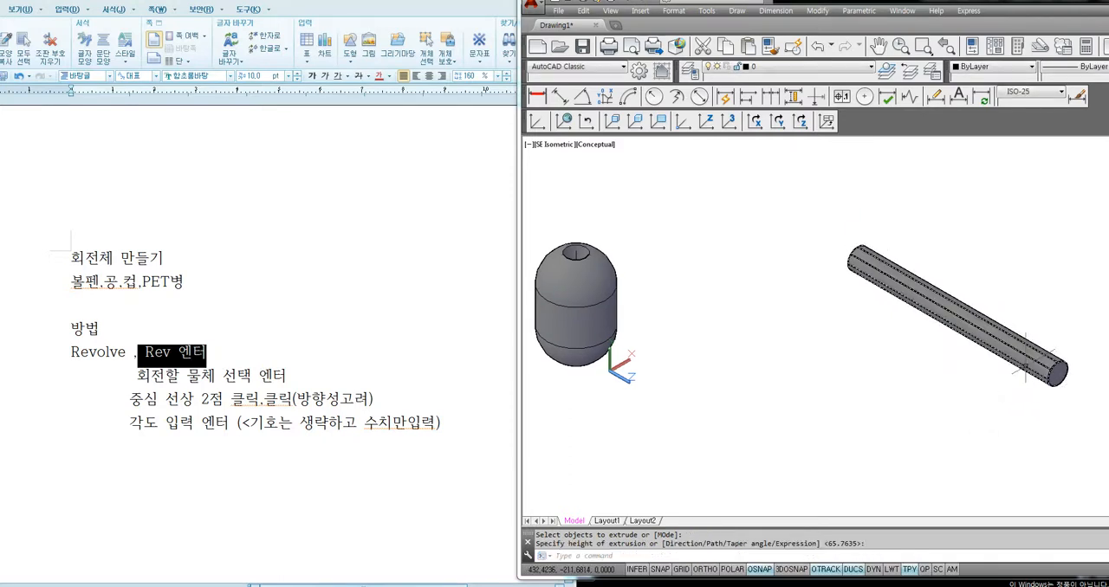
key("Escape")
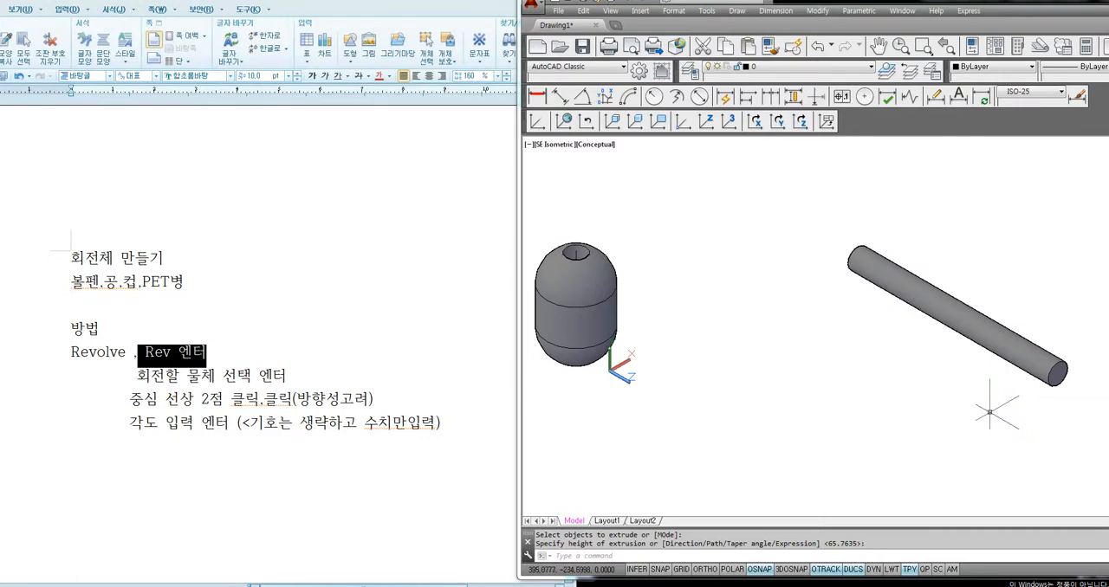
Set the visual style back to 2D Wireframe with the capsule and cylinder both in view
type("sha")
key("Return")
type("2")
key("Return")
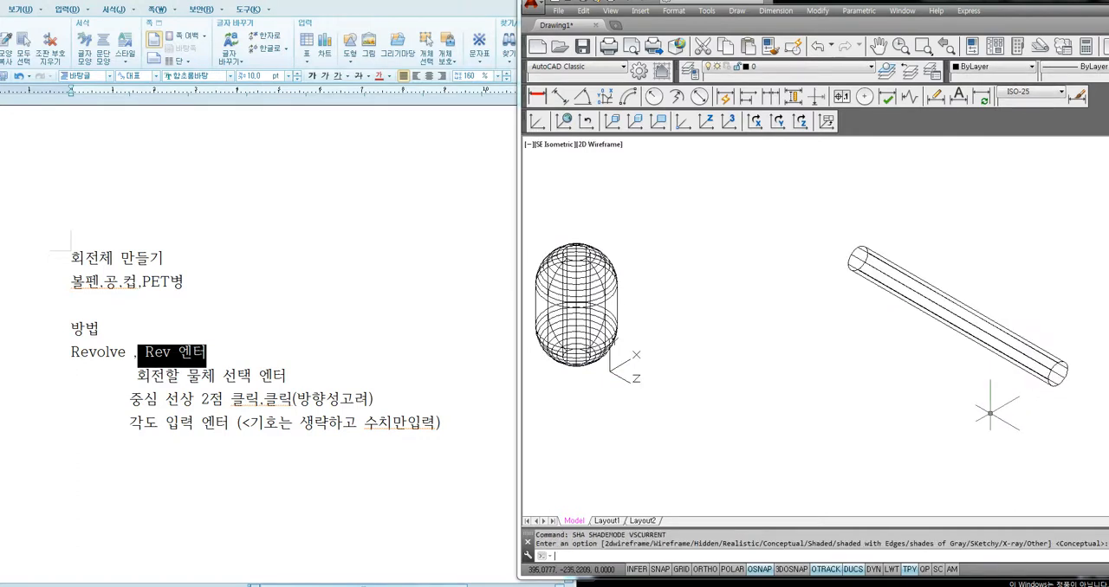
middle_click_drag(906, 411, 907, 411)
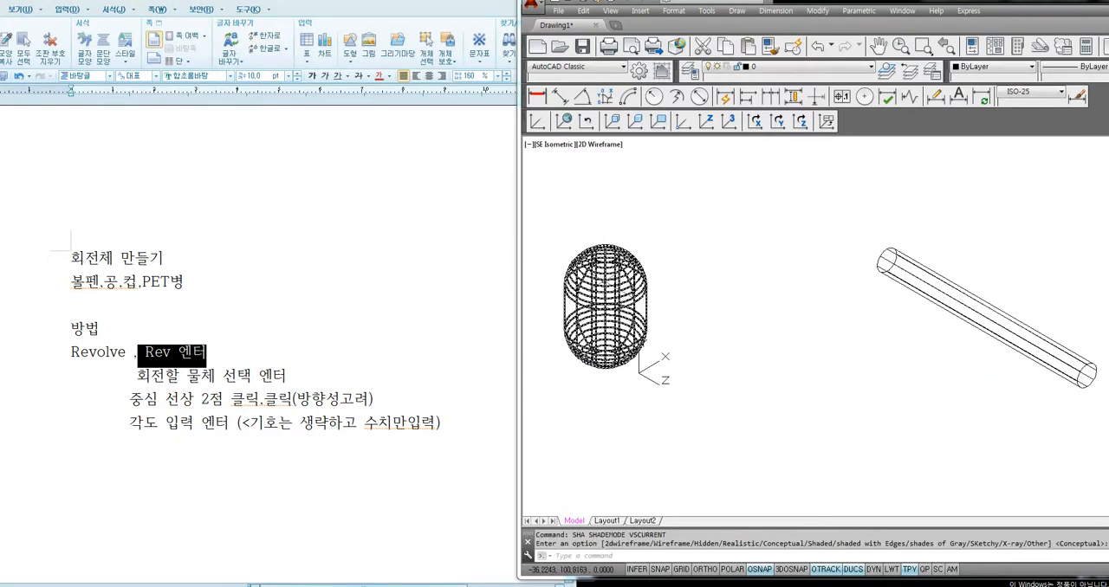
middle_click_drag(606, 307, 637, 318)
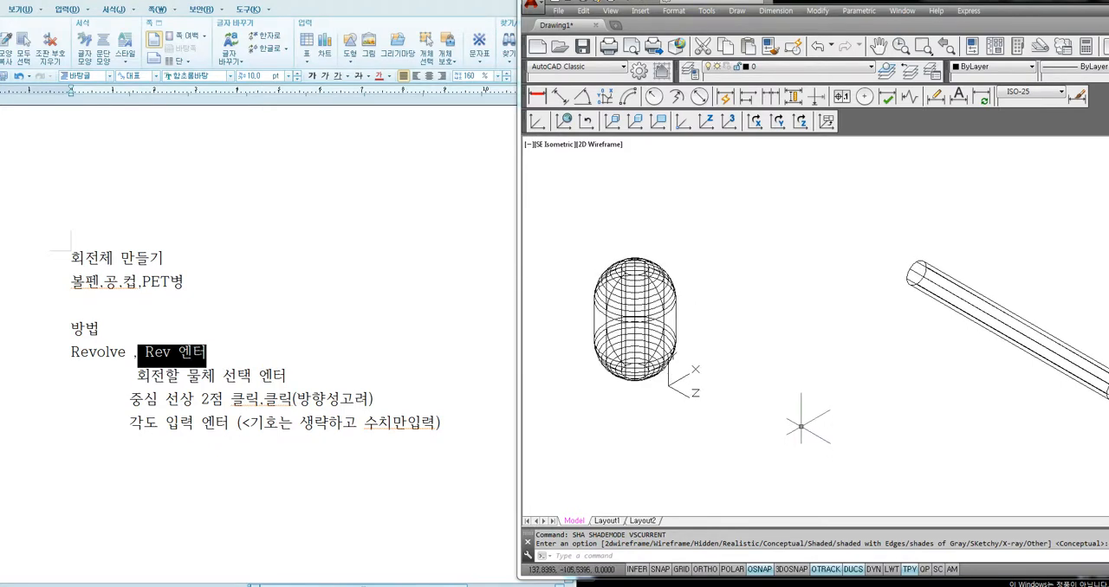
With the current colour set to Red, draw a line between the centres of the capsule bore's upper and lower openings
left_click(986, 67)
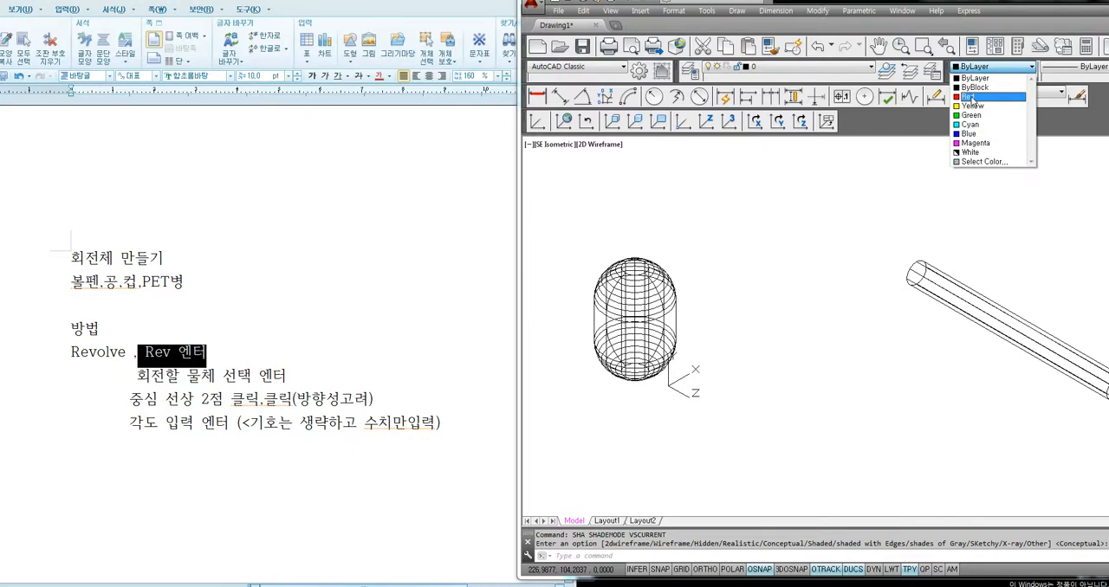
left_click(970, 97)
type("l")
key("Return")
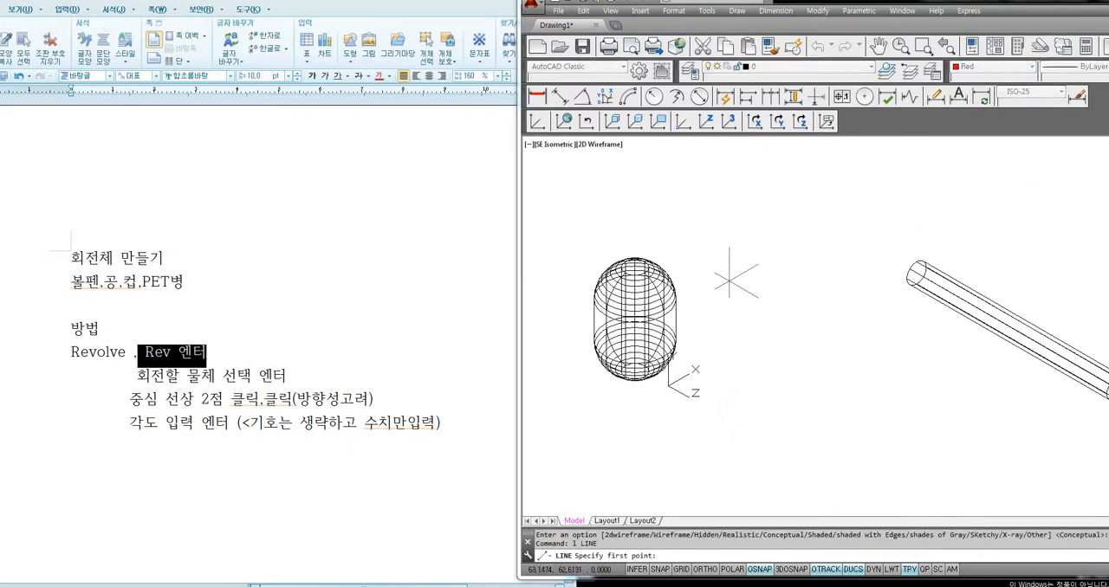
middle_click_drag(711, 276, 816, 280)
scroll(809, 273, "up", 2)
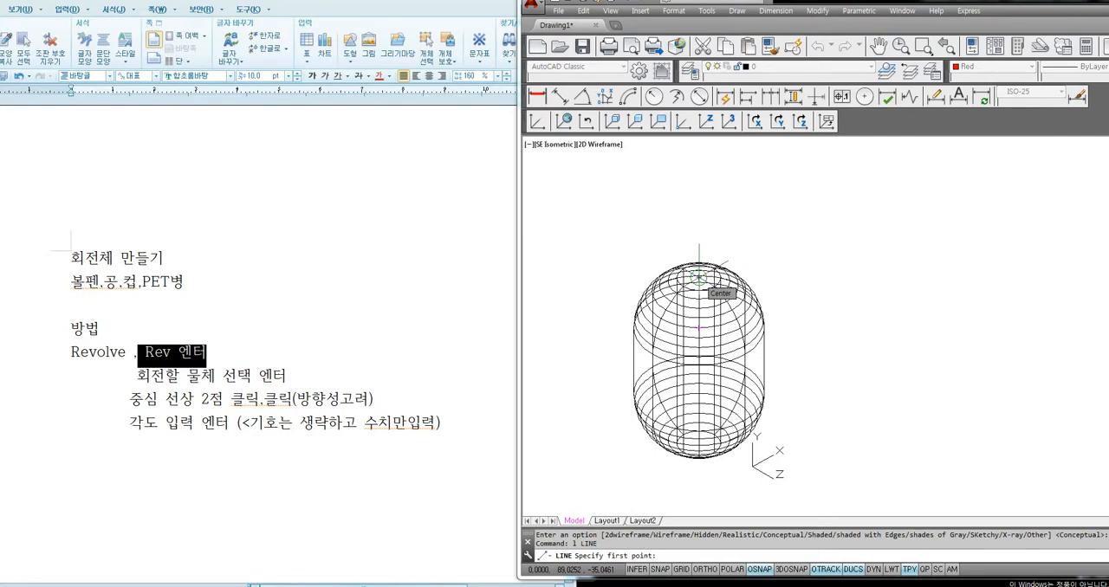
left_click(699, 277)
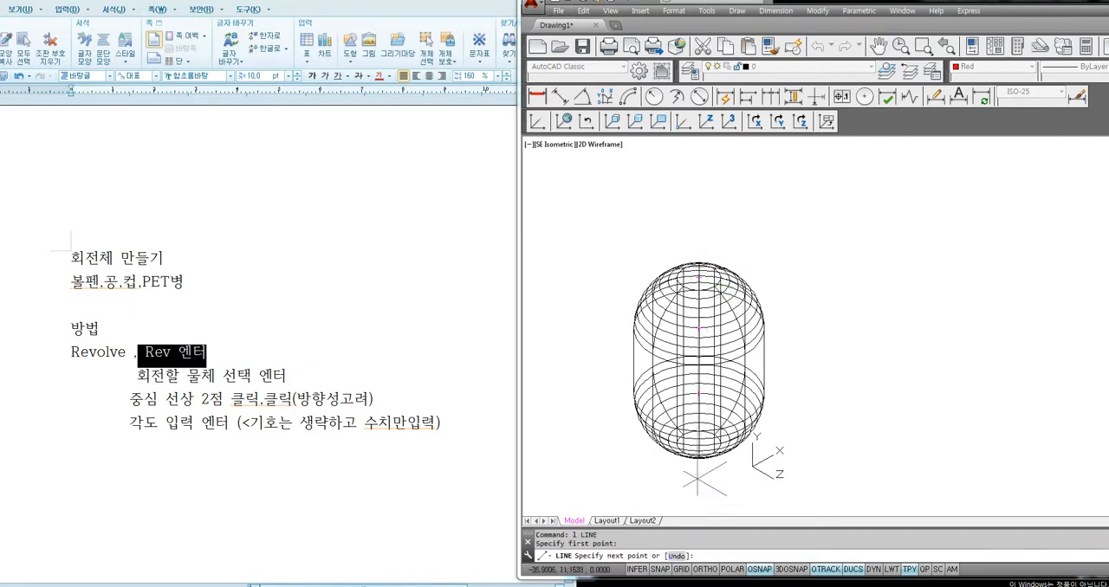
scroll(724, 510, "up", 3)
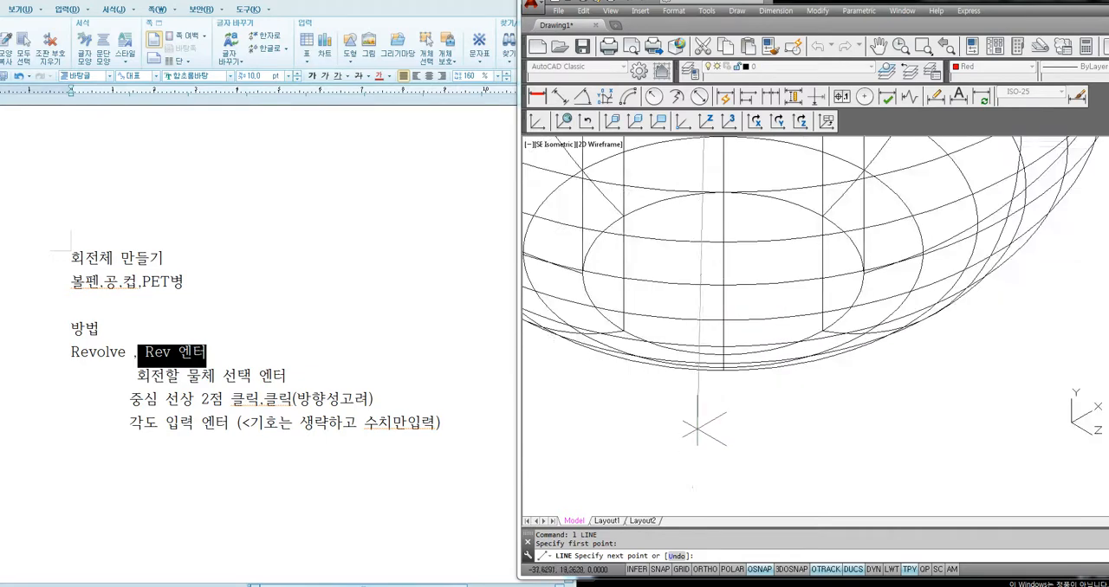
left_click(723, 274)
scroll(727, 292, "down", 5)
key("Return")
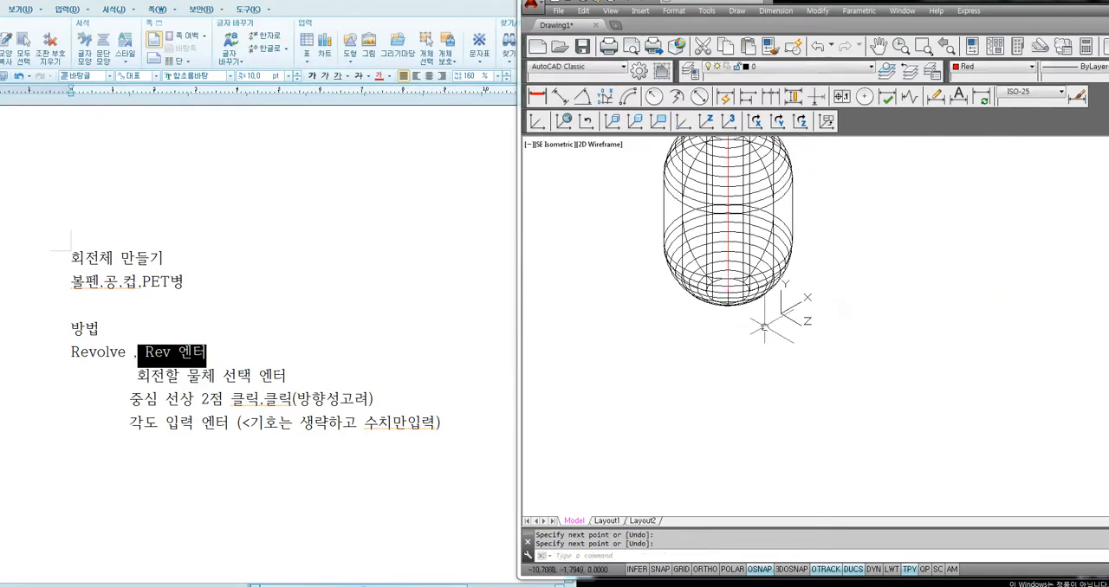
middle_click_drag(753, 242, 743, 344)
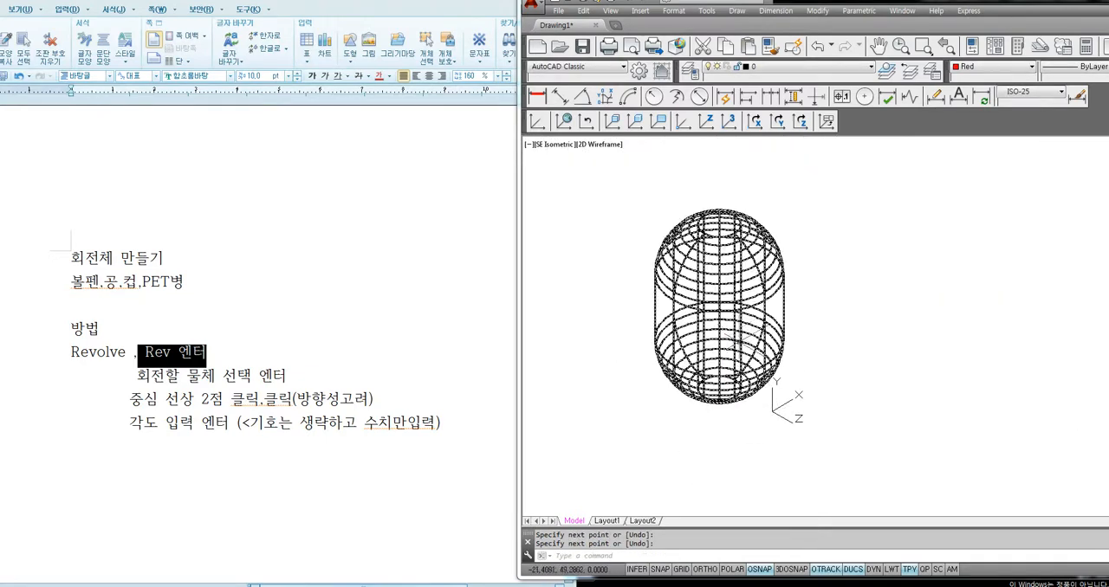
Examine the grip points of the red line inside the capsule, then clear the selection
left_click(719, 321)
scroll(719, 307, "down", 3)
middle_click_drag(719, 306, 575, 320)
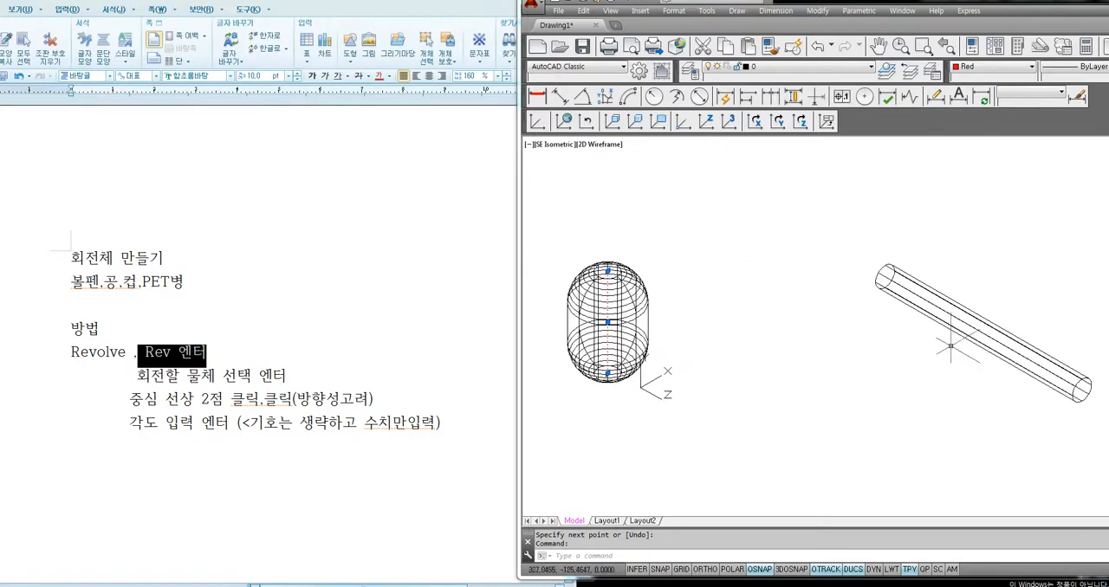
key("Escape")
type("m")
key("Return")
left_click(1024, 277)
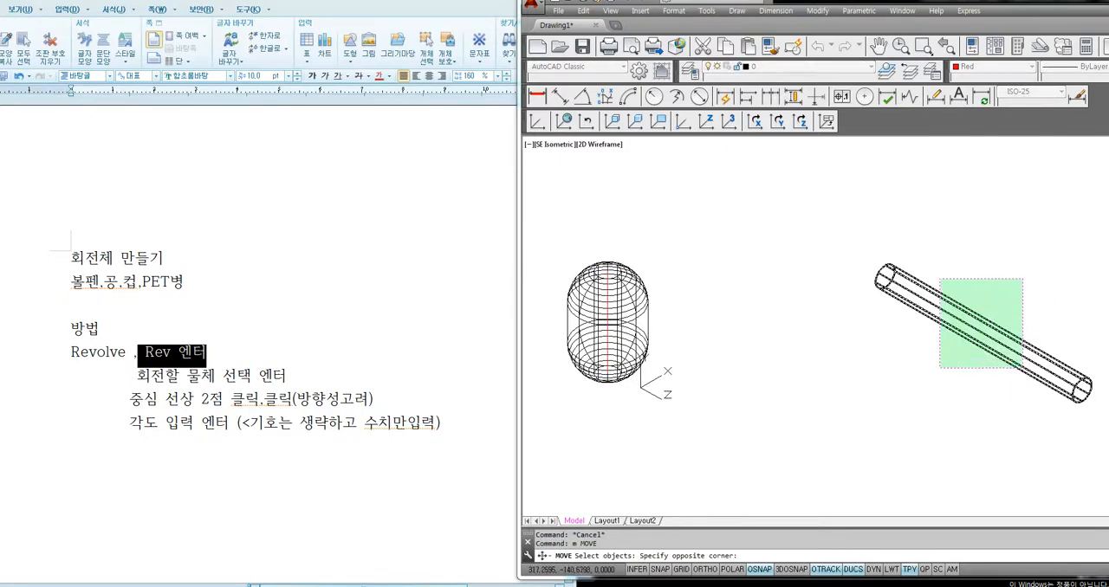
left_click(939, 369)
key("Return")
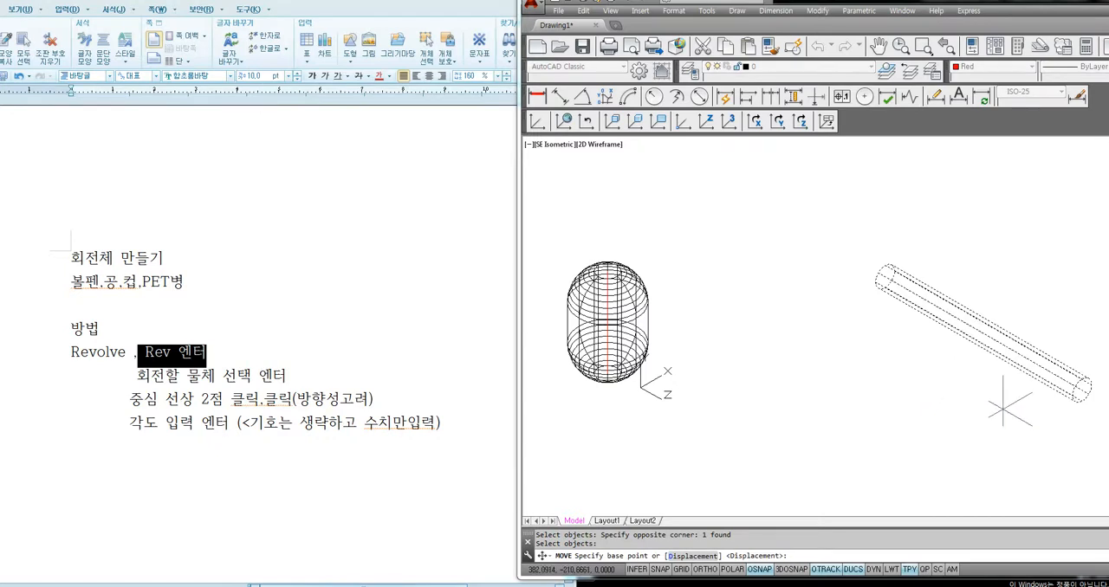
key("Escape")
middle_click_drag(1000, 400, 944, 382)
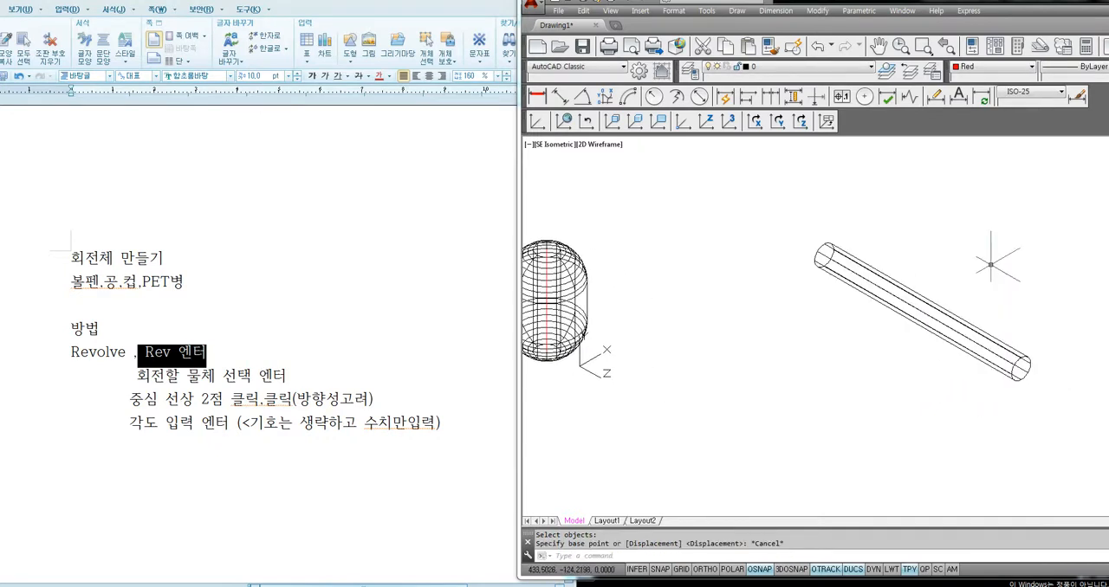
type("l")
key("Return")
scroll(1031, 350, "up", 3)
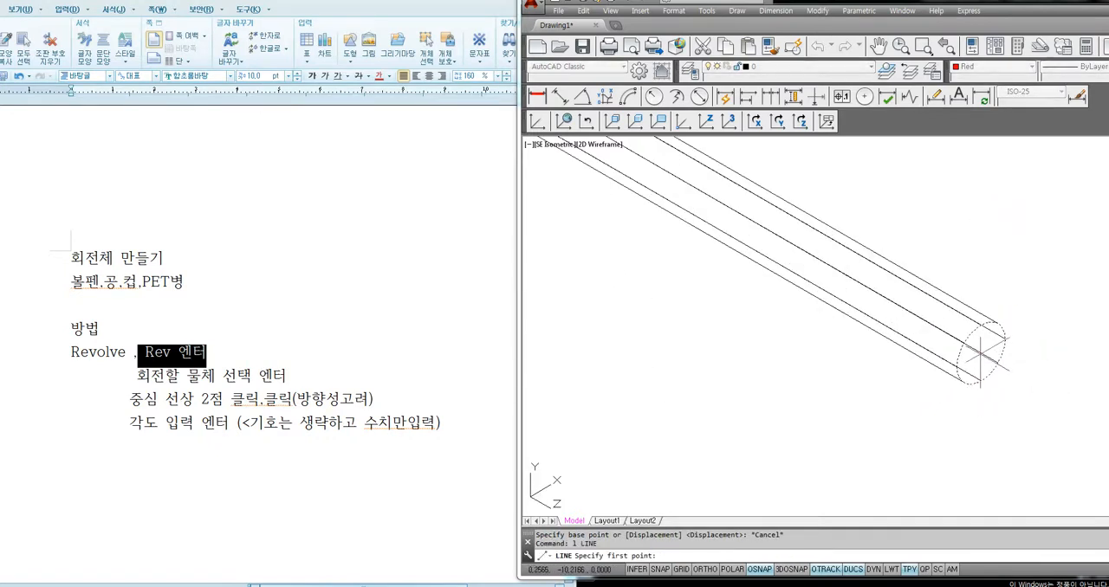
left_click(981, 353)
scroll(980, 354, "down", 3)
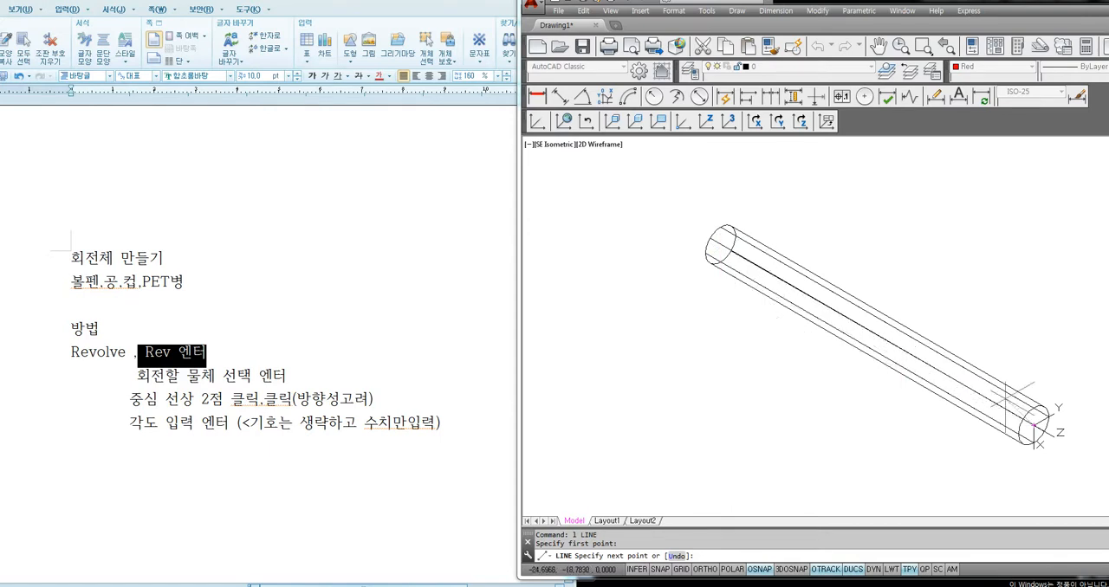
key("Escape")
Turn Dynamic UCS off so the cylinder's faces do not reorient the coordinate system while drawing
middle_click_drag(1058, 428, 929, 396)
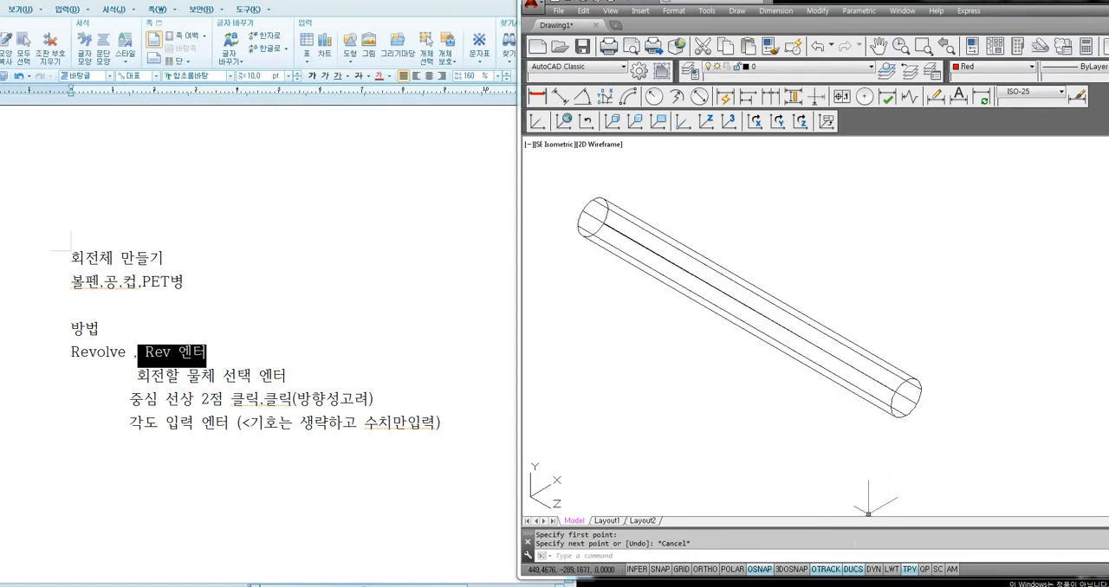
left_click(853, 573)
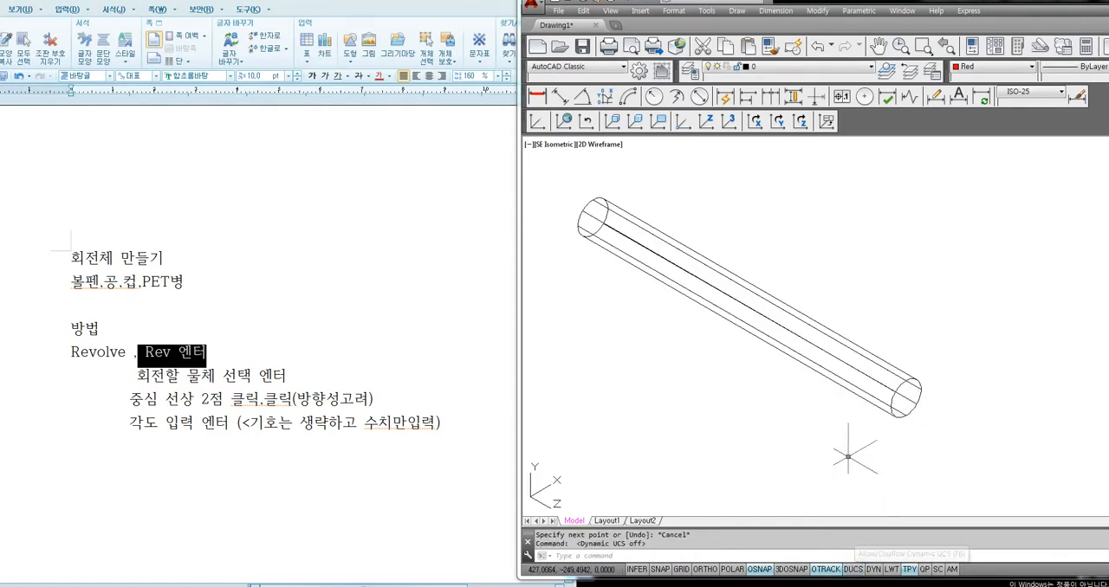
left_click(854, 571)
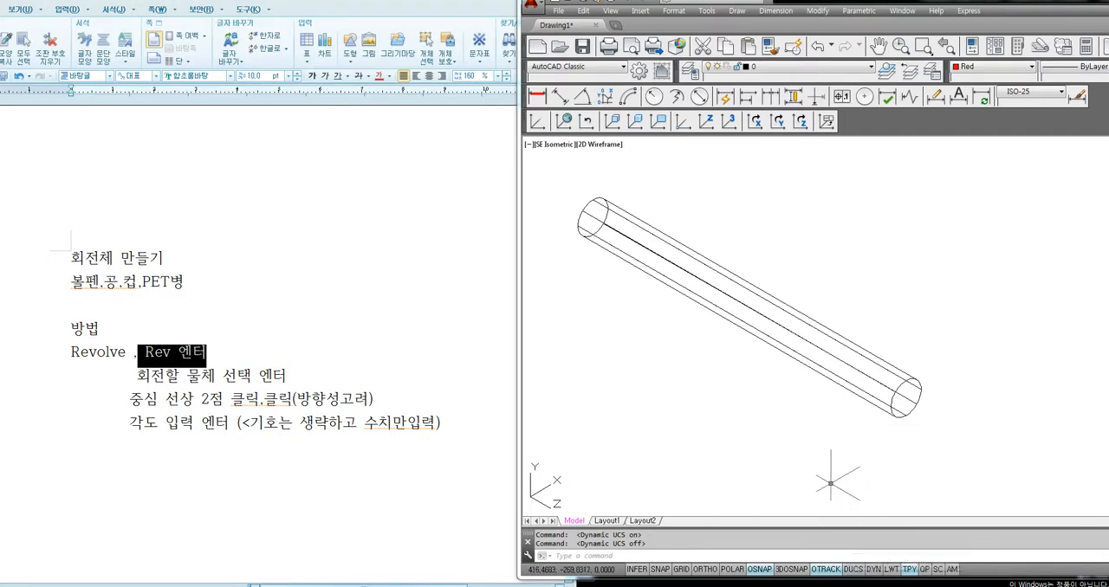
Draw a red axis line between the centres of the cylinder's two end faces, check its grips and clear the selection
key("Return")
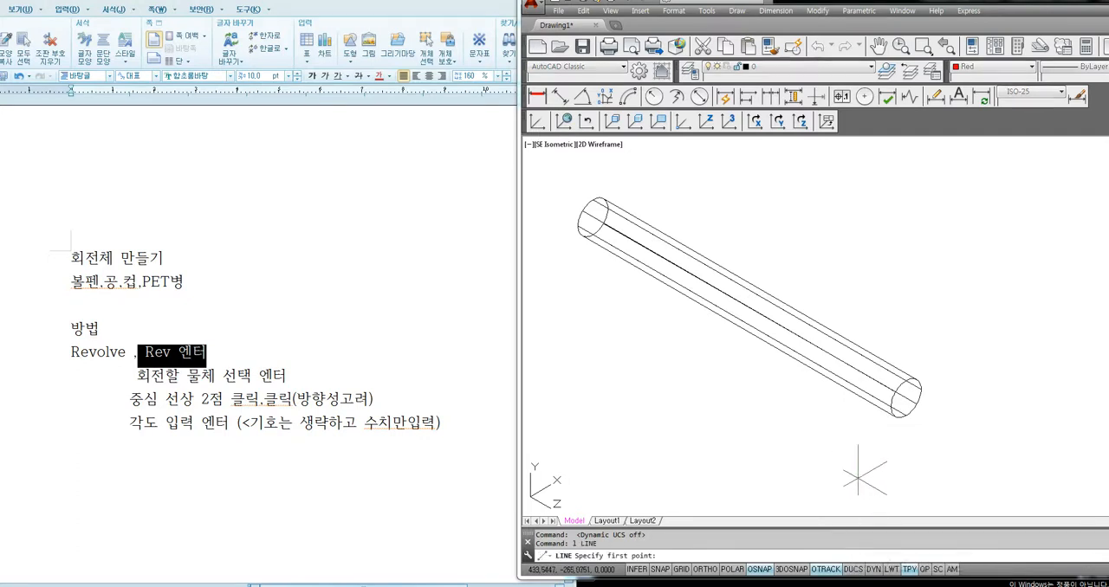
left_click(906, 398)
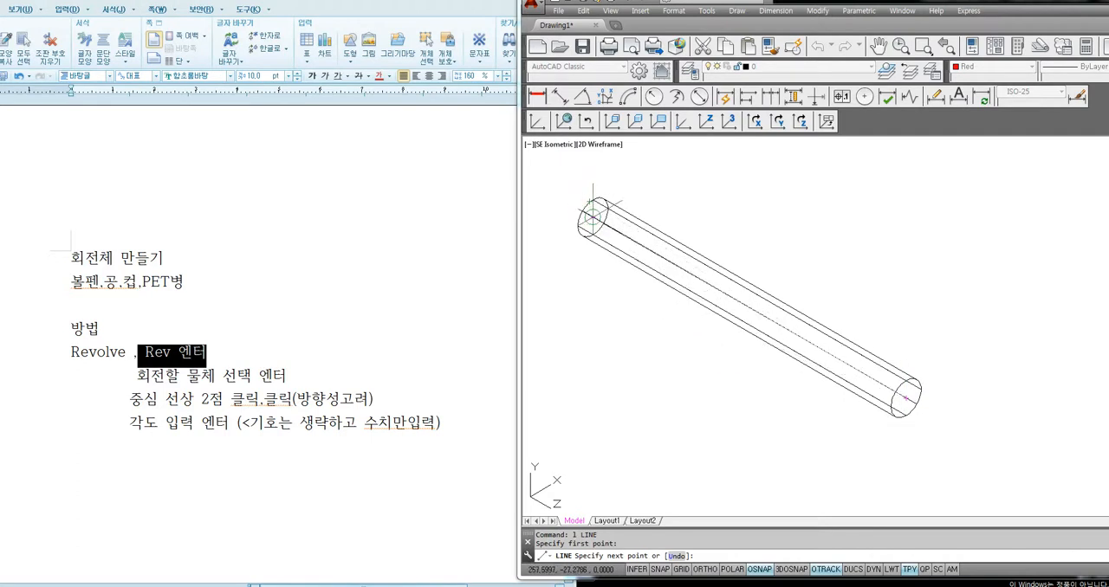
left_click(593, 216)
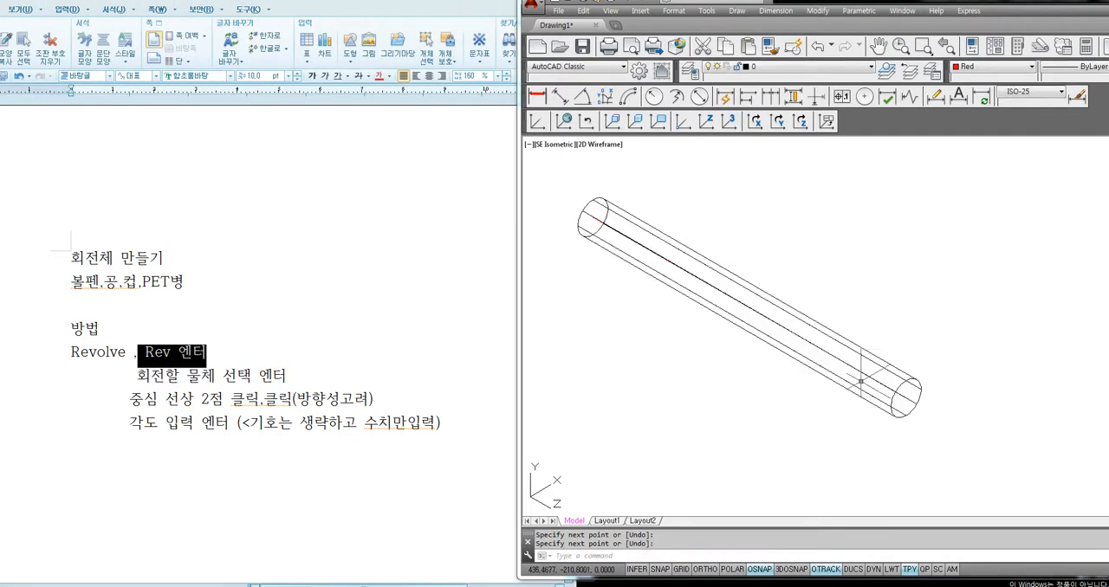
key("Return")
left_click(868, 375)
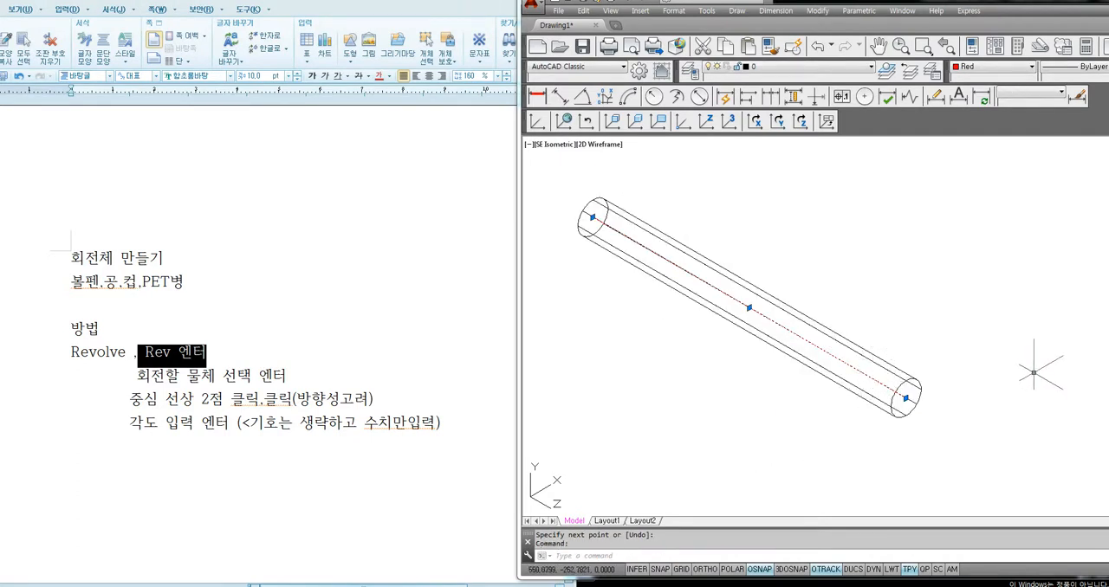
key("Escape")
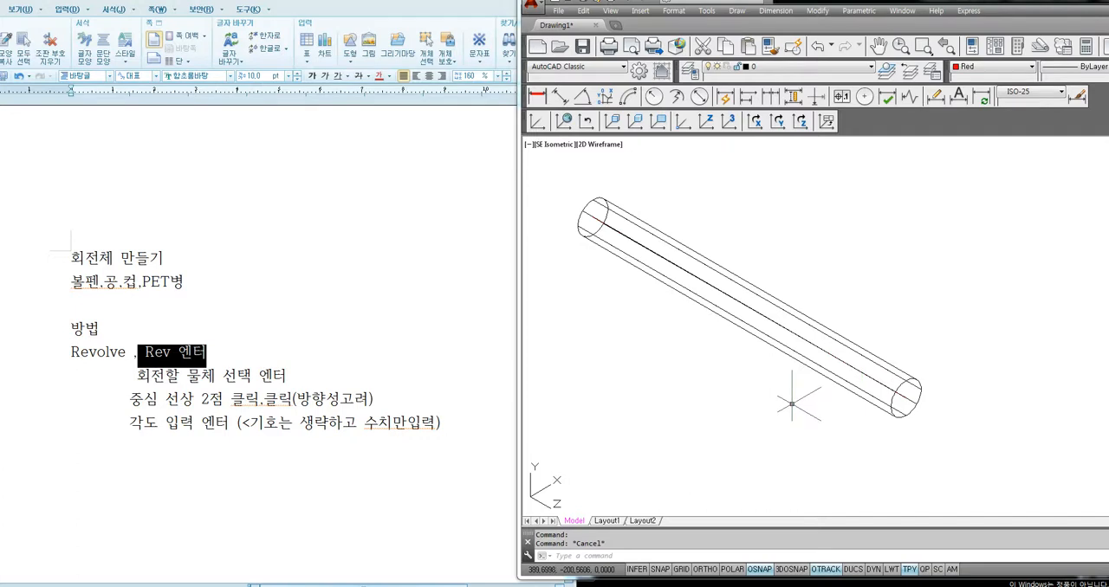
Move the cylinder from the midpoint of its axis line to the midpoint of the red line inside the capsule
middle_click_drag(791, 404, 774, 414, "shift")
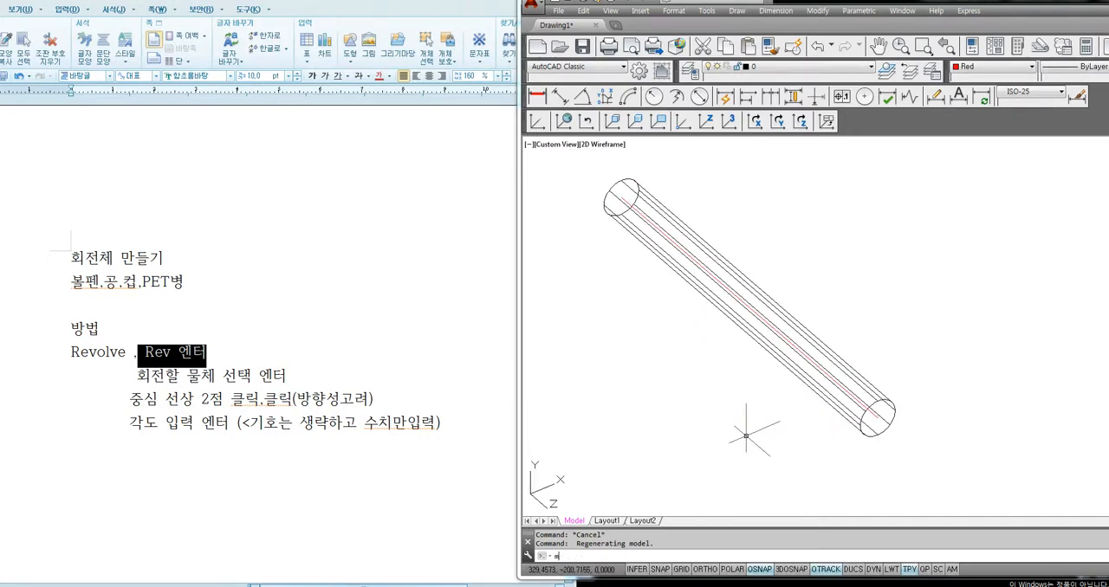
key("Return")
left_click(823, 402)
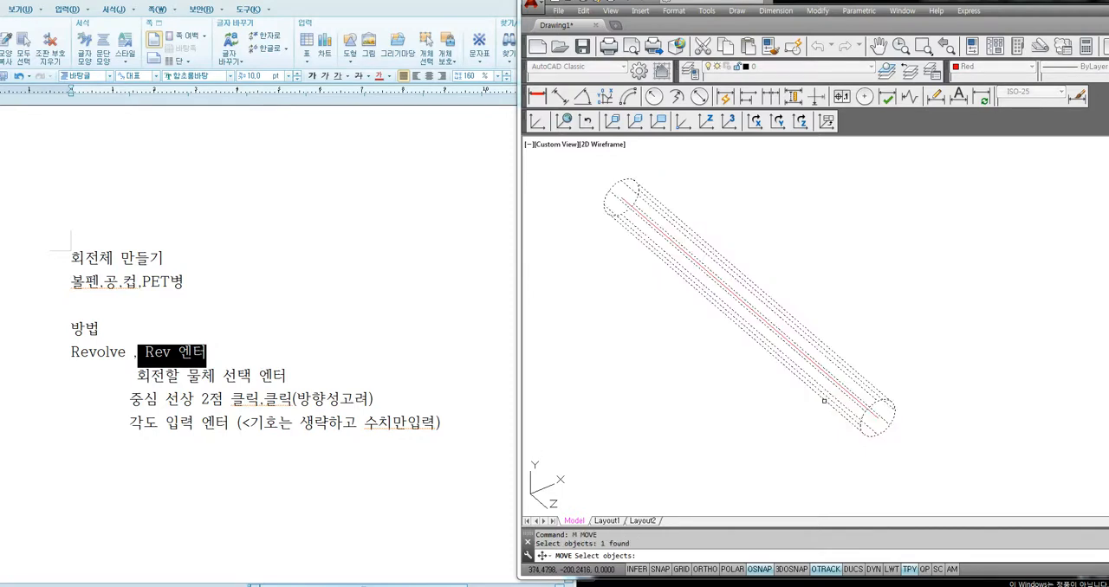
key("Return")
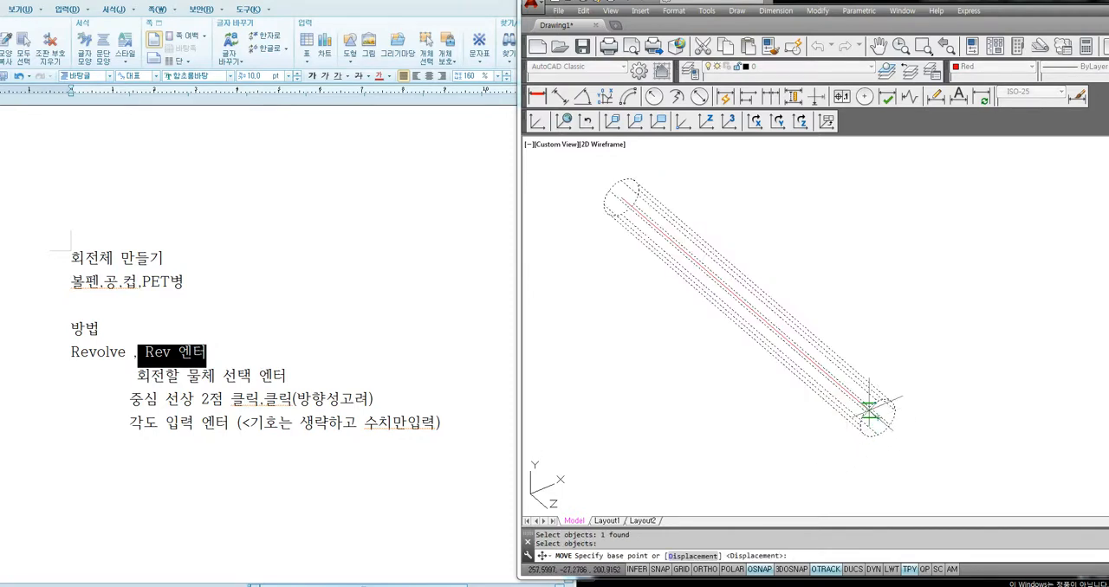
left_click(749, 308)
scroll(766, 322, "down", 4)
middle_click_drag(708, 331, 913, 371)
scroll(759, 327, "up", 4)
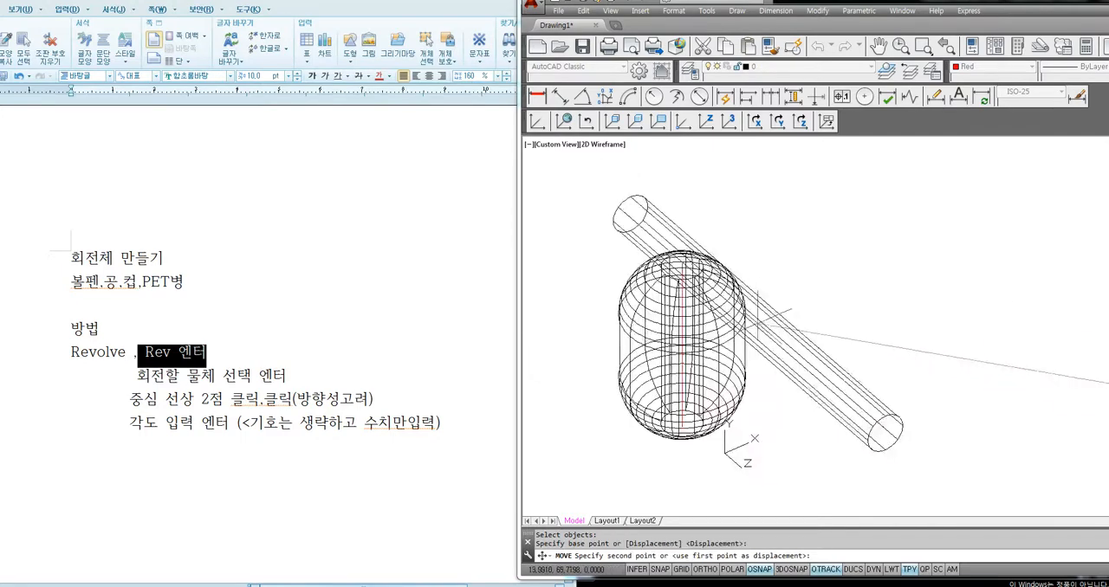
scroll(758, 324, "up", 3)
middle_click_drag(859, 317, 936, 281)
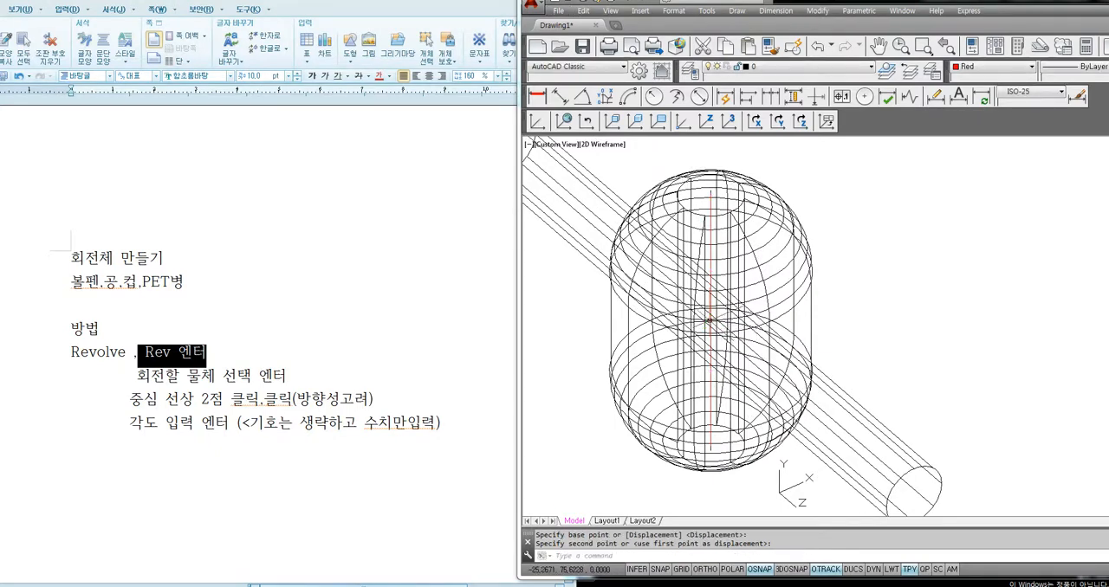
left_click(710, 323)
Set the visual style to Conceptual with the capsule and the crossing cylinder in view
scroll(731, 389, "down", 3)
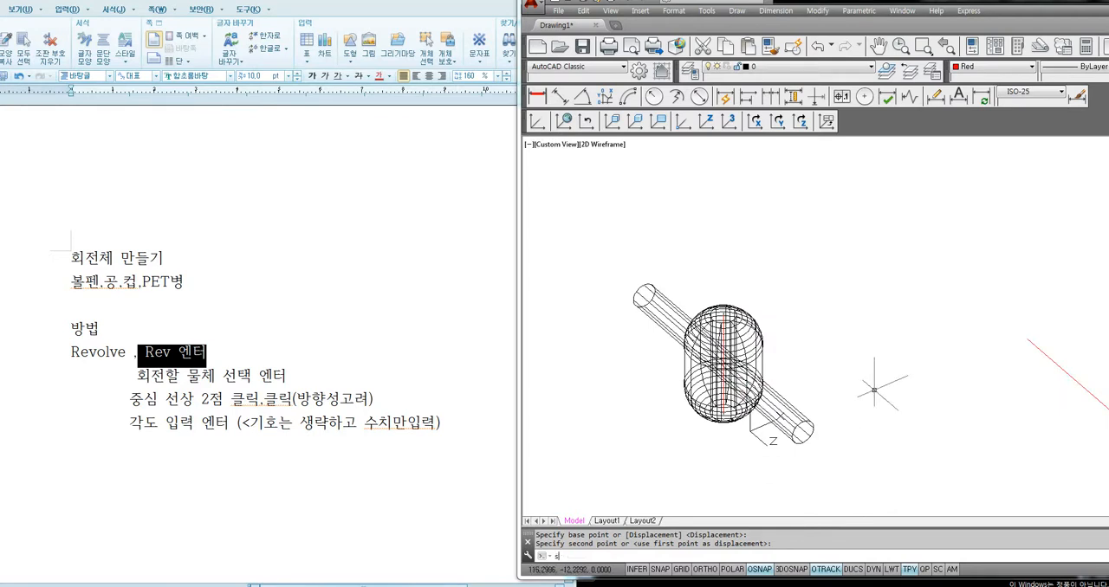
type("sha")
key("Return")
type("c")
key("Return")
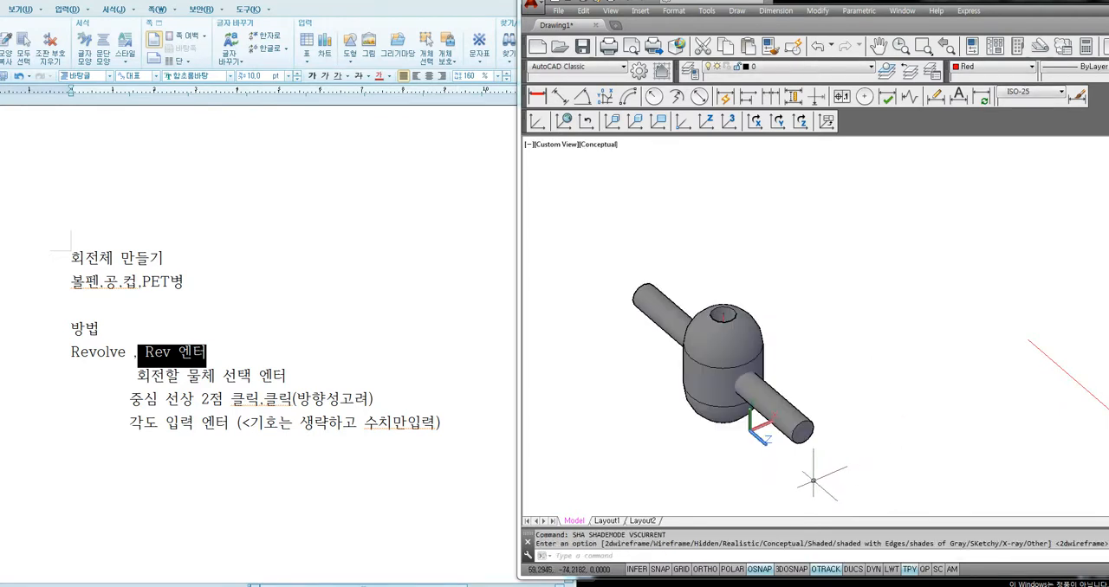
Subtract the cylinder from the capsule to cut the cross hole through its side
mouse_move(795, 474)
middle_mouse_down("shift")
mouse_move(730, 411)
mouse_move(815, 454)
middle_mouse_up("shift")
type("su")
key("Return")
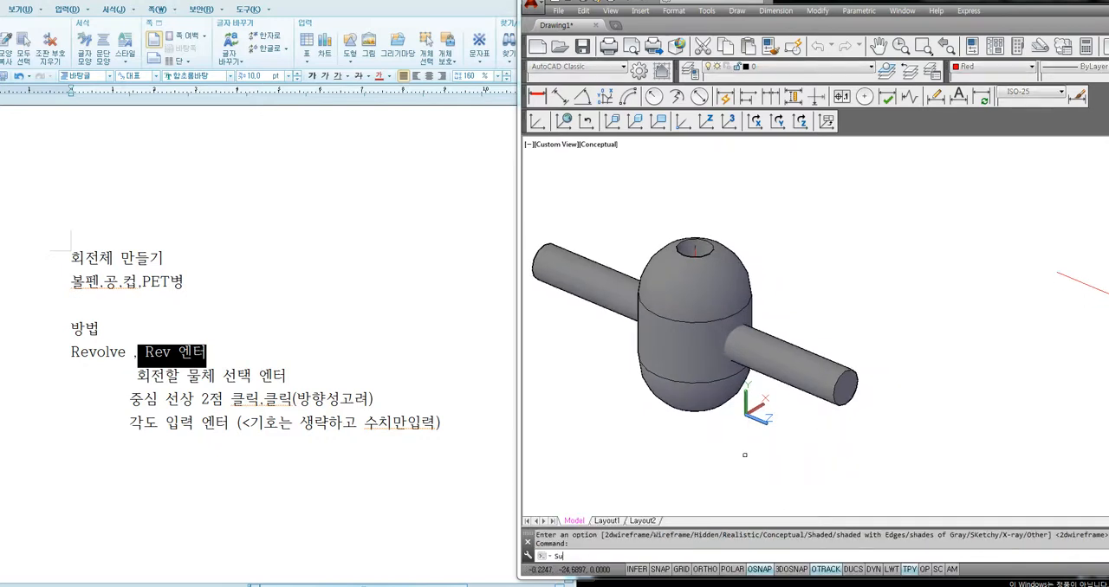
left_click(725, 396)
key("Return")
left_click(837, 406)
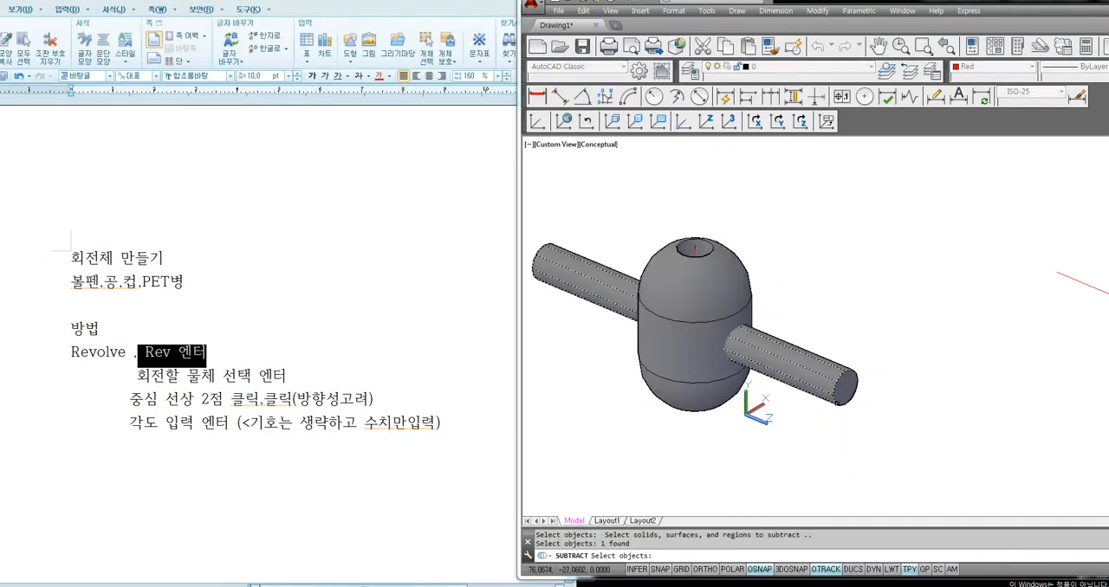
key("Return")
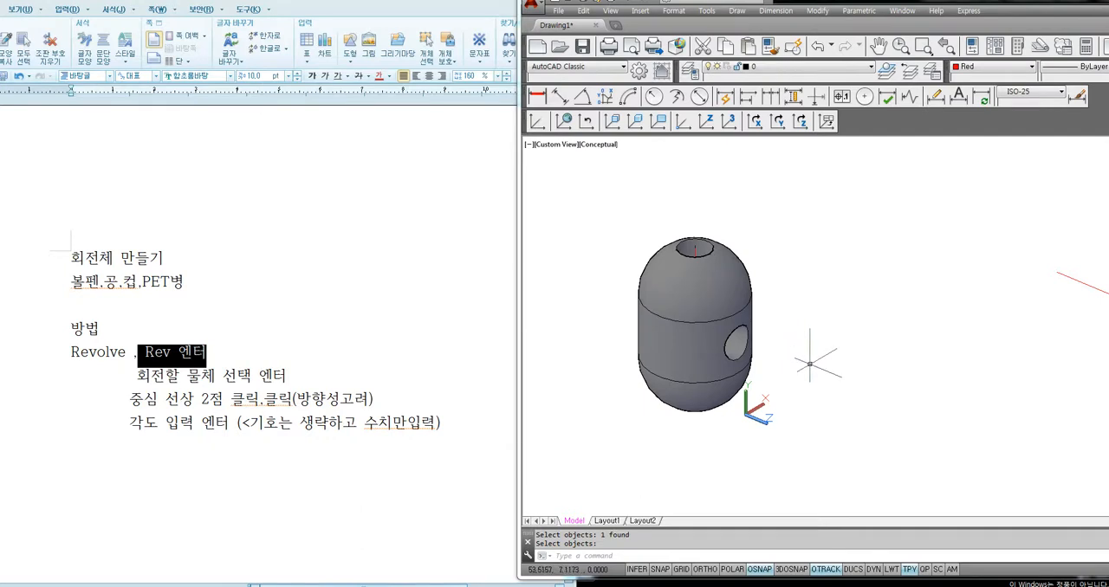
Delete the cylinder's leftover red axis line beside the capsule and reset the UCS to World
scroll(807, 400, "down", 5)
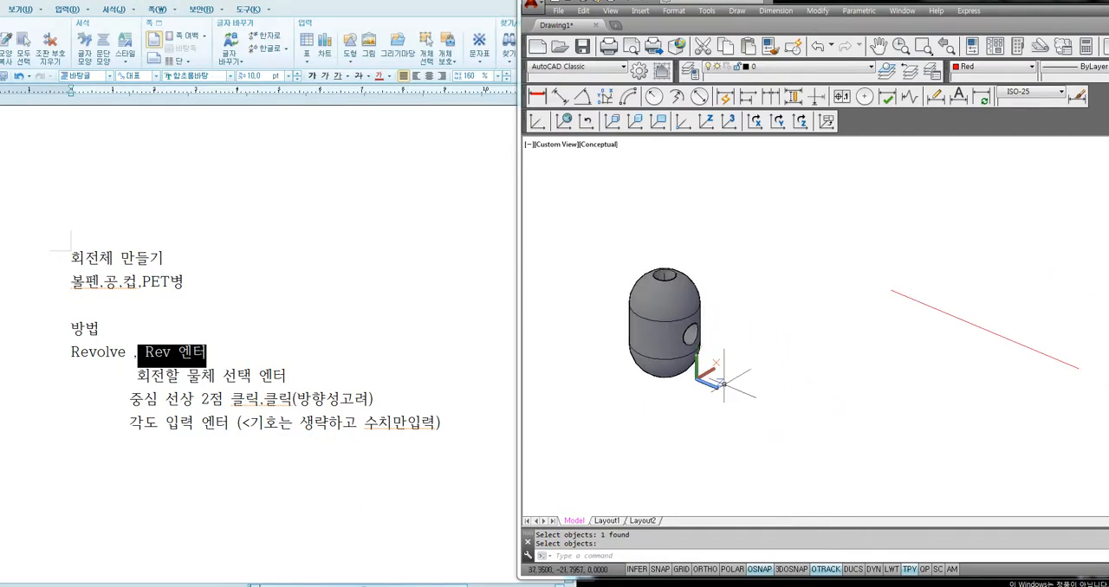
left_click(794, 348)
left_click(869, 378)
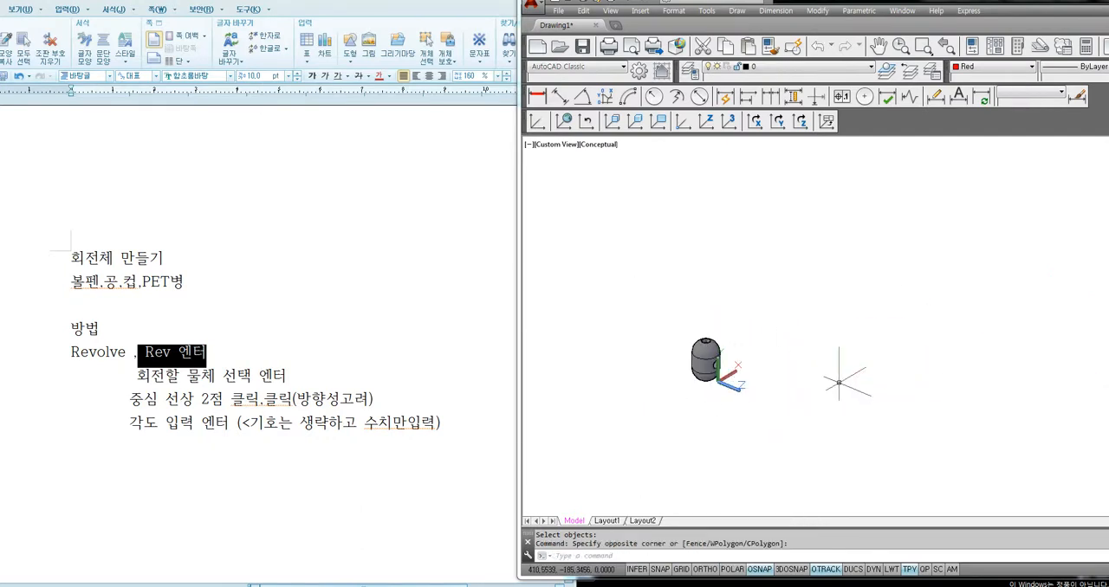
key("Delete")
type("ucs")
key("Return")
type("p")
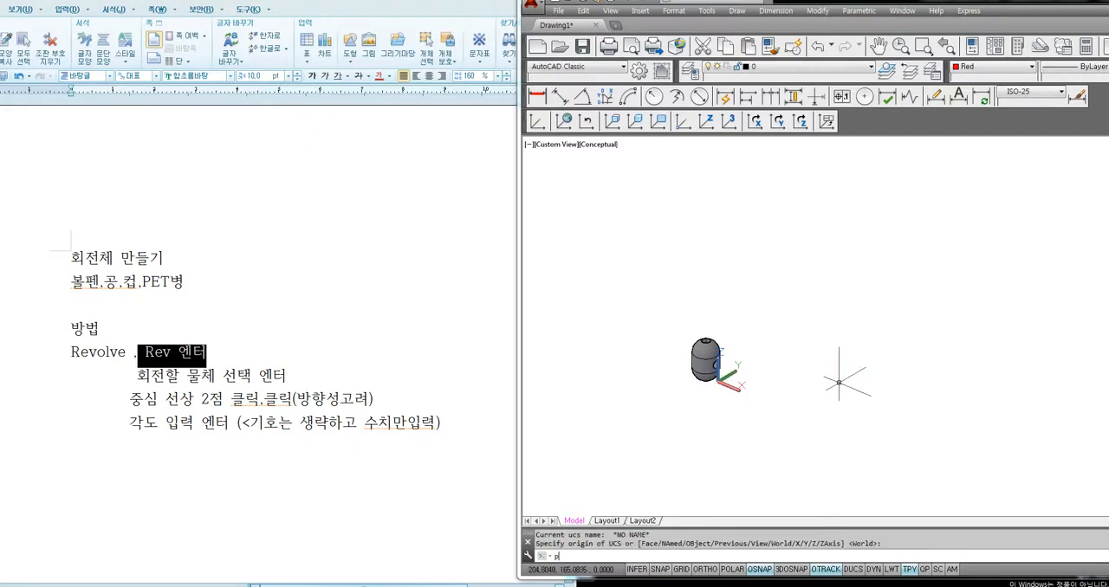
type("lan")
key("BackSpace")
key("BackSpace")
key("BackSpace")
key("BackSpace")
Zoom to all objects and switch to 2D Wireframe to examine the bore and cross hole inside the capsule
type("z")
key("Return")
type("a")
key("Return")
type("vs")
key("Return")
type("2")
key("Return")
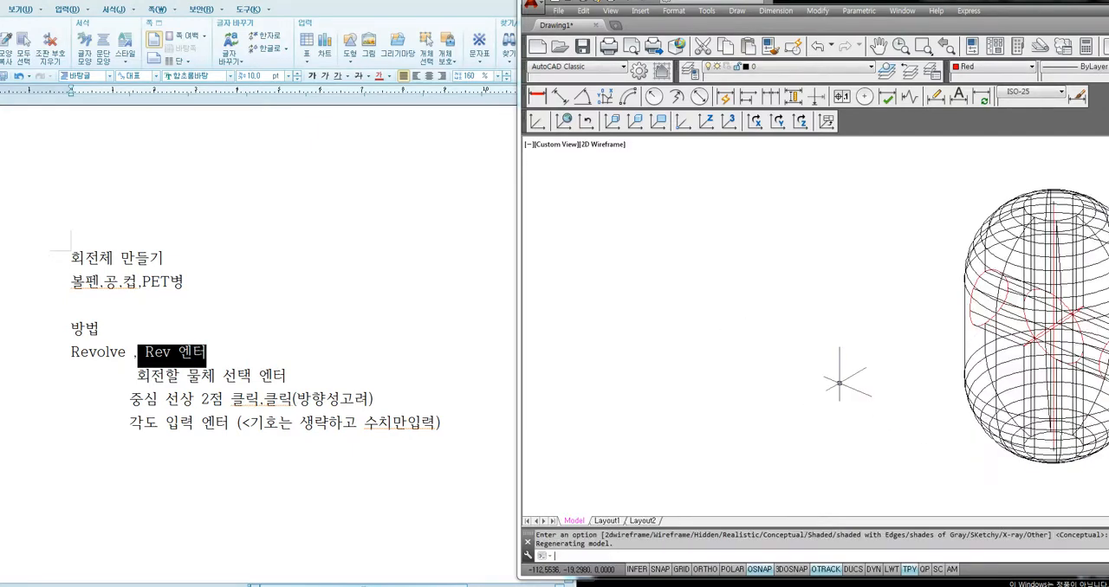
scroll(874, 356, "down", 3)
middle_click_drag(912, 359, 753, 351)
scroll(817, 361, "up", 3)
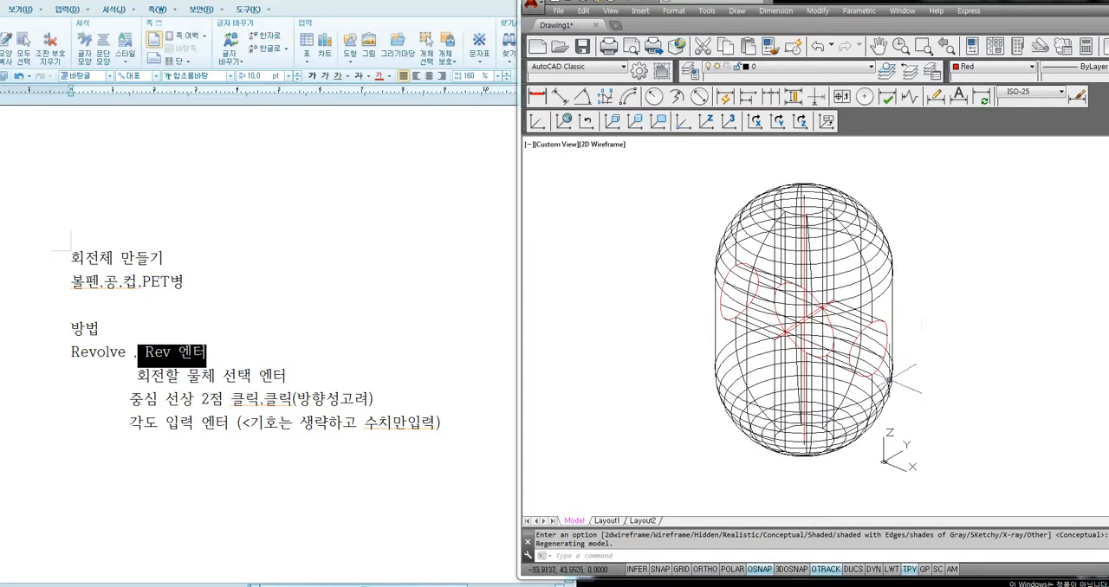
Set the visual style back to Conceptual to shade the drilled capsule
type("sh")
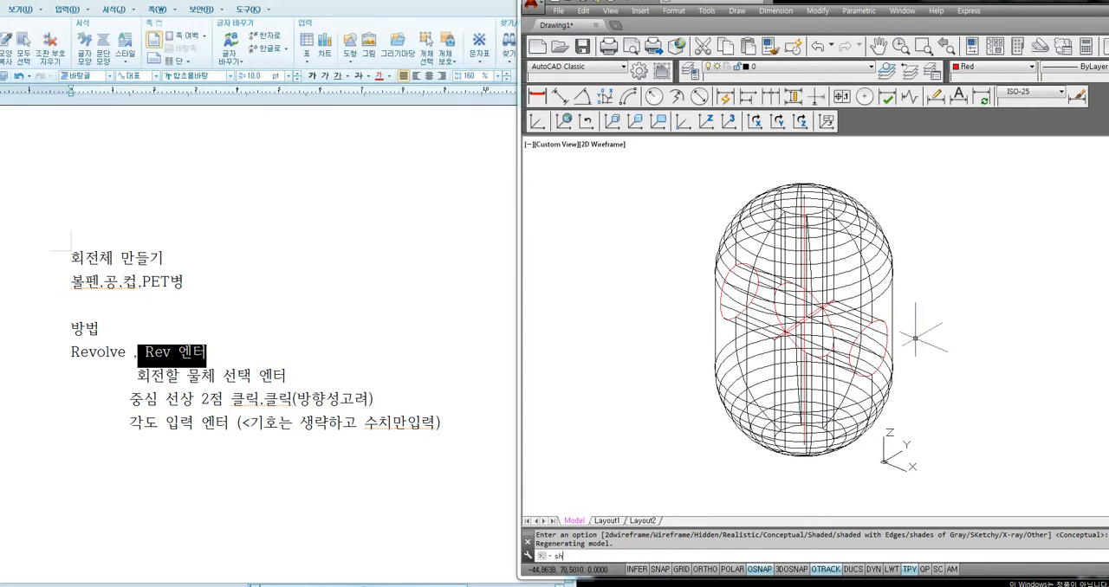
type("a")
key("Return")
type("c")
key("Return")
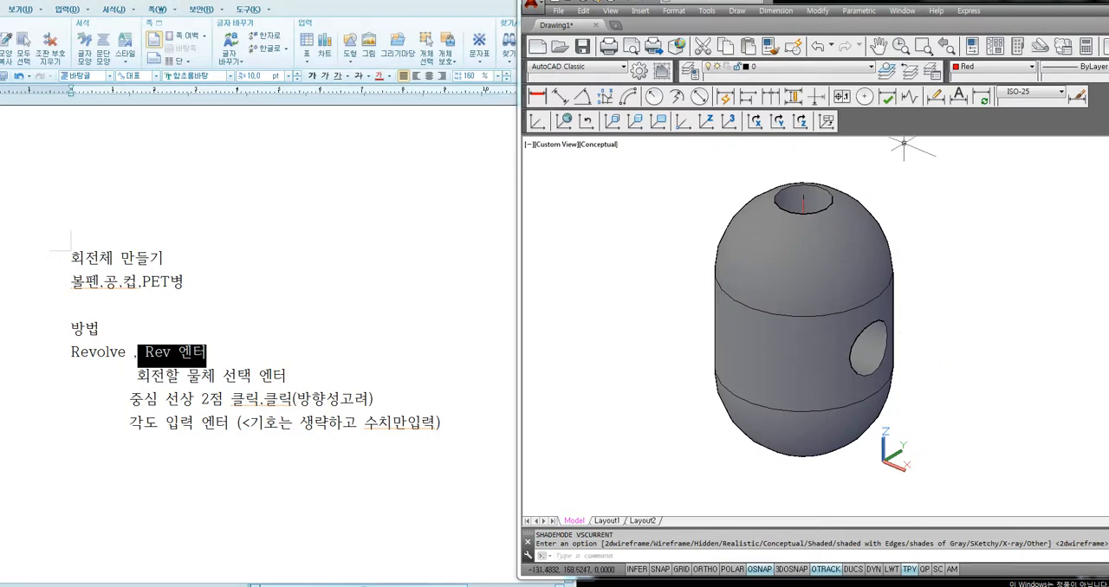
left_click(803, 184)
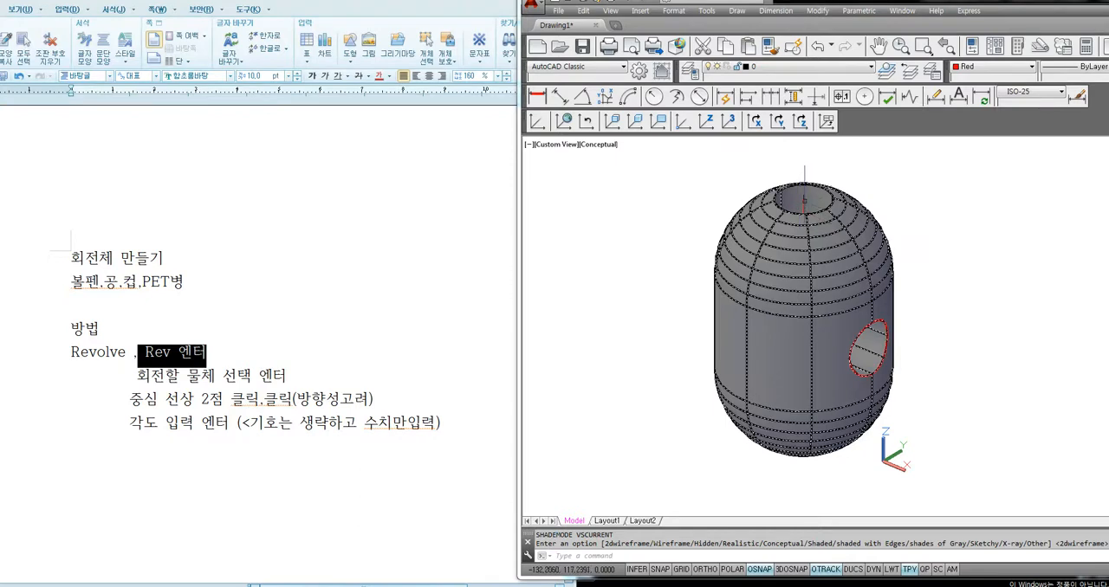
key("Escape")
key("Escape")
Move the drilled capsule solid sideways, clear of the axis lines inside its bore
type("m")
key("Return")
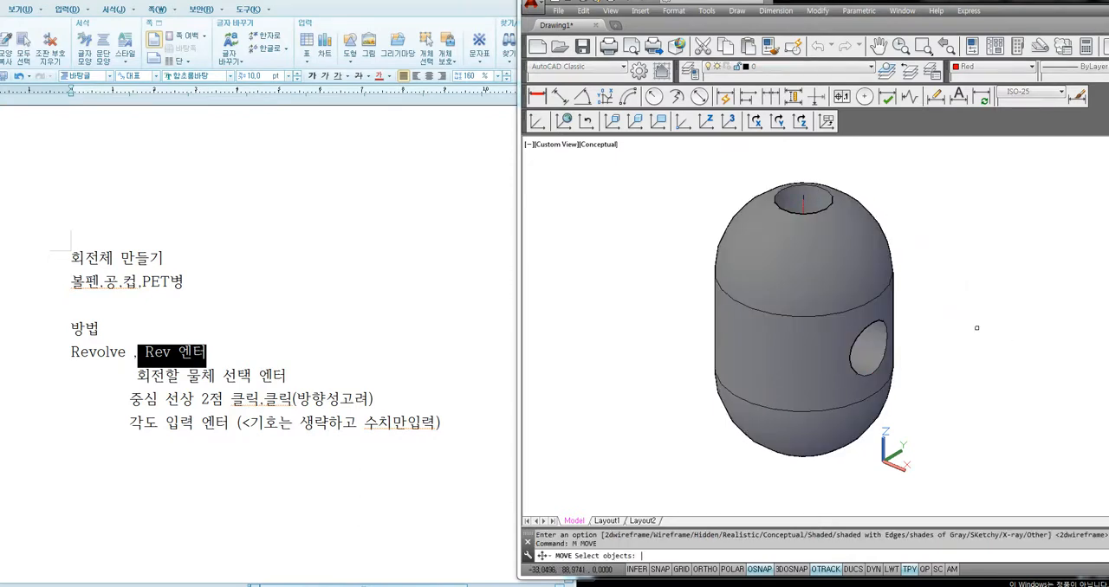
left_click(889, 301)
scroll(849, 312, "down", 2)
key("Return")
left_click(862, 335)
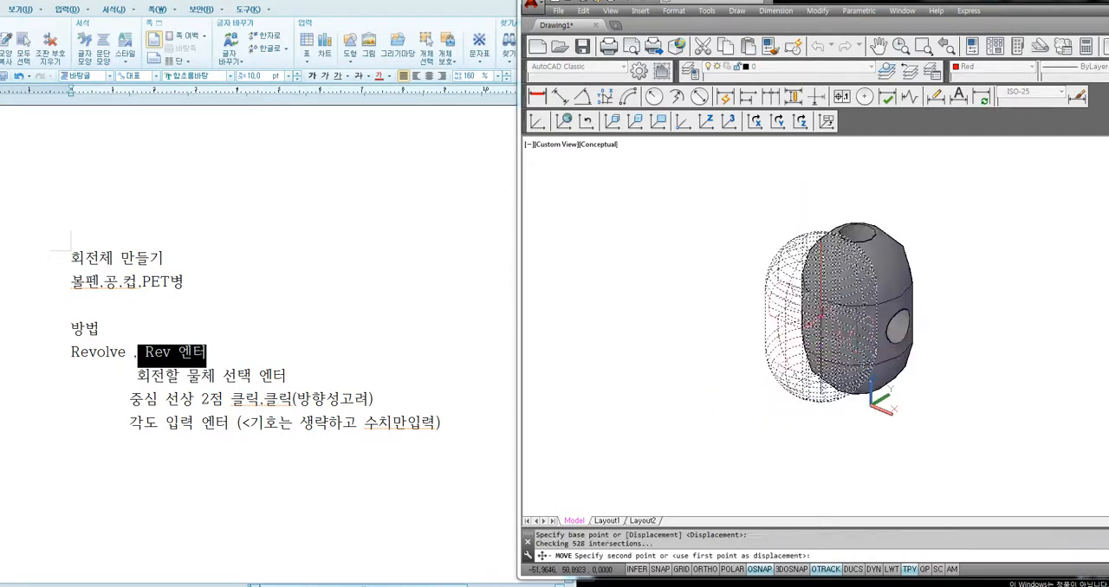
left_click(1010, 305)
Delete the two overlapping vertical axis lines left beside the capsule
left_click(832, 275)
left_click(790, 385)
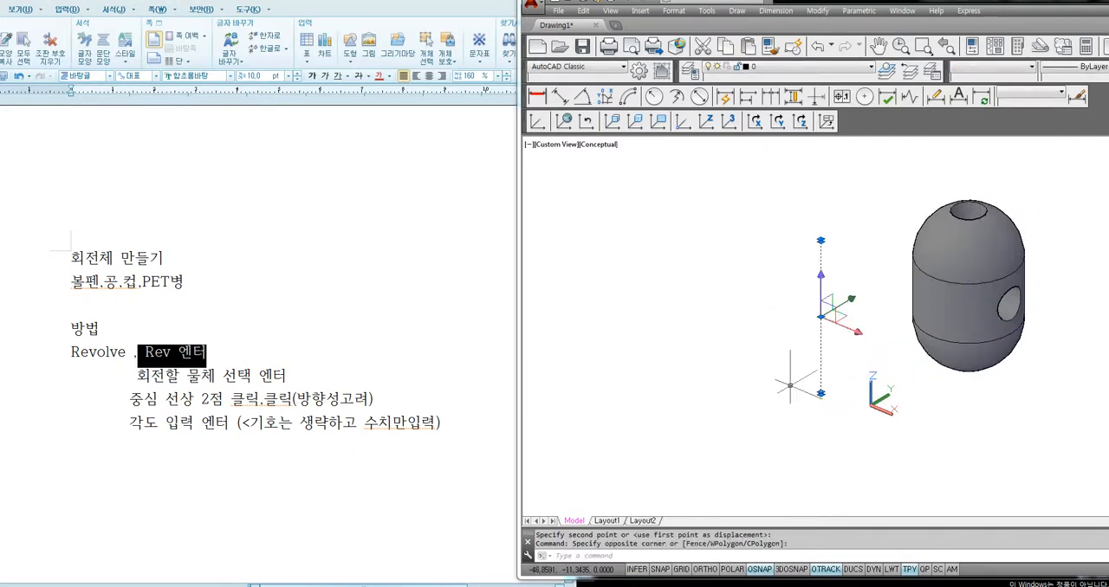
key("Delete")
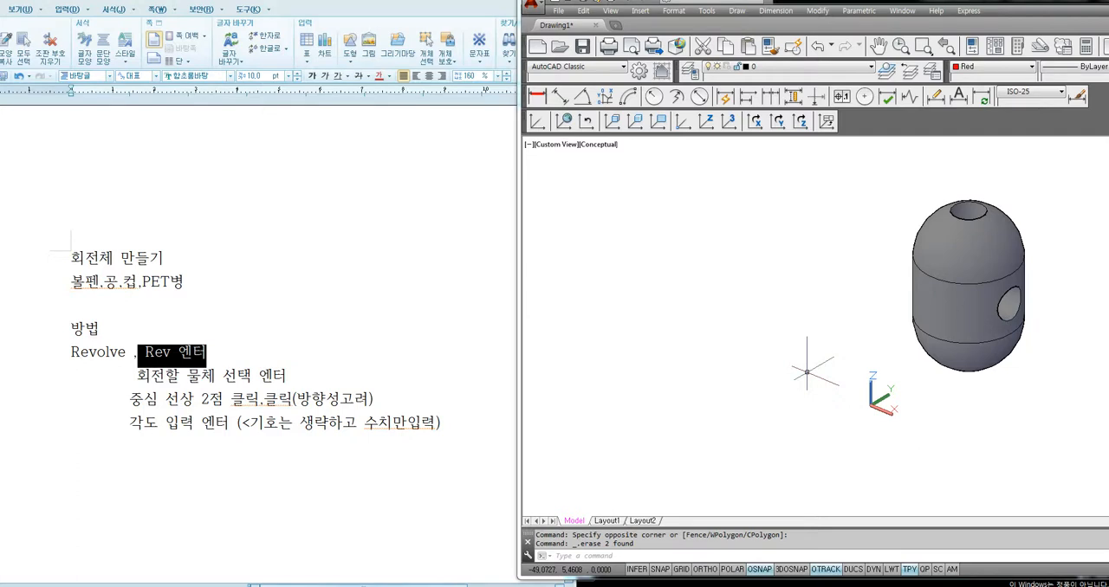
Toggle Ortho mode on and back off
key("F8")
key("F8")
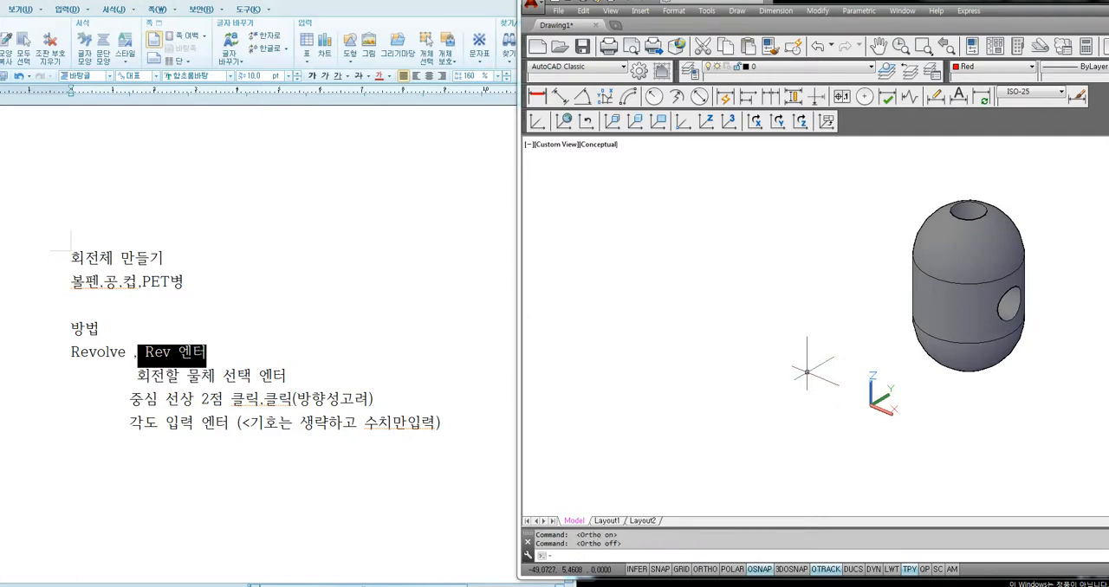